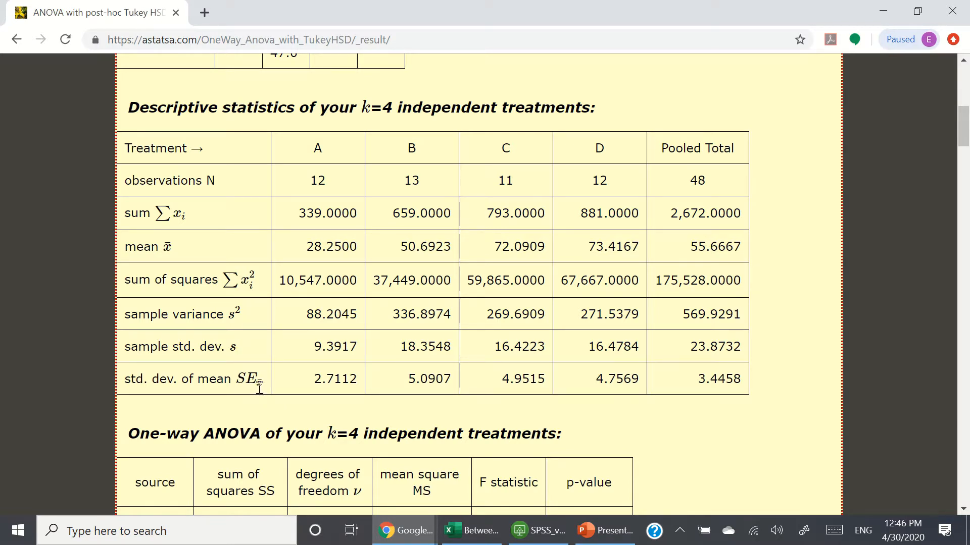
Step: Scroll through the descriptive statistics, one-way ANOVA table and Tukey HSD explanation on the results page
scroll(693, 396, down, 3)
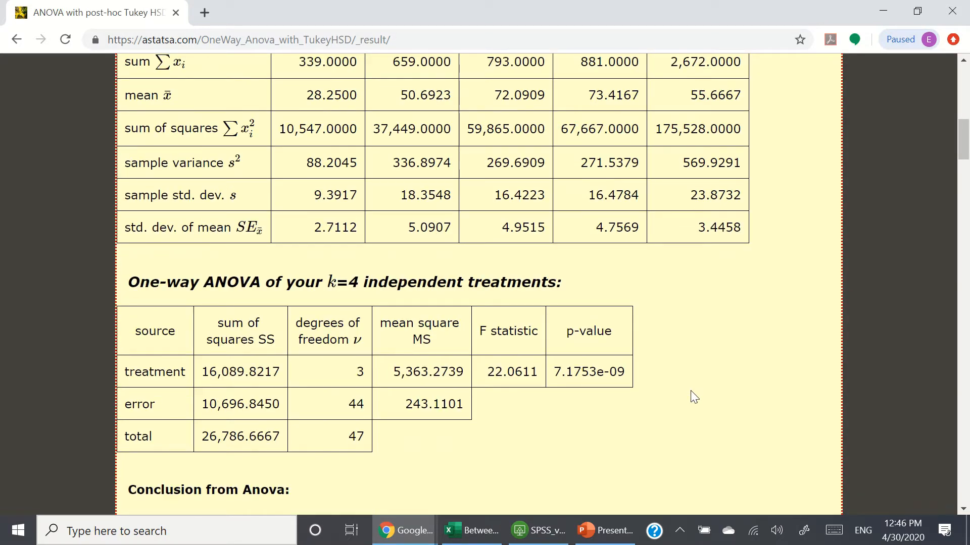
scroll(692, 396, down, 1)
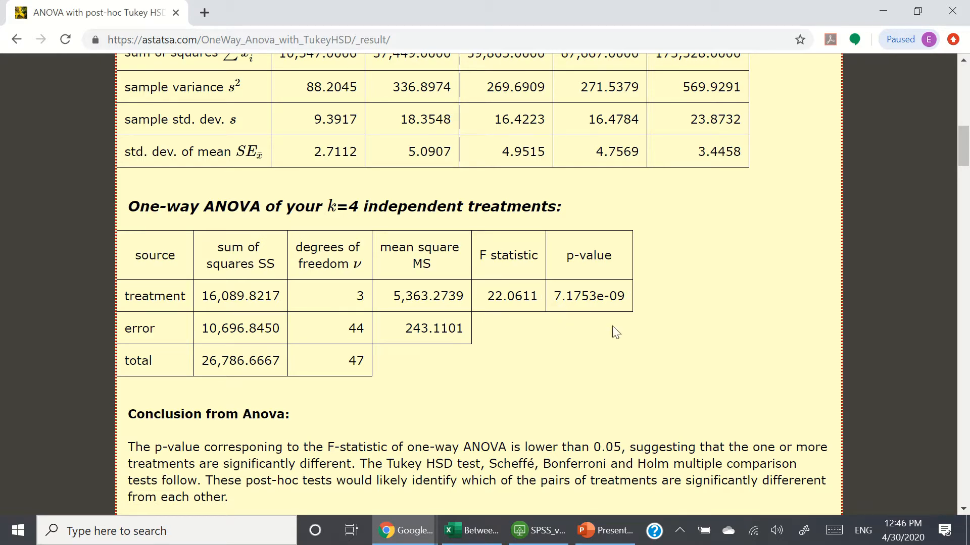
scroll(732, 331, down, 3)
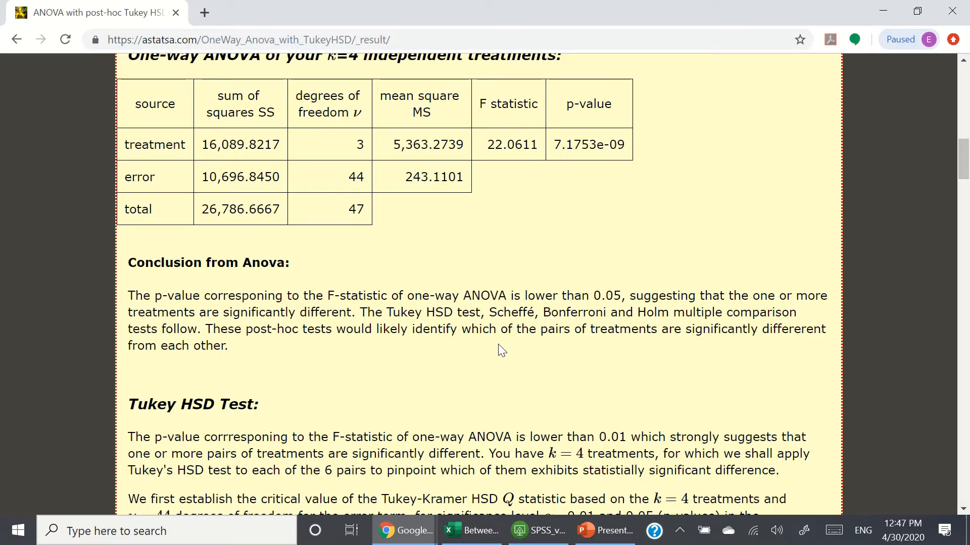
scroll(501, 350, down, 3)
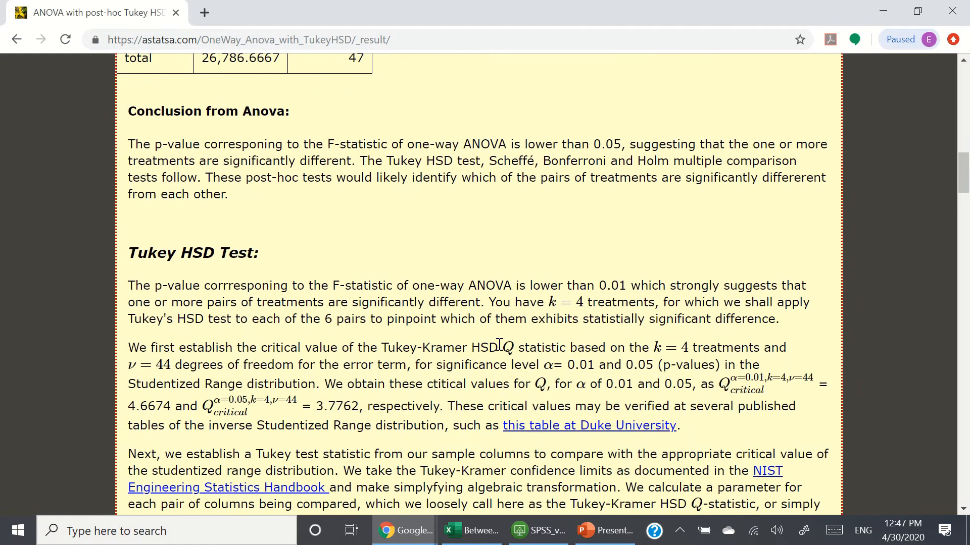
scroll(499, 348, down, 2)
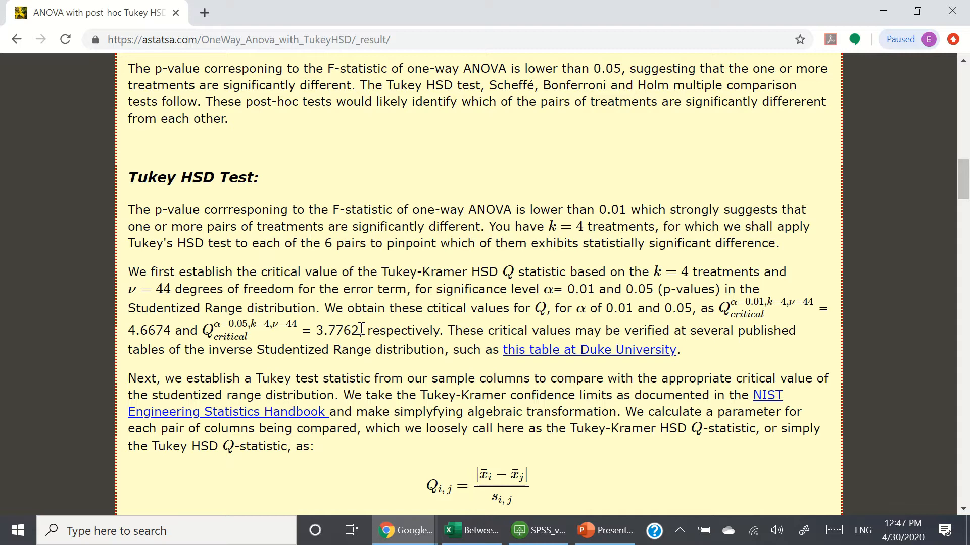
scroll(362, 330, down, 2)
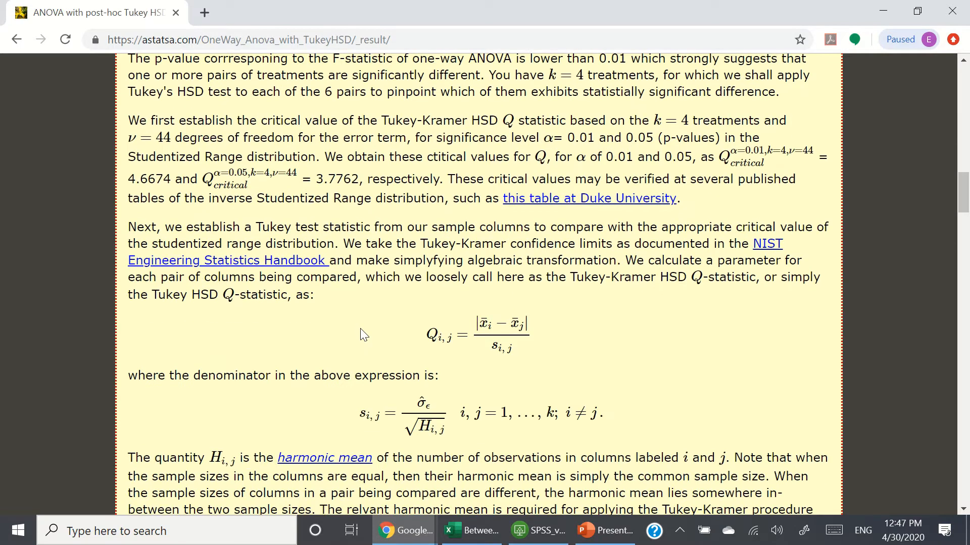
scroll(363, 335, up, 1)
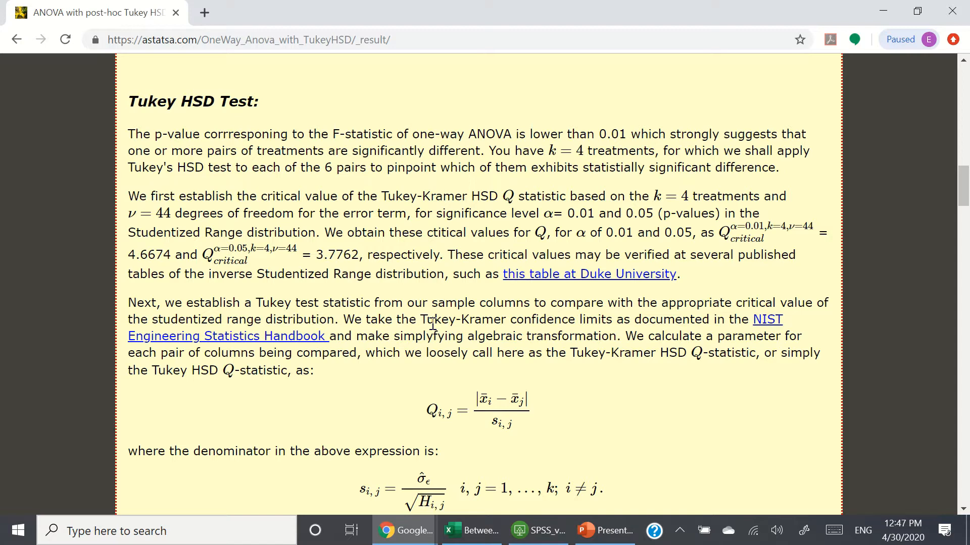
Step: Open the Duke University studentized range table link in a new tab and browse the critical values
right_click(599, 277)
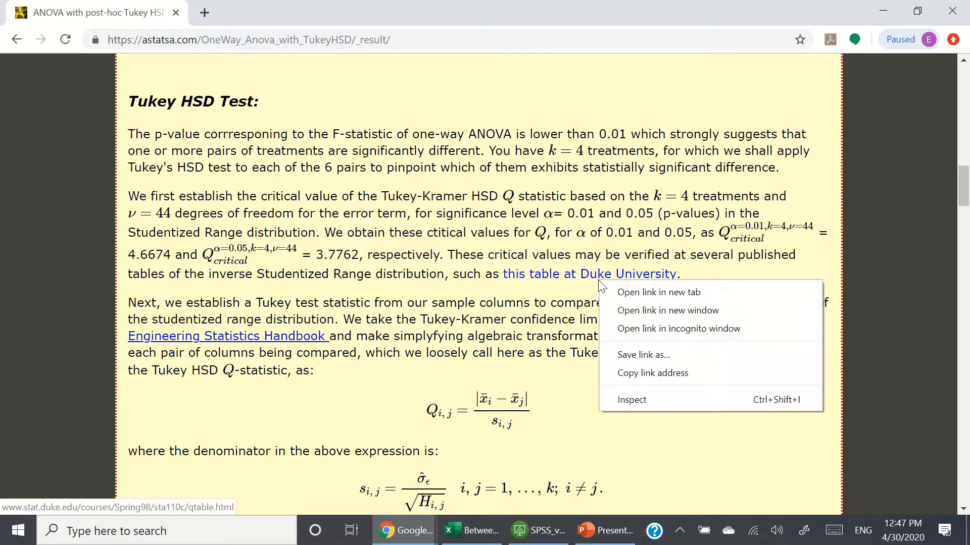
click(635, 293)
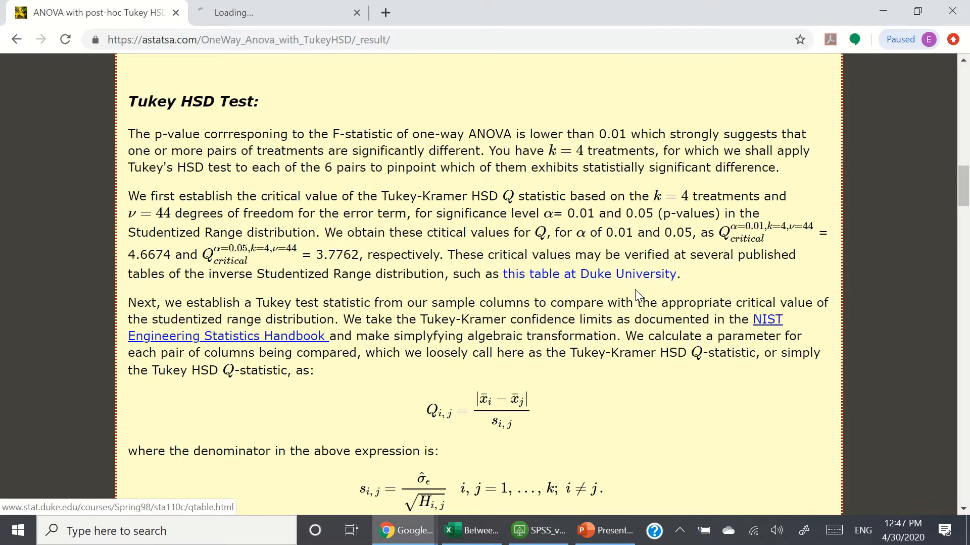
click(257, 11)
scroll(419, 245, down, 3)
scroll(420, 245, up, 3)
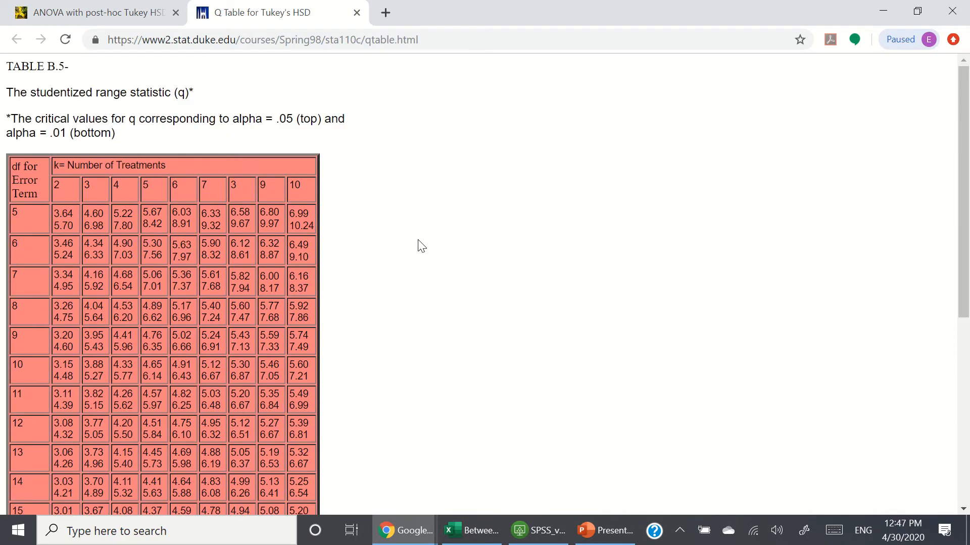
scroll(419, 245, down, 7)
Step: Return to the ANOVA results tab and scroll down to the Tukey HSD results table of treatment pairs
click(87, 20)
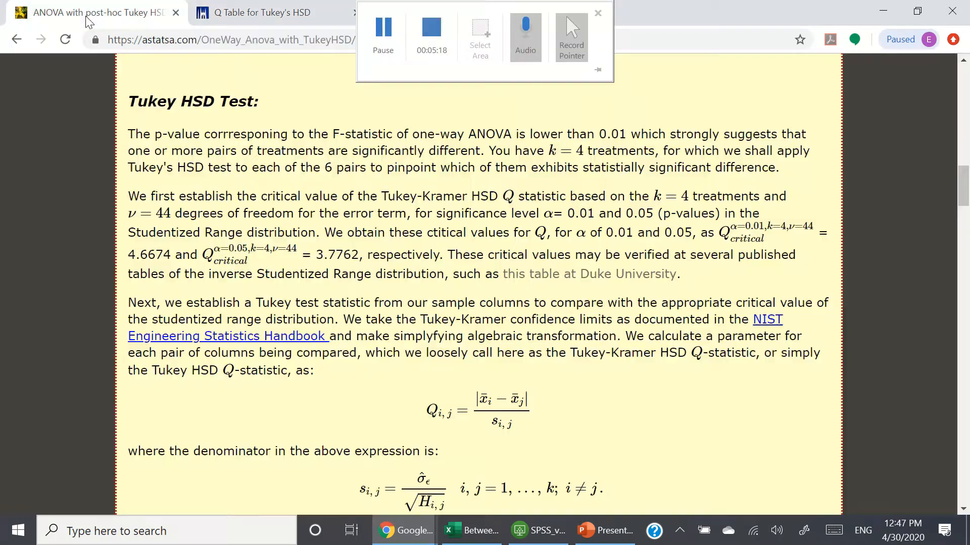
scroll(593, 253, down, 6)
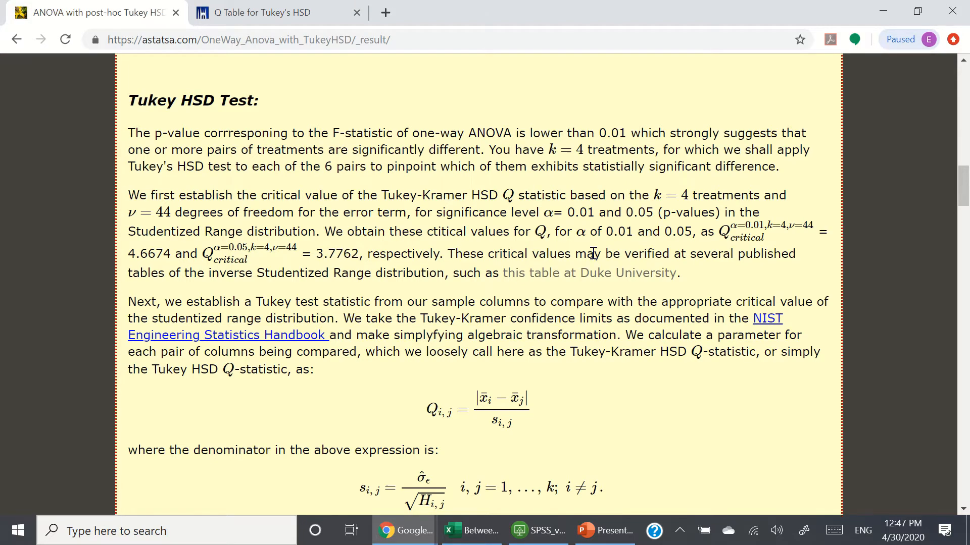
scroll(592, 252, down, 6)
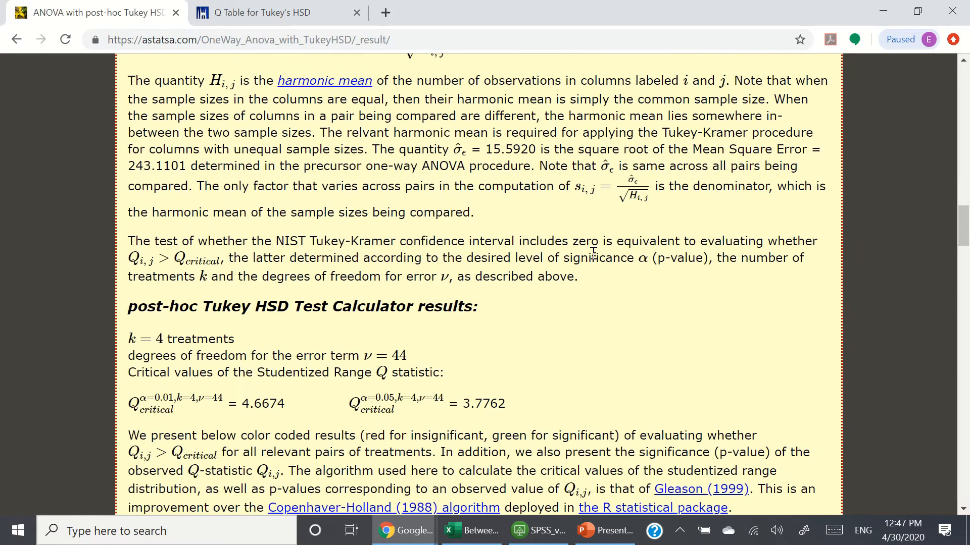
scroll(593, 252, up, 6)
scroll(594, 255, up, 5)
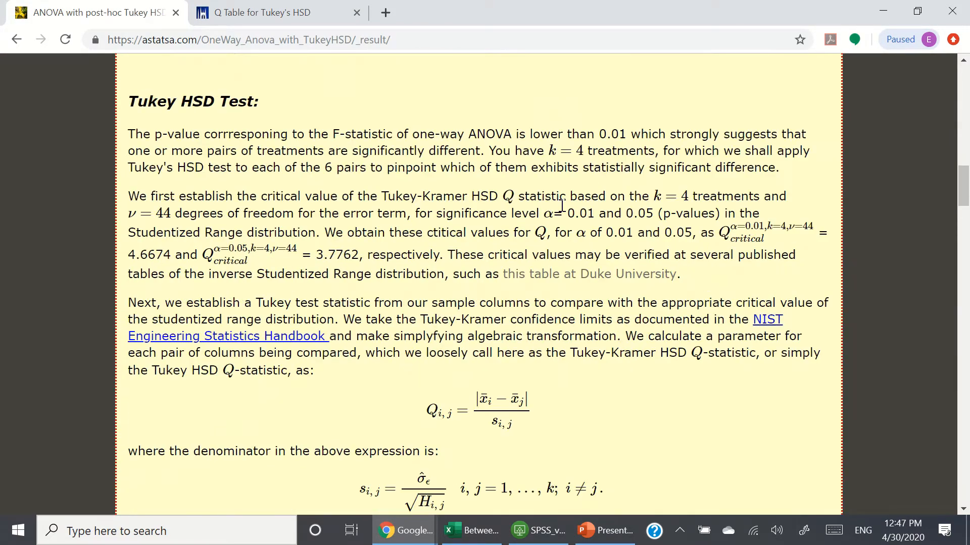
scroll(647, 333, down, 1)
scroll(649, 338, down, 1)
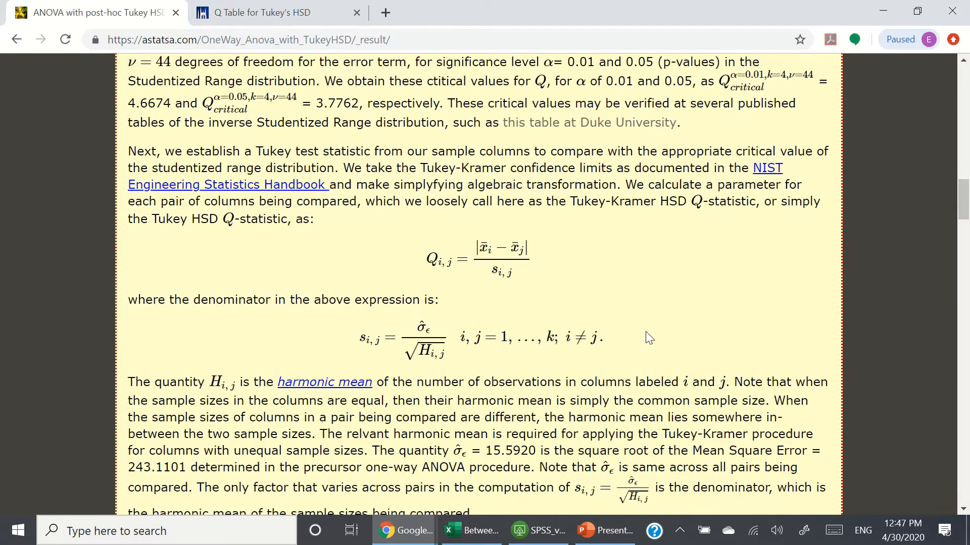
scroll(649, 338, down, 5)
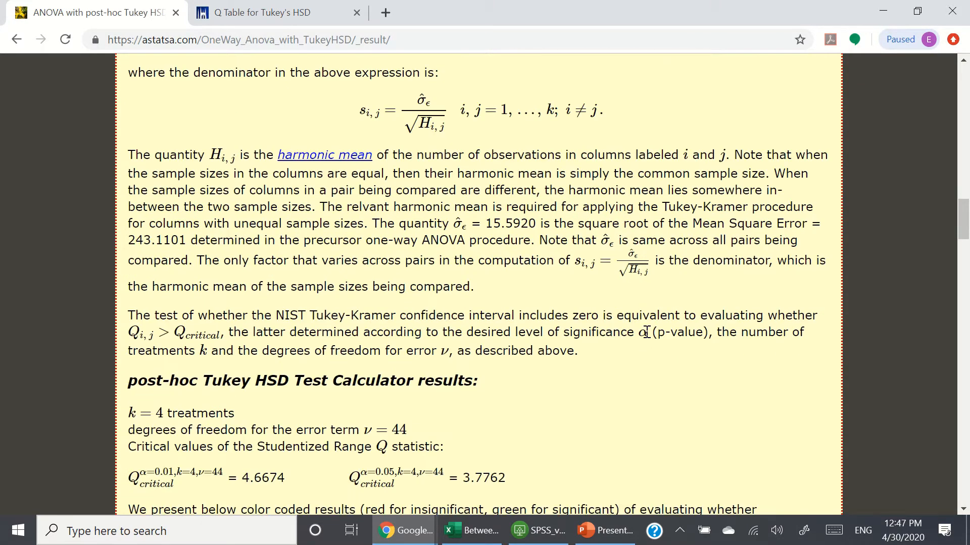
scroll(649, 338, down, 3)
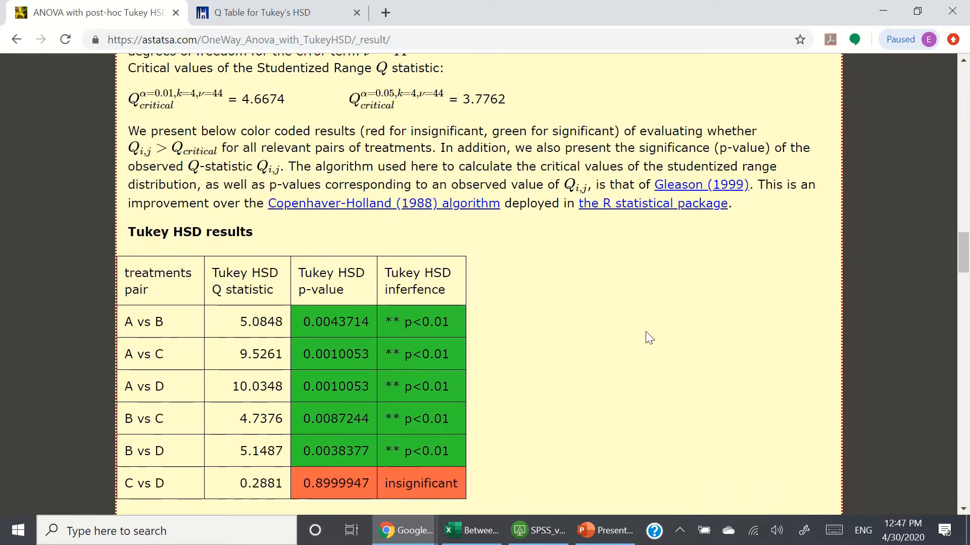
scroll(649, 338, down, 1)
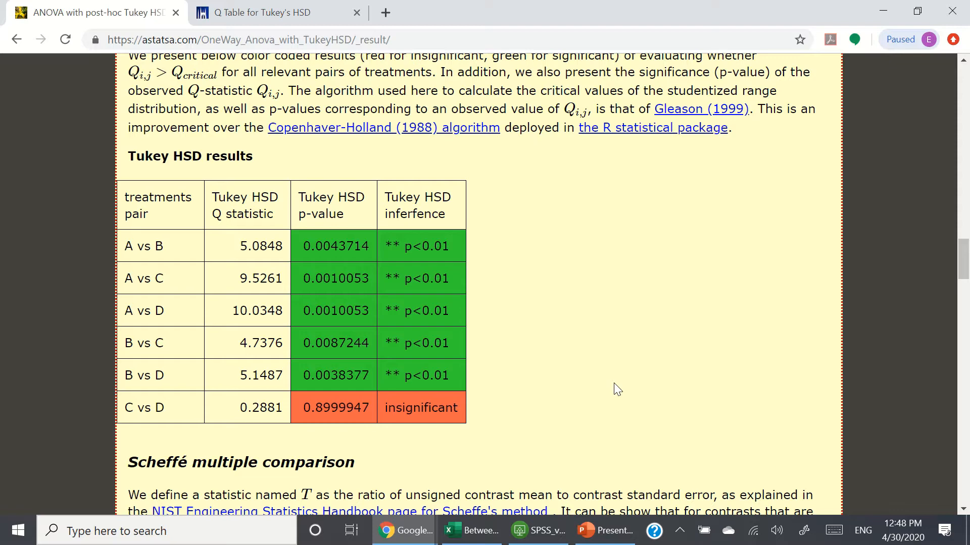
scroll(617, 389, up, 1)
scroll(617, 389, down, 1)
Step: Open the SPSS virtual machine full screen, launch IBM SPSS Statistics 25 and close the welcome dialog
click(541, 531)
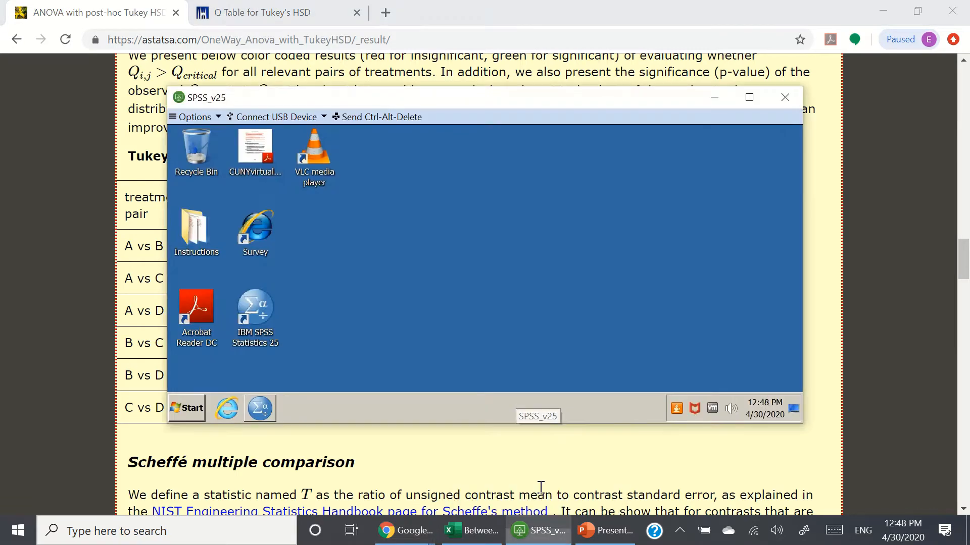
click(759, 100)
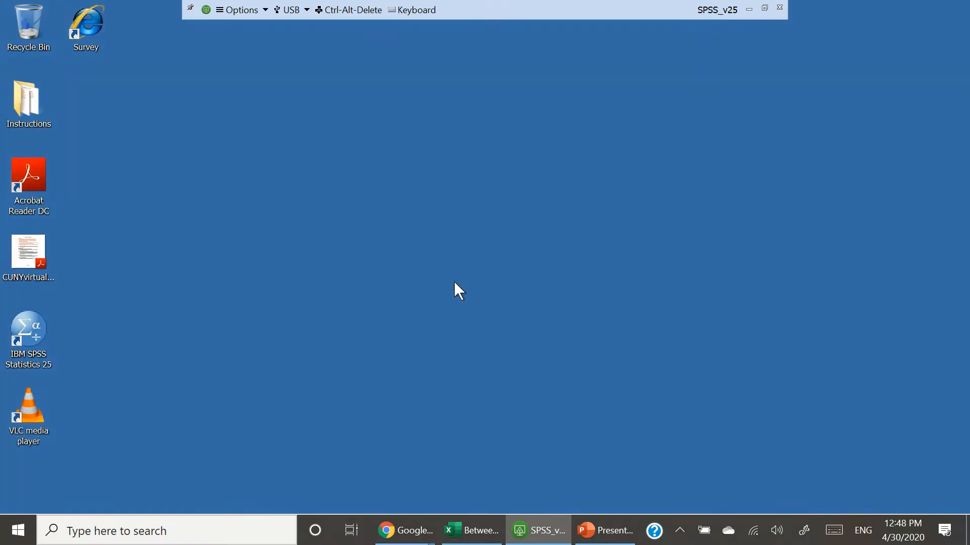
double_click(32, 335)
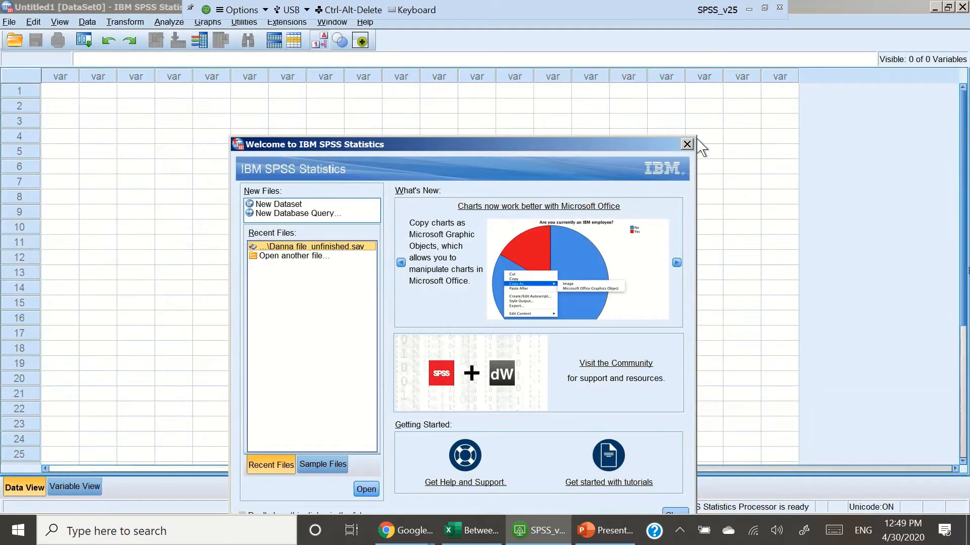
click(687, 145)
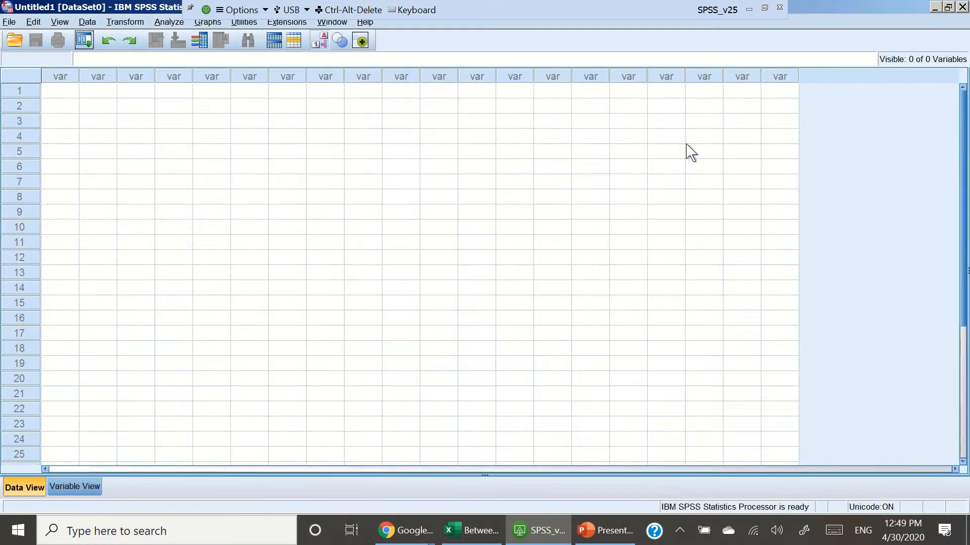
Step: Switch to Variable View and name the first variable Group
click(90, 487)
click(174, 212)
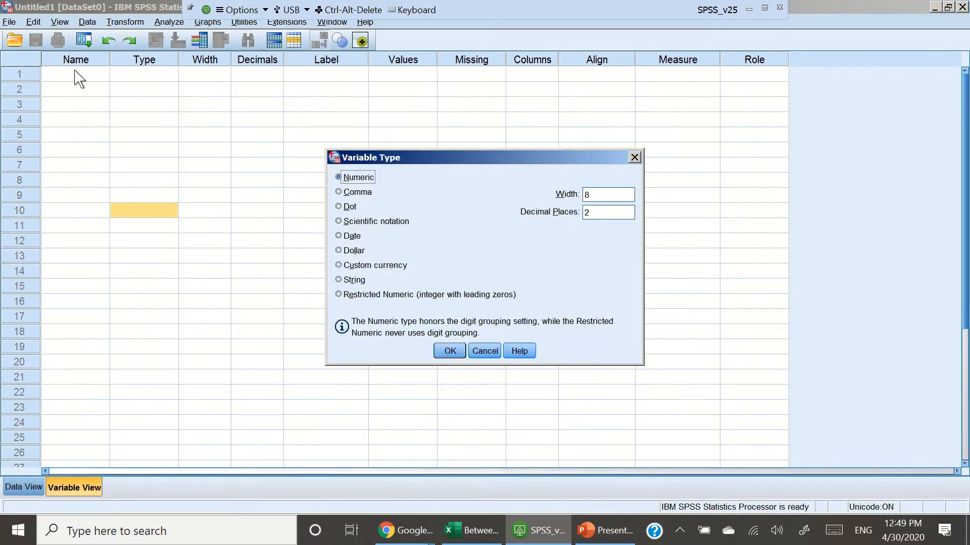
click(96, 77)
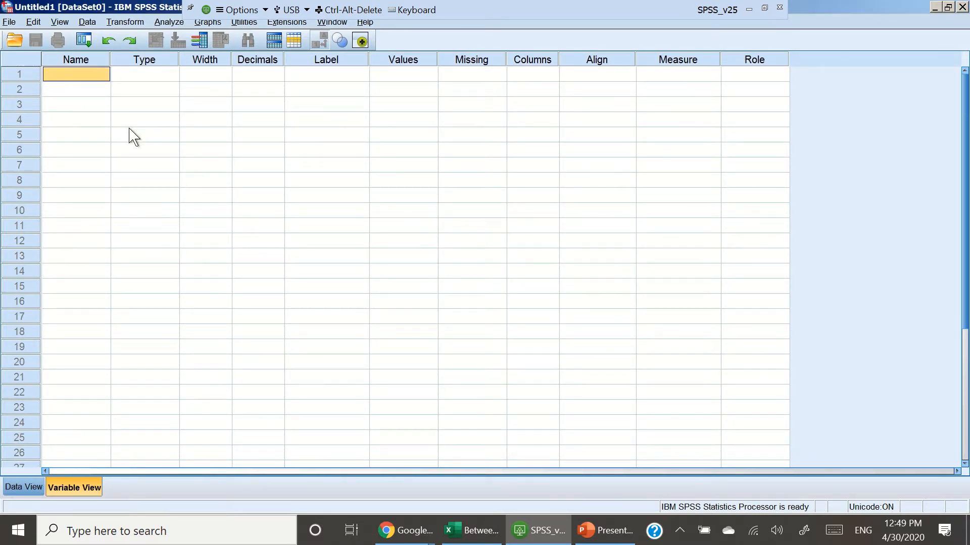
text(Group)
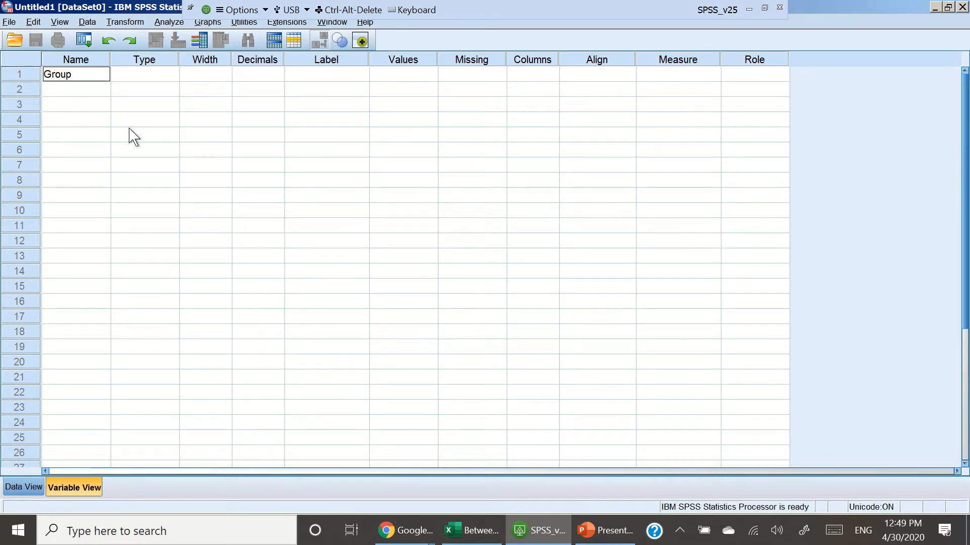
key(Return)
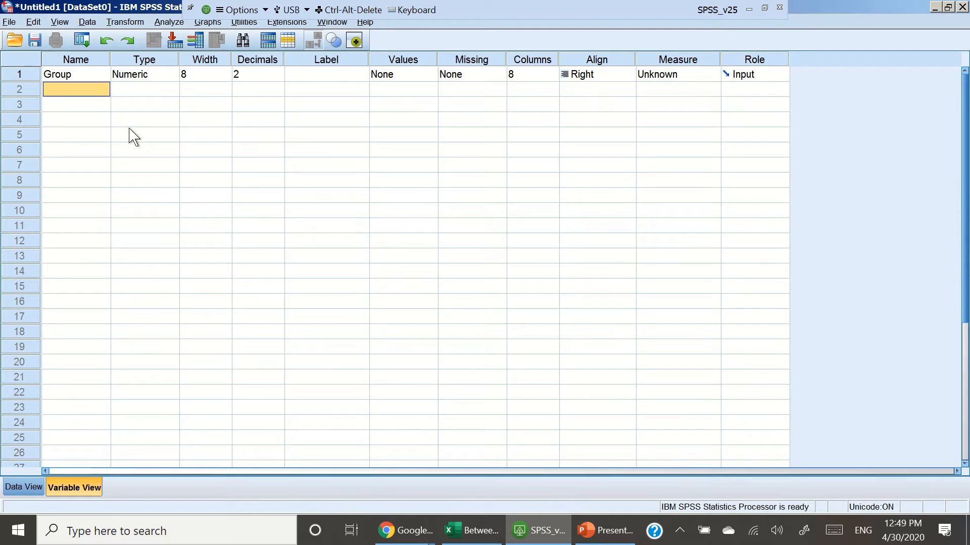
Step: Define value labels for Group: 1 = Group A, 2 = Group B, 3 = Group C, 4 = Group D
click(423, 78)
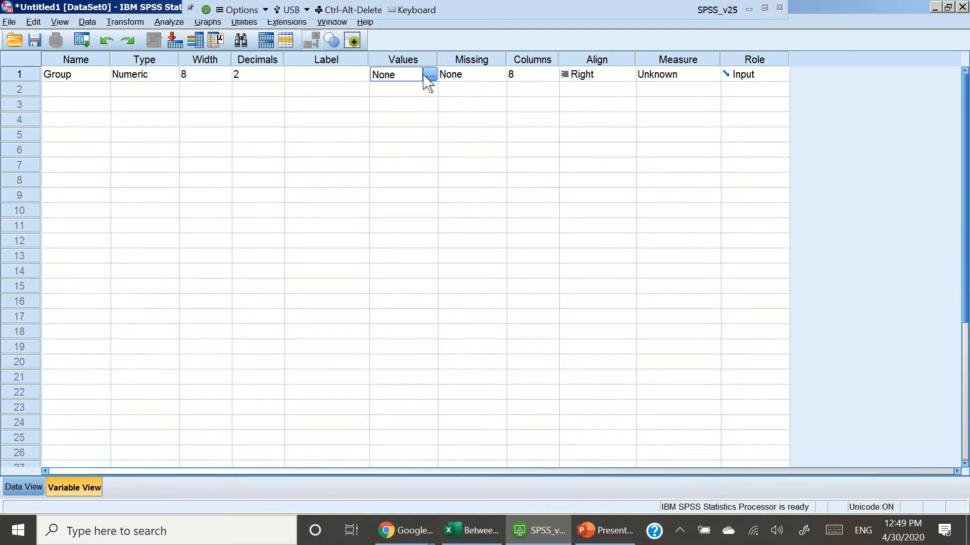
click(427, 75)
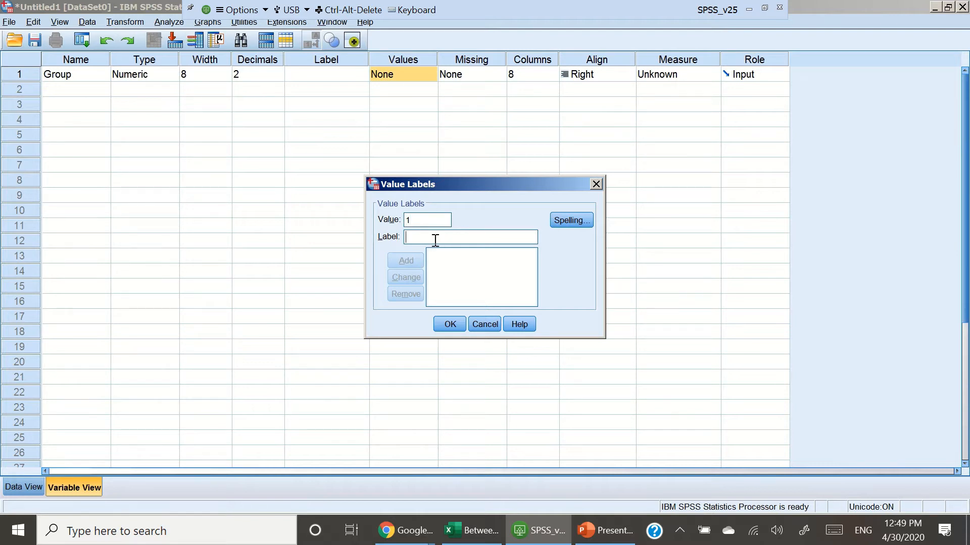
text(Group A)
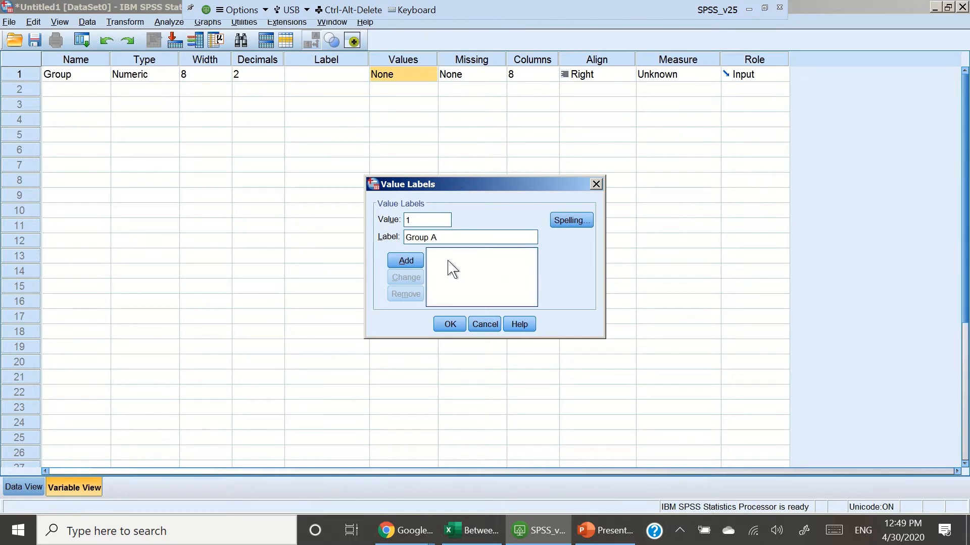
click(414, 263)
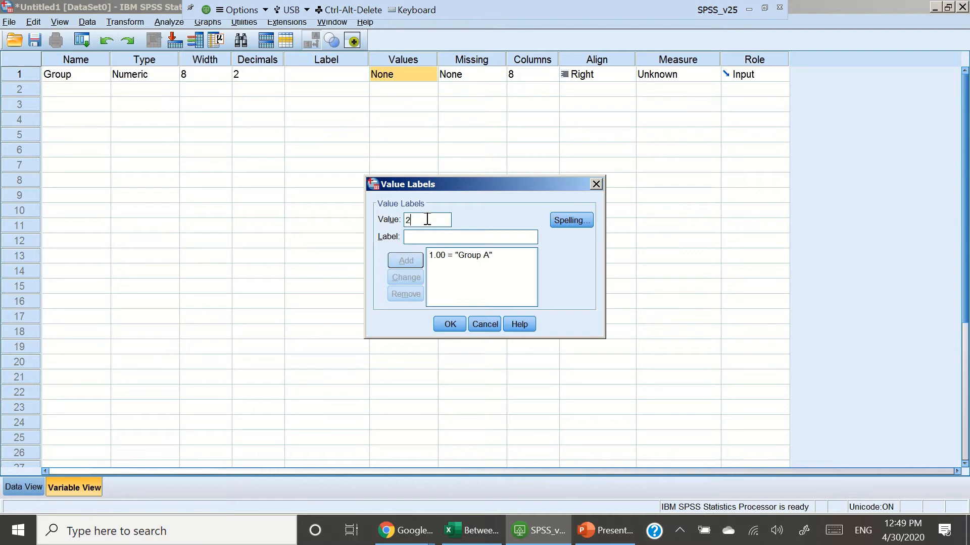
text(Group B)
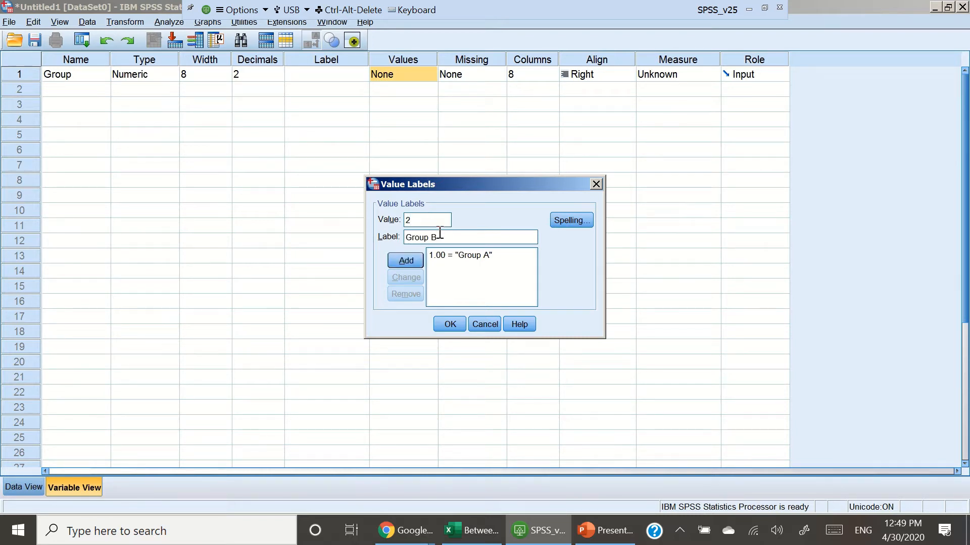
click(418, 265)
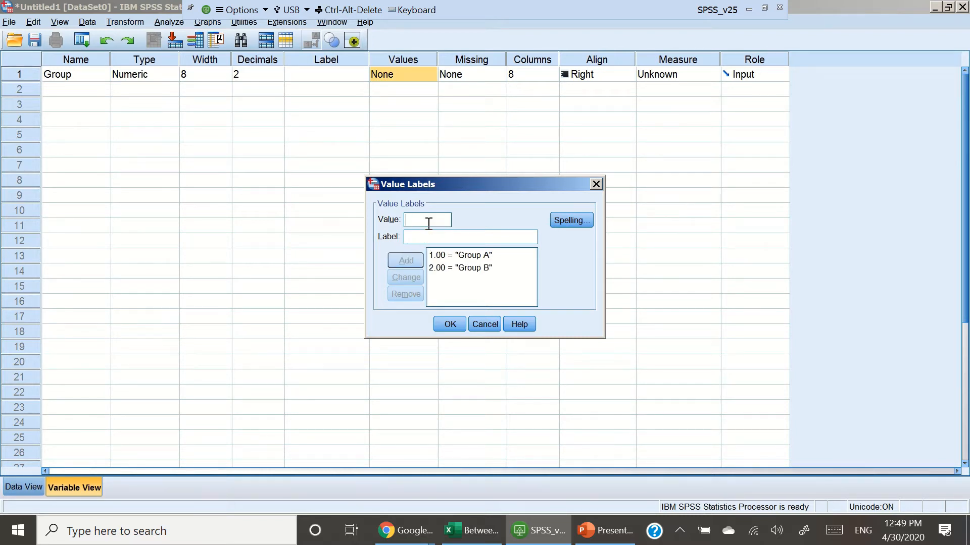
text(Group)
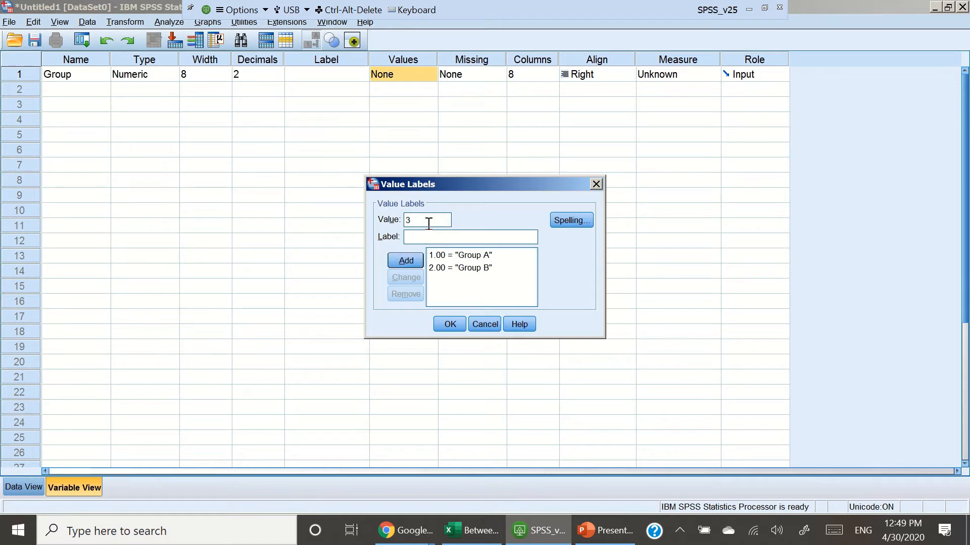
text( C)
click(407, 261)
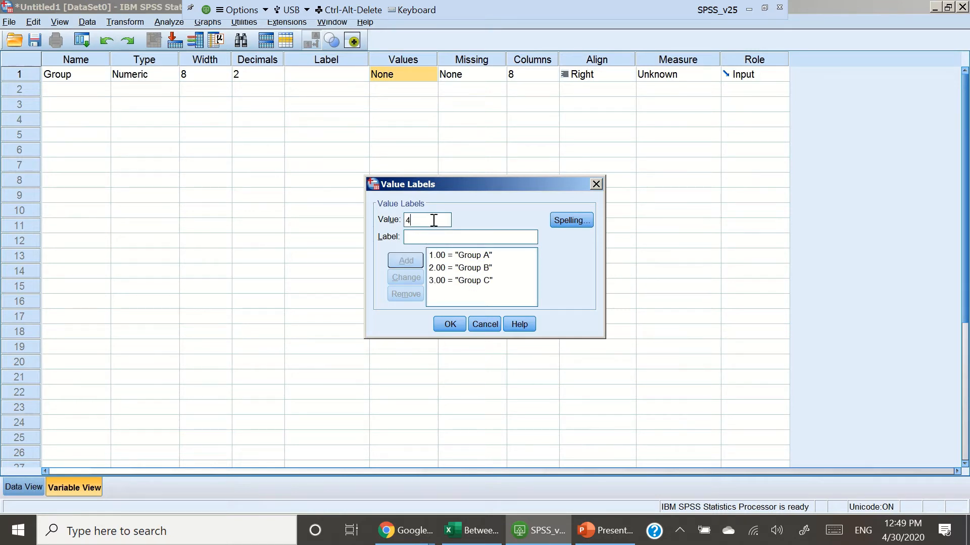
key(Tab)
text(Gro)
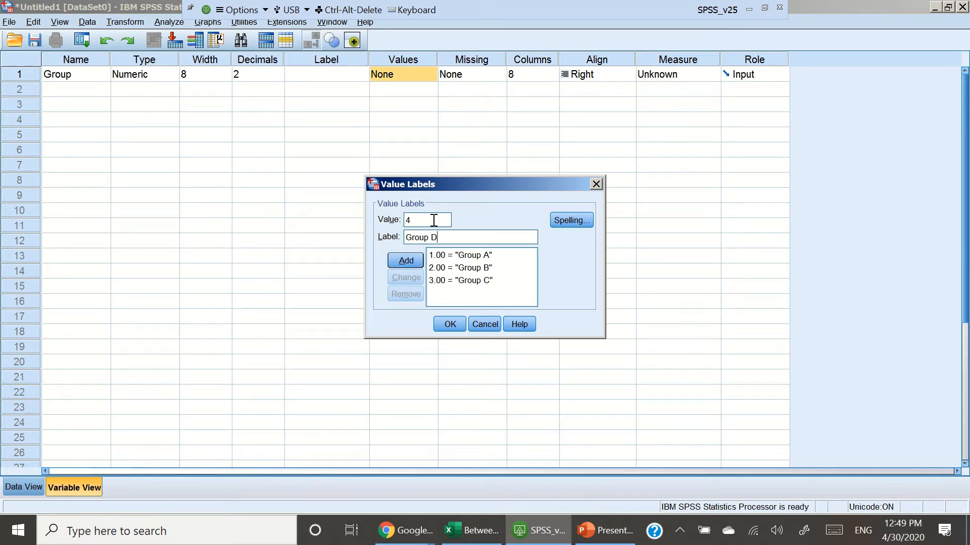
click(419, 260)
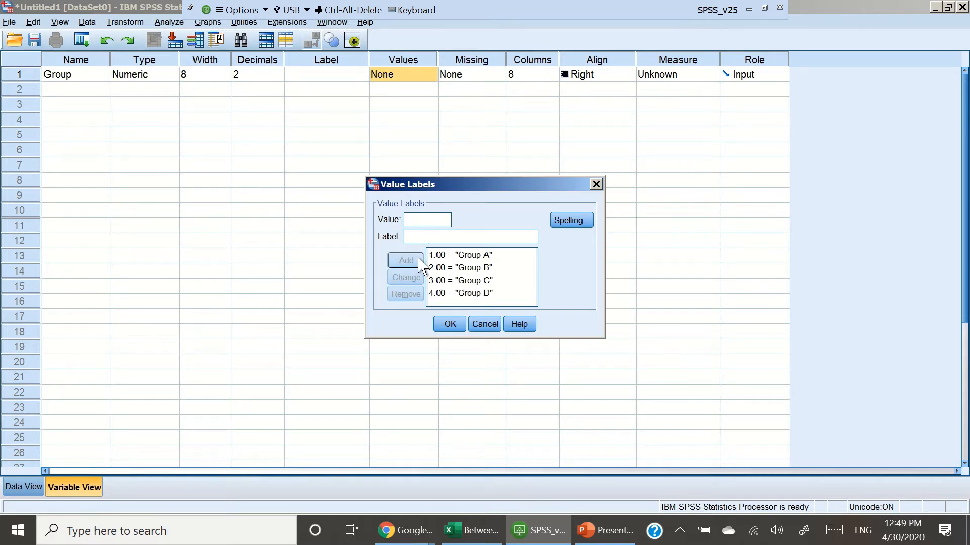
click(451, 327)
Step: Name the second variable Attention_SC
click(72, 94)
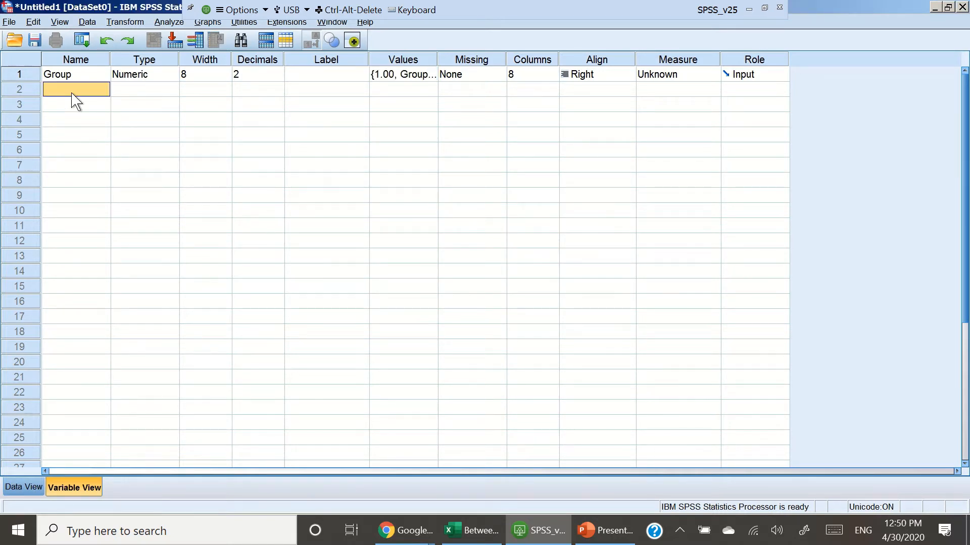
text(Attention_SC)
click(374, 148)
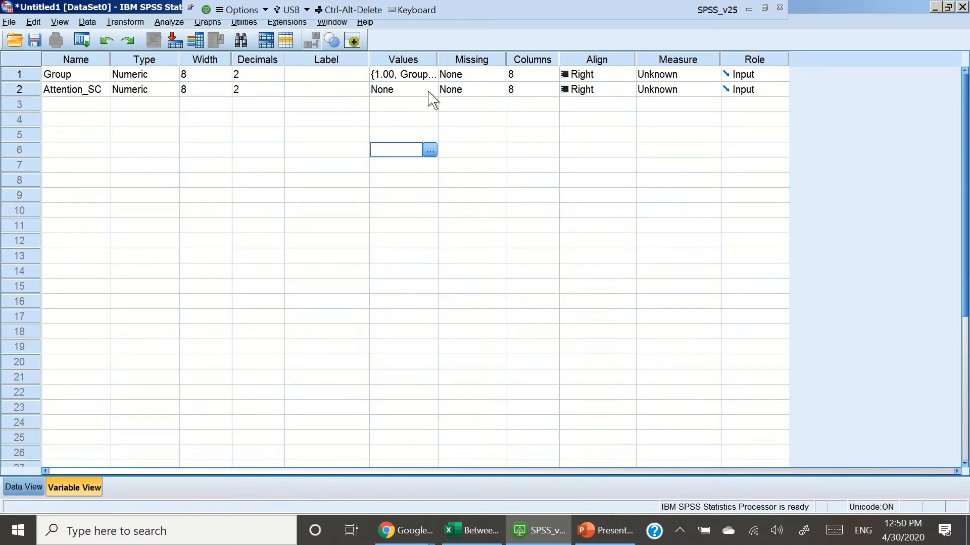
double_click(429, 91)
click(596, 185)
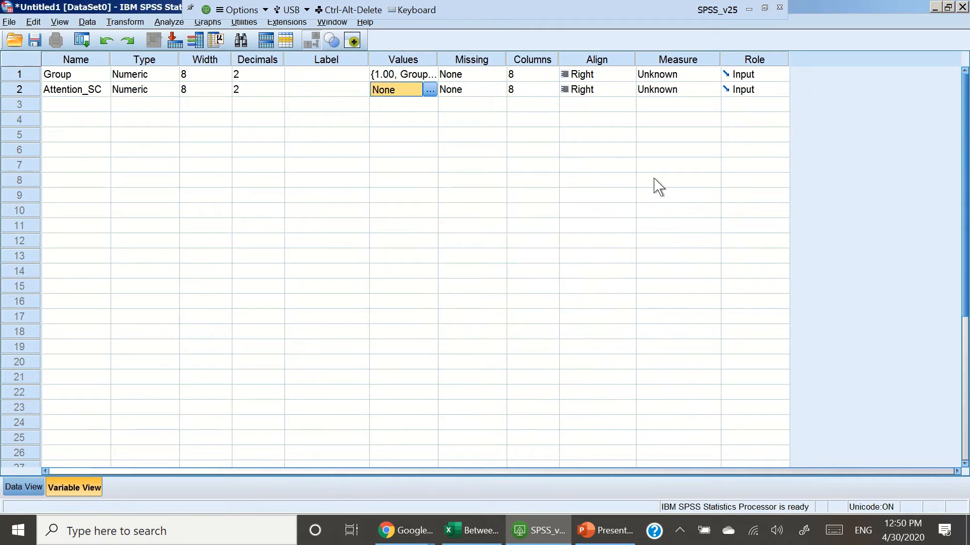
Step: Widen the Attention_SC column in the data grid
click(23, 487)
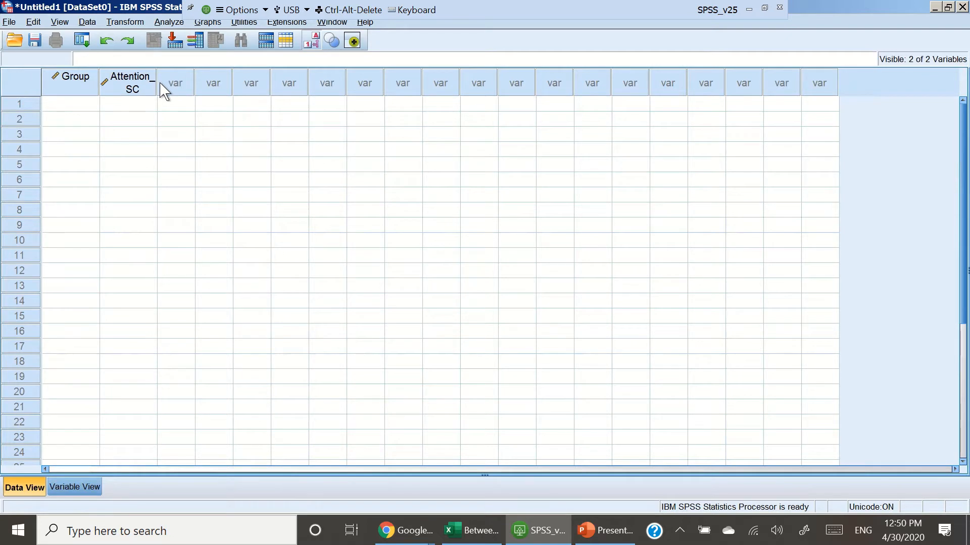
drag(168, 83, 177, 83)
Step: Open and review the Group variable's type settings without changing them
click(80, 83)
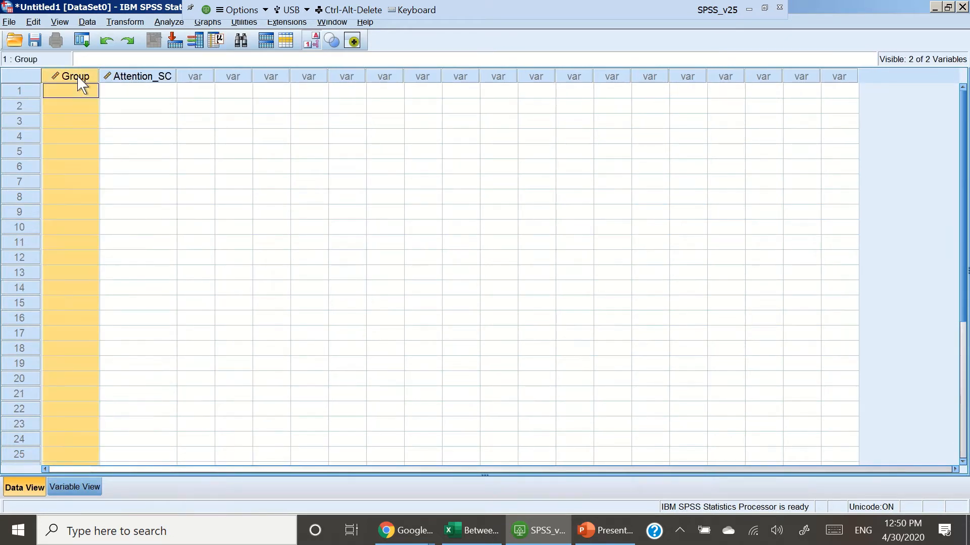
click(91, 490)
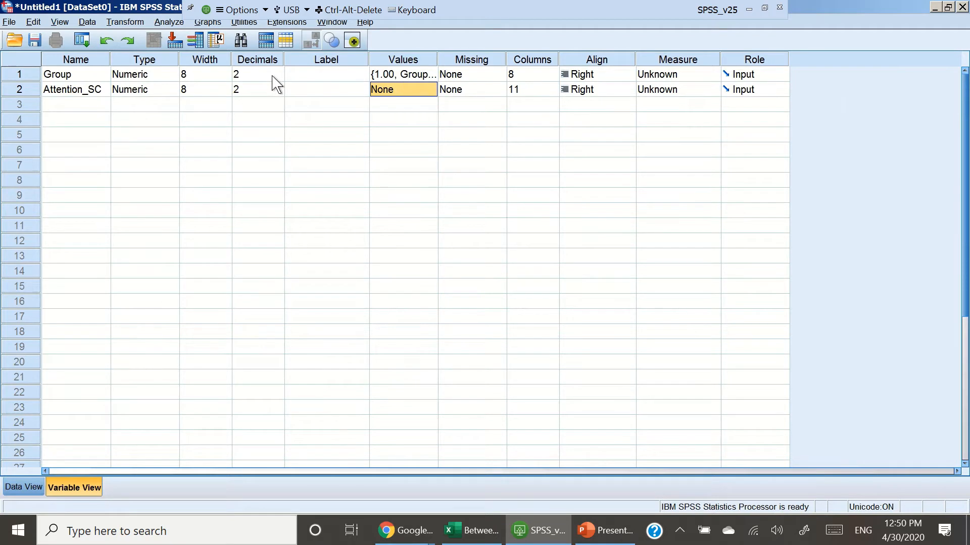
click(167, 78)
click(172, 74)
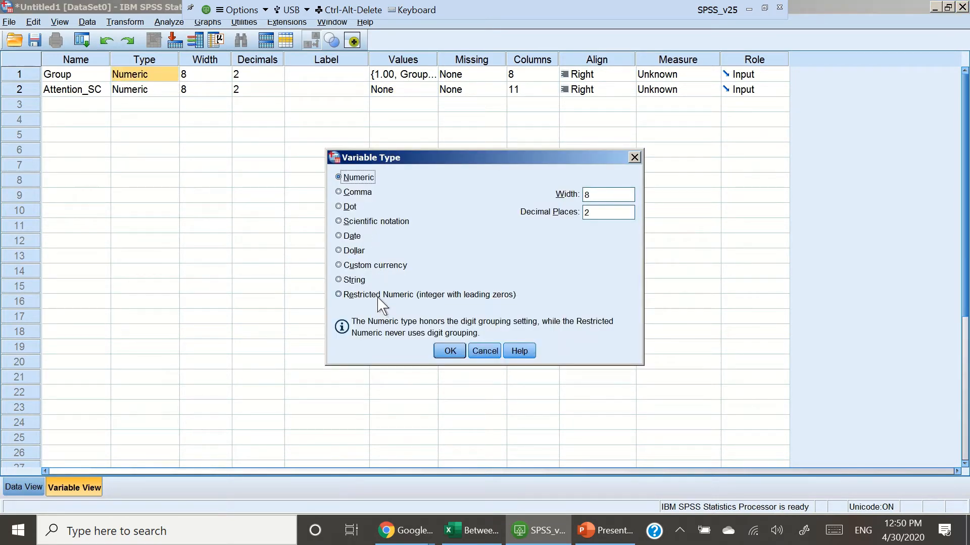
click(634, 157)
click(173, 76)
click(634, 157)
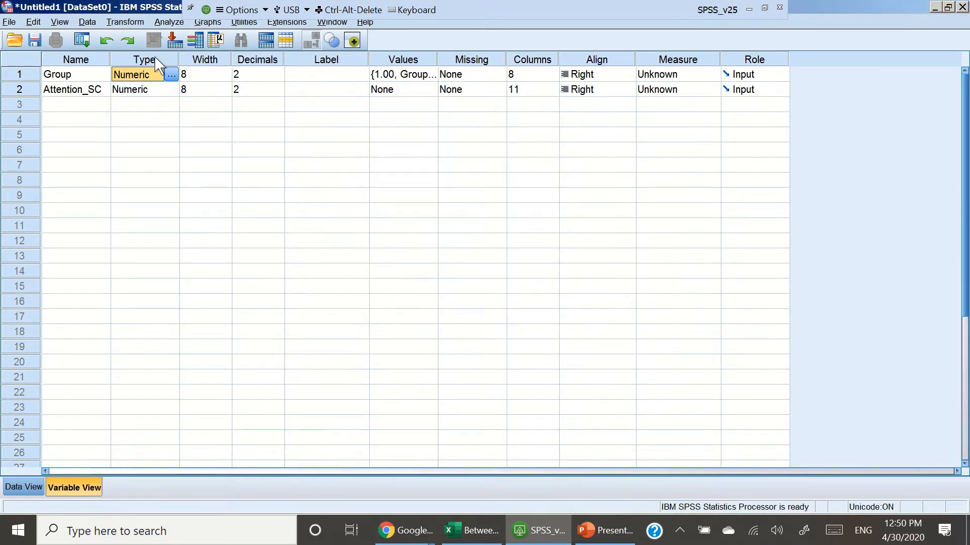
right_click(129, 78)
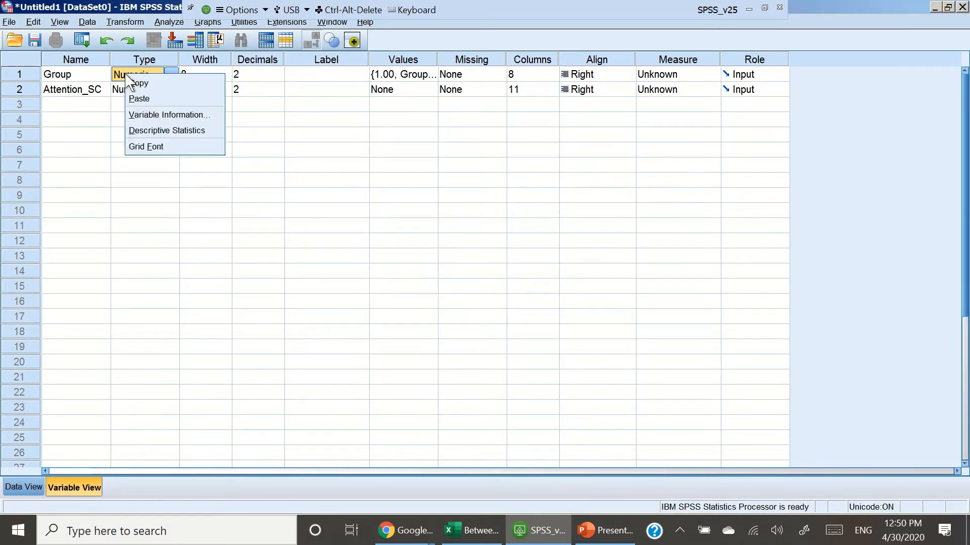
click(172, 226)
click(174, 226)
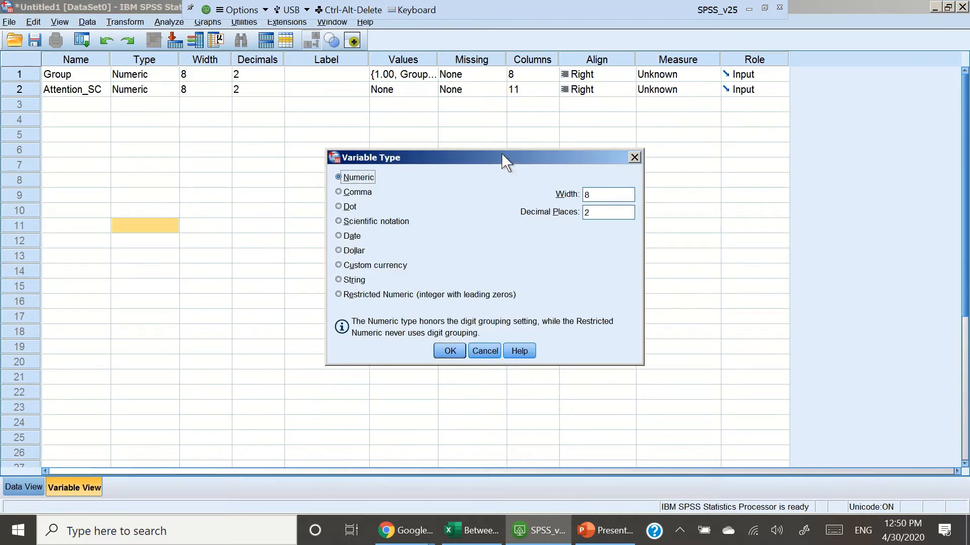
click(634, 157)
click(154, 74)
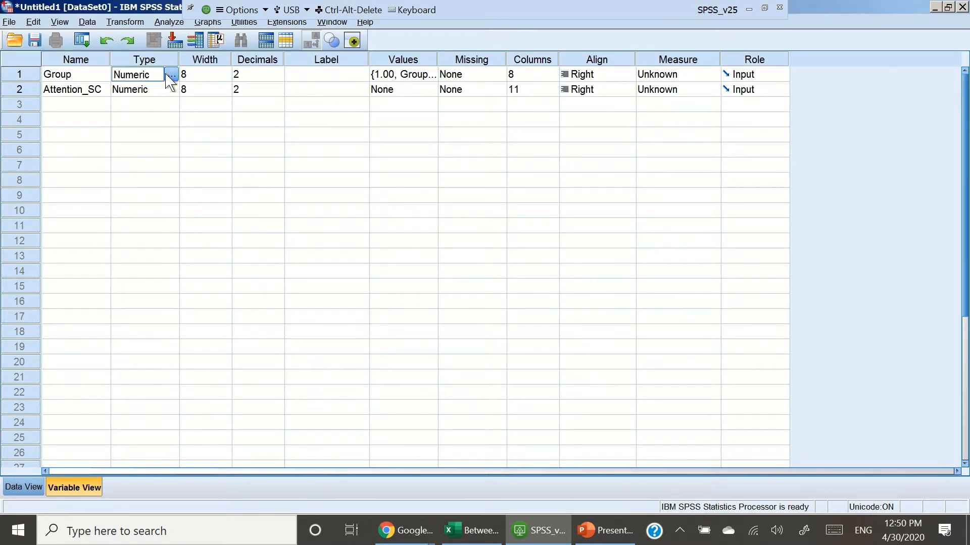
click(171, 74)
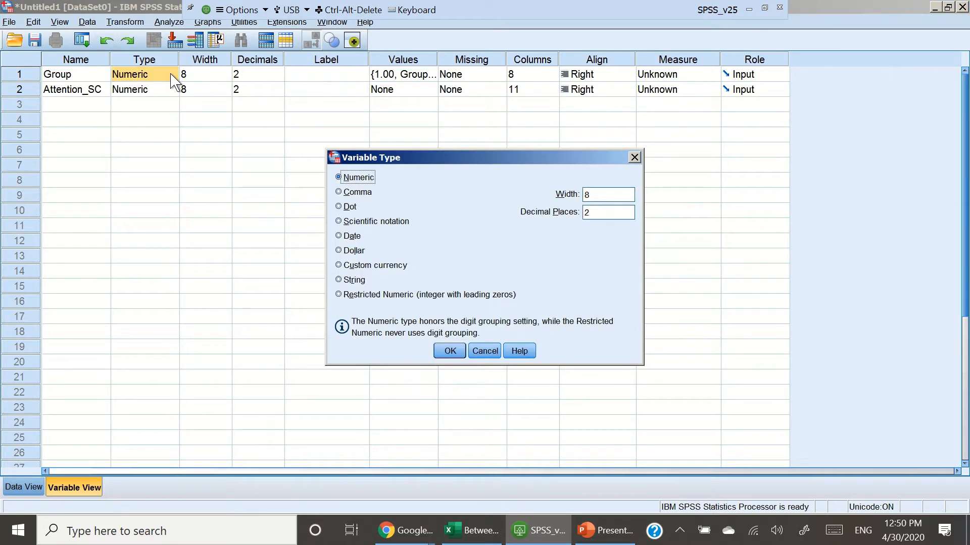
click(634, 158)
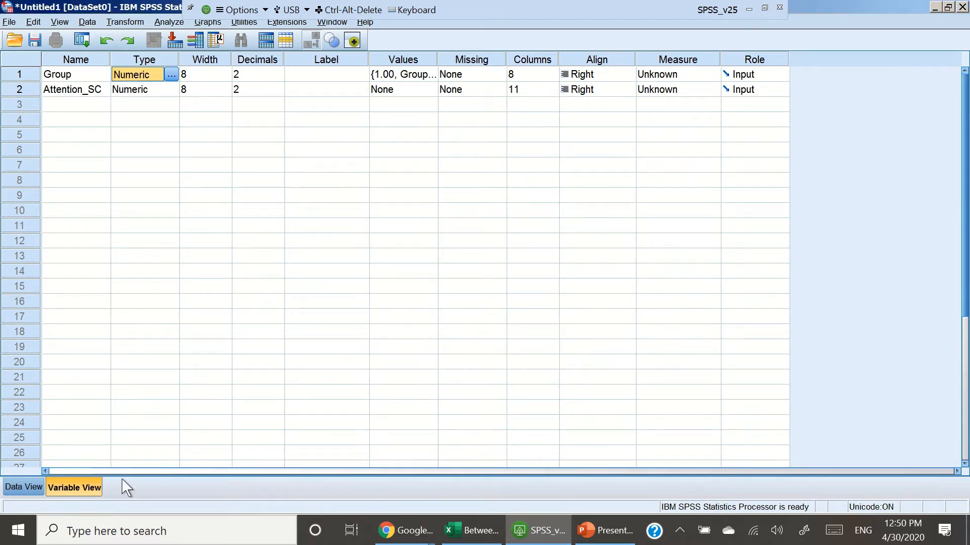
Step: Copy the Group A scores from the Excel sheet and paste them into Attention_SC starting at row 1
click(11, 488)
click(208, 152)
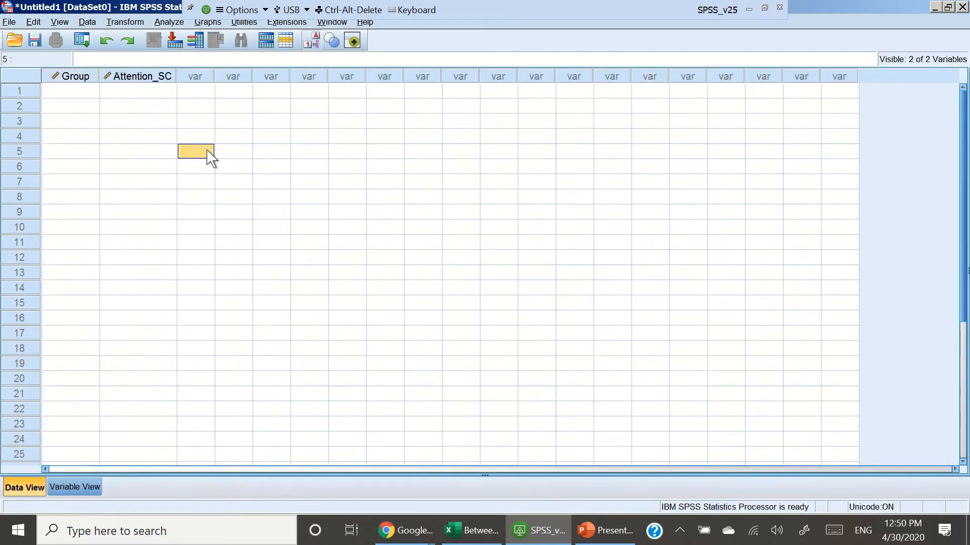
click(470, 530)
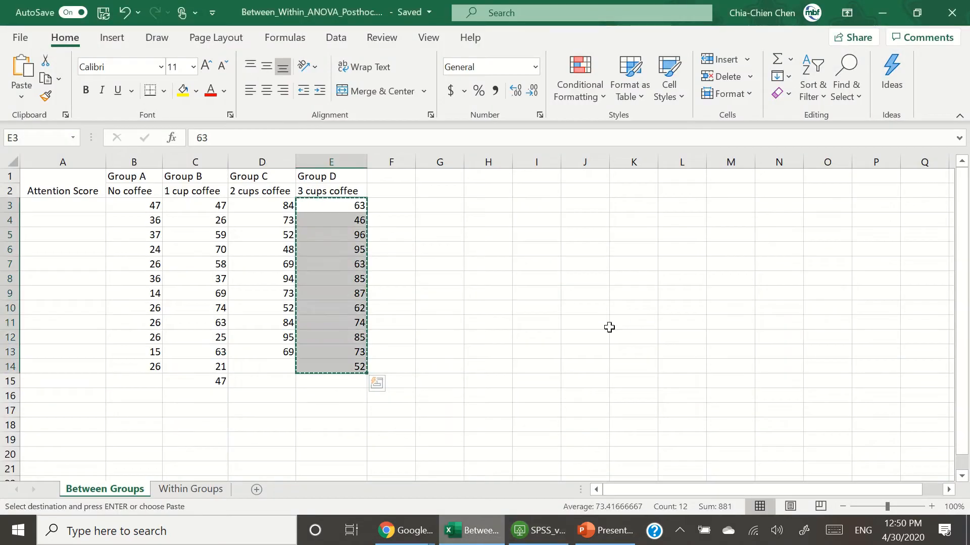
click(917, 12)
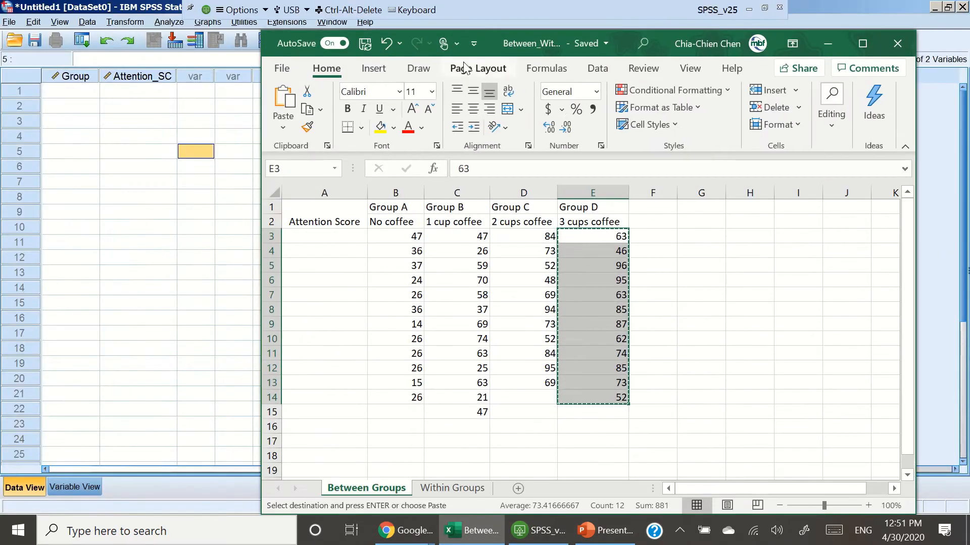
drag(488, 36, 699, 29)
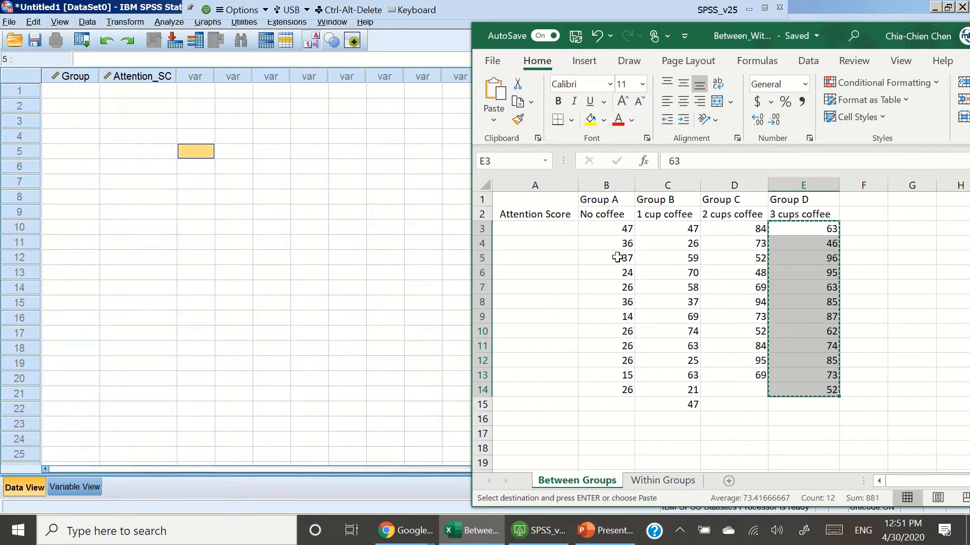
drag(580, 234, 621, 390)
key(ctrl+c)
click(162, 123)
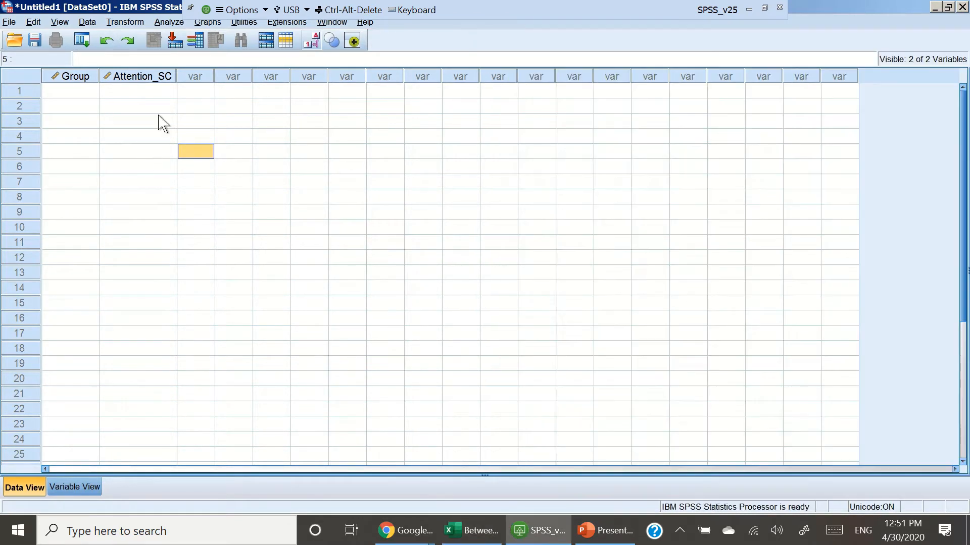
click(160, 93)
key(ctrl+v)
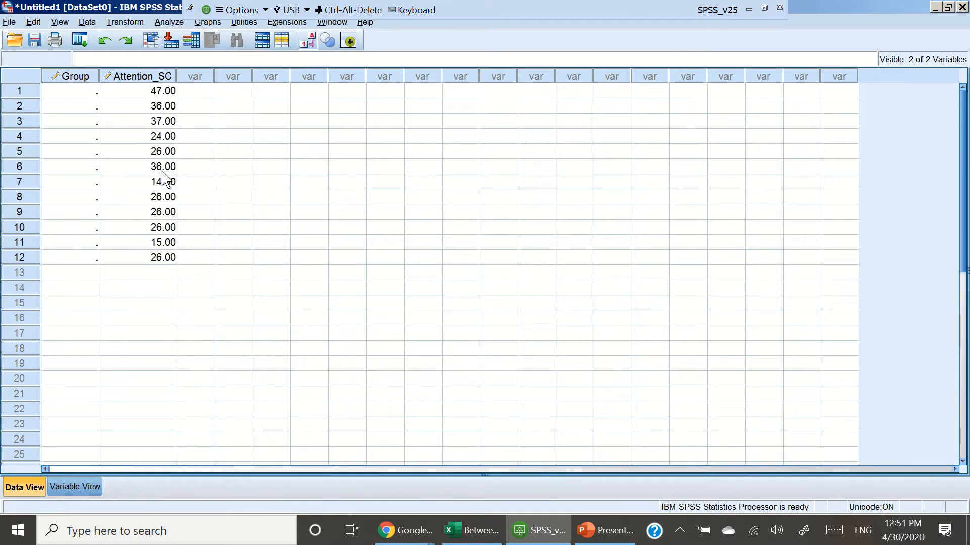
Step: Set Group to 1 (Group A) for rows 1 through 12
click(87, 95)
text(1)
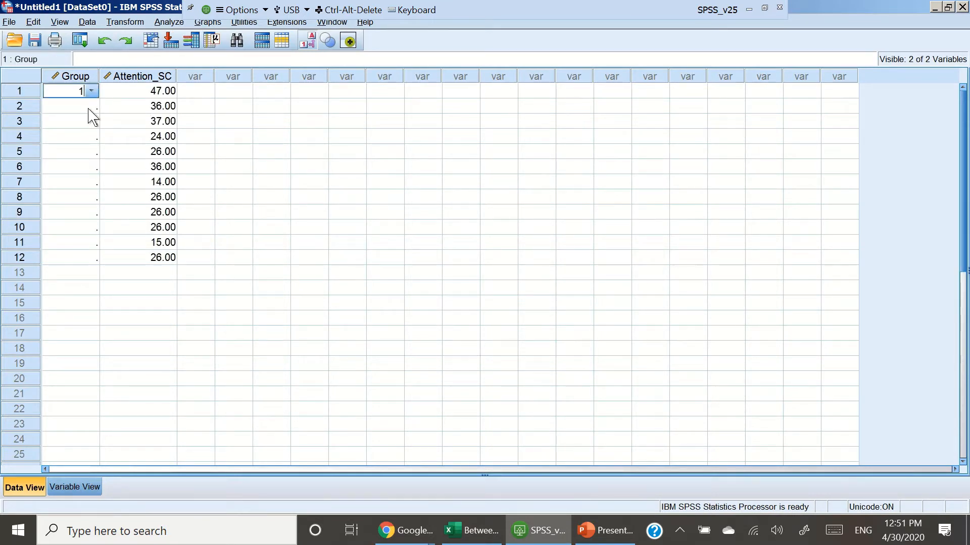
click(90, 169)
click(95, 93)
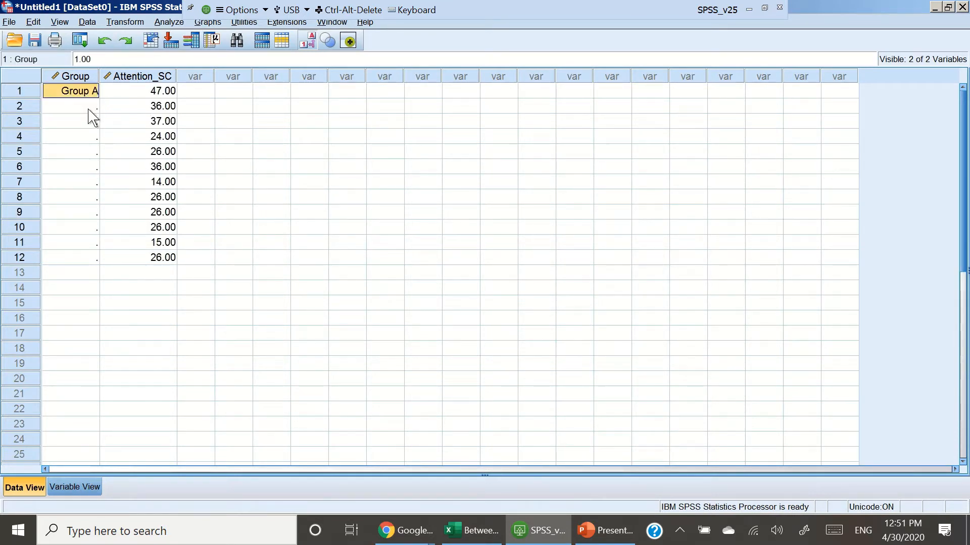
drag(91, 108, 85, 257)
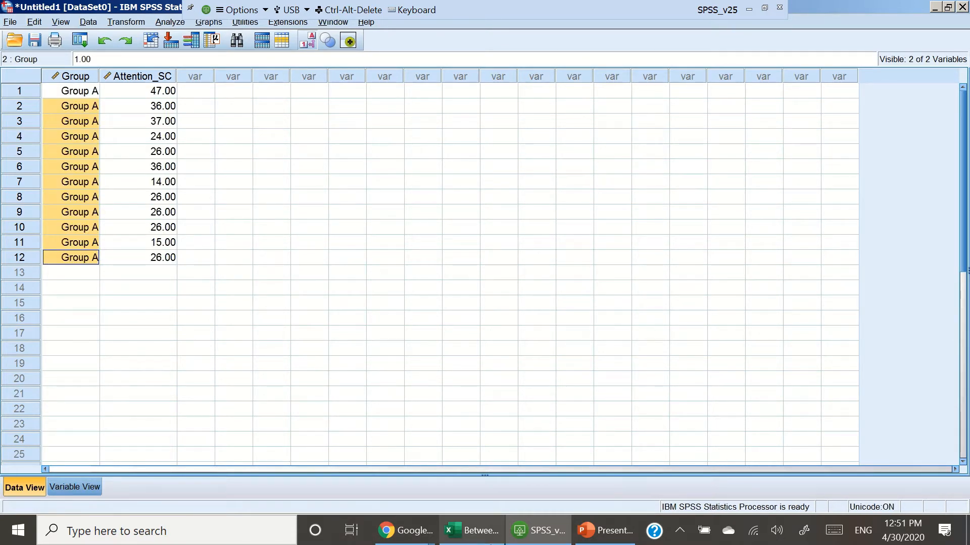
Step: Copy the Group B scores from Excel and paste them into Attention_SC starting at row 13
click(500, 533)
drag(679, 229, 674, 403)
key(ctrl+c)
click(162, 277)
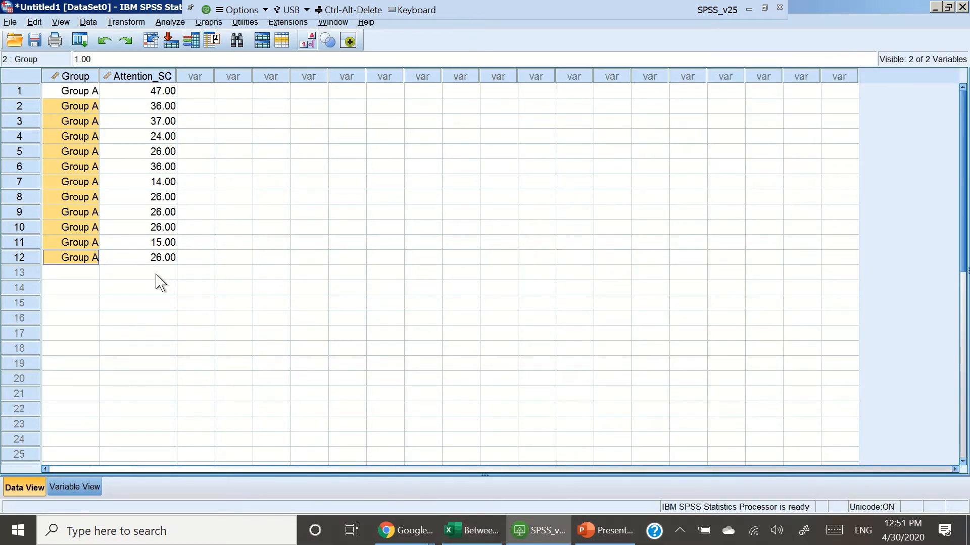
click(157, 277)
key(ctrl+v)
scroll(217, 347, down, 1)
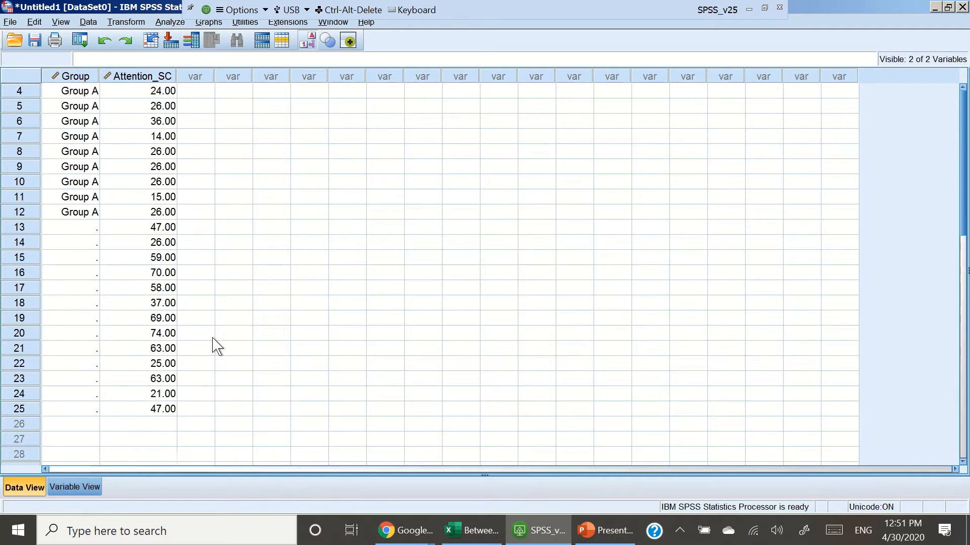
scroll(218, 347, down, 1)
Step: Set Group to 2 (Group B) for rows 13 through 25
click(86, 182)
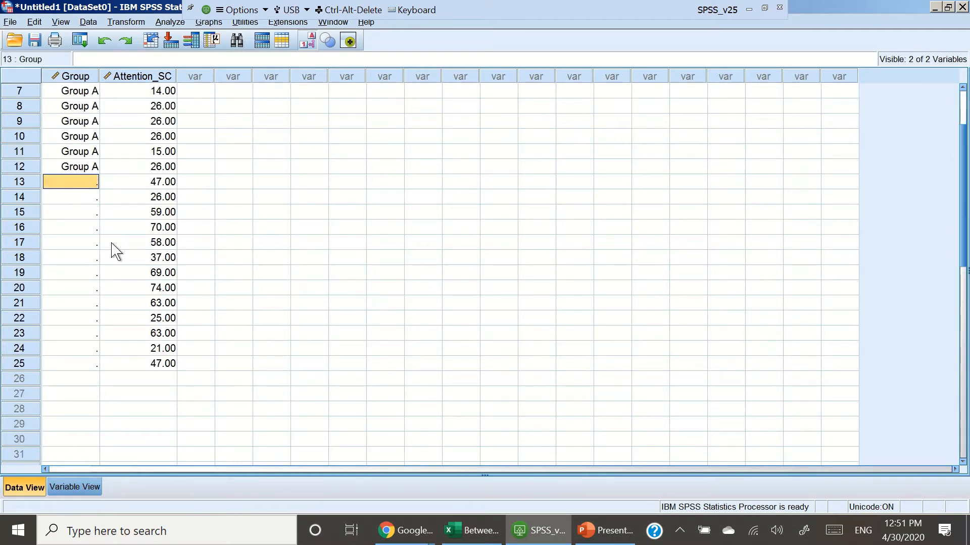
text(2)
click(111, 244)
click(87, 183)
drag(79, 197, 81, 368)
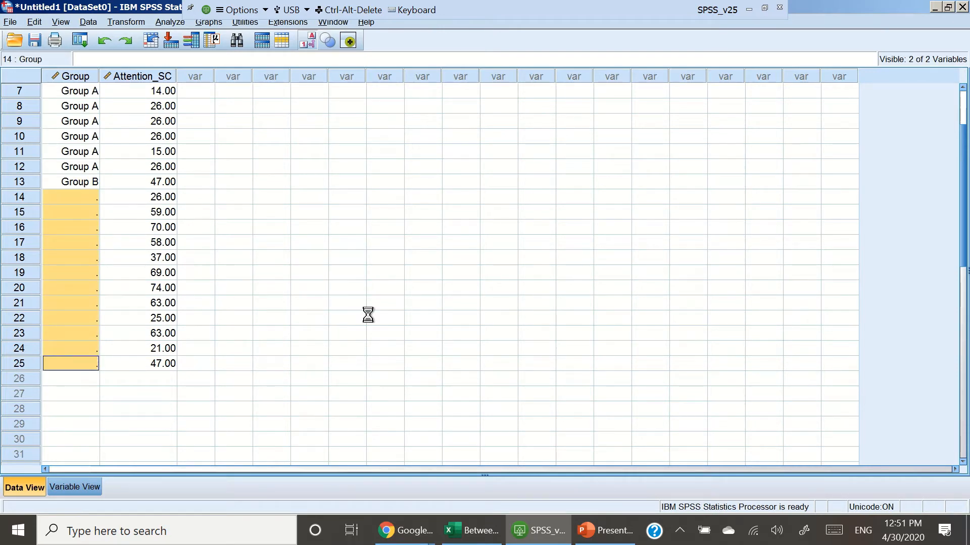
key(ctrl+v)
scroll(368, 325, down, 4)
scroll(371, 323, down, 4)
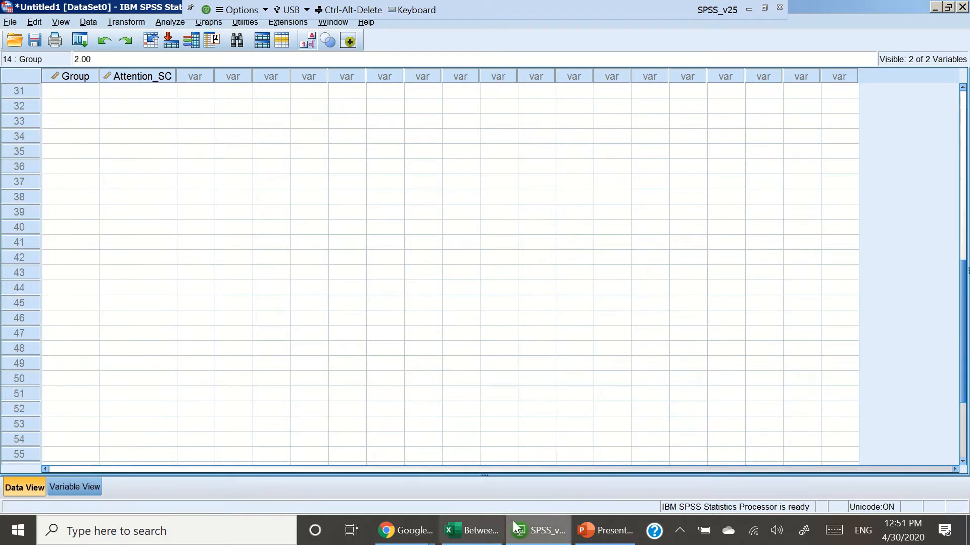
Step: Copy the Group C scores from Excel and paste them into Attention_SC starting at row 26
click(470, 530)
click(737, 228)
drag(737, 228, 714, 374)
click(266, 305)
scroll(245, 270, up, 2)
scroll(245, 271, up, 4)
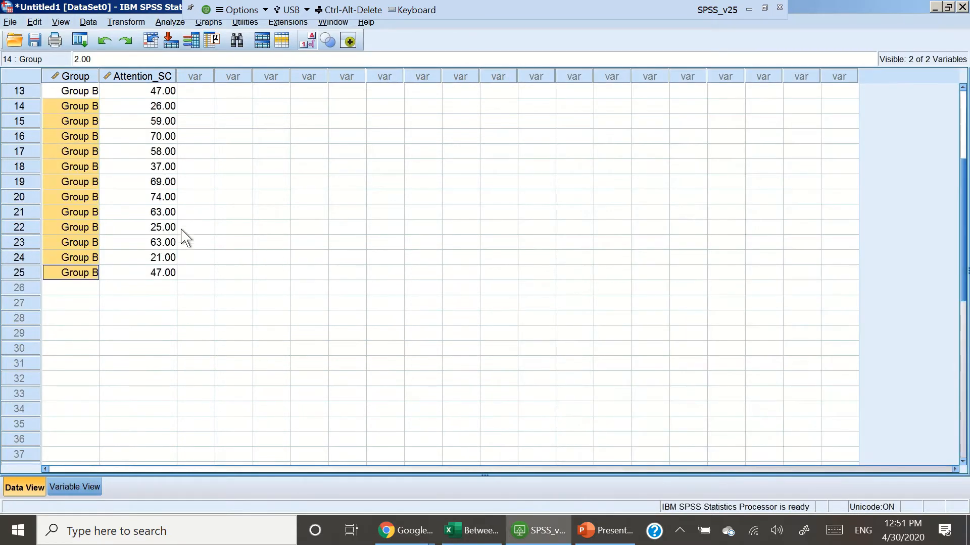
click(165, 292)
key(ctrl+v)
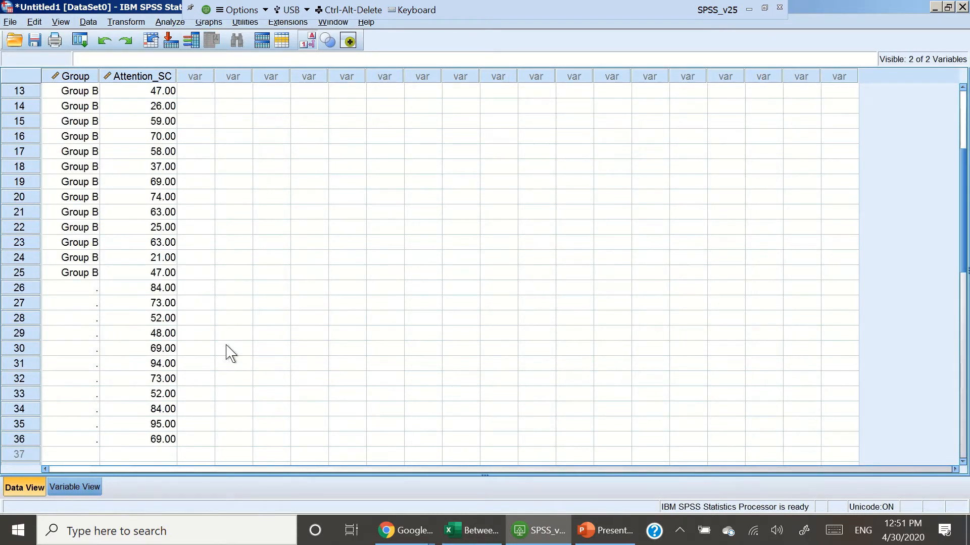
Step: Set Group to 3 (Group C) for rows 26 through 36
scroll(226, 352, down, 1)
click(68, 244)
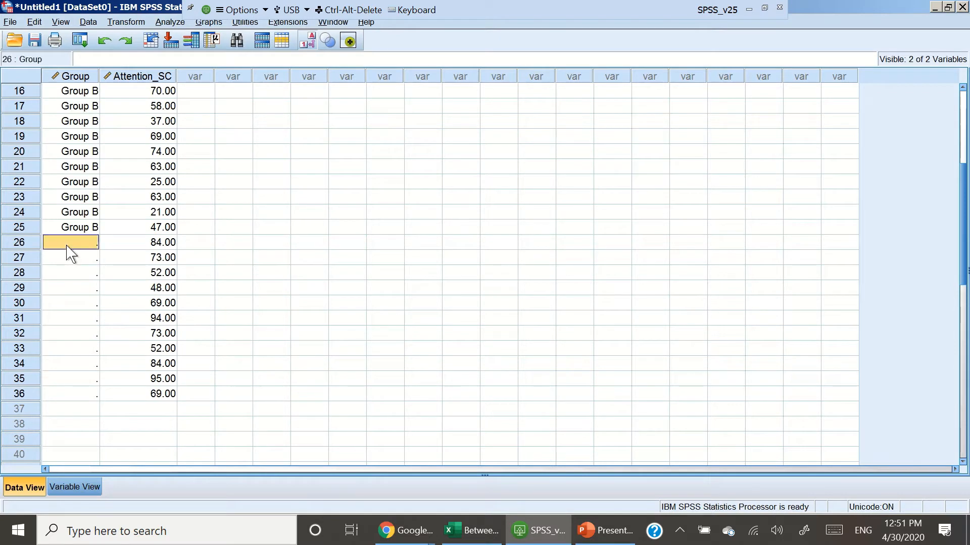
text(3)
click(228, 320)
click(82, 256)
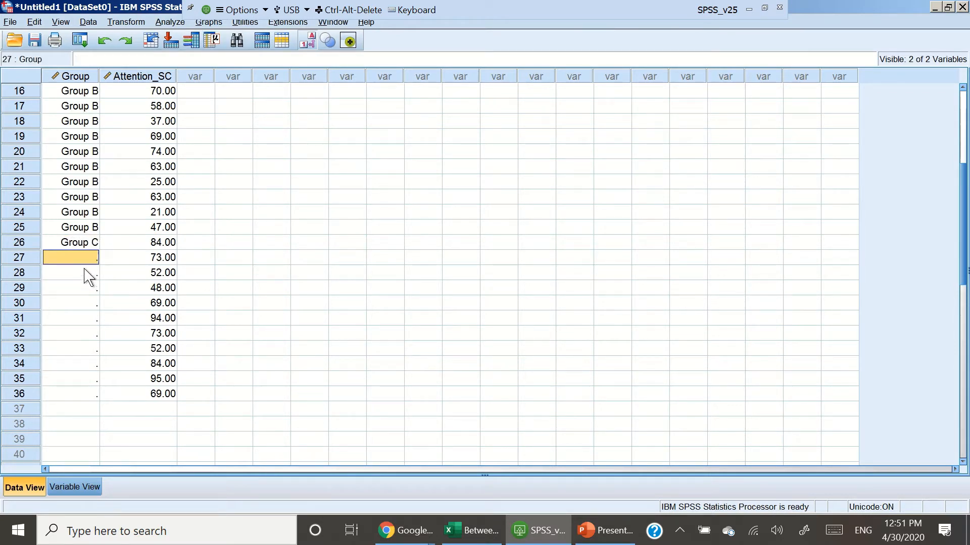
drag(89, 276, 91, 394)
key(ctrl+v)
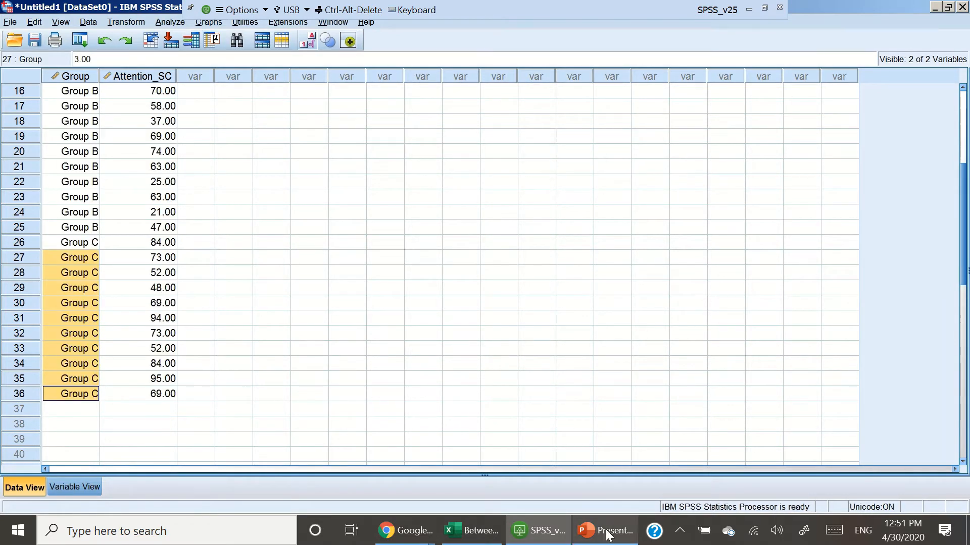
Step: Copy the Group D scores from Excel and paste them into Attention_SC starting at row 37
click(495, 536)
drag(815, 229, 805, 391)
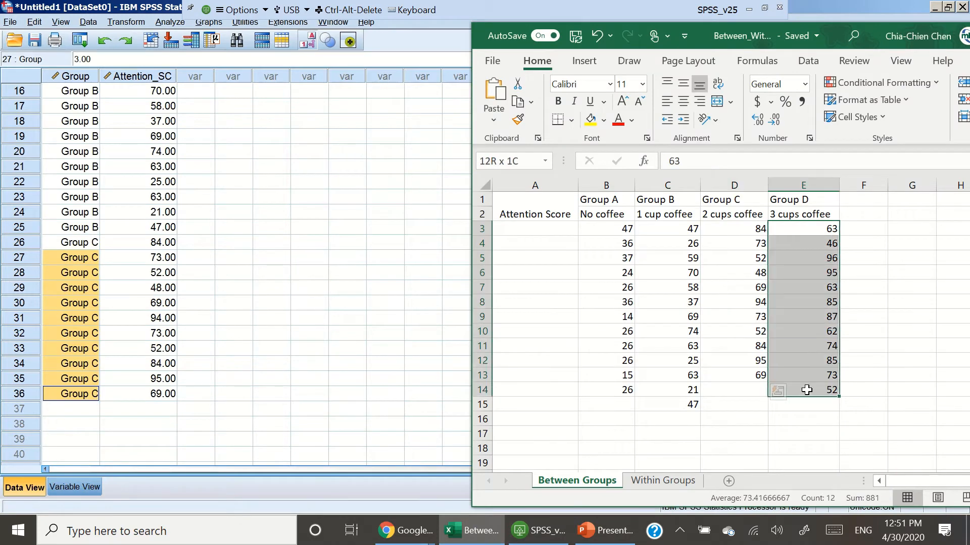
key(ctrl+c)
click(253, 318)
scroll(252, 318, down, 2)
click(130, 318)
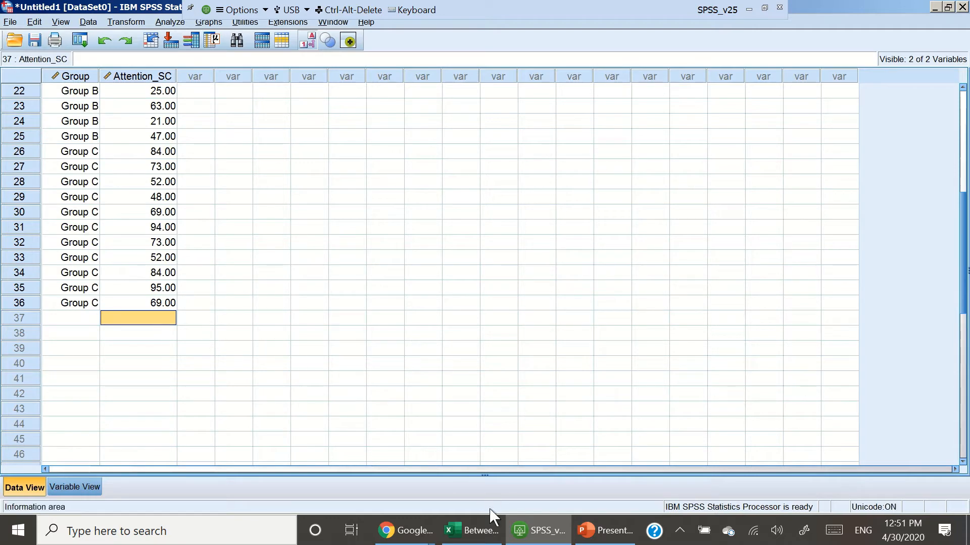
click(477, 536)
drag(816, 230, 812, 388)
right_click(812, 388)
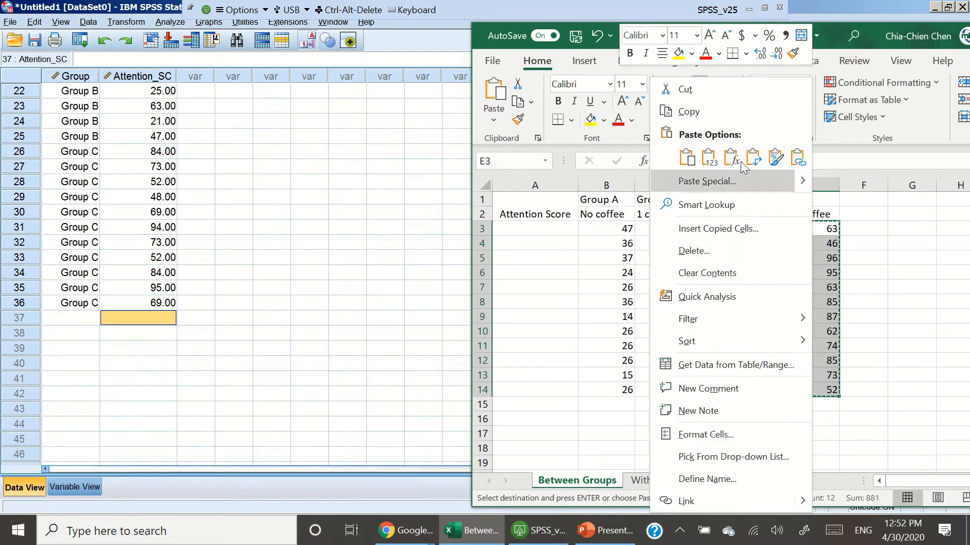
click(729, 115)
click(251, 361)
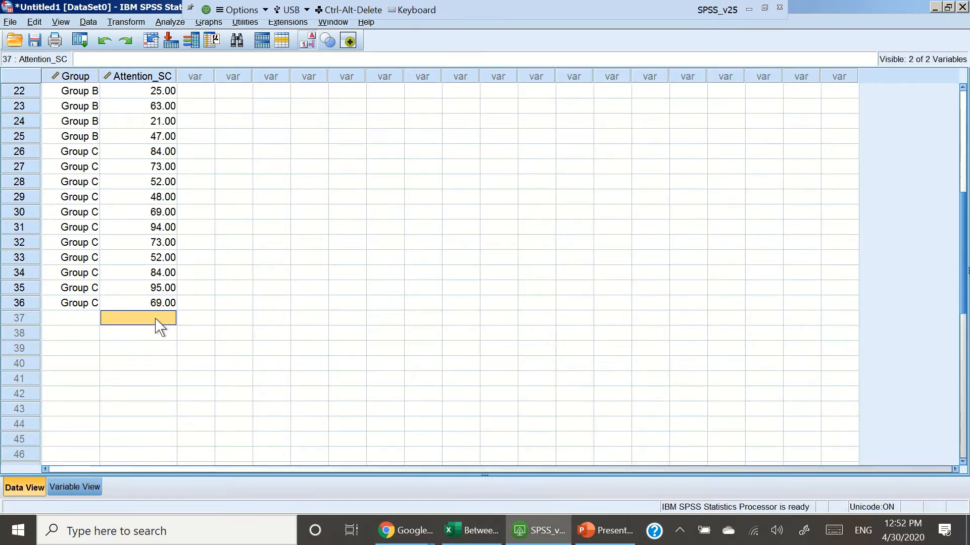
key(ctrl+v)
scroll(277, 336, down, 2)
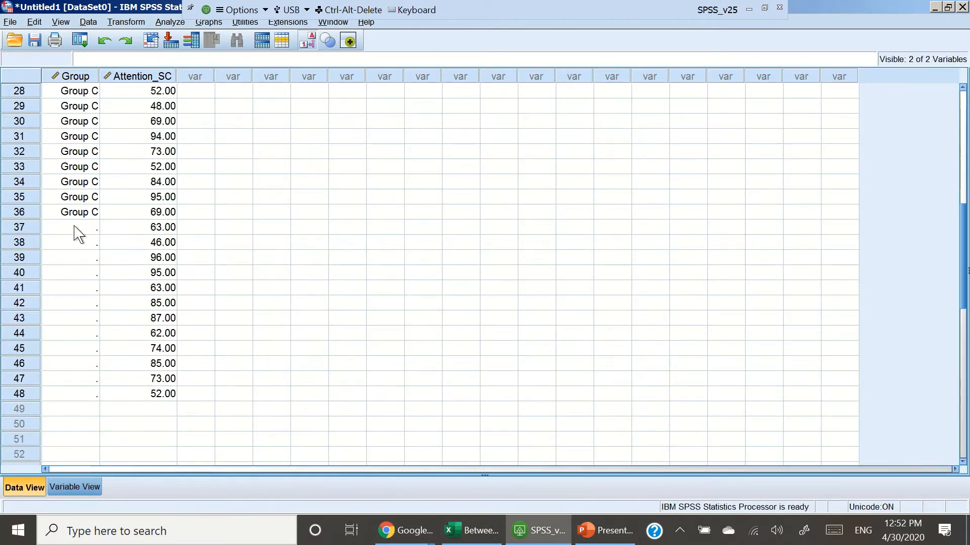
Step: Set Group to 4 (Group D) for rows 37 through 48
click(76, 227)
text(4)
key(Down)
key(Down)
key(Down)
key(Down)
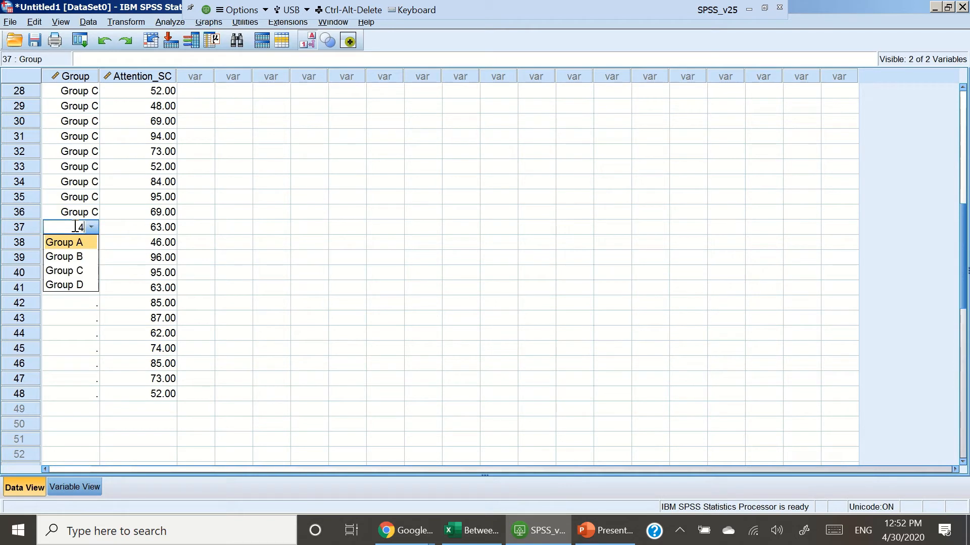
key(Return)
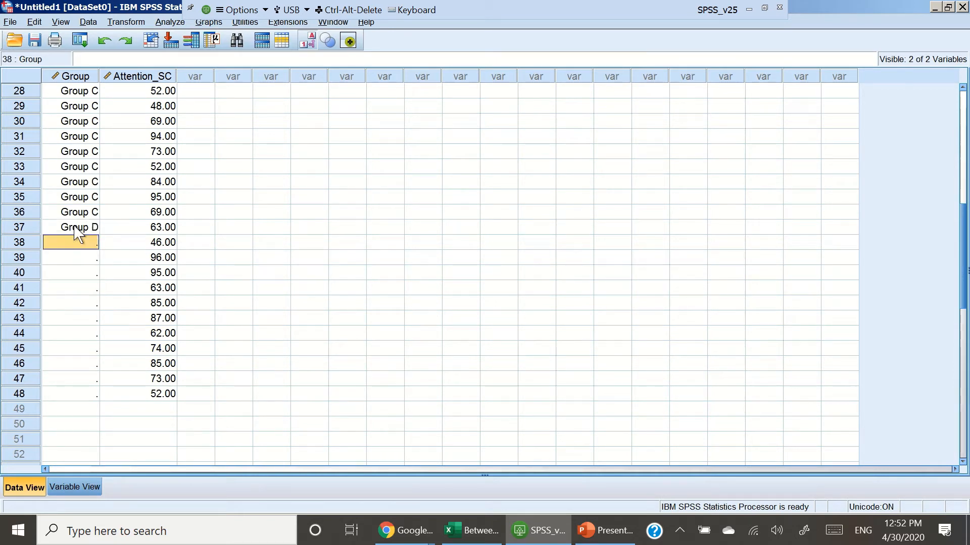
click(75, 227)
key(Down)
key(shift+Down)
key(shift+Down)
key(shift+Down)
key(shift+Down)
key(shift+Down)
key(shift+Down)
key(shift+Down)
key(shift+Down)
key(shift+Down)
key(shift+Down)
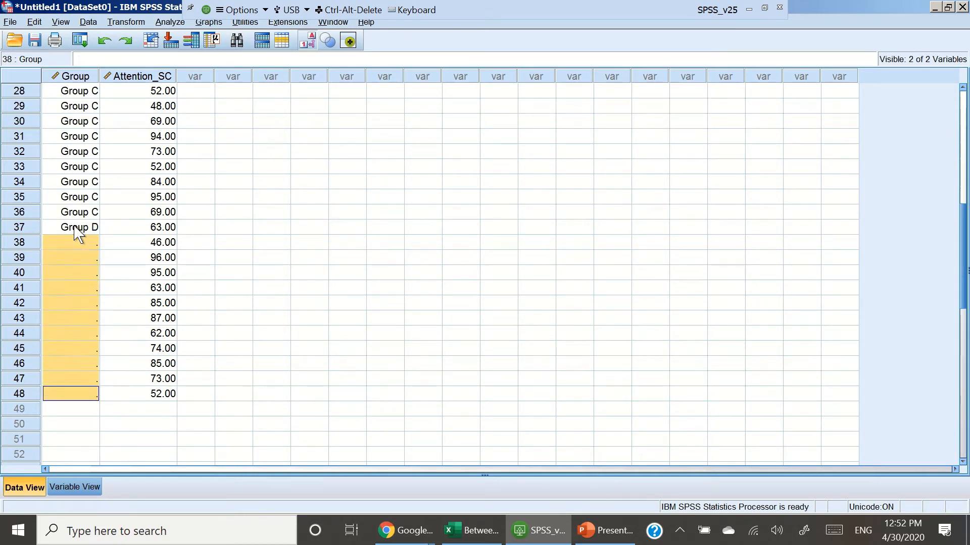
key(ctrl+v)
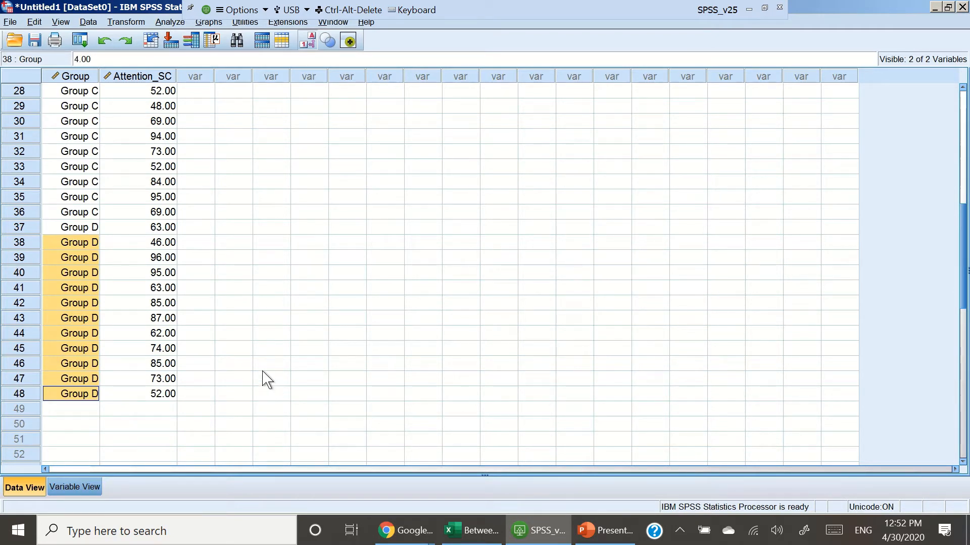
Step: Open One-Way ANOVA with Attention_SC as the dependent variable and Group as the factor
click(171, 23)
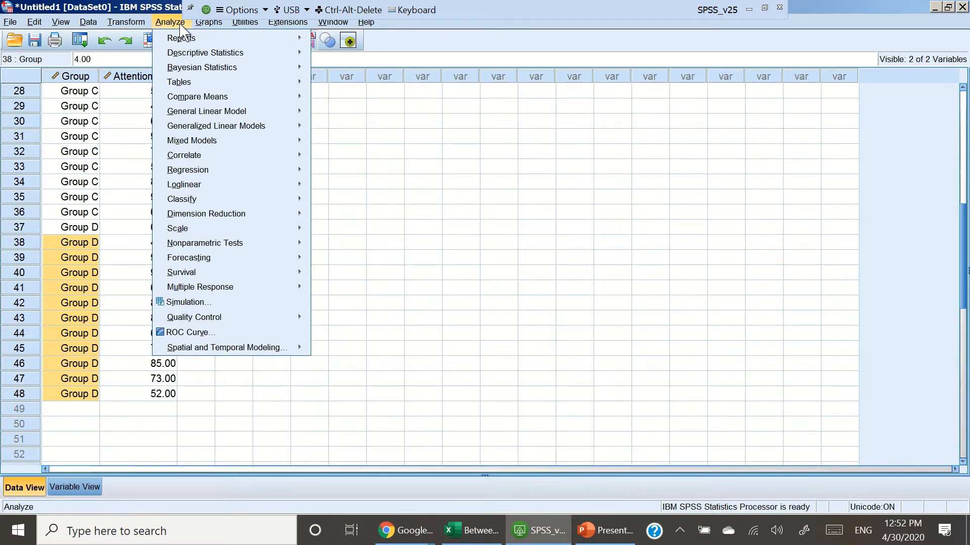
mouse_move(216, 103)
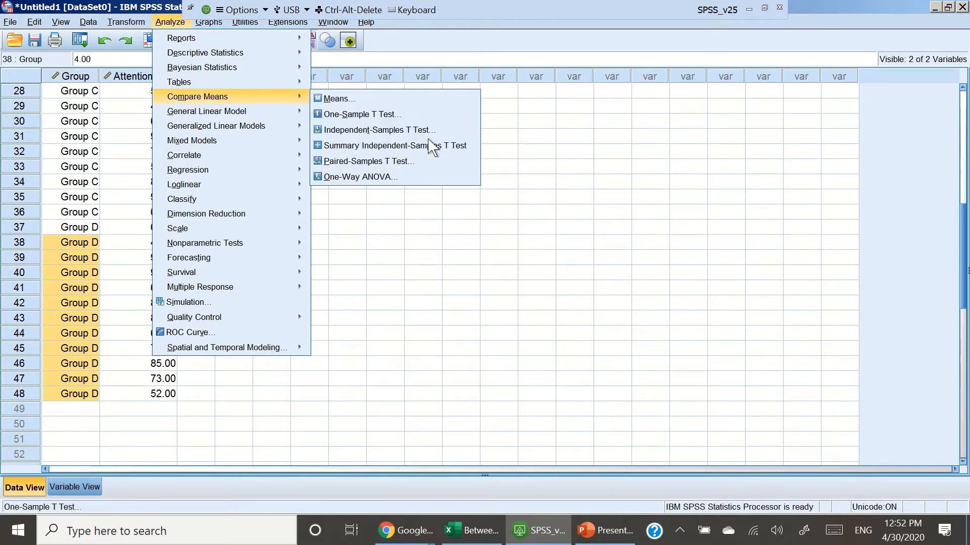
click(426, 186)
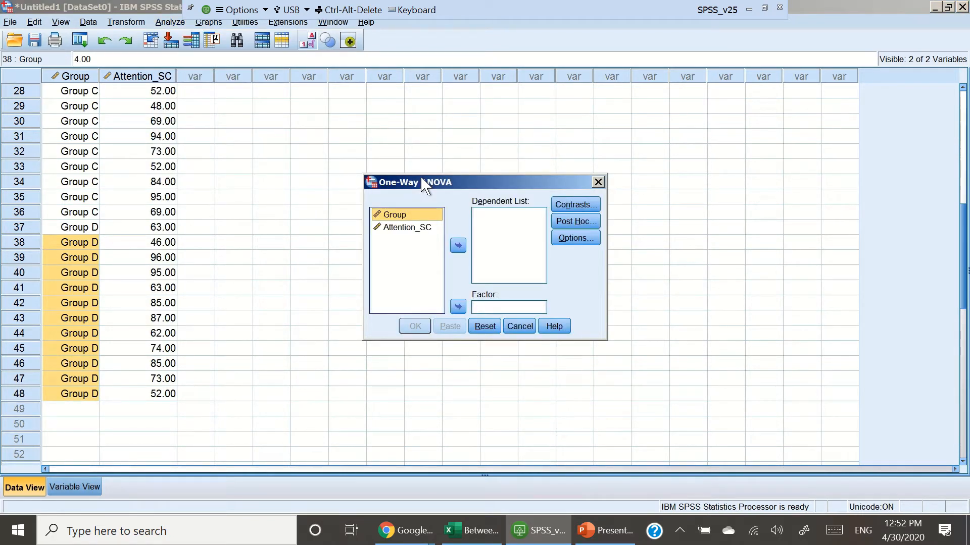
click(427, 229)
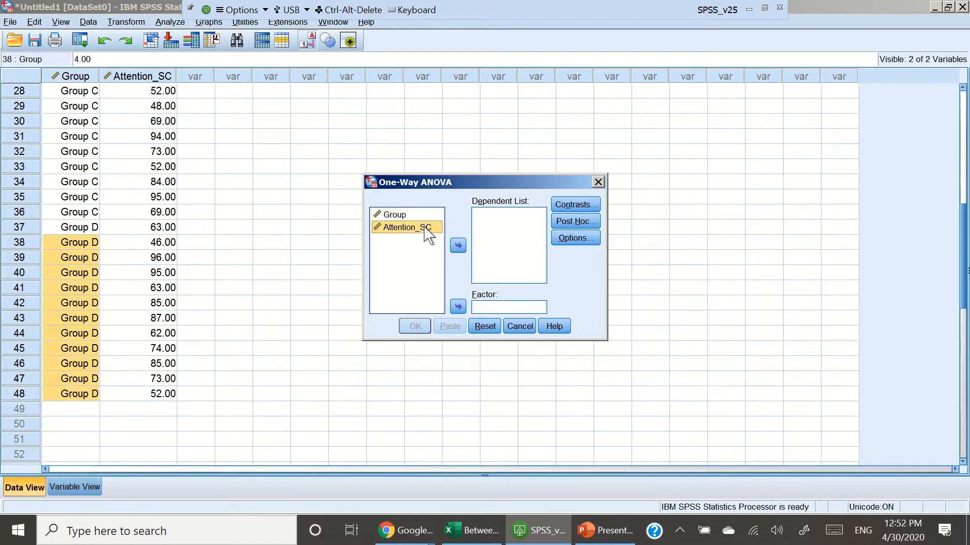
click(458, 246)
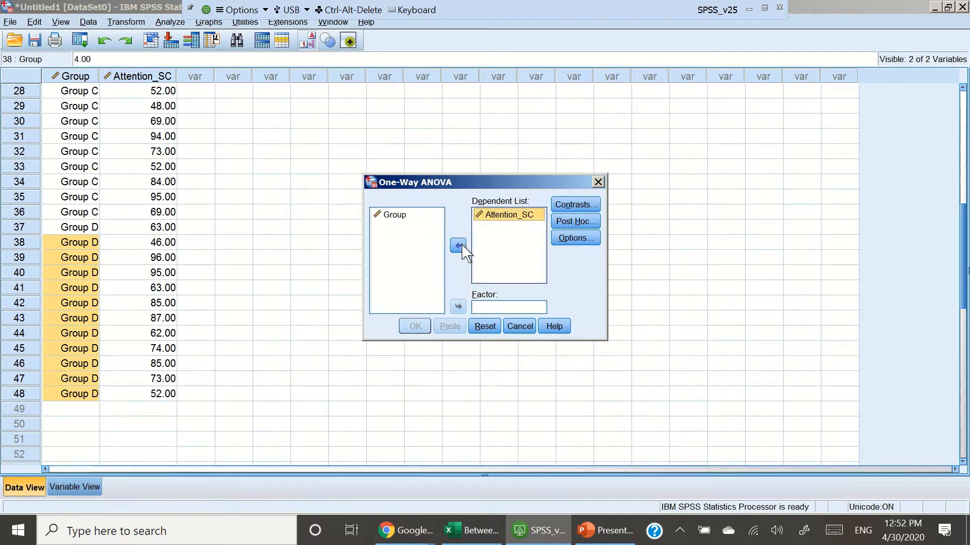
click(410, 225)
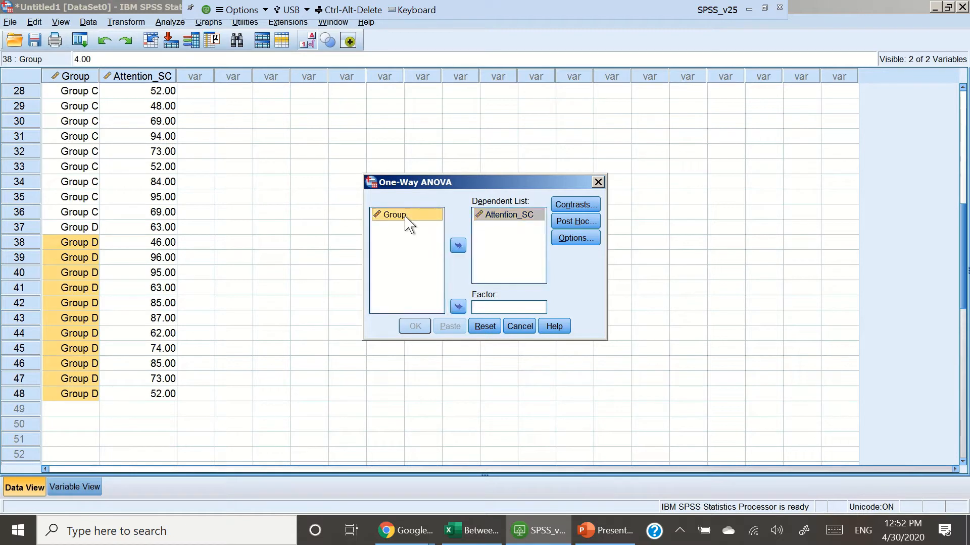
click(458, 306)
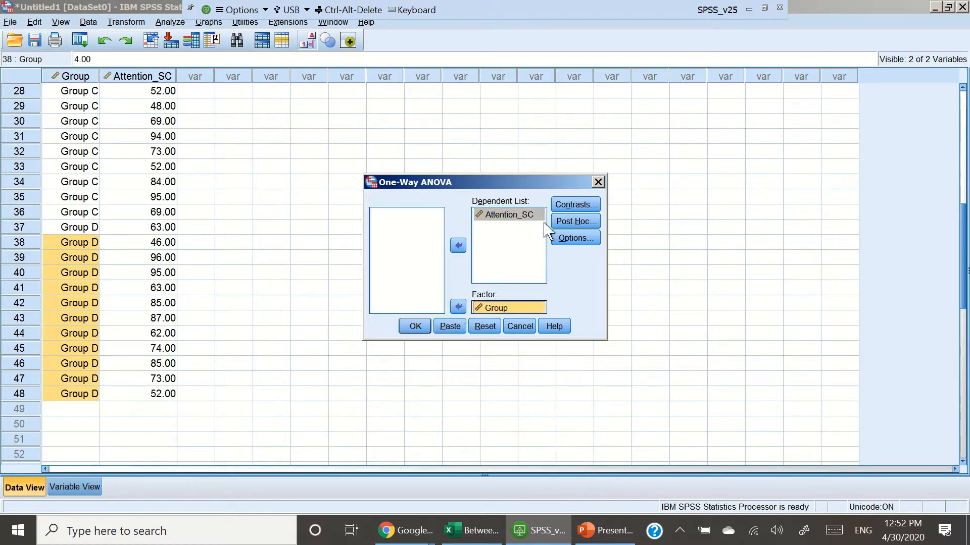
Step: Enable the homogeneity of variance test in the ANOVA options
click(596, 239)
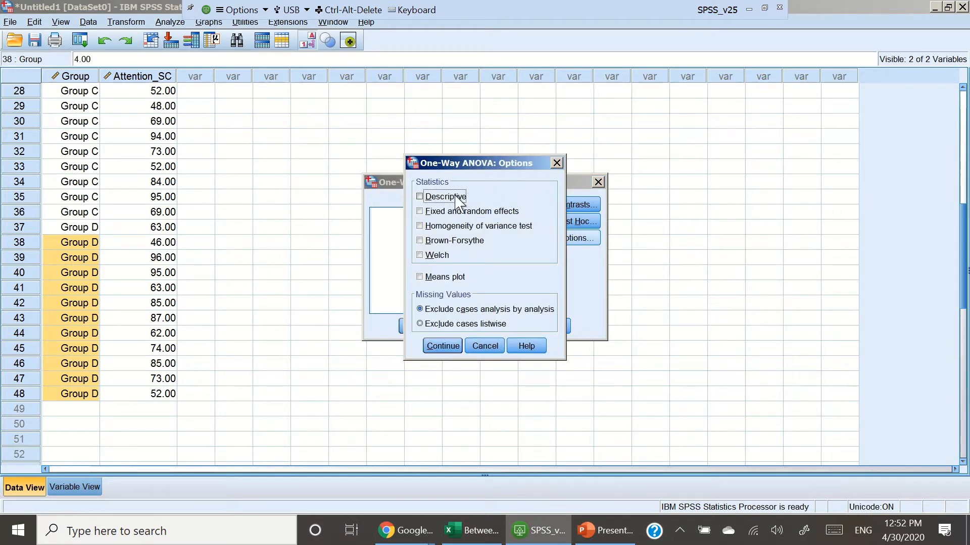
click(463, 226)
click(445, 348)
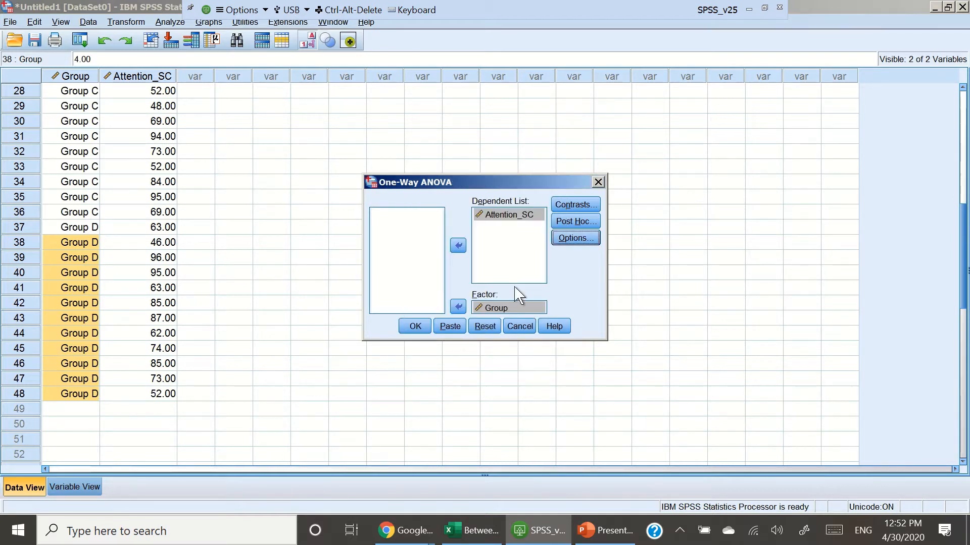
Step: Select Tukey as the post hoc comparison and run the one-way ANOVA
click(584, 225)
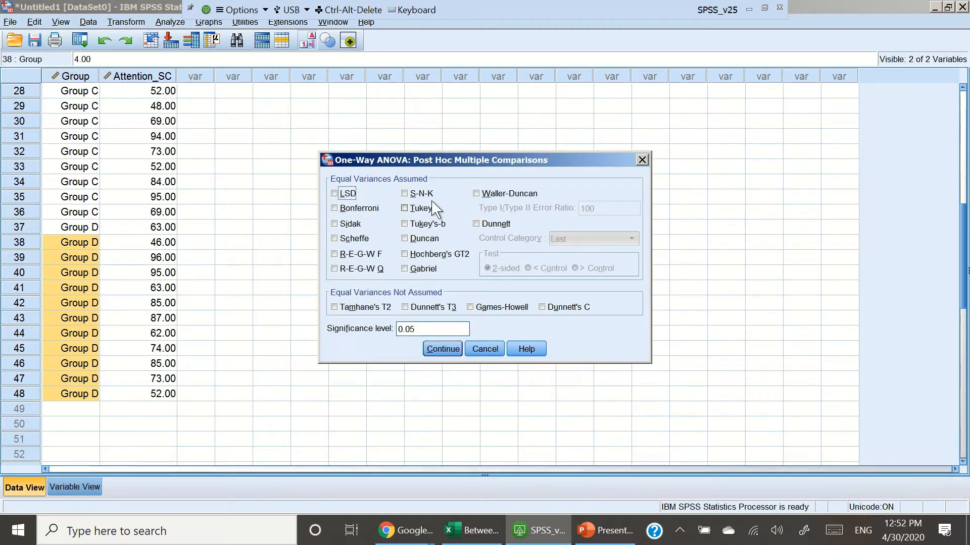
click(405, 208)
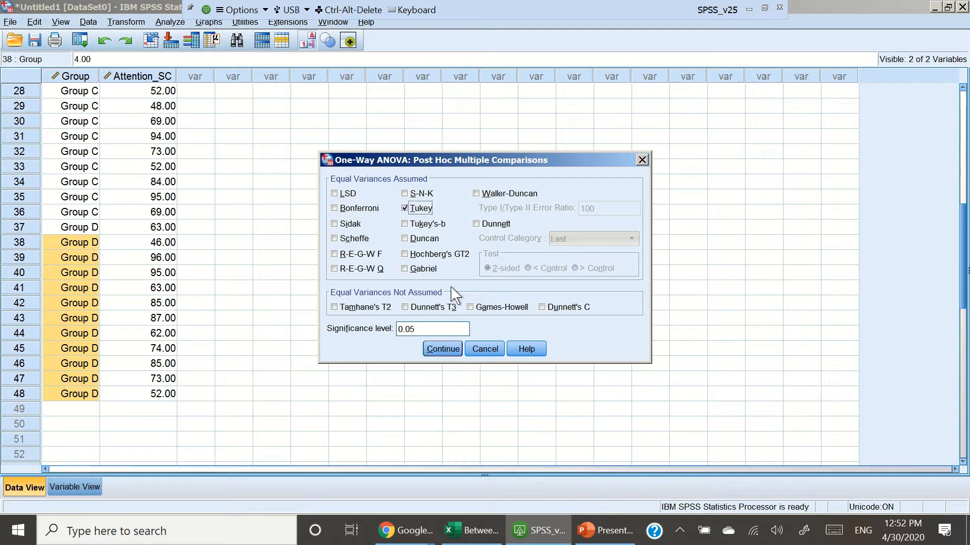
click(451, 349)
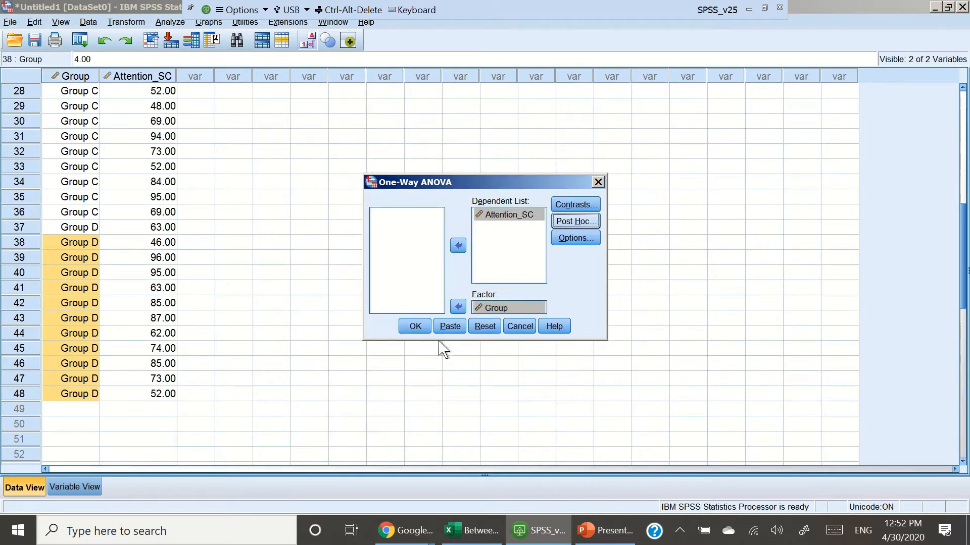
click(415, 327)
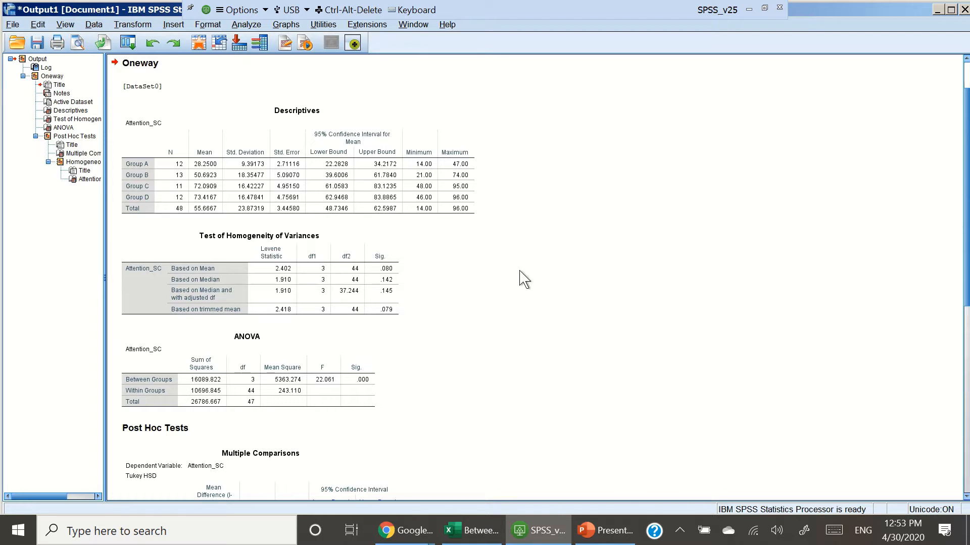
Step: Scroll through the output to review the descriptives, ANOVA and Tukey multiple comparisons tables
scroll(524, 280, down, 1)
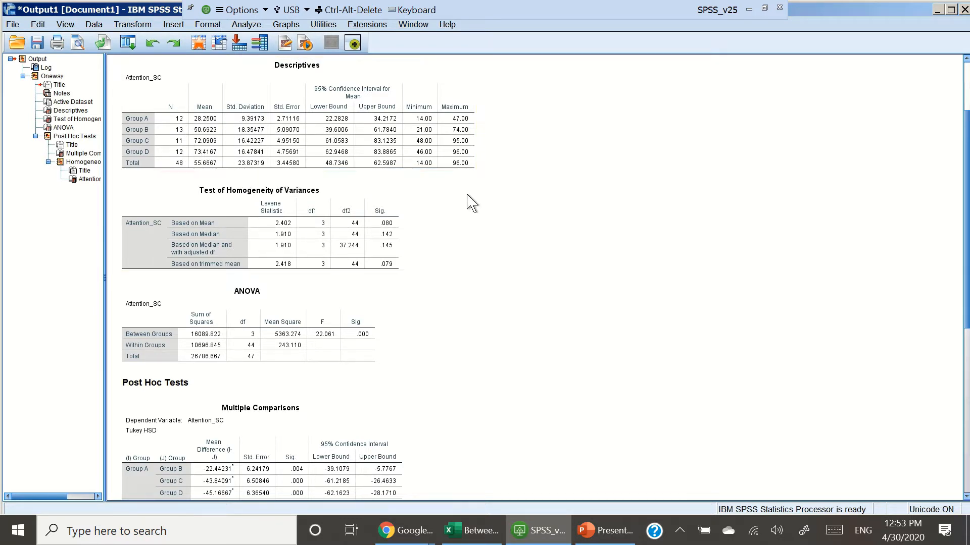
scroll(520, 244, down, 3)
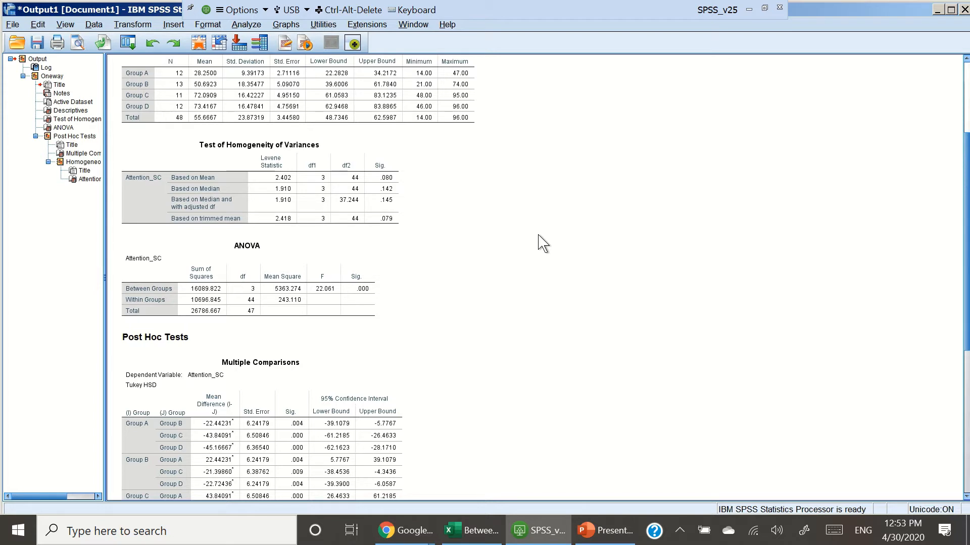
scroll(543, 244, down, 3)
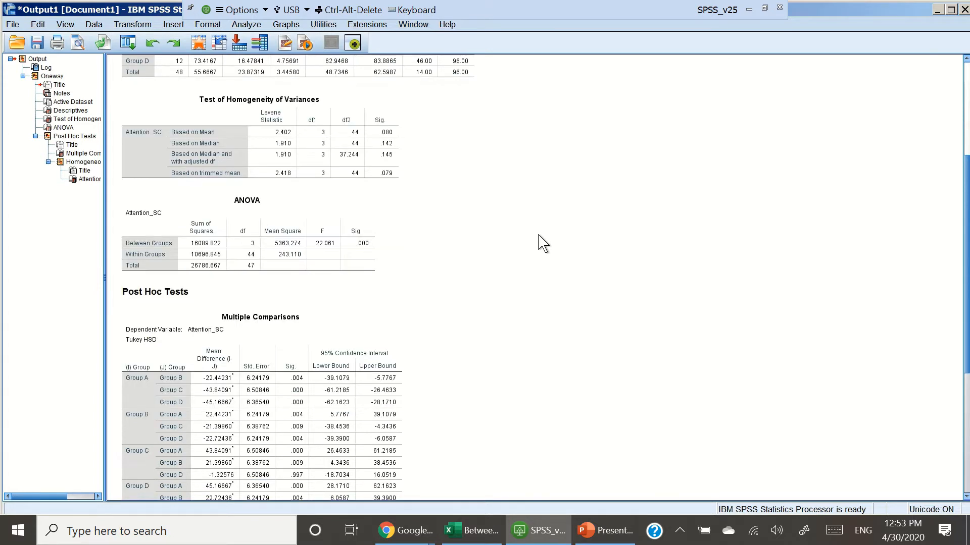
scroll(543, 244, down, 3)
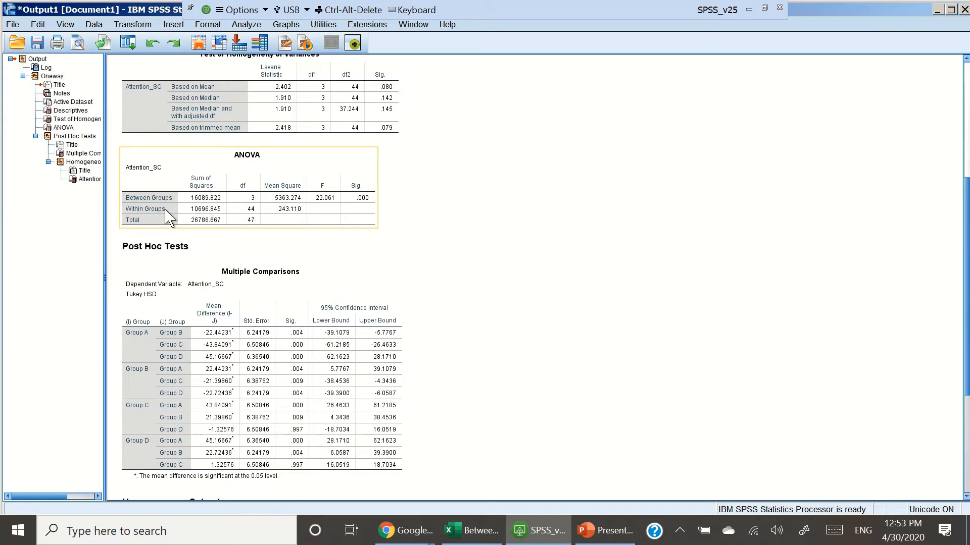
Step: Switch to the online ANOVA calculator's results page to compare its ANOVA table with the SPSS output
mouse_move(404, 530)
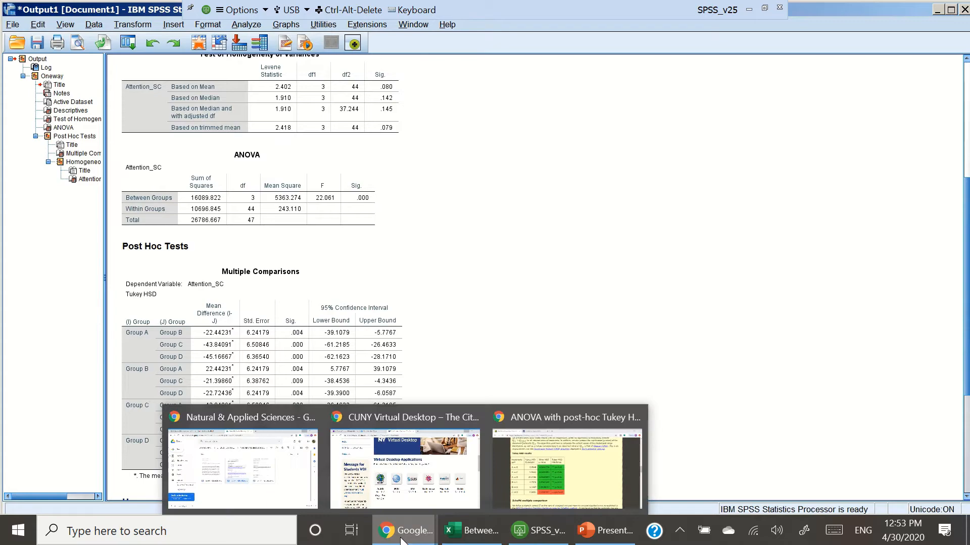
click(566, 459)
scroll(573, 394, up, 15)
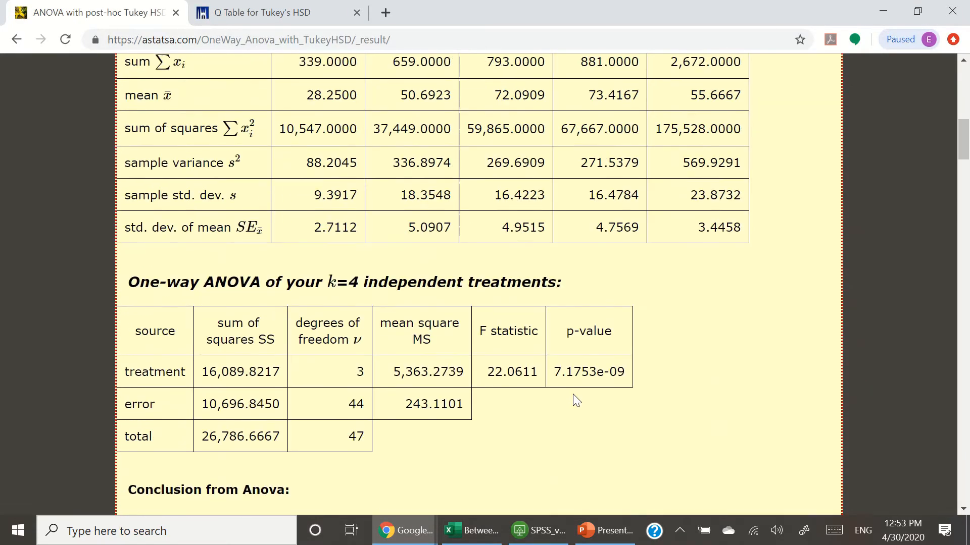
Step: Compare the calculator's ANOVA table with the SPSS output's ANOVA and Tukey Multiple Comparisons tables
scroll(575, 400, down, 2)
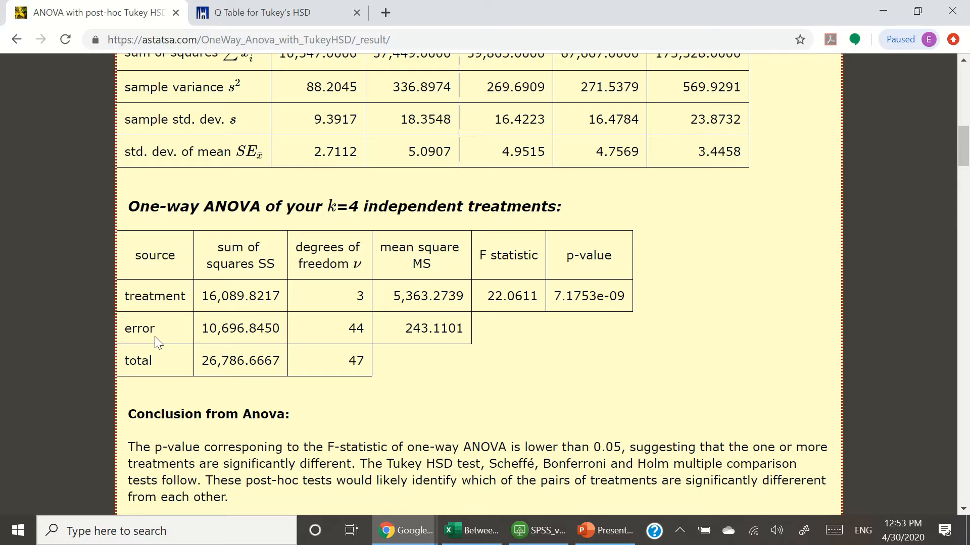
click(600, 530)
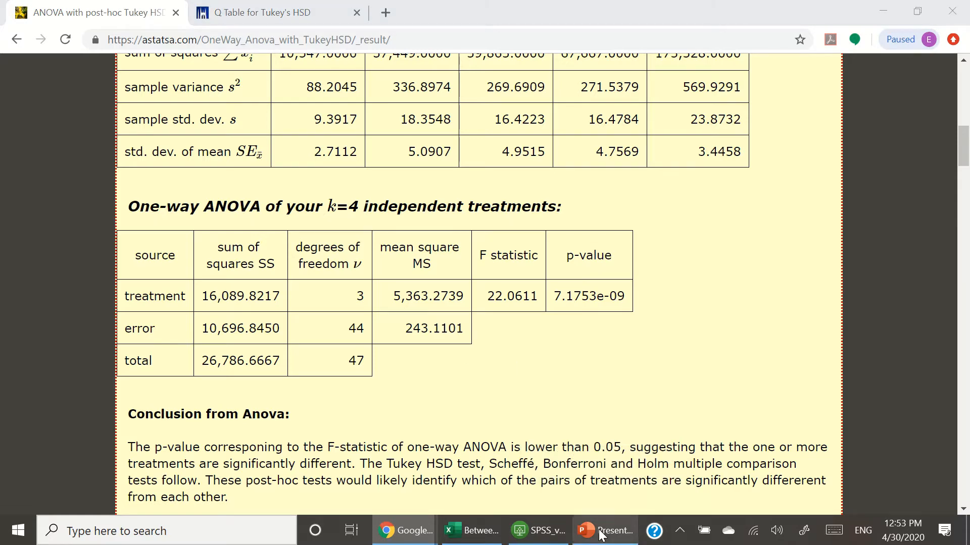
click(600, 530)
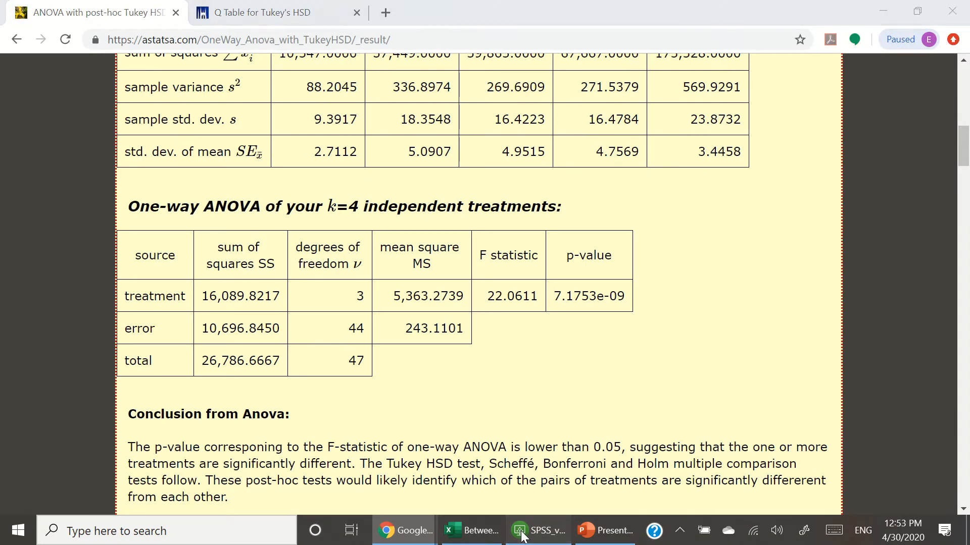
click(538, 530)
scroll(498, 303, down, 3)
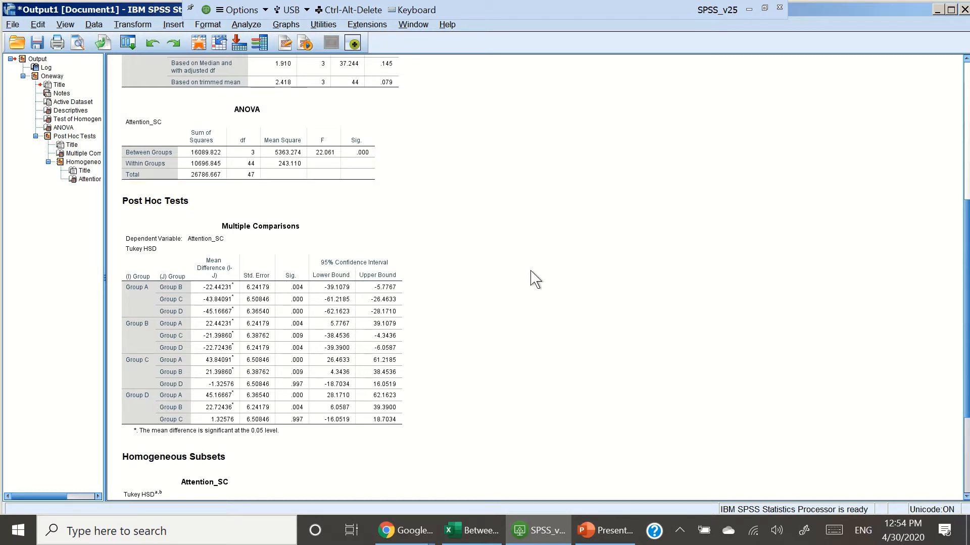
scroll(535, 279, down, 2)
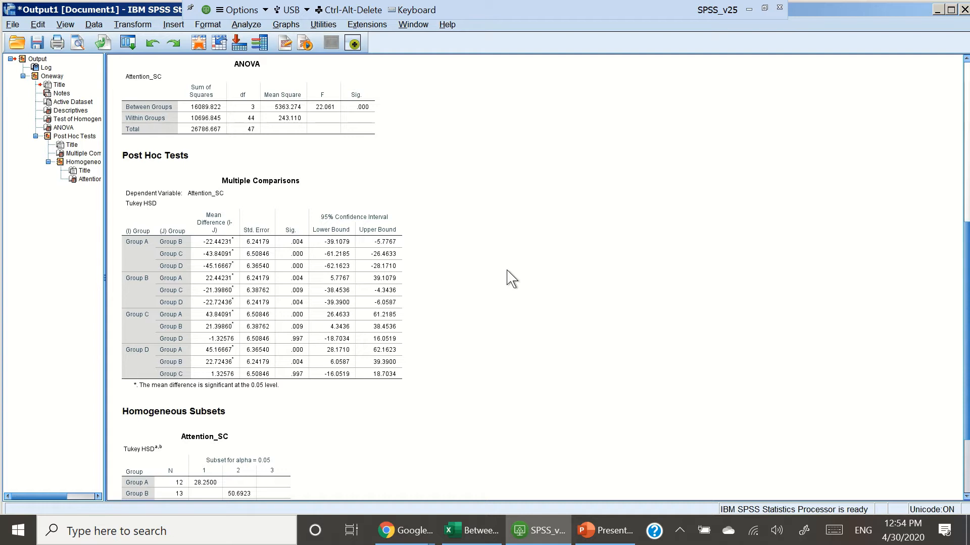
click(183, 359)
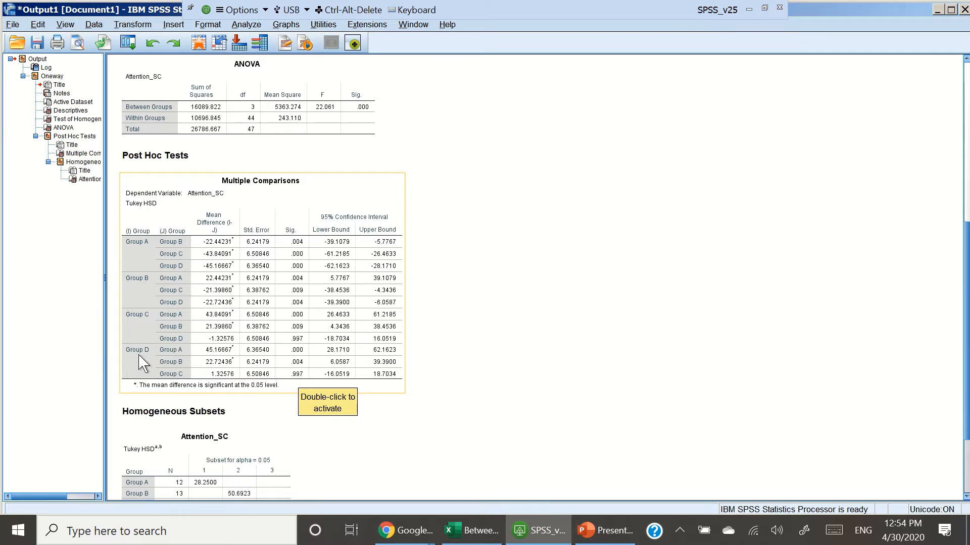
scroll(521, 370, down, 1)
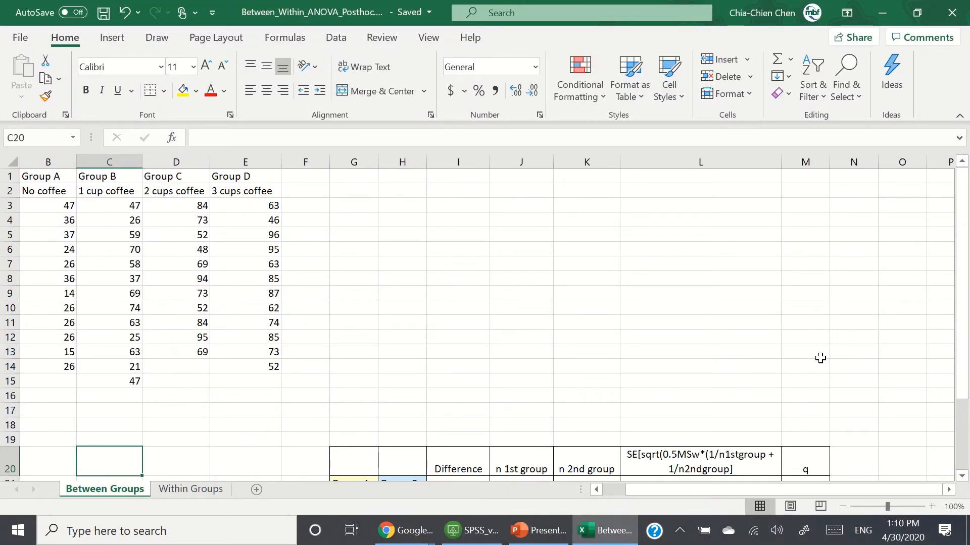
Step: Run Excel's Anova: Single Factor analysis on the data range B3:E15, grouped by columns, with output starting at cell G1
drag(799, 489, 777, 489)
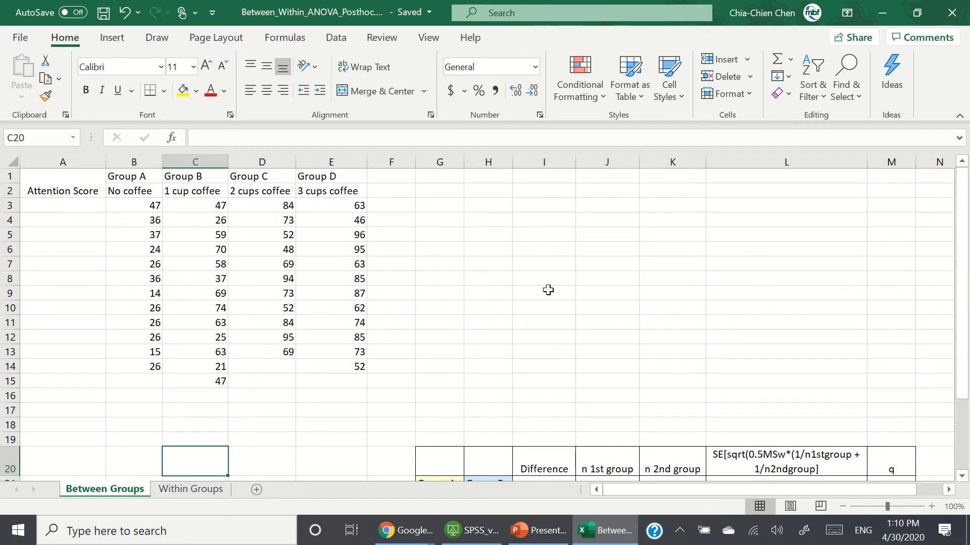
click(334, 38)
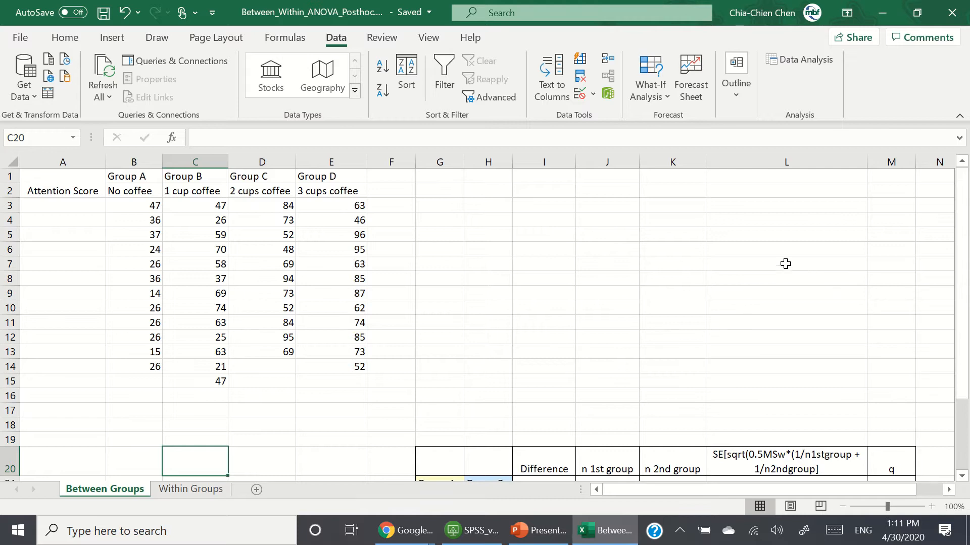
click(806, 60)
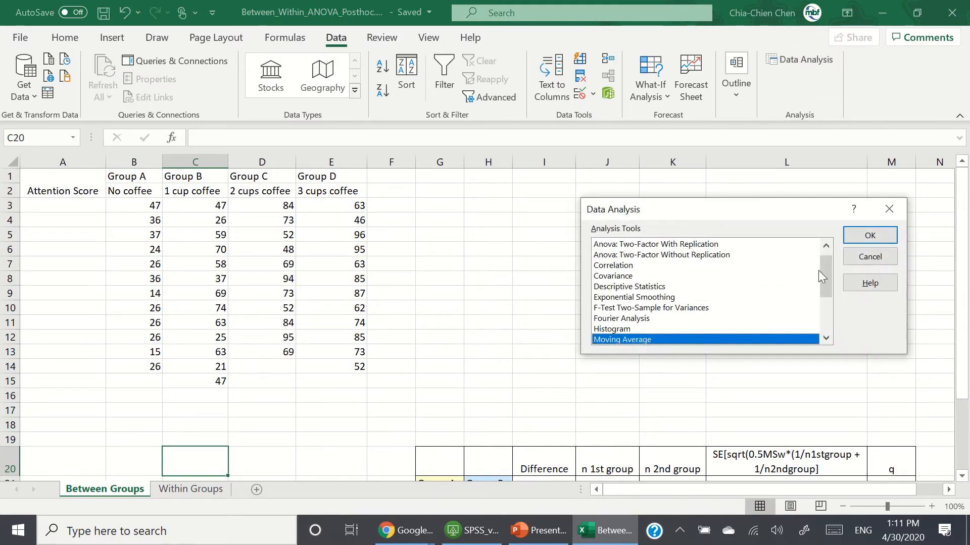
drag(822, 277, 823, 263)
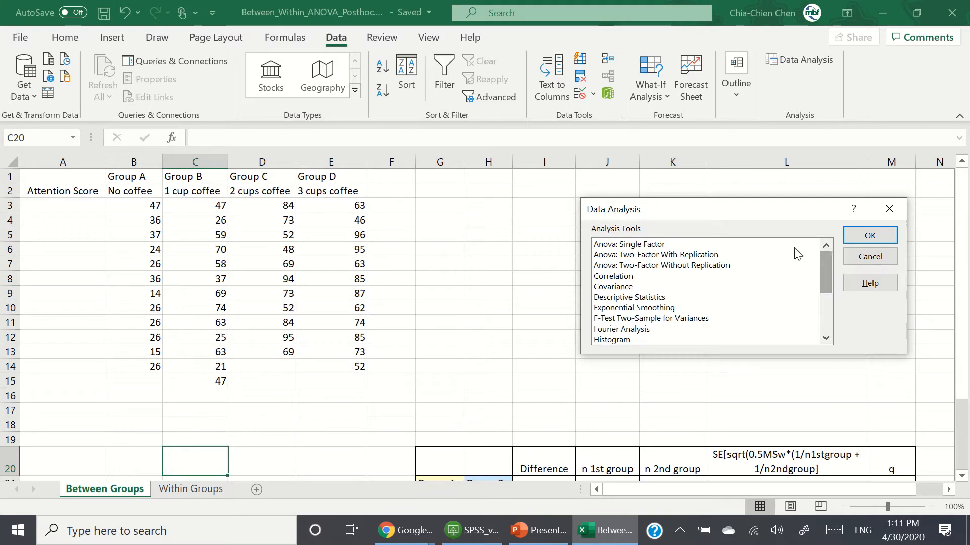
click(645, 246)
click(869, 235)
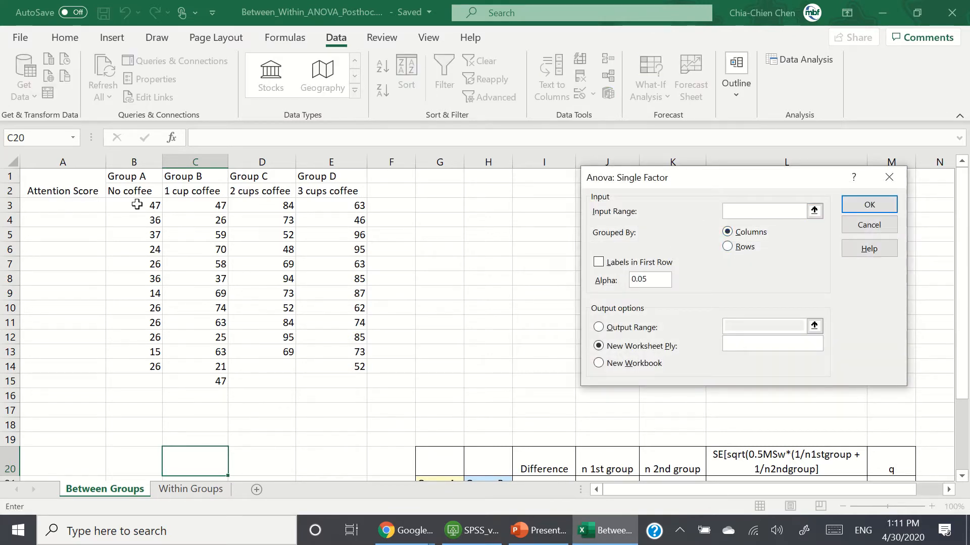
drag(137, 204, 348, 381)
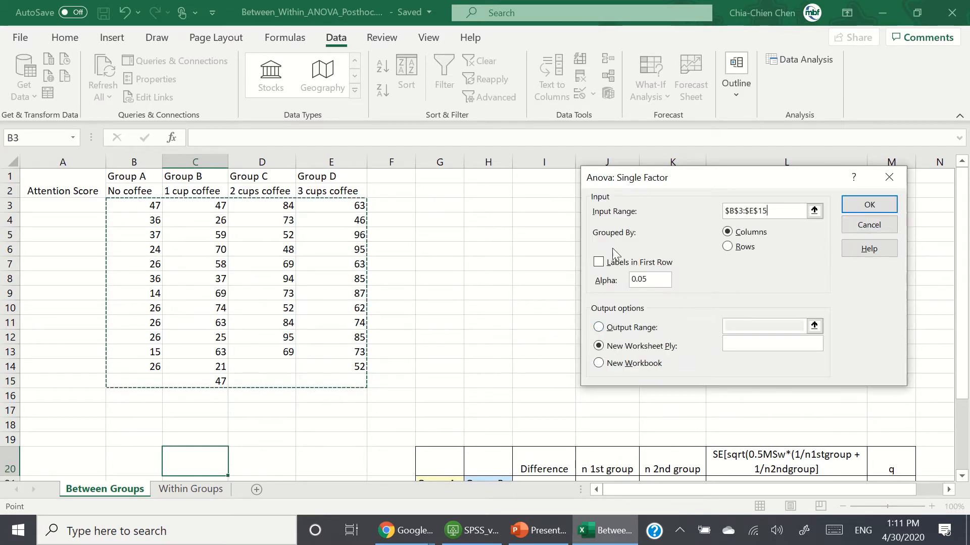
click(641, 331)
click(813, 326)
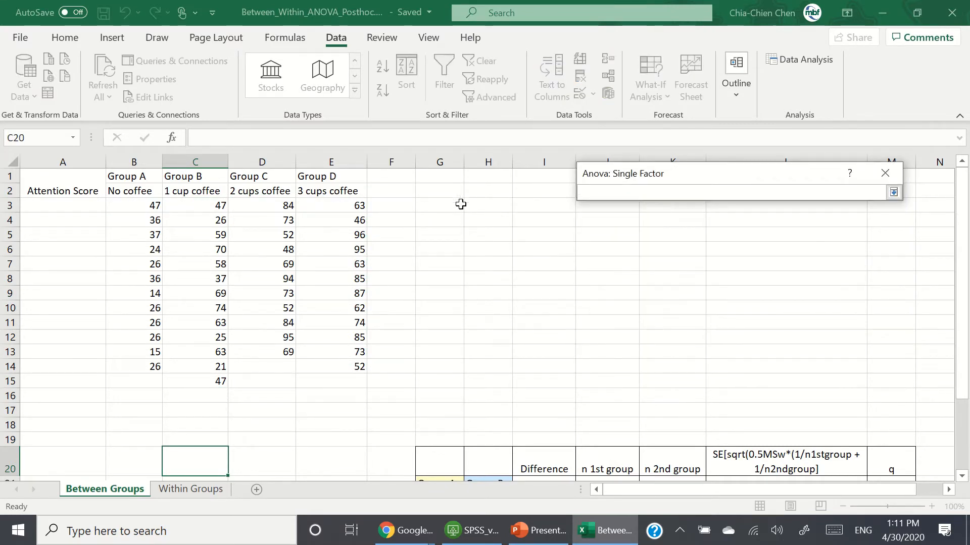
click(440, 176)
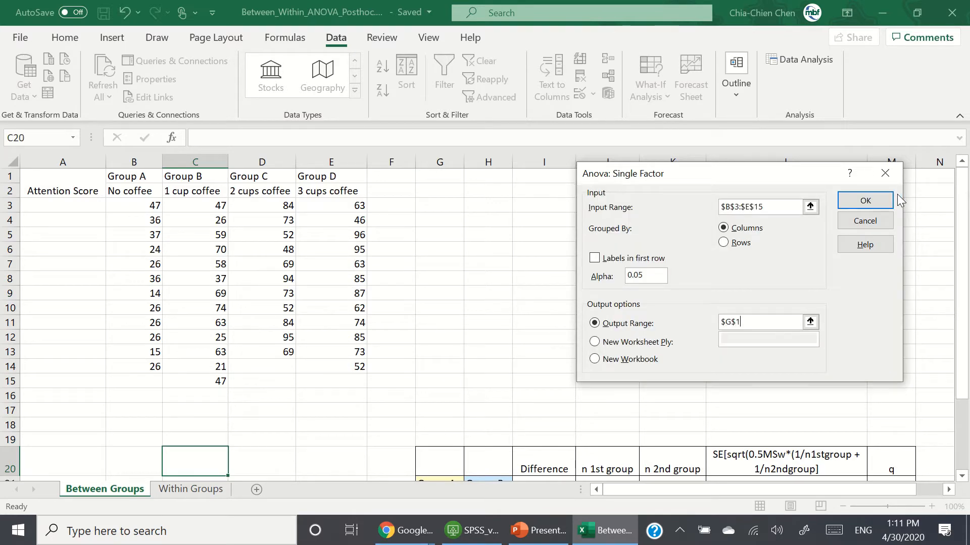
click(865, 201)
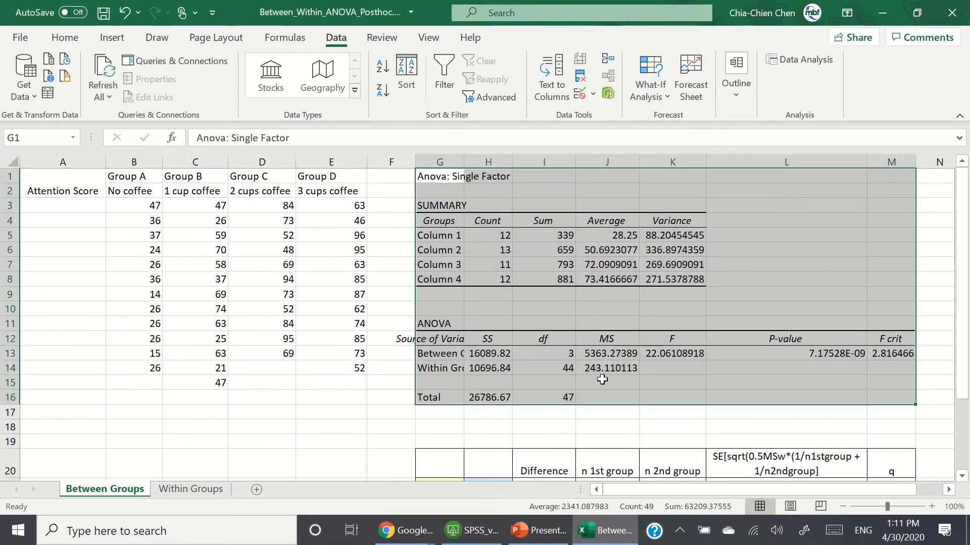
Step: Widen column G so the ANOVA output labels are fully shown
click(583, 440)
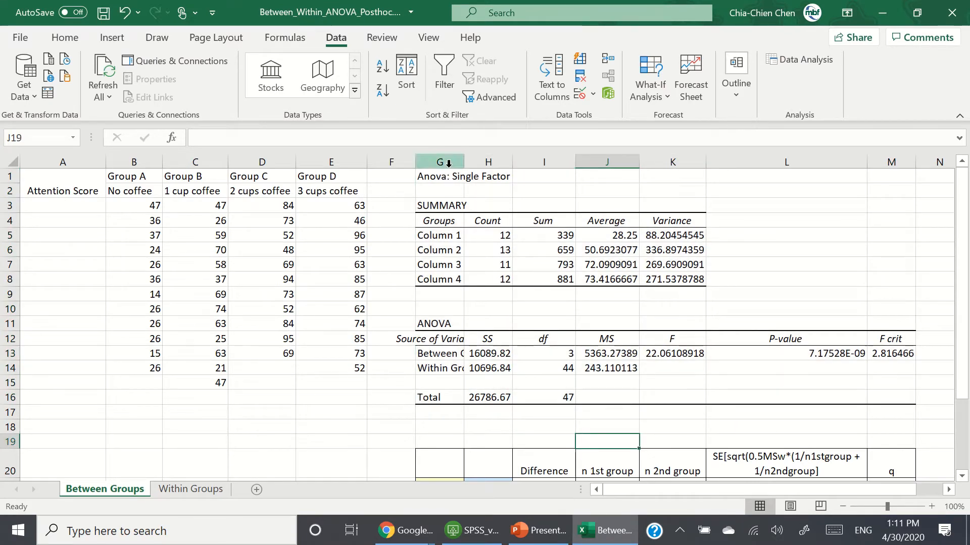
drag(463, 162, 508, 168)
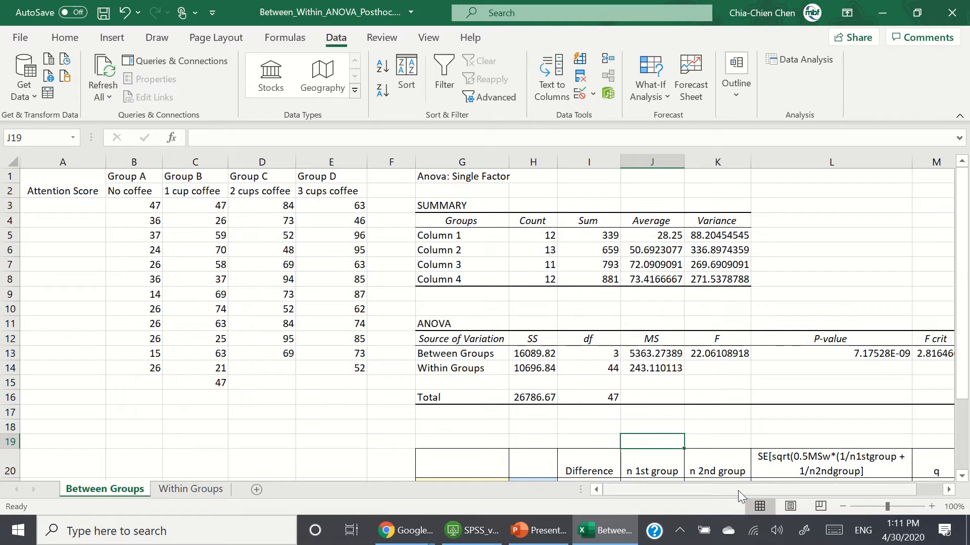
drag(738, 490, 765, 490)
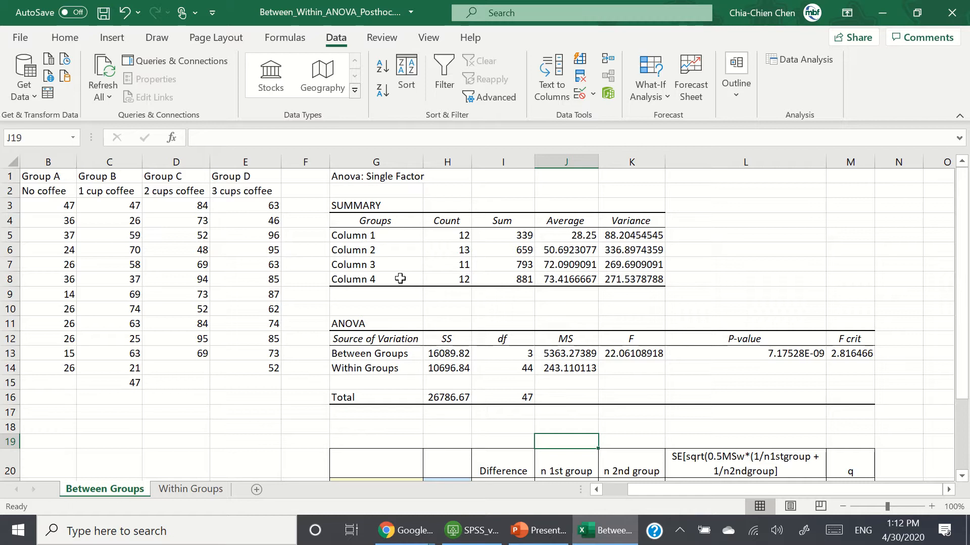
Step: Rename the first summary row label from Column 1 to Group A
click(400, 240)
click(309, 139)
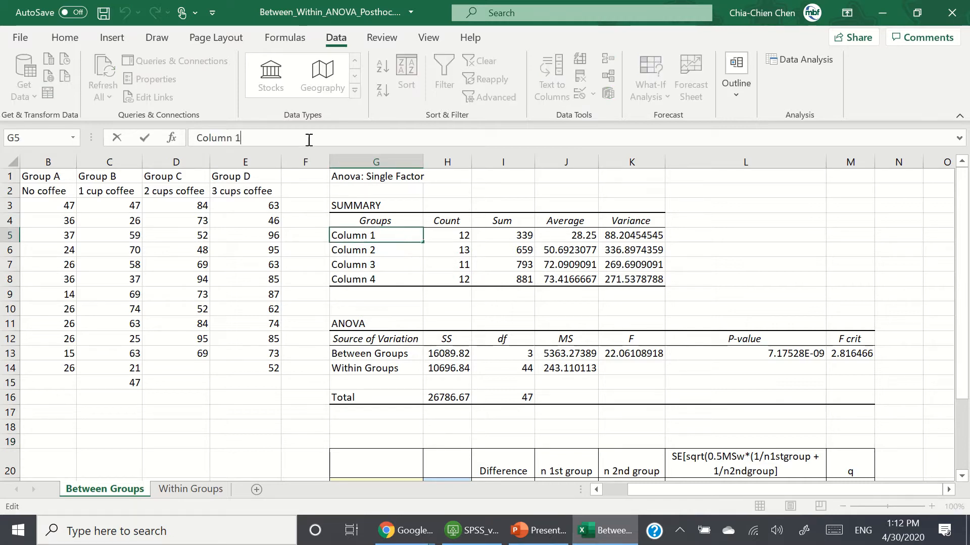
key(BackSpace)
key(BackSpace)
key(BackSpace)
key(BackSpace)
key(BackSpace)
key(BackSpace)
key(BackSpace)
text(Groups)
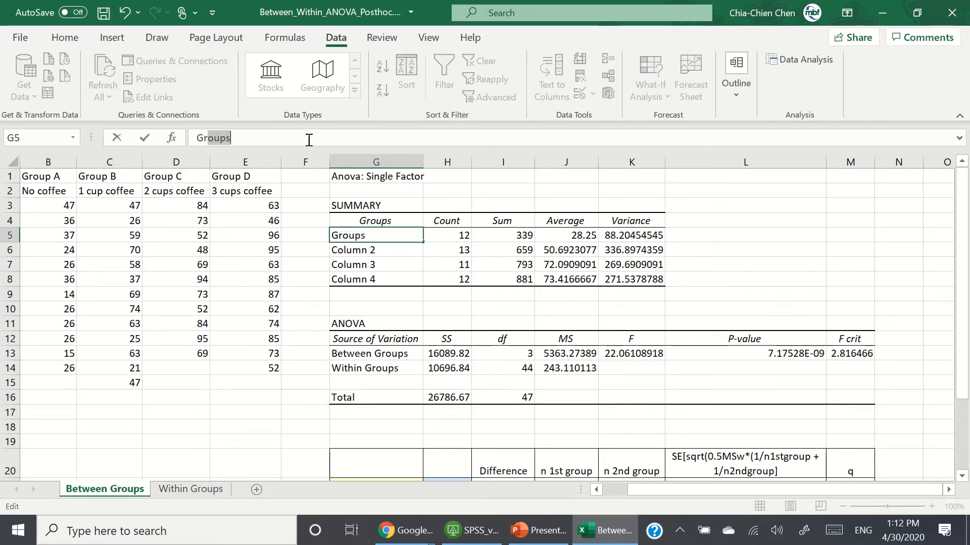
key(Return)
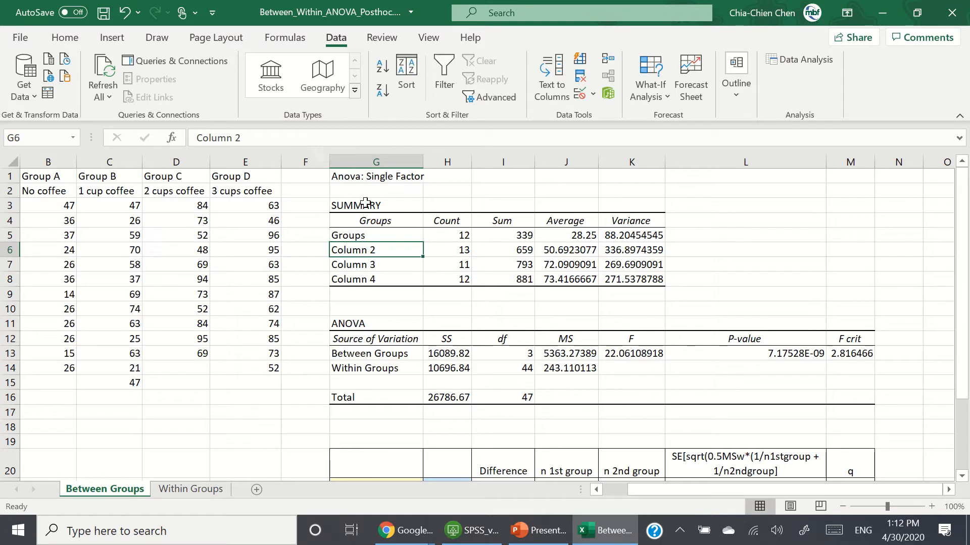
click(367, 236)
click(302, 133)
key(BackSpace)
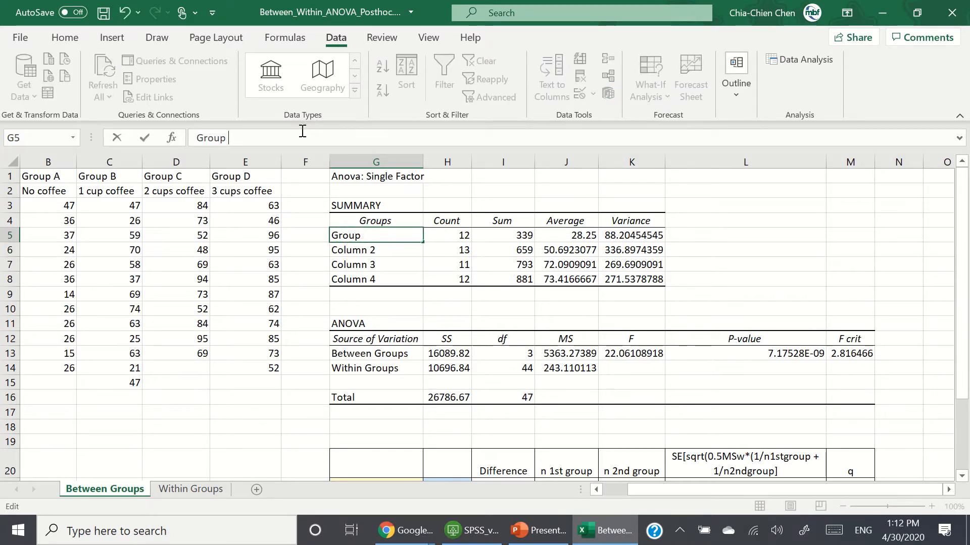
text(AGro)
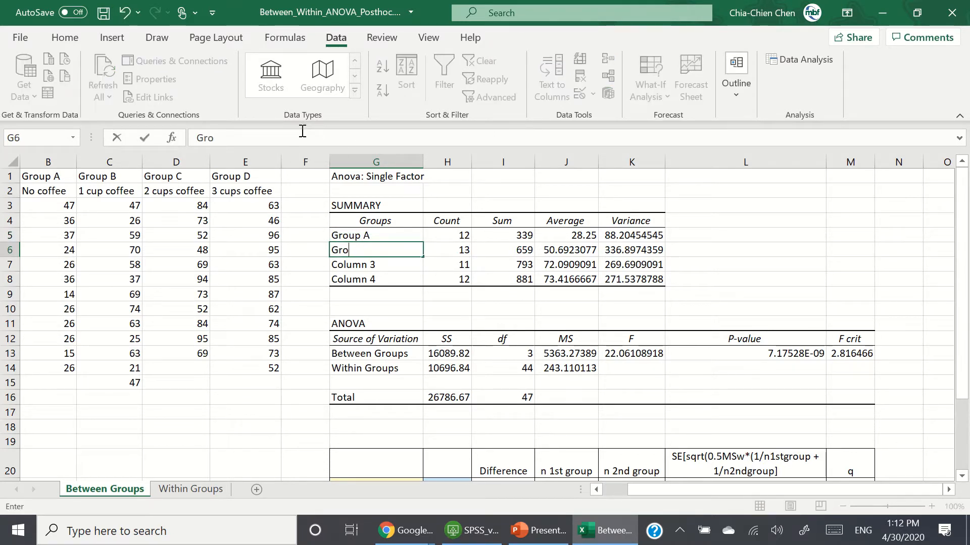
text(up B)
Step: Rename the remaining summary row labels to Group B, Group C and Group D
key(Return)
text(Gr)
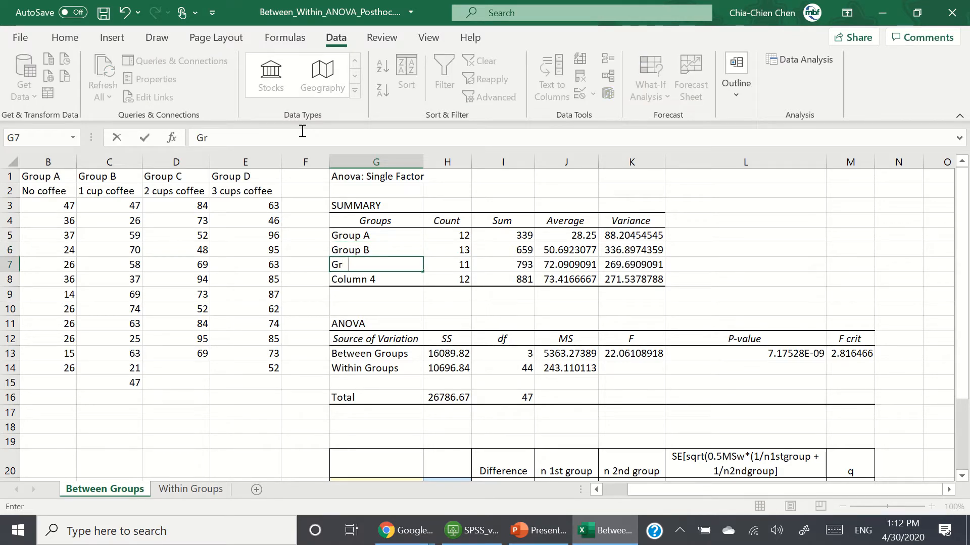
text(oup C)
key(Return)
text(Group D)
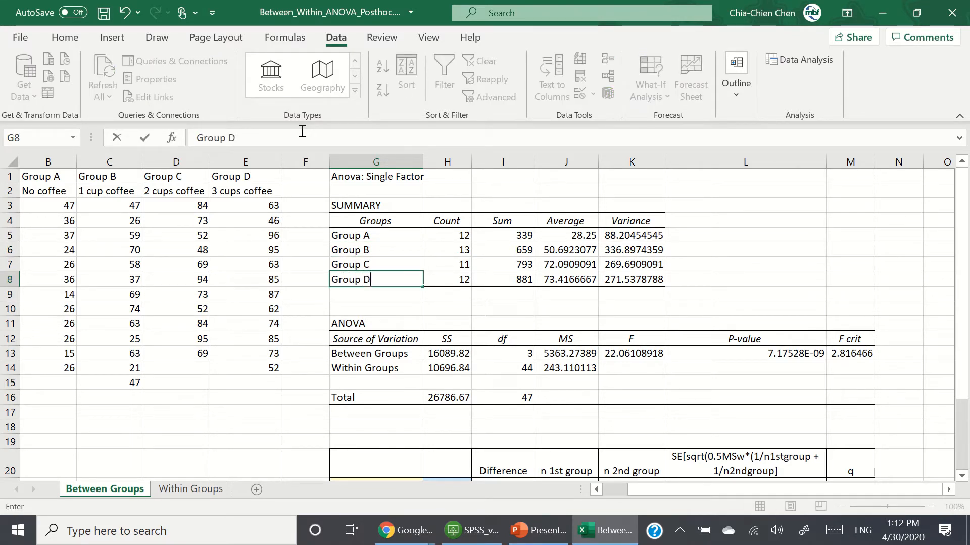
key(Return)
key(Up)
key(Right)
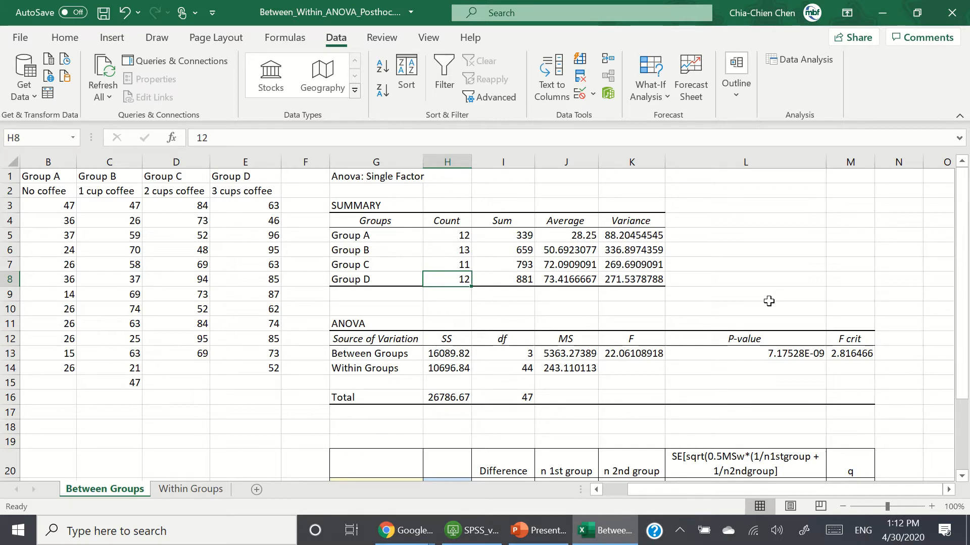
Step: Delete the empty rows 17 to 19 between the ANOVA output and the pairwise comparison table
scroll(769, 301, down, 1)
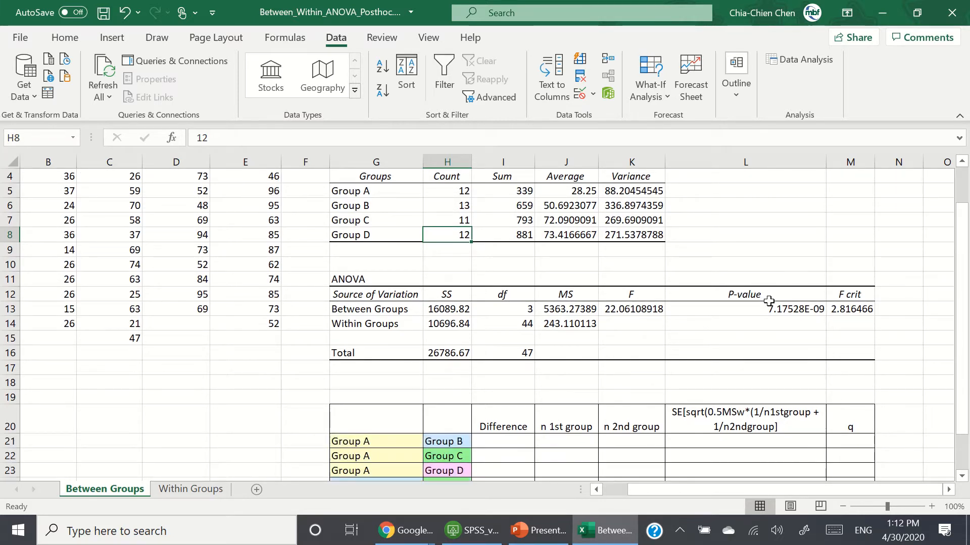
scroll(769, 302, up, 1)
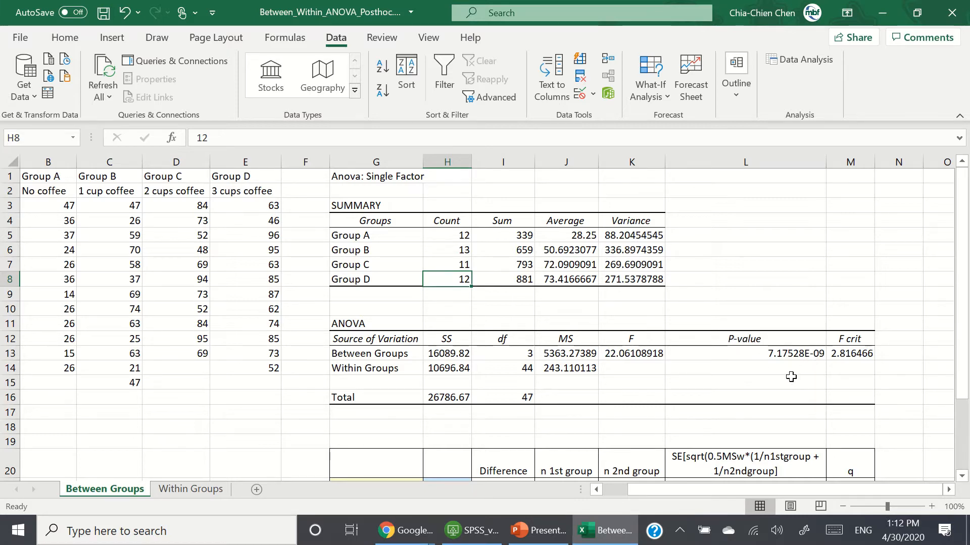
scroll(791, 377, down, 1)
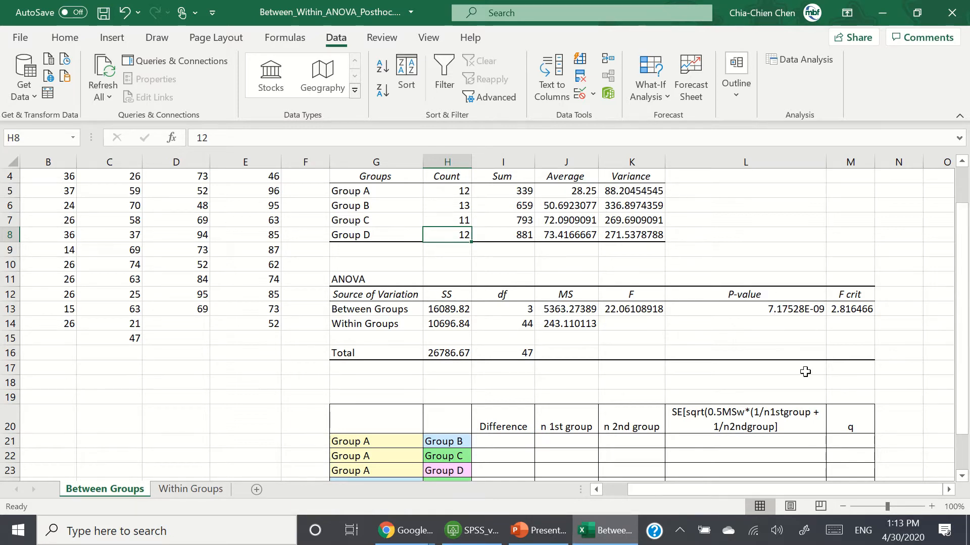
scroll(805, 372, up, 1)
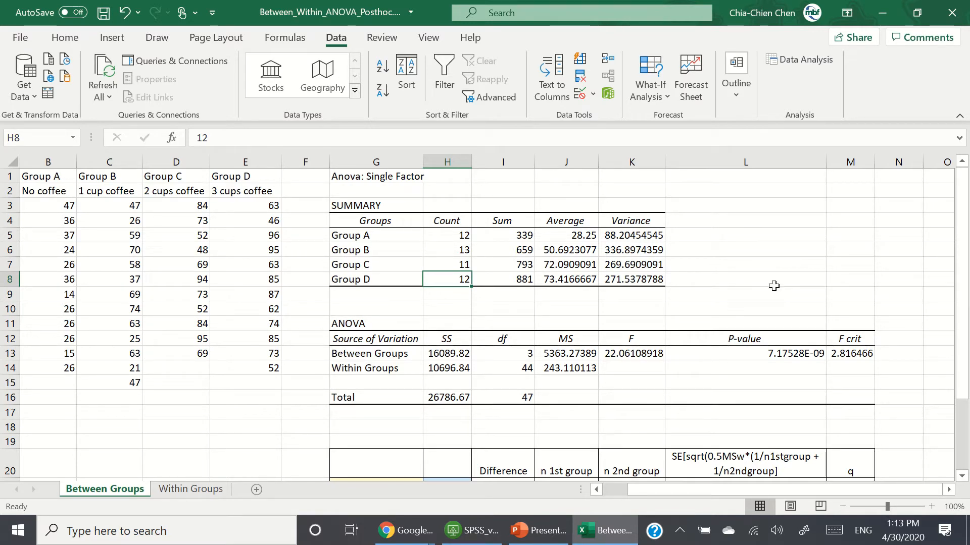
scroll(776, 274, down, 2)
scroll(777, 275, down, 2)
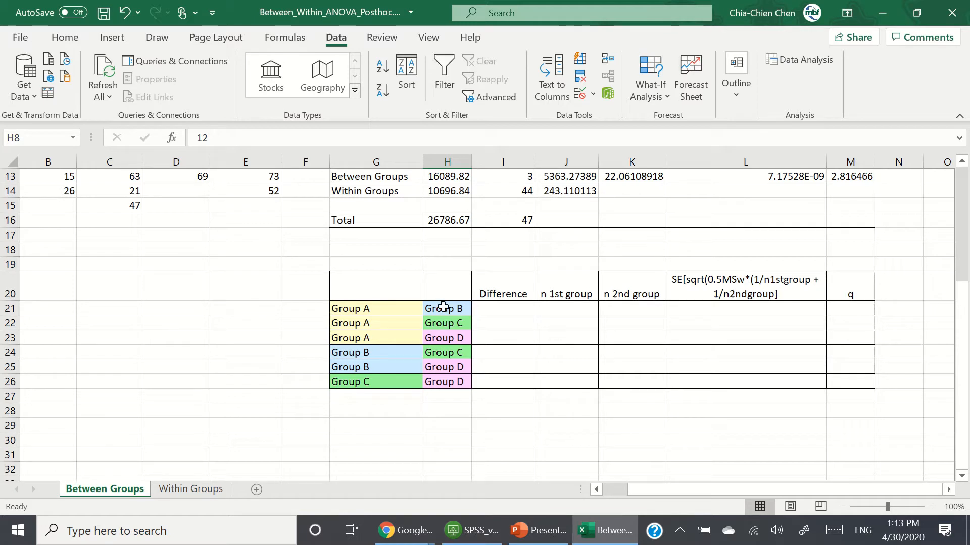
drag(9, 235, 10, 264)
right_click(11, 264)
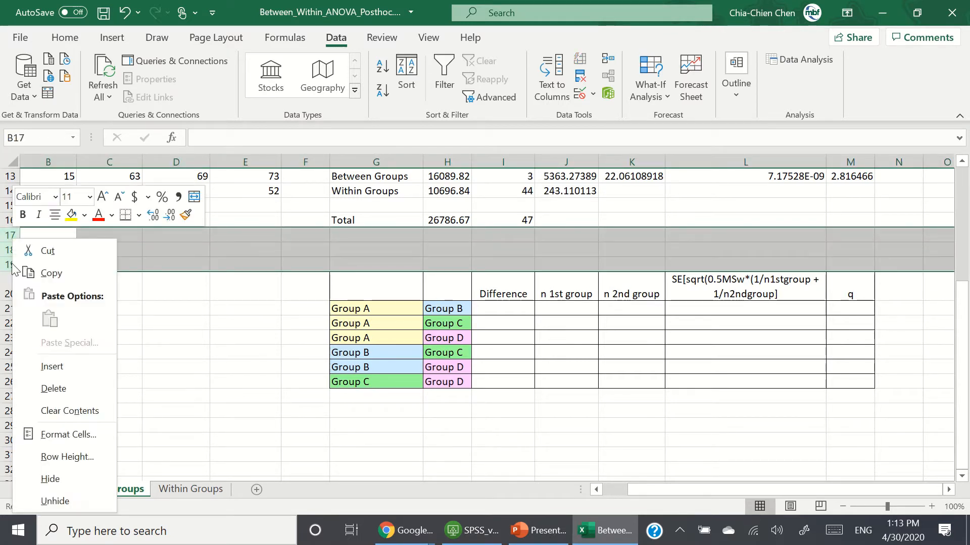
click(75, 392)
click(418, 353)
scroll(535, 339, up, 2)
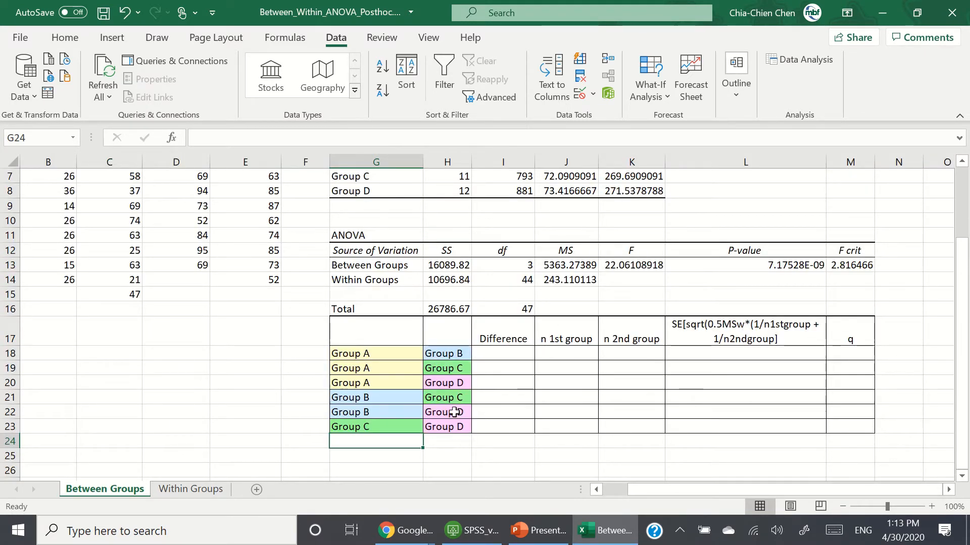
click(374, 326)
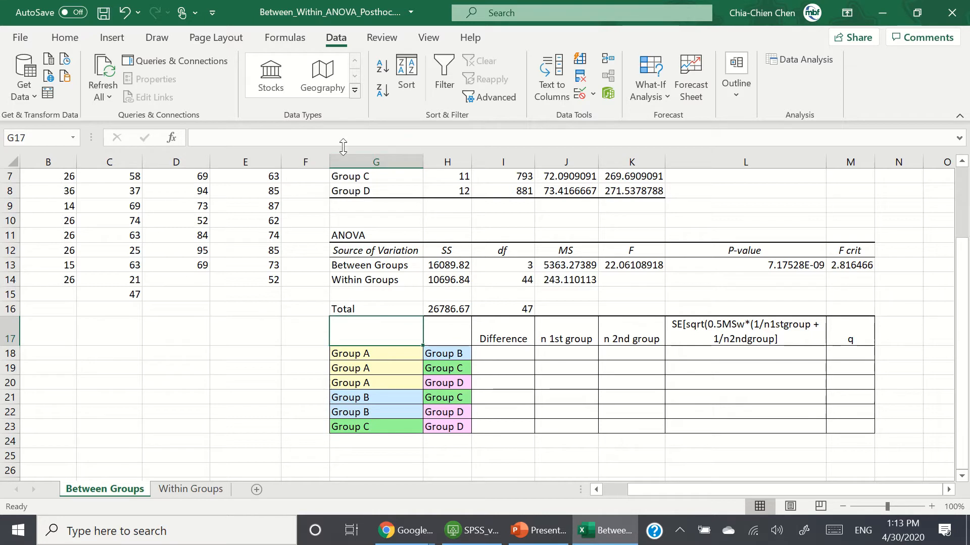
Step: Label the pairwise comparison table's header cell G17 as Tukey-Cramer Results
text(Tukey-)
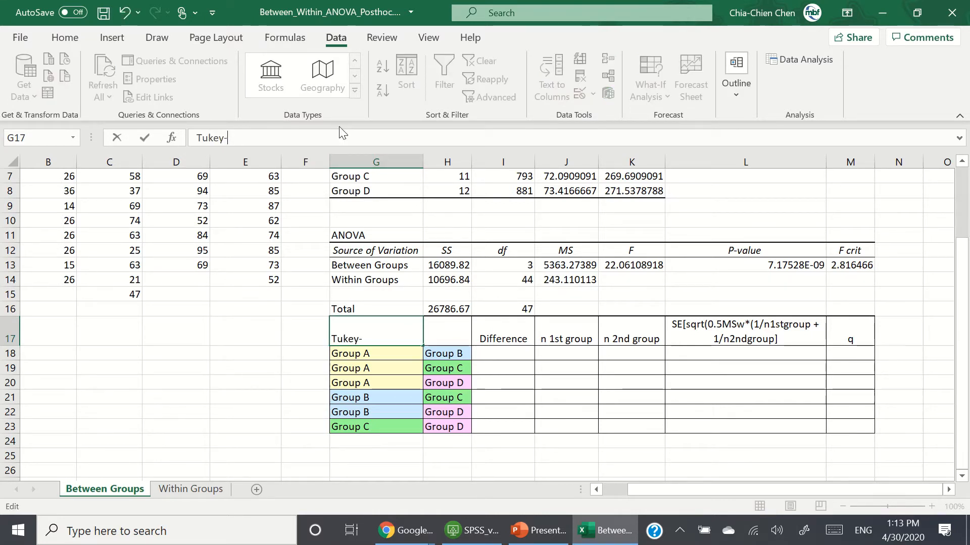
text(Crame)
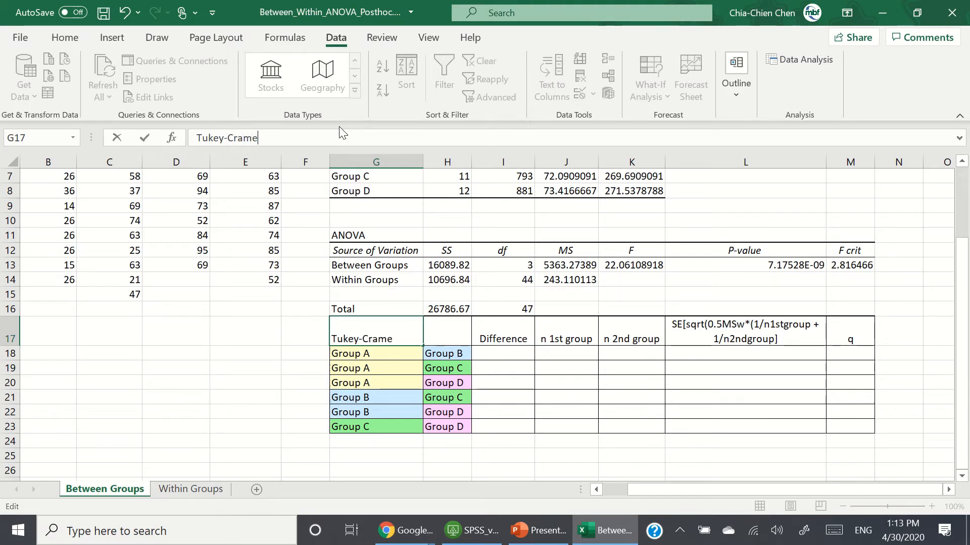
text(r Res)
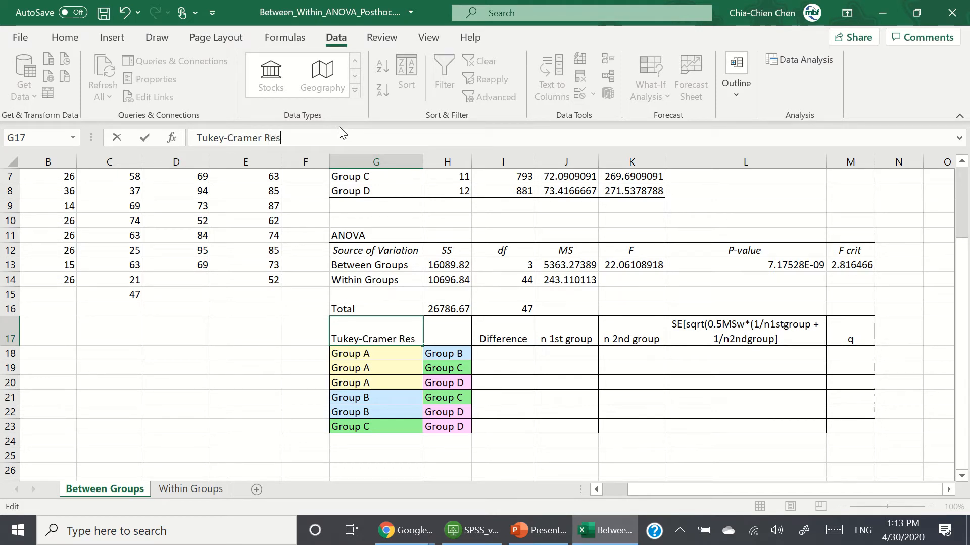
text(ults)
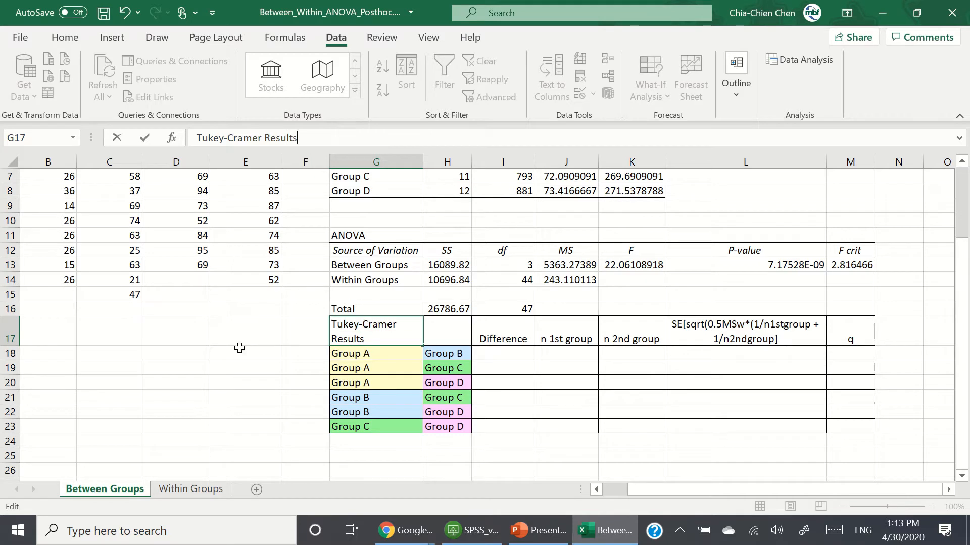
click(245, 382)
click(336, 335)
click(237, 360)
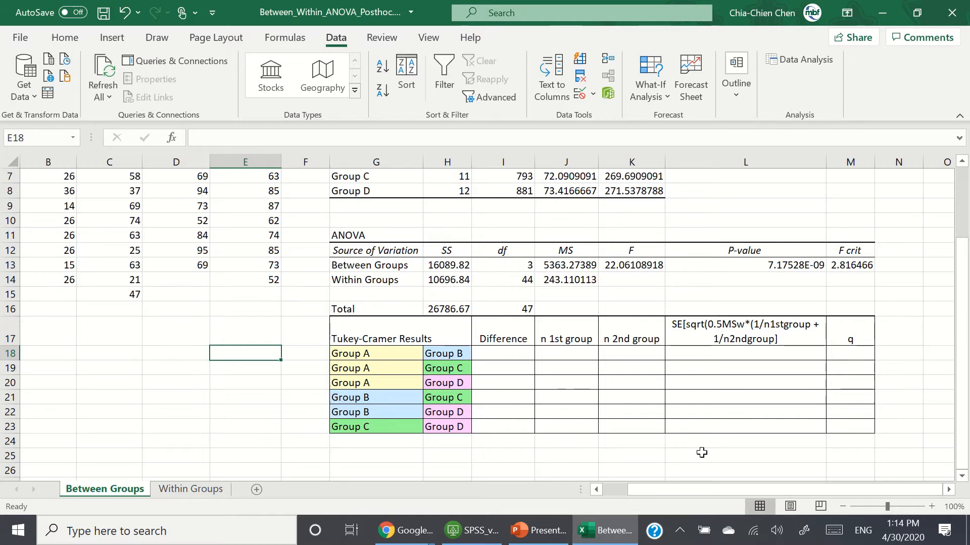
Step: Compute the Group A vs Group B difference in I18 as the absolute difference of their averages, =abs(J5-J6)
scroll(702, 452, up, 1)
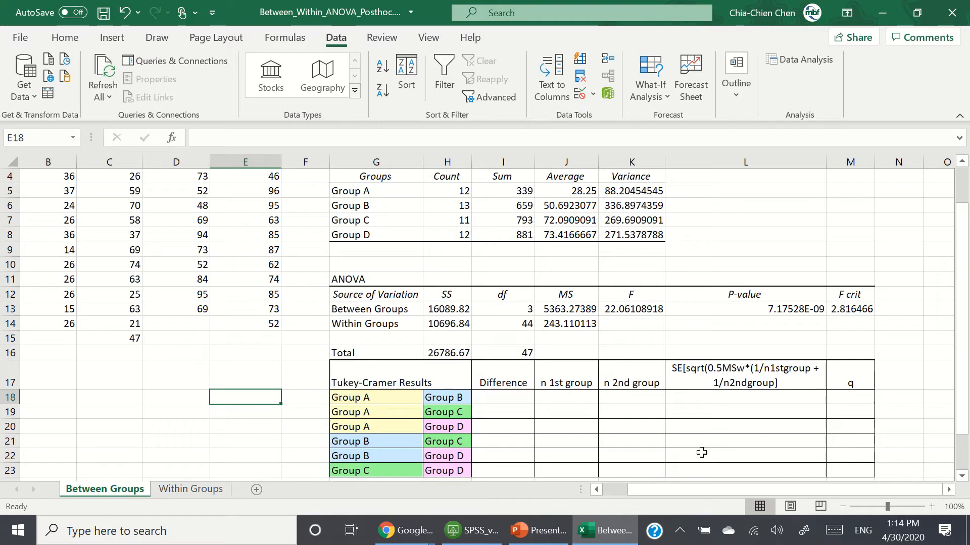
click(511, 397)
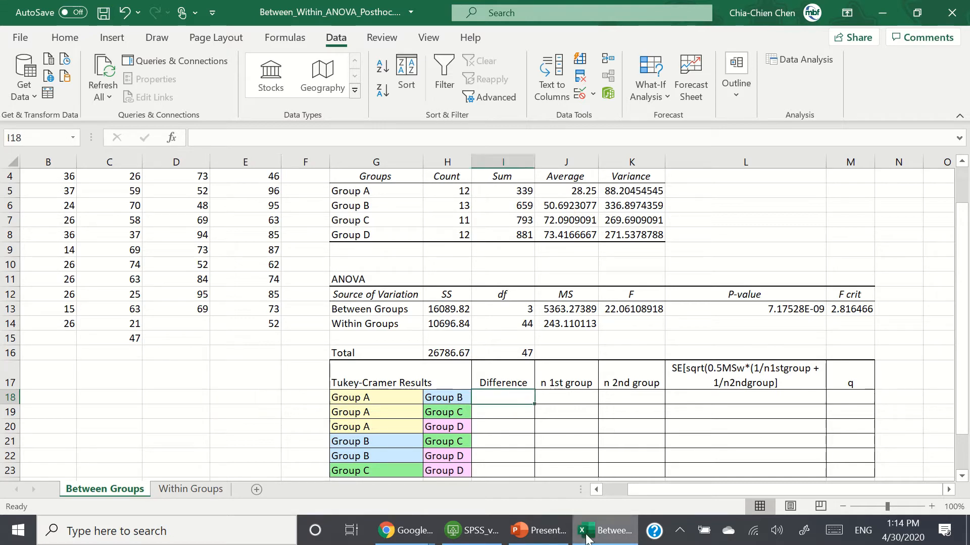
mouse_move(587, 540)
text(=)
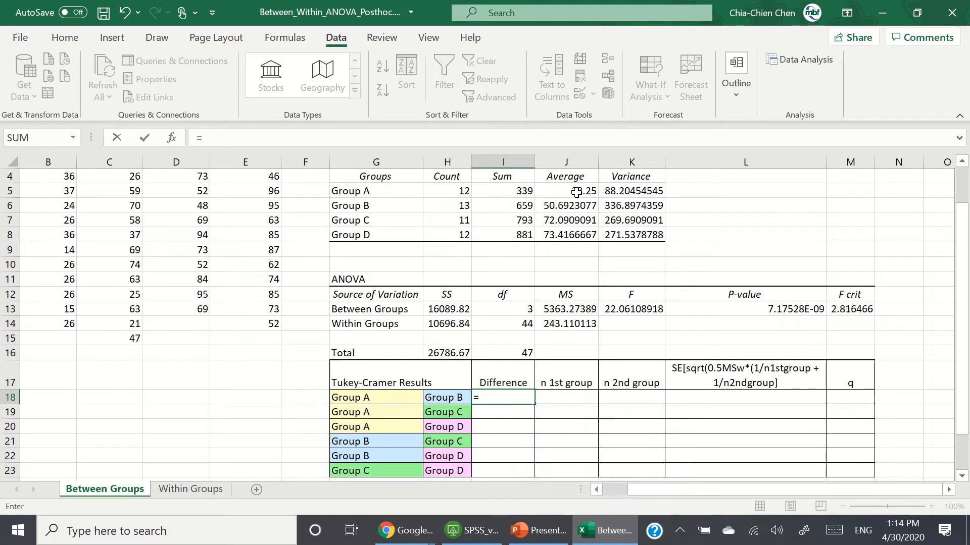
text(abs()
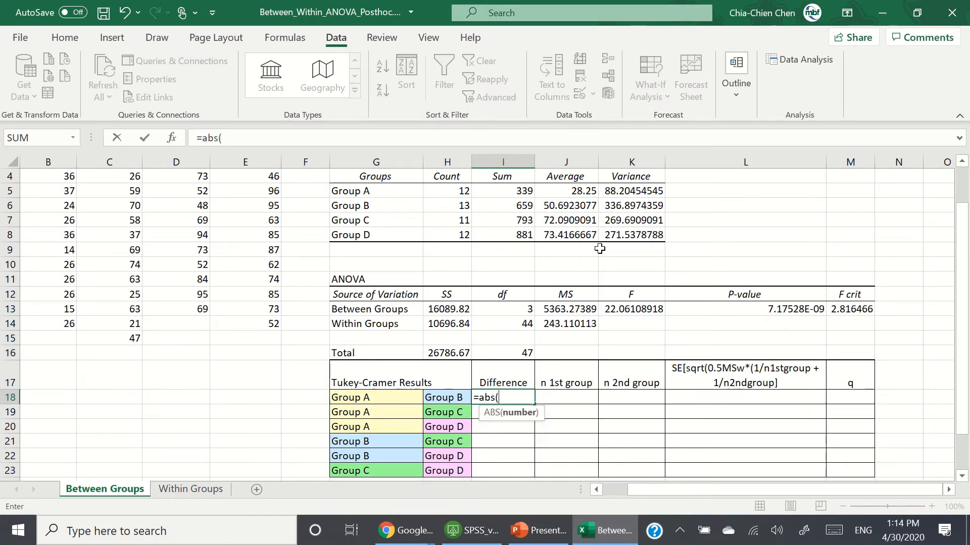
click(585, 191)
text(-)
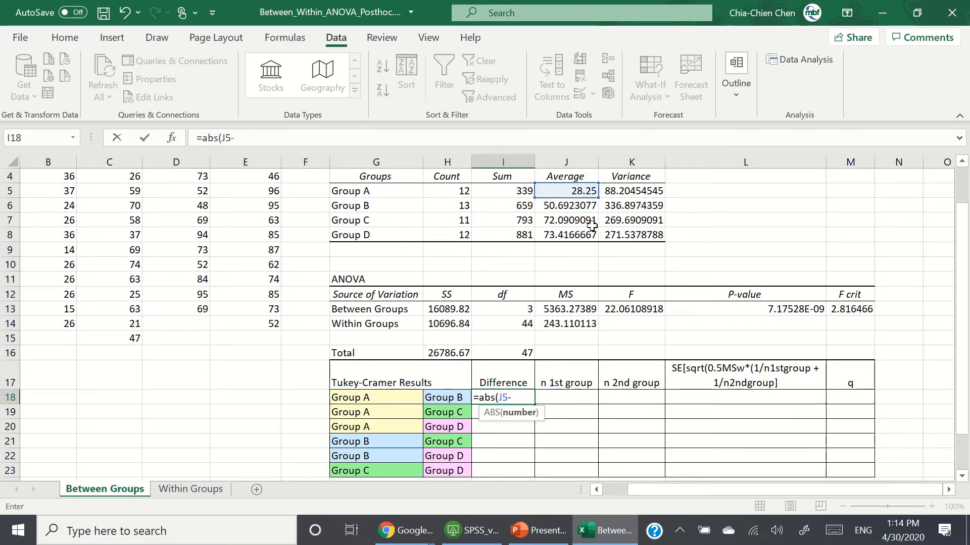
click(583, 206)
text())
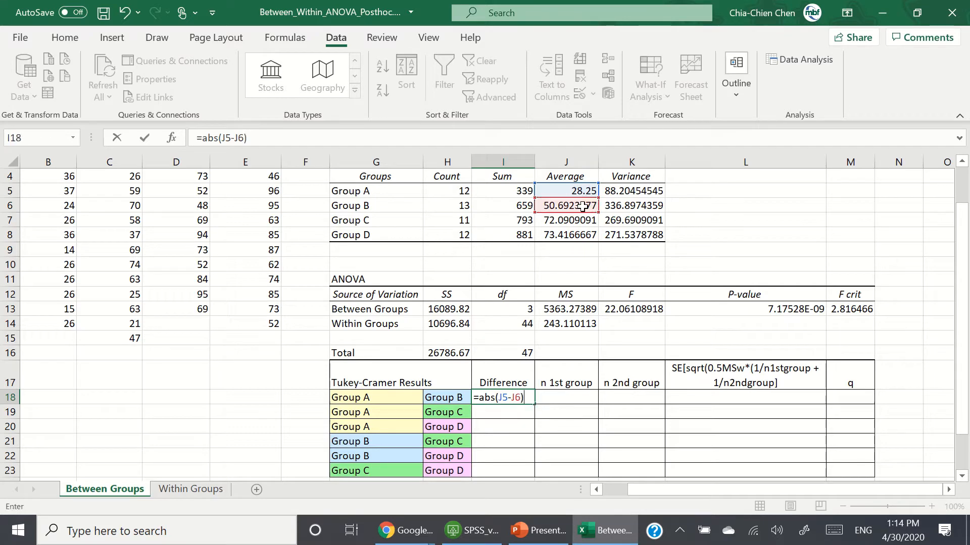
key(Return)
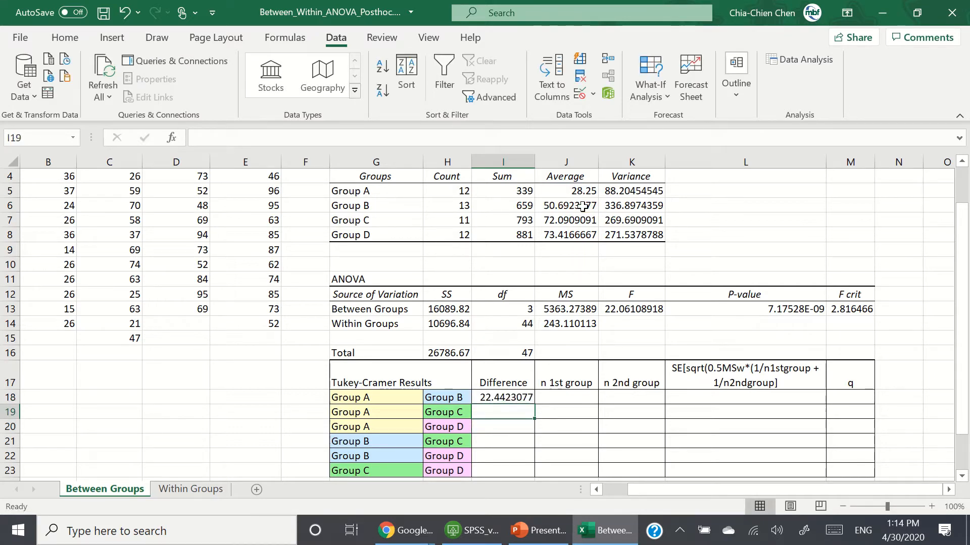
Step: Compute the Group A vs Group C difference in I19 with =abs(J5-J7)
text(=abs()
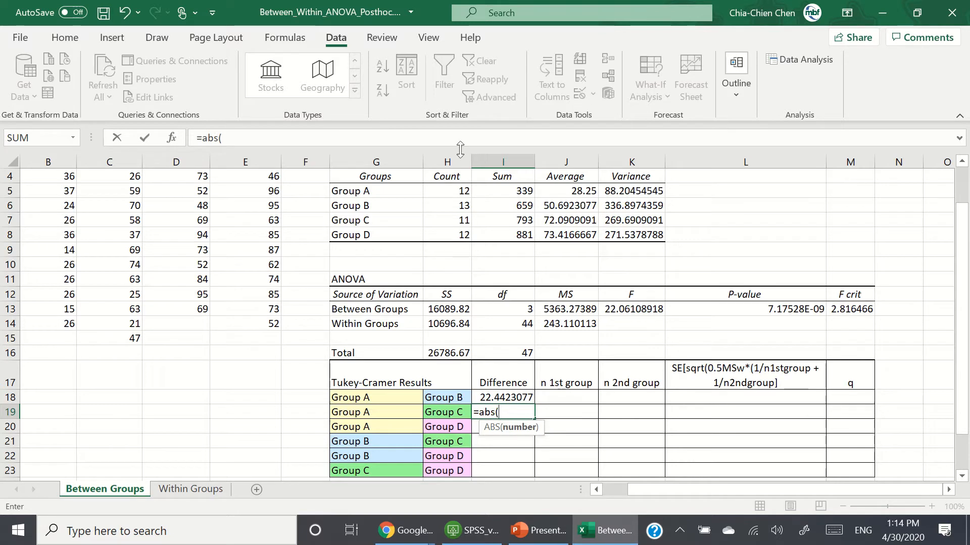
click(584, 187)
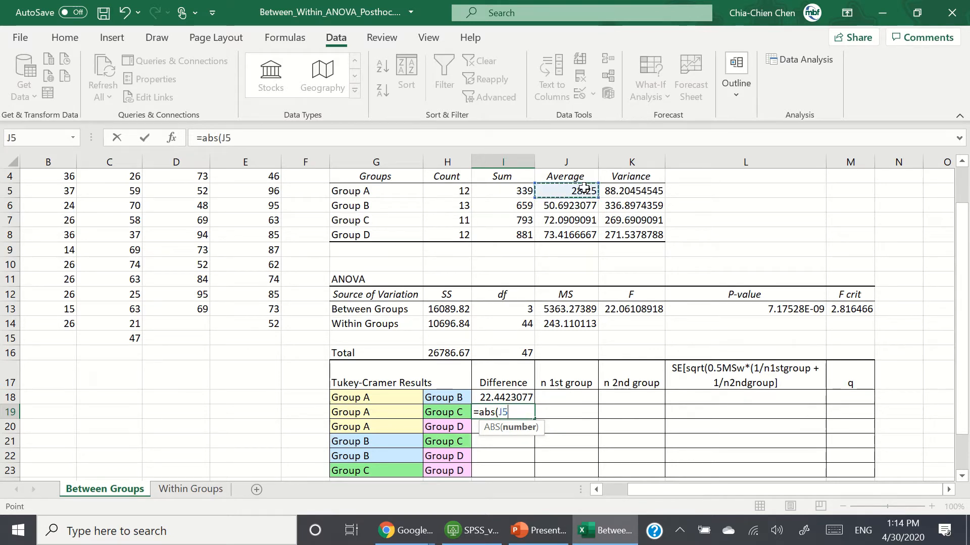
text(-)
click(587, 221)
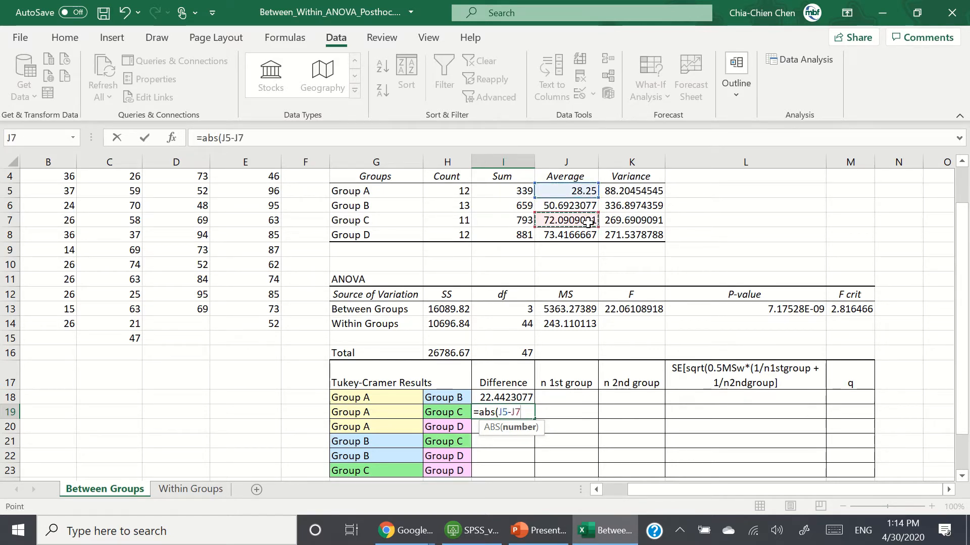
key(Return)
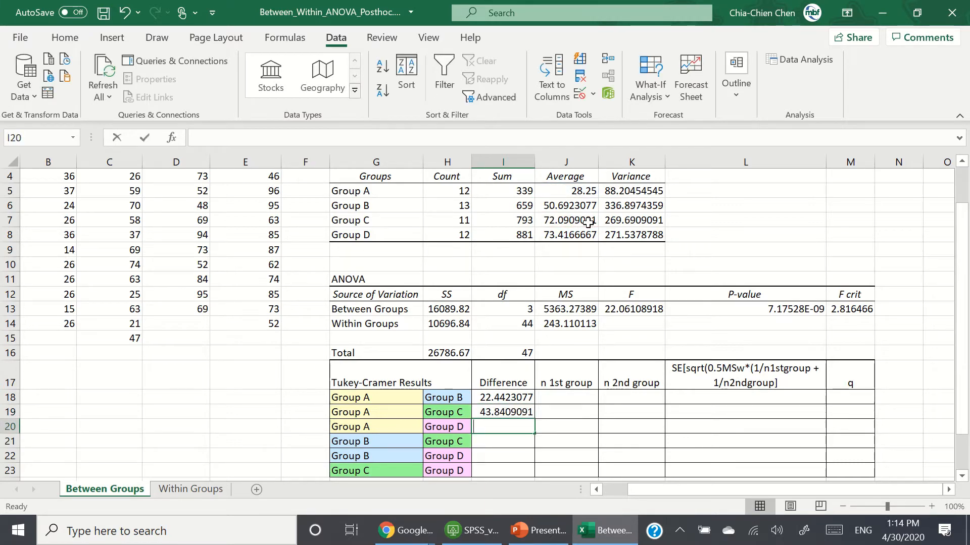
Step: Compute the Group A vs Group D difference in I20 with =abs(J5-J8)
text(=abs()
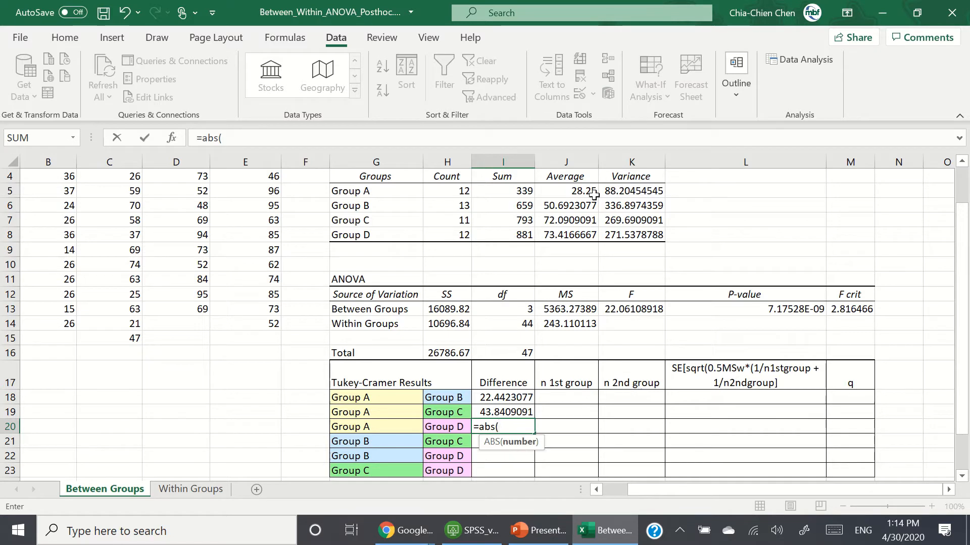
click(586, 191)
text(-)
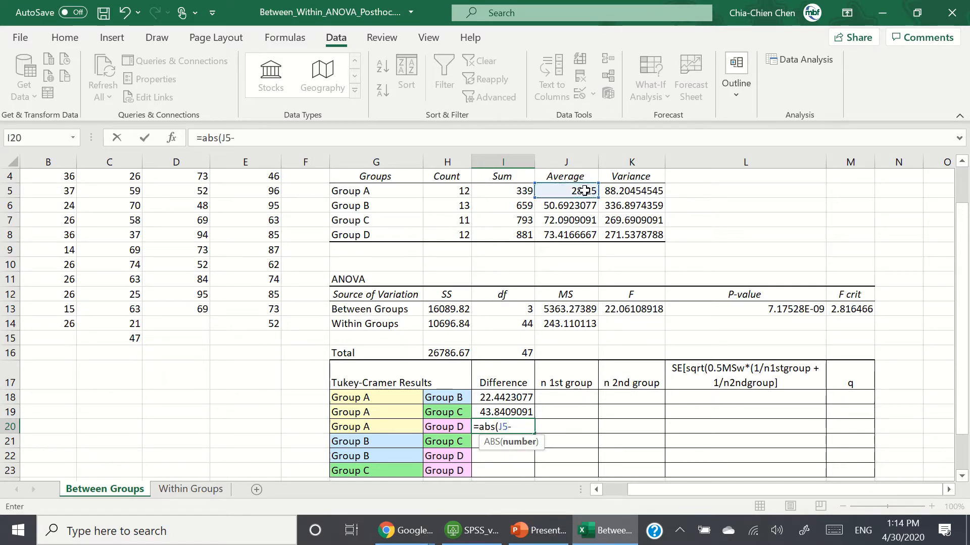
click(588, 235)
text())
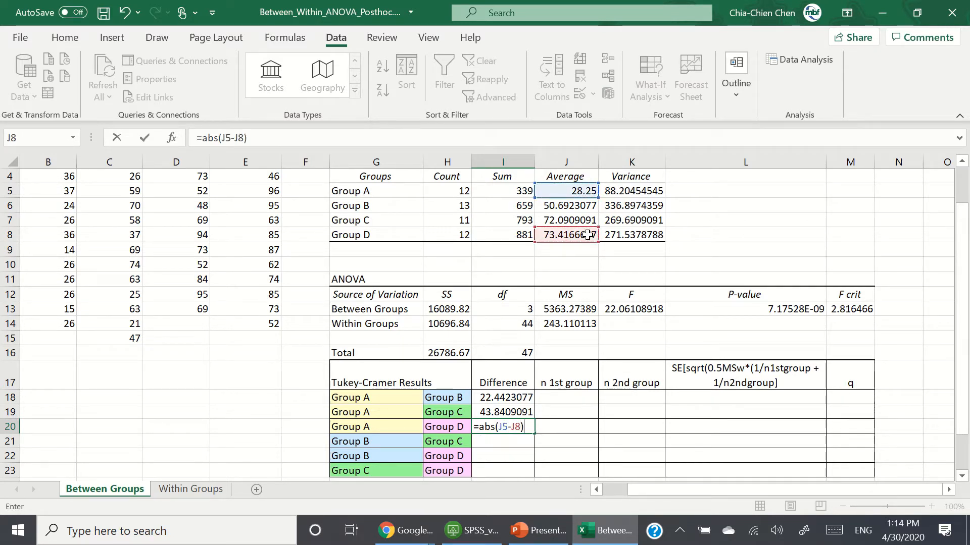
key(Return)
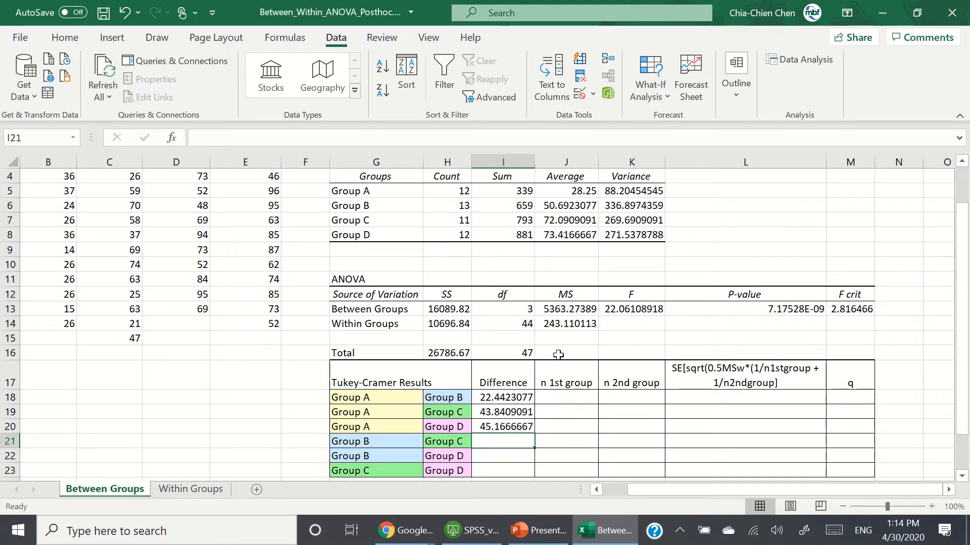
Step: Compute the Group B vs Group C difference in I21 with =abs(J6-J7)
text(=ab)
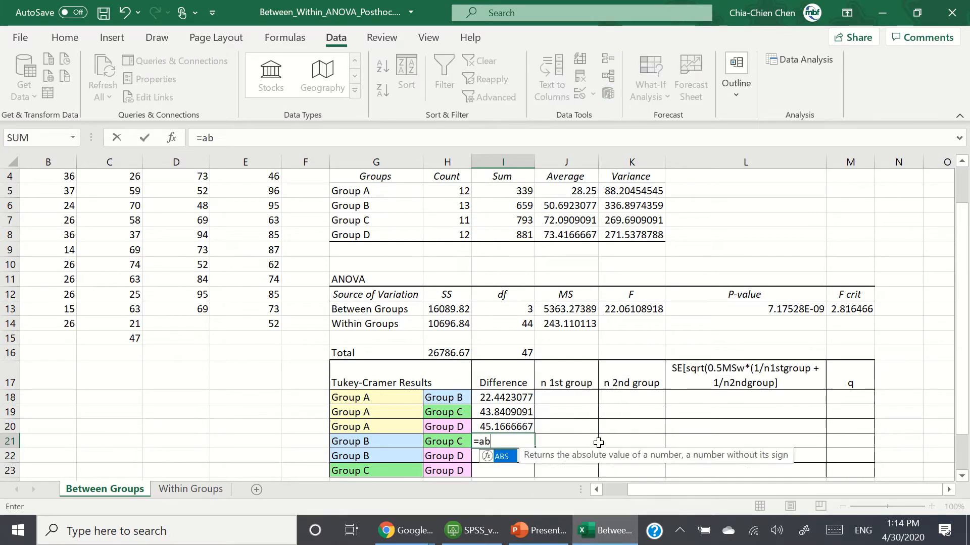
text(s()
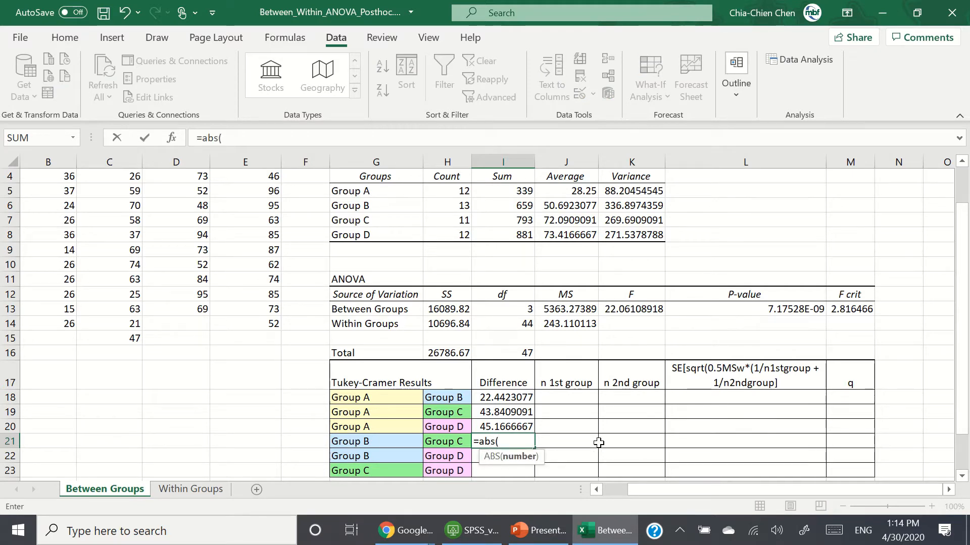
click(554, 205)
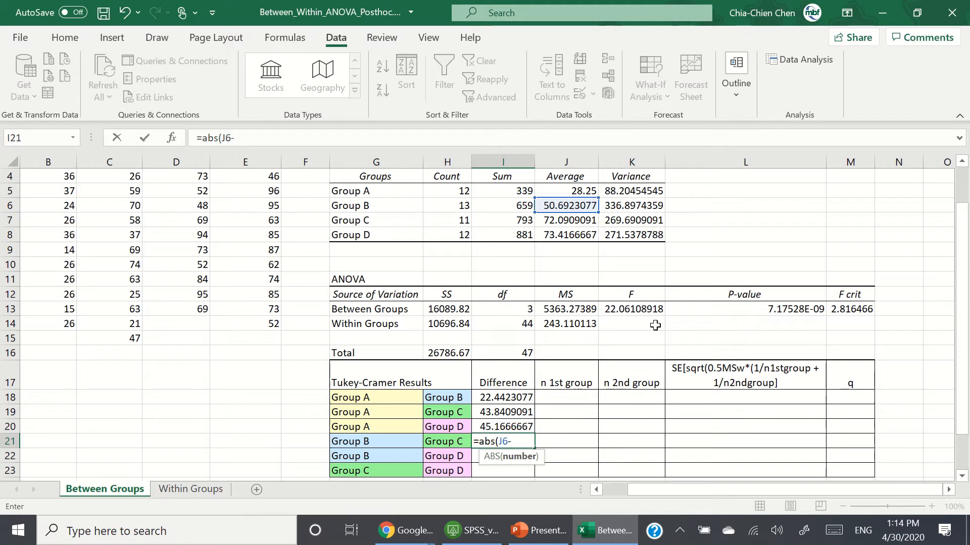
click(586, 223)
text())
key(Return)
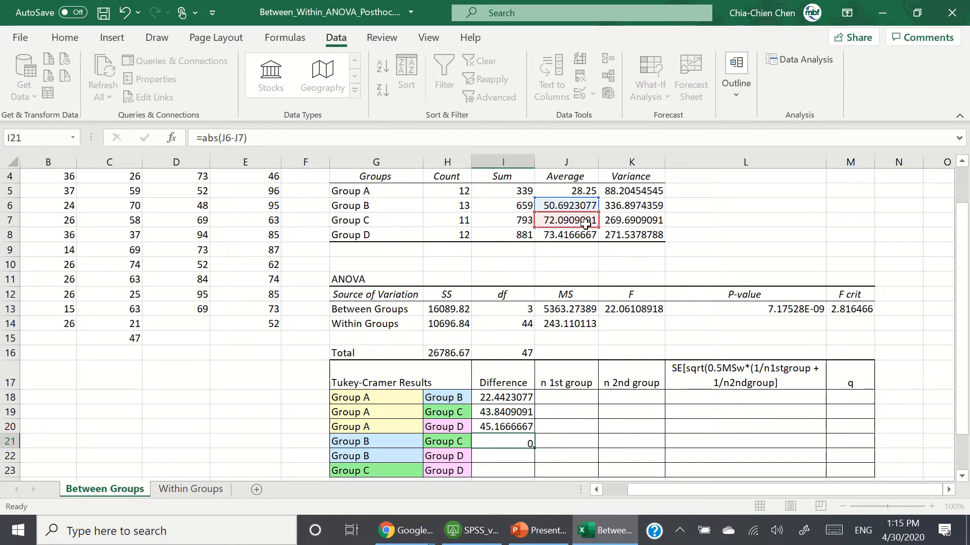
Step: Compute the Group B vs Group D difference in I22 with =abs(J6-J8)
text(=abs()
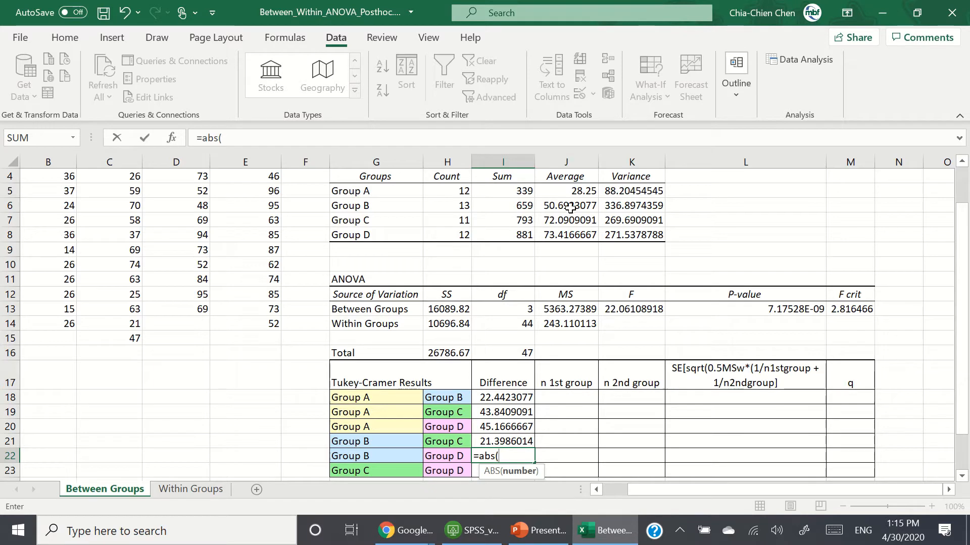
click(570, 207)
text(-)
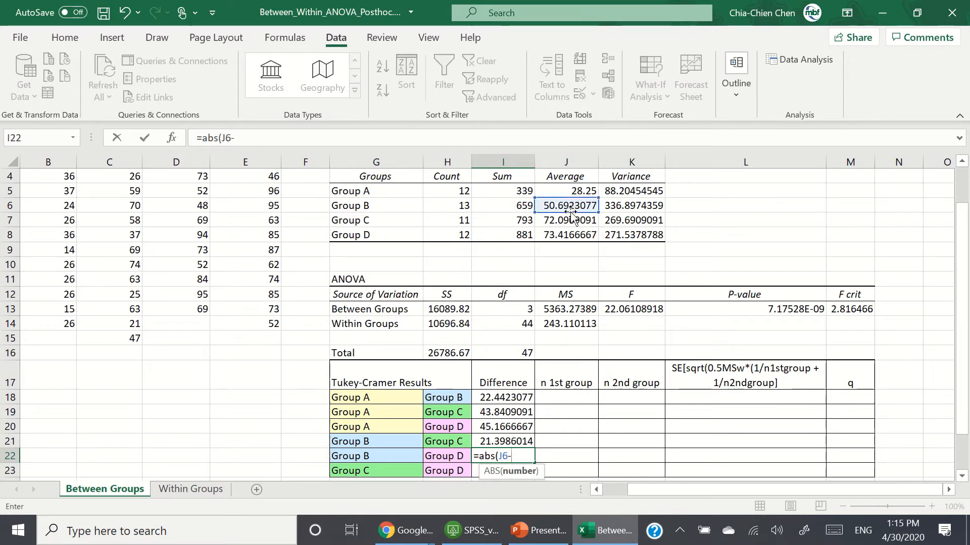
click(578, 236)
key(Return)
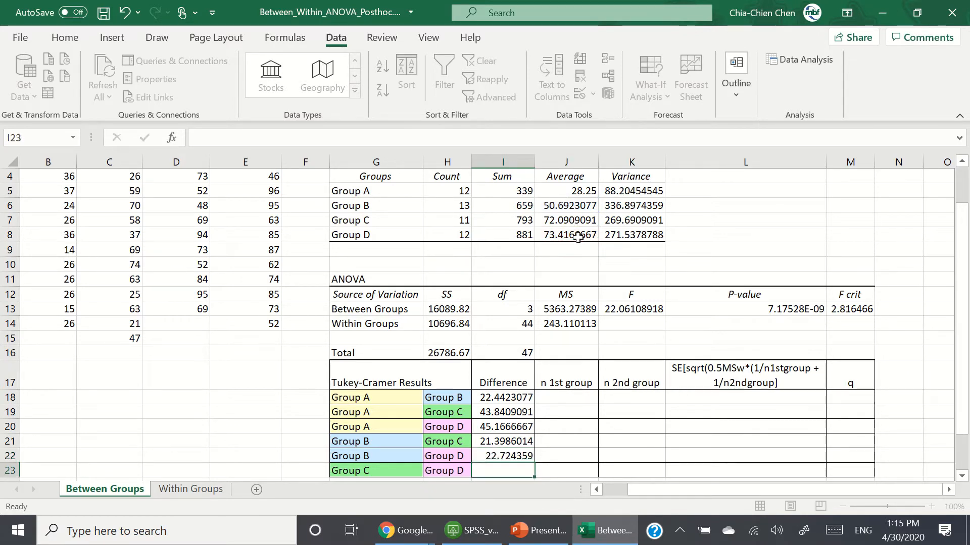
Step: Compute the Group C vs Group D difference in I23 with =abs(J7-J8)
scroll(577, 237, down, 1)
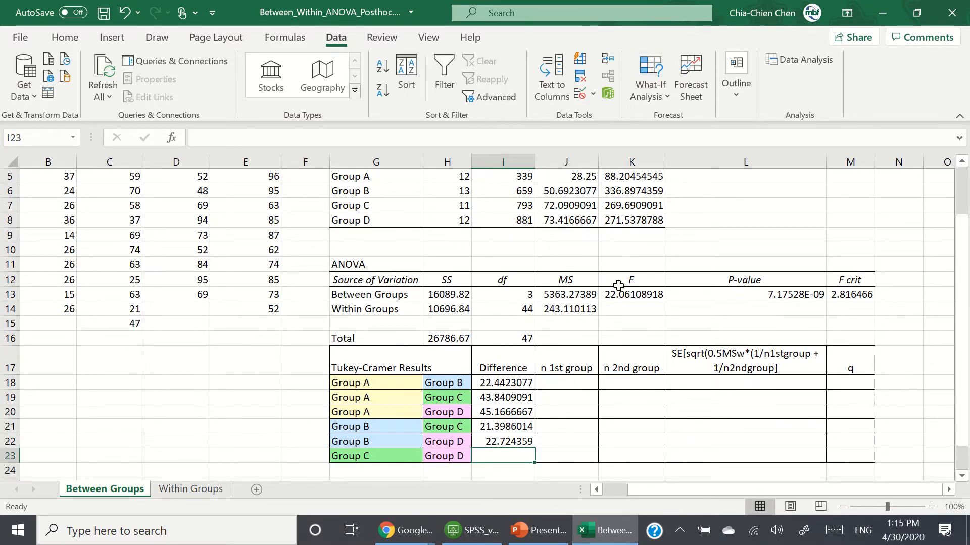
scroll(702, 360, up, 1)
scroll(702, 360, down, 1)
text(=abs()
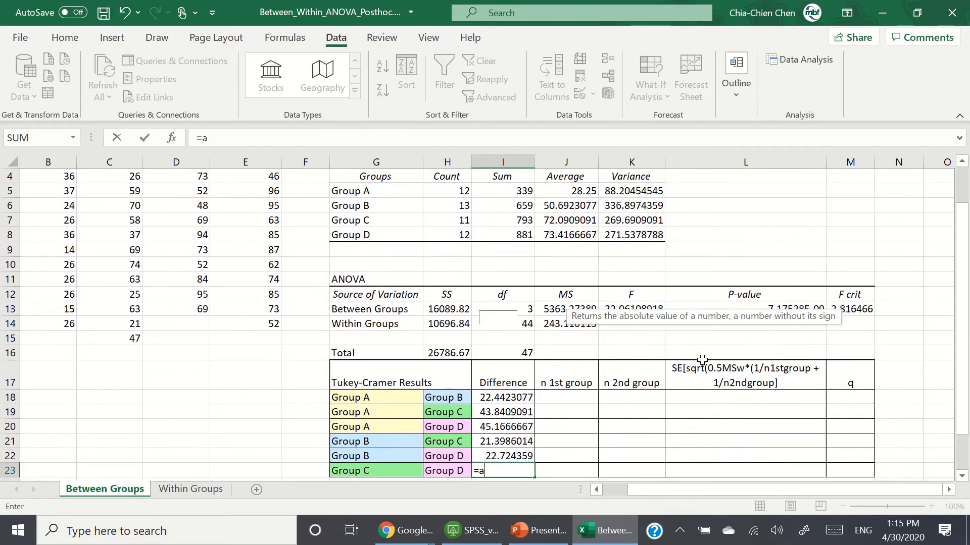
click(578, 221)
text(-)
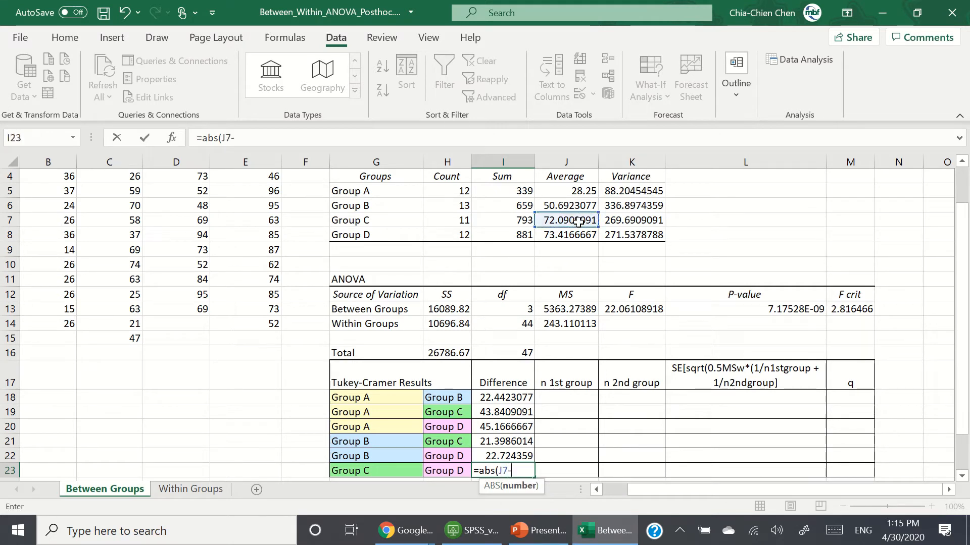
click(572, 236)
text())
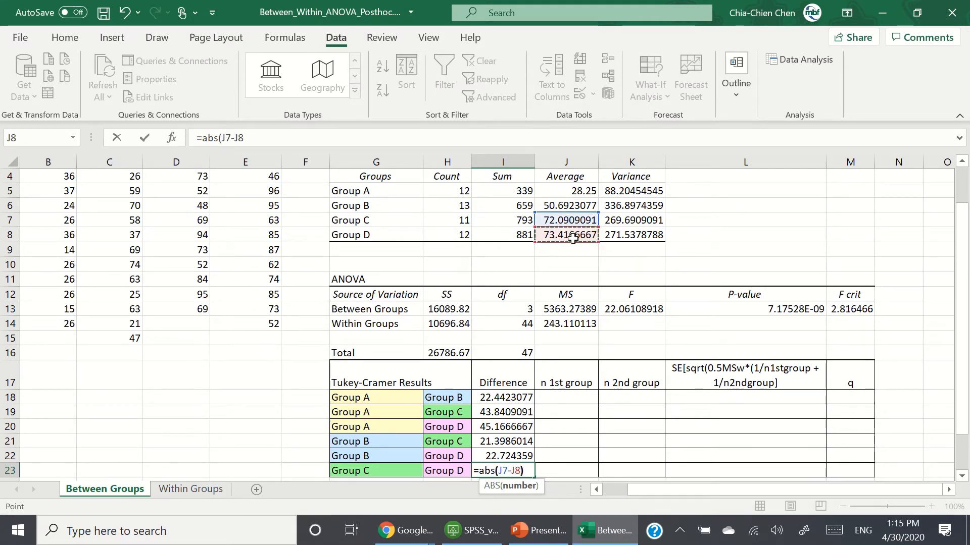
key(Return)
key(Up)
key(Right)
key(Up)
key(Up)
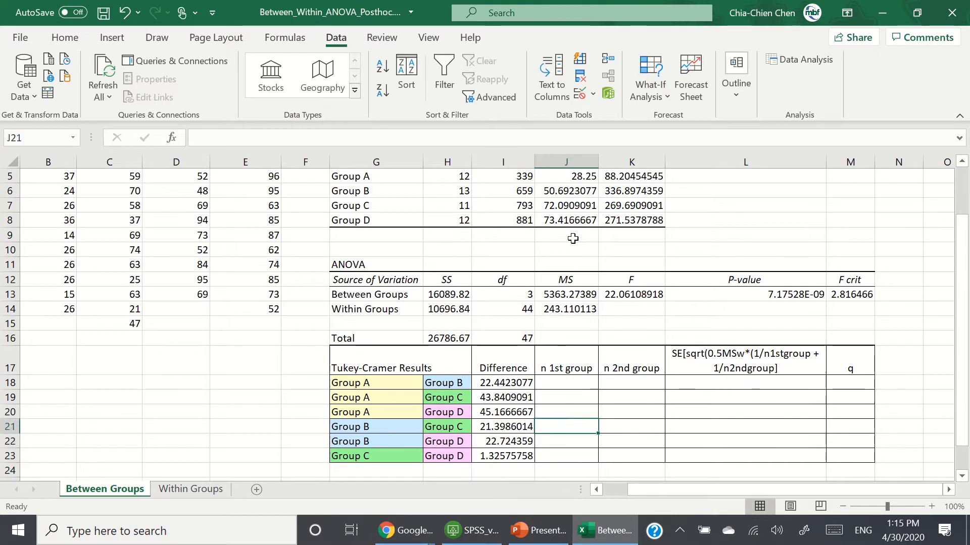
key(Up)
key(Up)
key(Up)
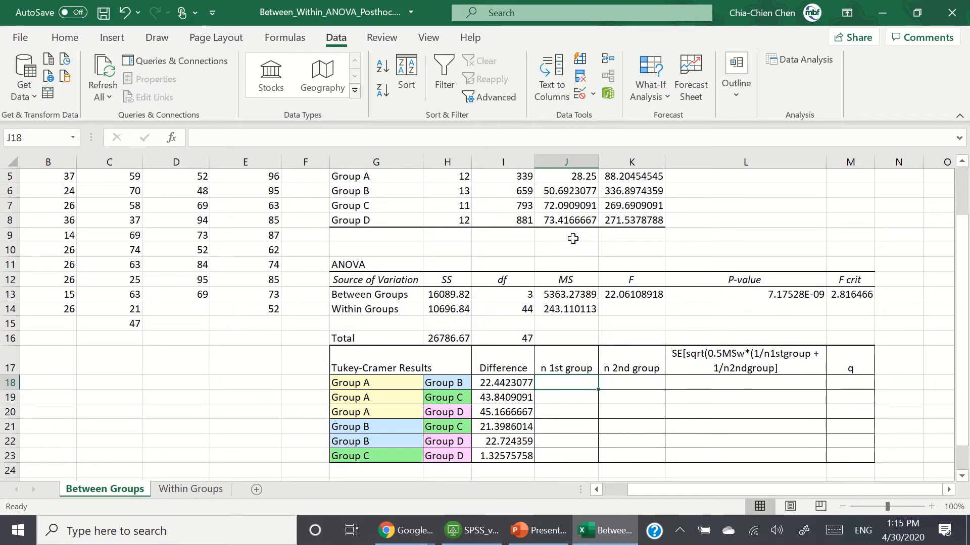
scroll(729, 302, up, 1)
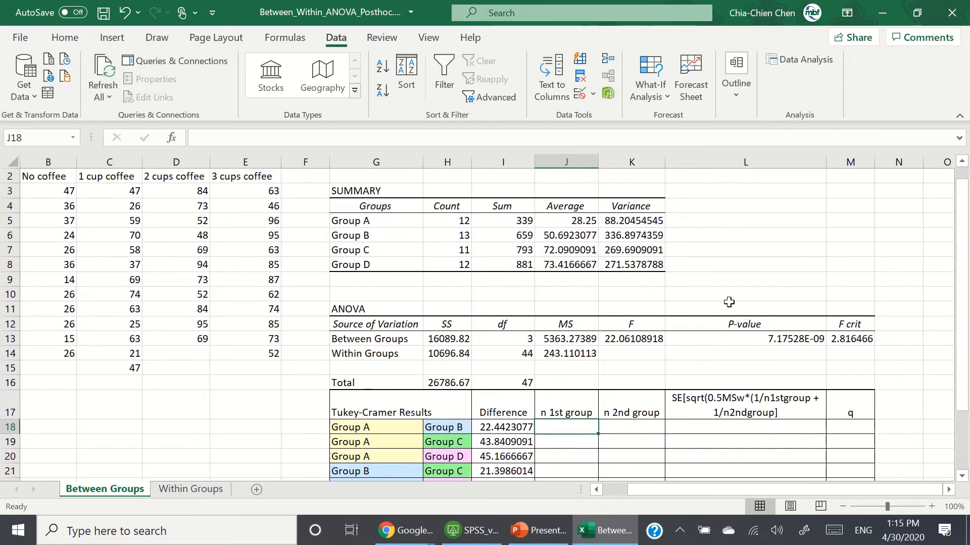
scroll(729, 302, down, 1)
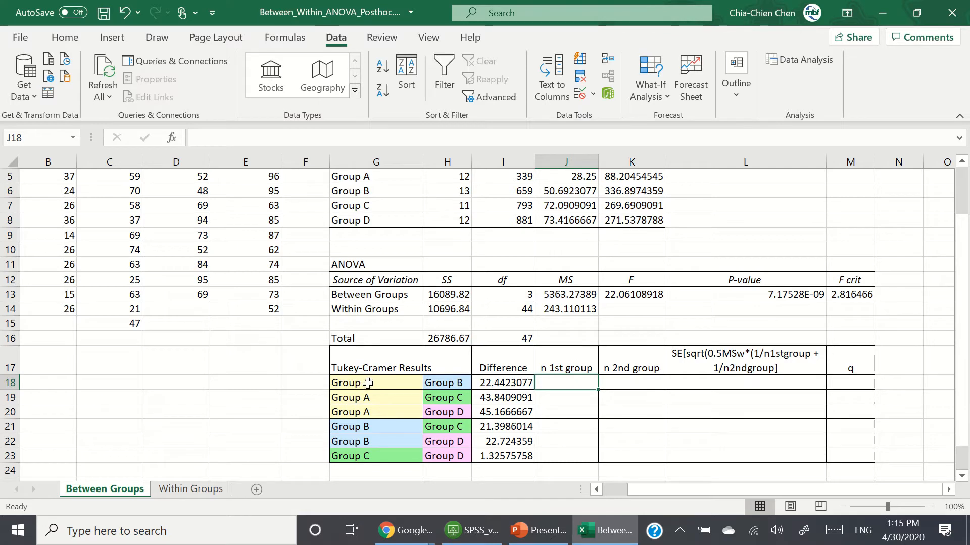
Step: Enter 12 as the first-group size for the three Group A comparisons in J18:J20
scroll(539, 380, up, 1)
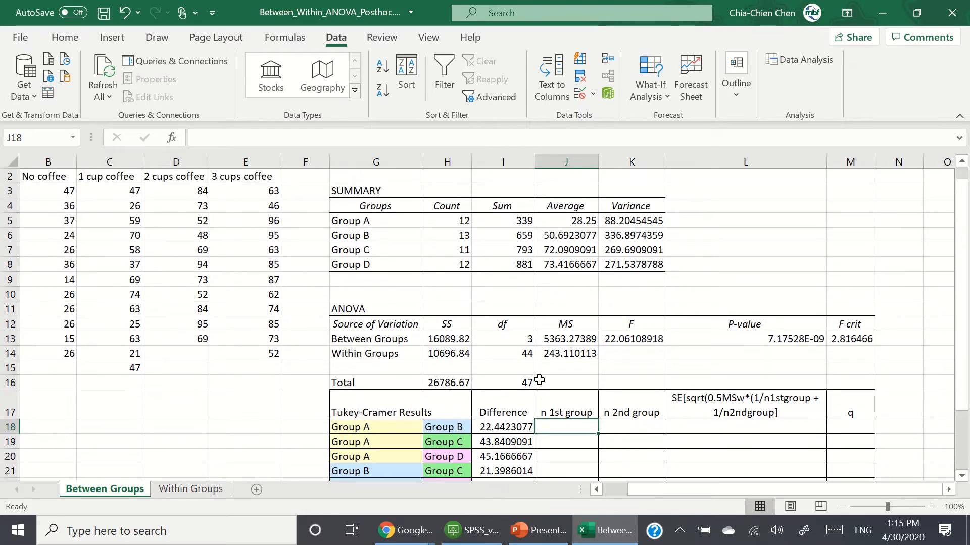
text(12)
key(Return)
text(12)
key(Return)
text(1)
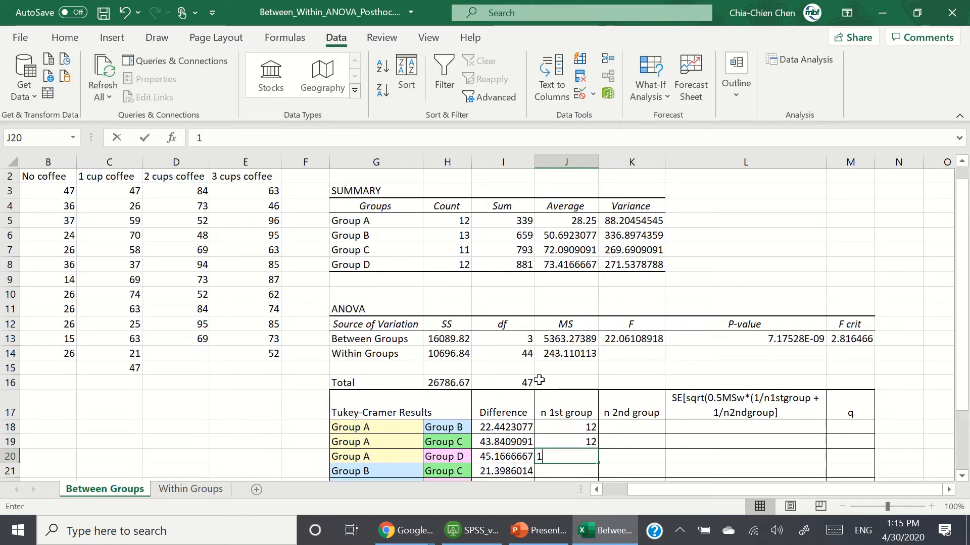
text(2)
key(Return)
Step: Enter 13 as the first-group size for the two Group B comparisons in J21 and J22
scroll(539, 381, down, 2)
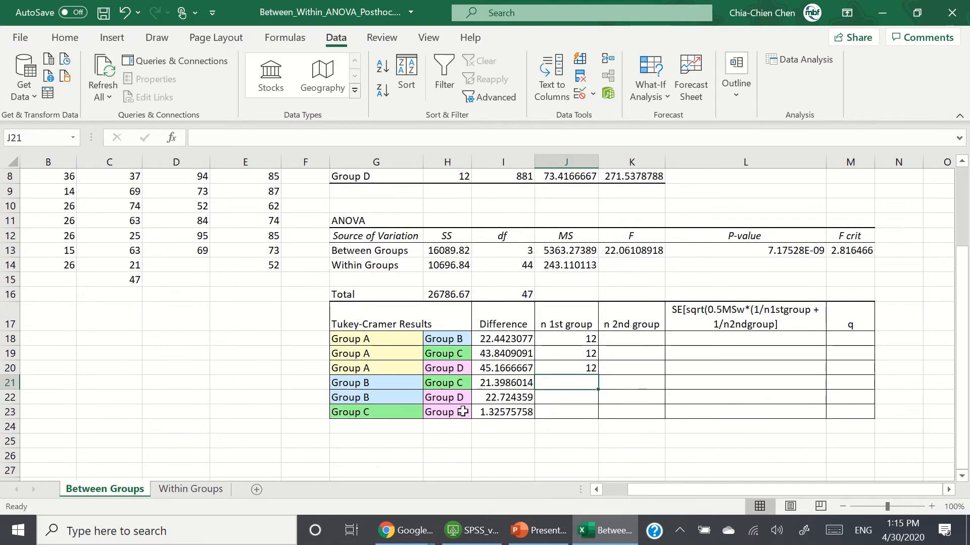
scroll(558, 380, up, 1)
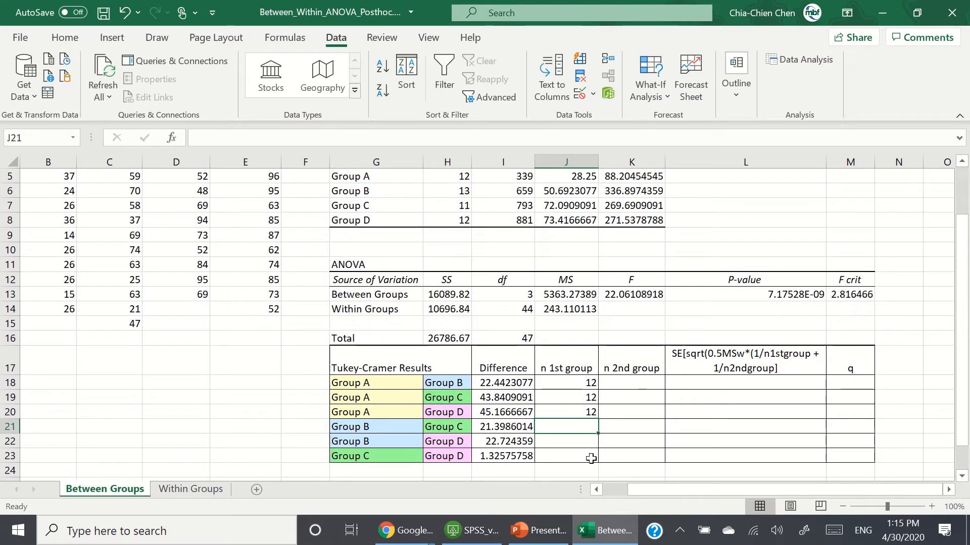
text(13)
key(Return)
text(13)
key(Return)
Step: Enter 13 as the second-group size for Group A vs Group B in K18
key(Up)
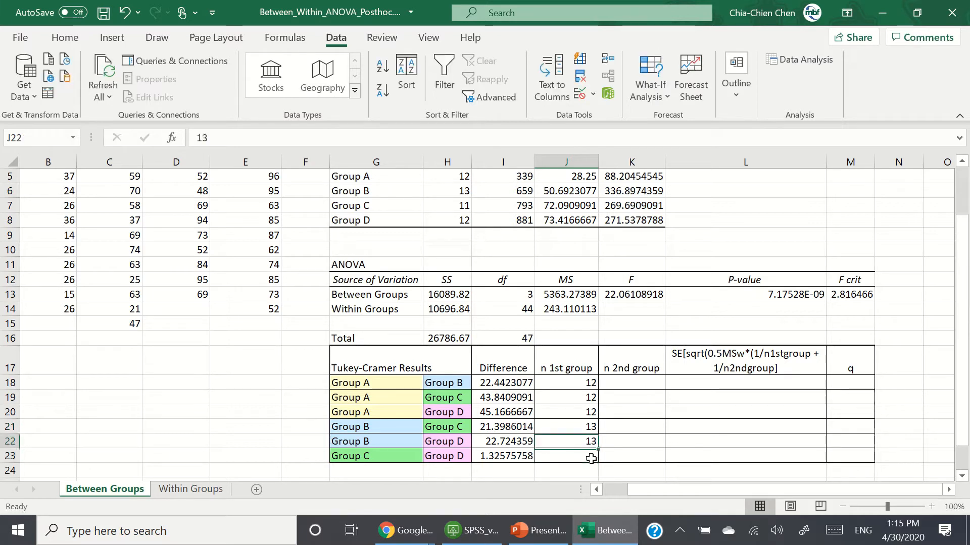
key(Right)
key(Up)
key(Up)
key(Up)
key(Up)
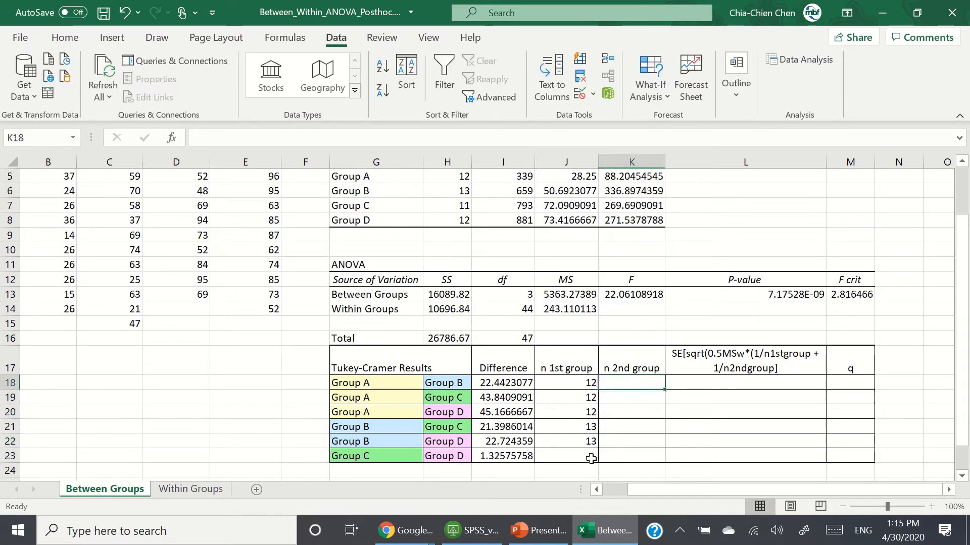
text(13)
key(Return)
Step: Enter 11 as the first-group size for Group C vs Group D in J23
key(Down)
key(Down)
key(Down)
key(Down)
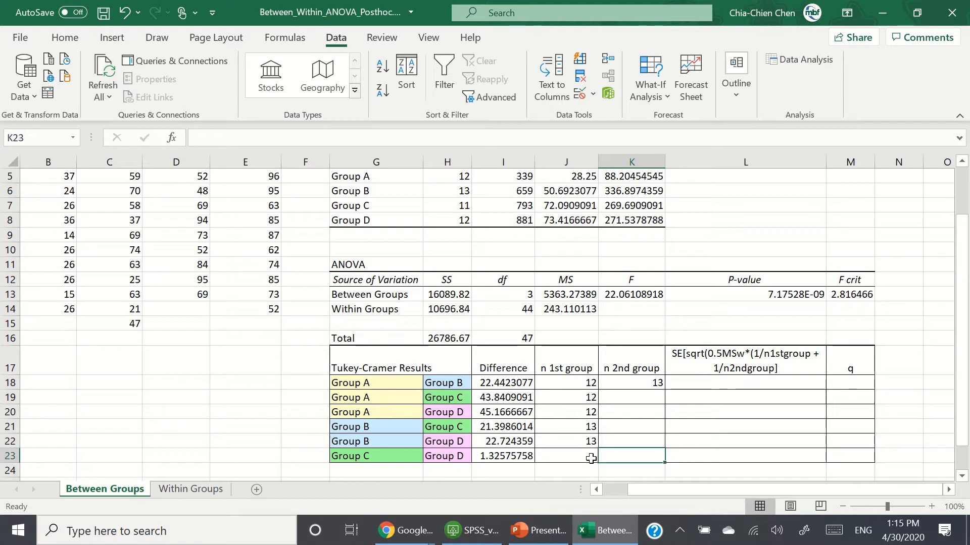
key(Left)
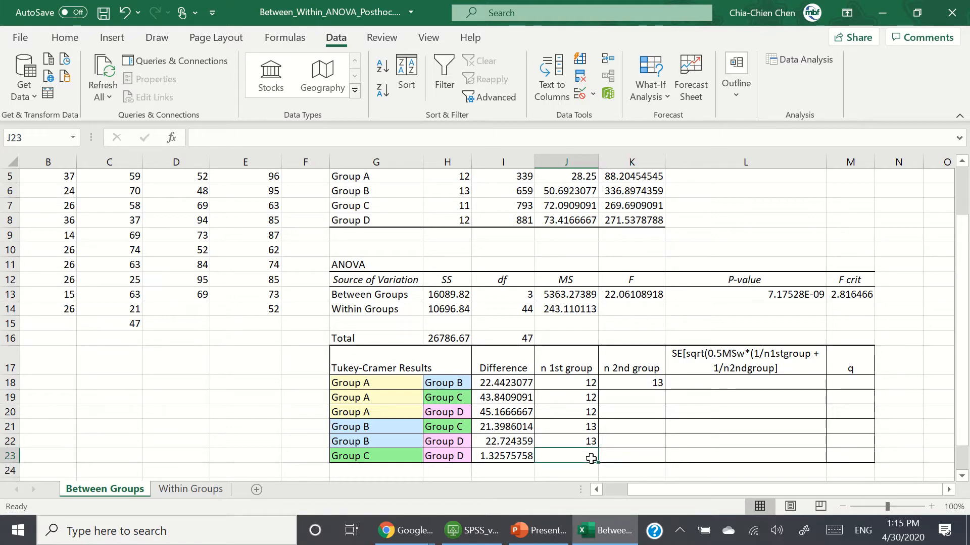
text(11)
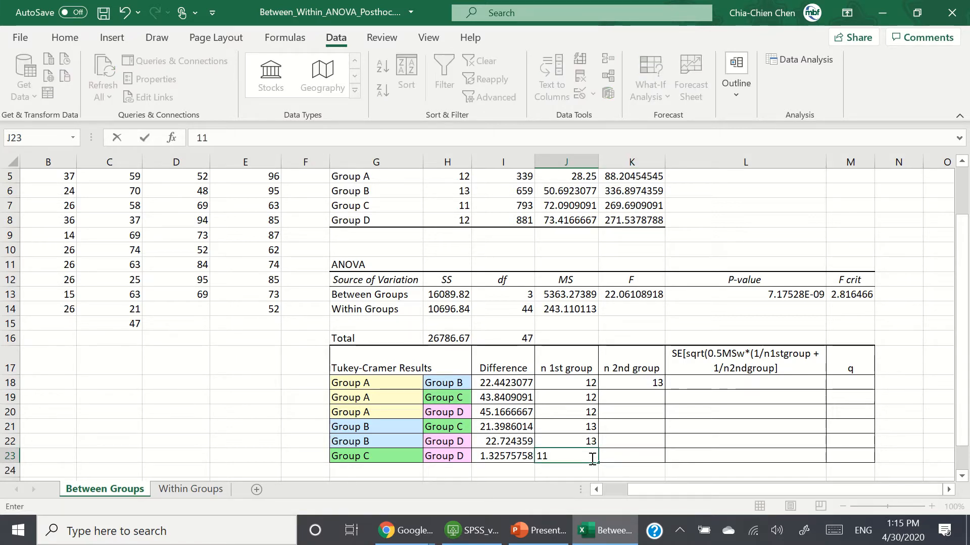
key(Tab)
Step: Enter 11 as the second-group size for the Group A vs C and Group B vs C rows in K19 and K21
key(Up)
key(Up)
key(Up)
key(Up)
text(11)
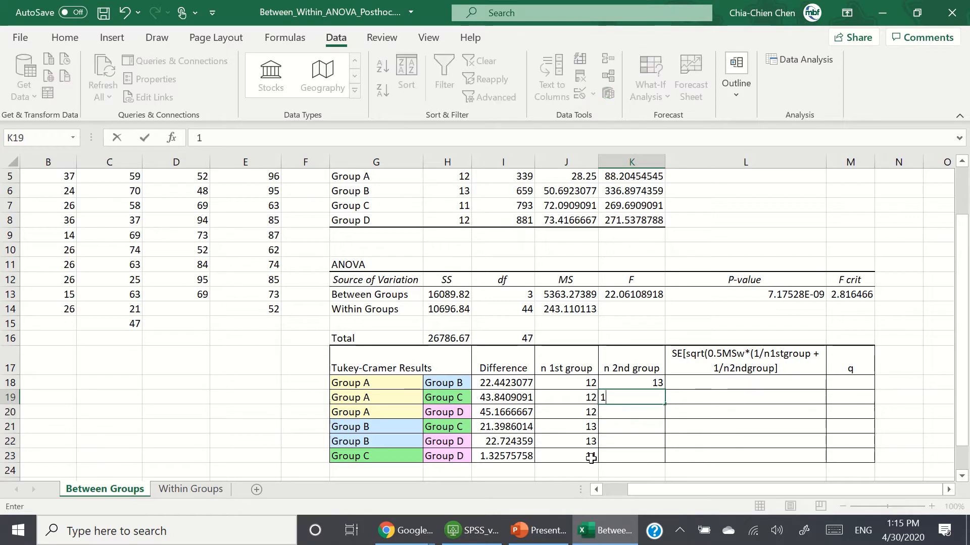
key(Down)
key(Down)
text(11)
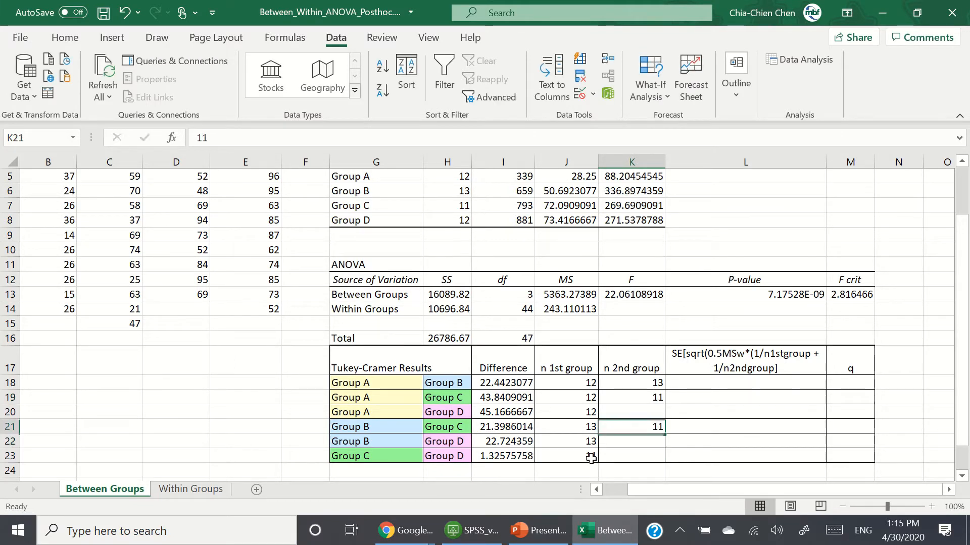
Step: Enter 12 as the second-group size for the three Group D comparisons in K20, K22 and K23
key(Up)
text(12)
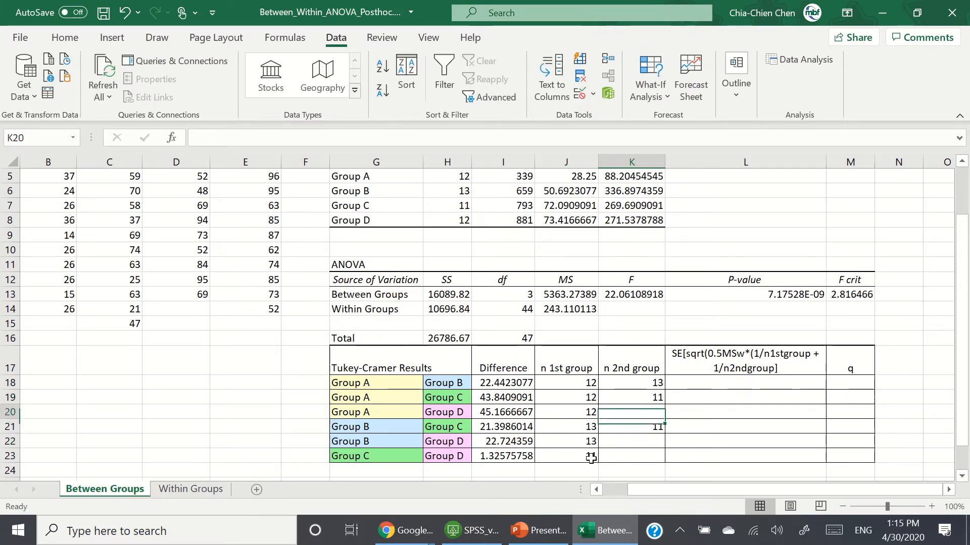
key(Down)
key(Down)
key(Down)
key(Up)
text(12)
key(Return)
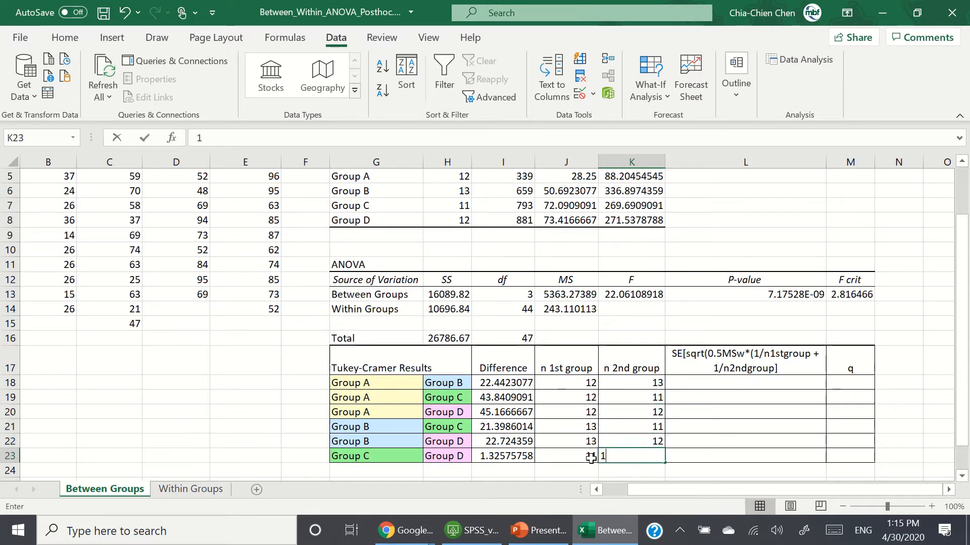
text(12)
key(Tab)
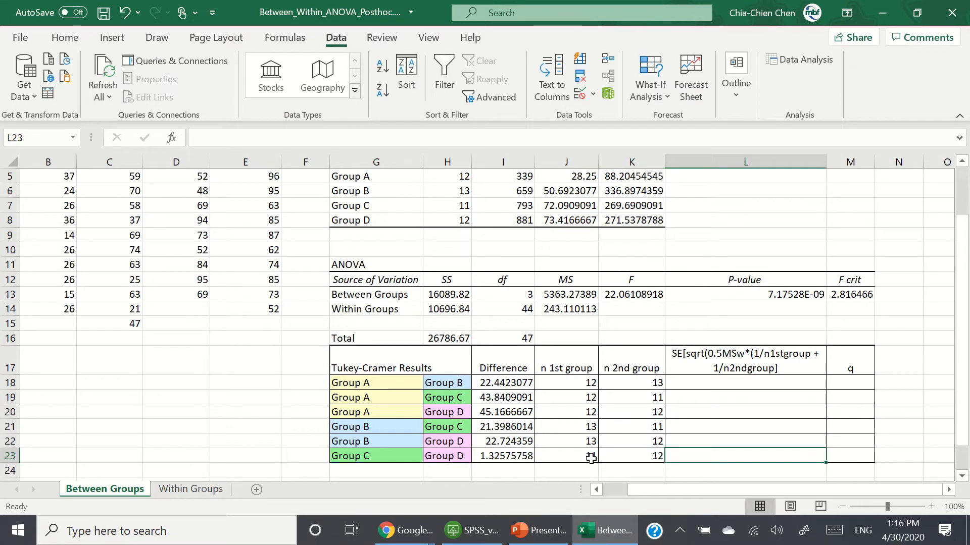
Step: Enter the standard error formula =sqrt(0.5*J14*(1/J18+1/K18)) in L18, accepting the suggested formula correction
key(Right)
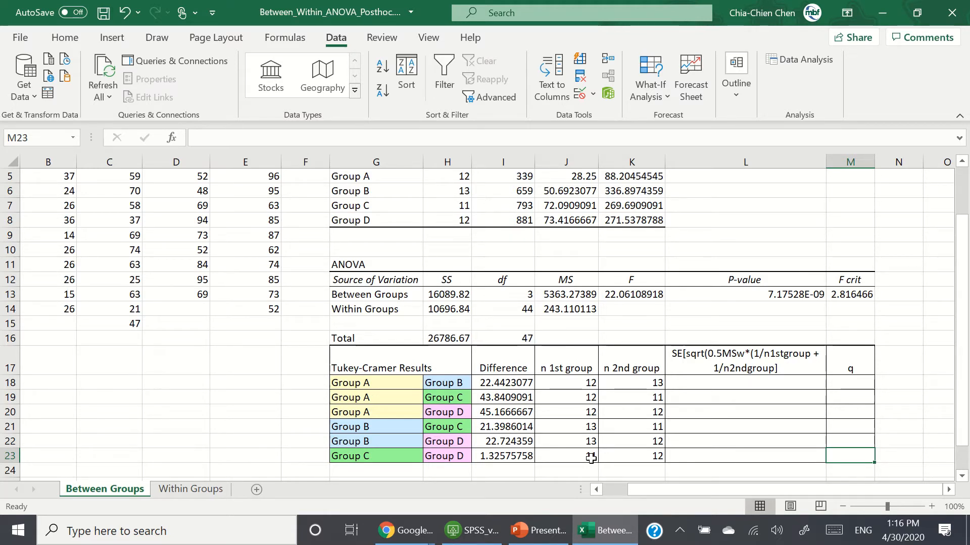
key(Up)
key(Up)
key(Up)
key(Up)
key(Up)
key(Left)
key(Left)
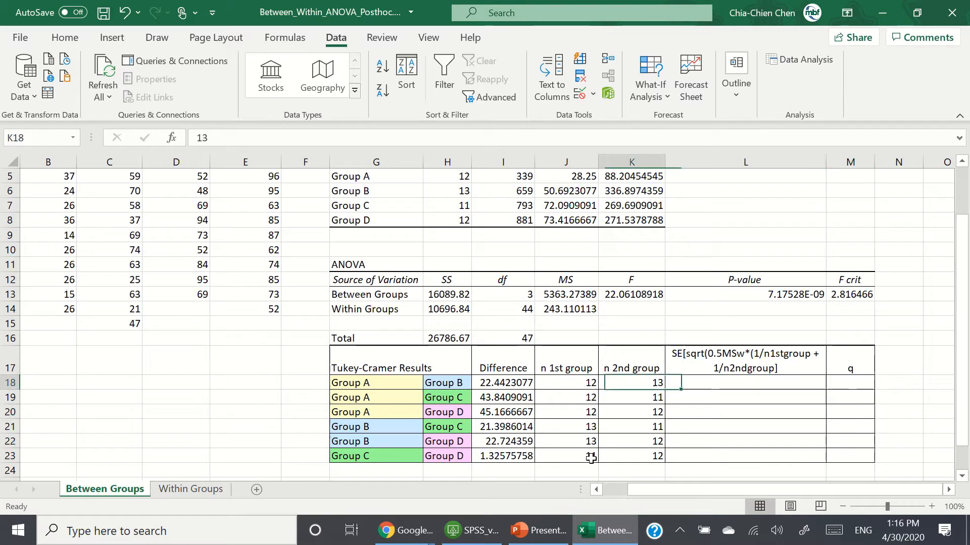
key(Right)
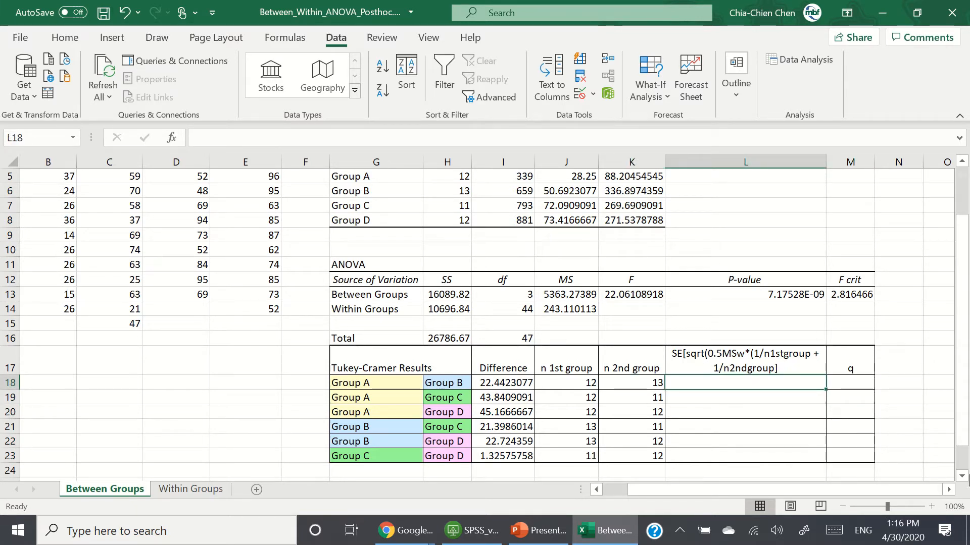
text(=sq)
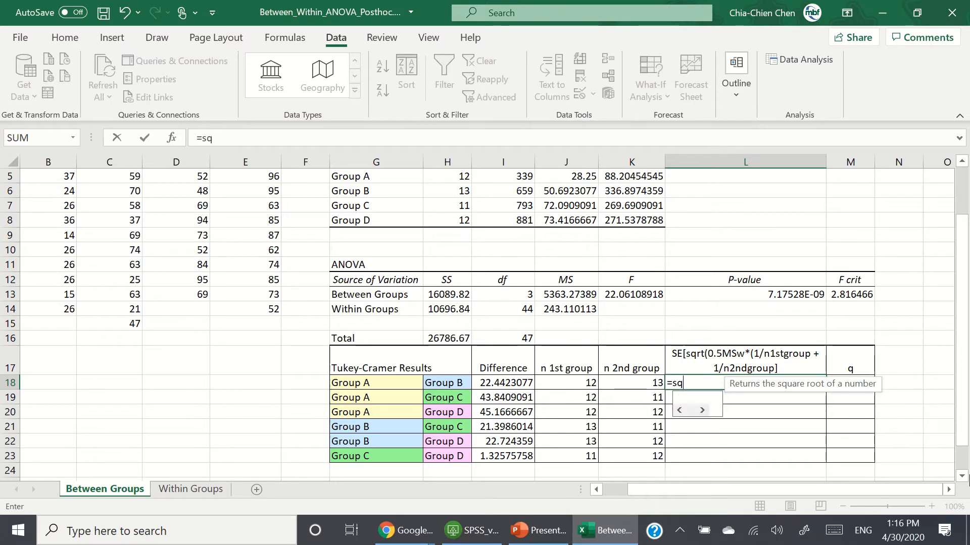
text(rt(0)
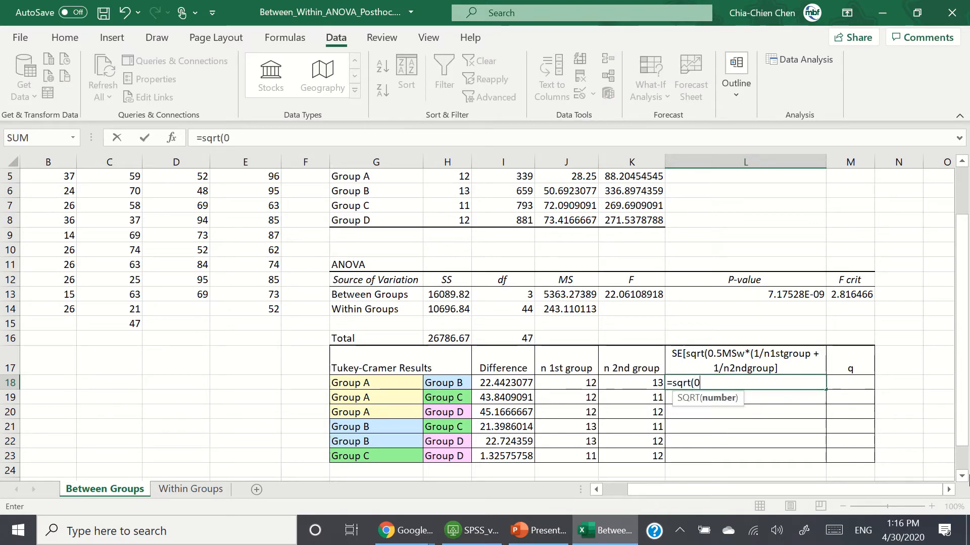
text(.5)
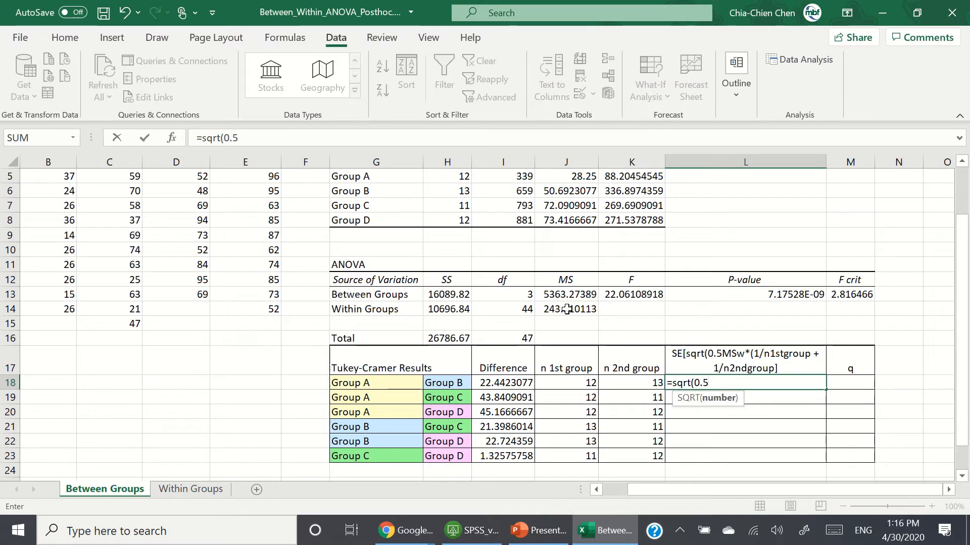
text(*)
click(566, 310)
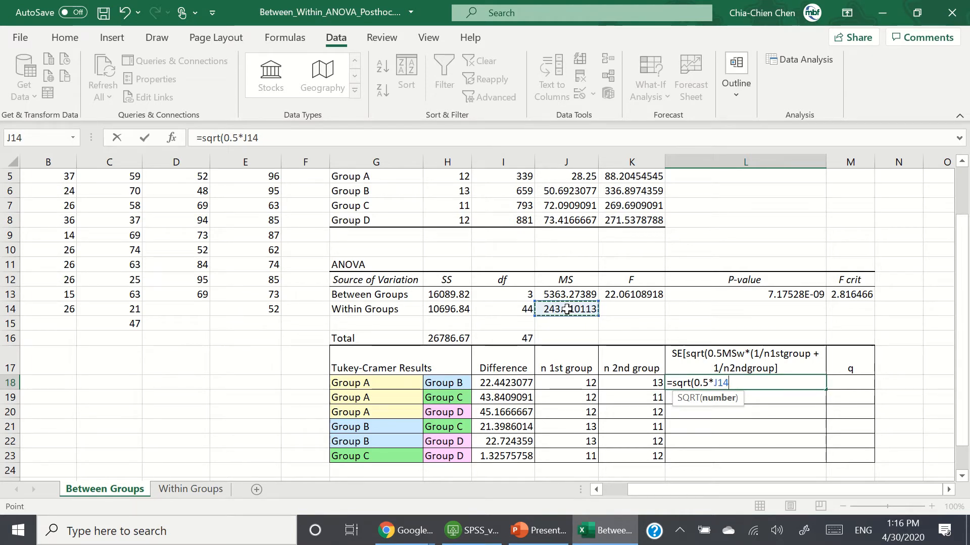
text(()
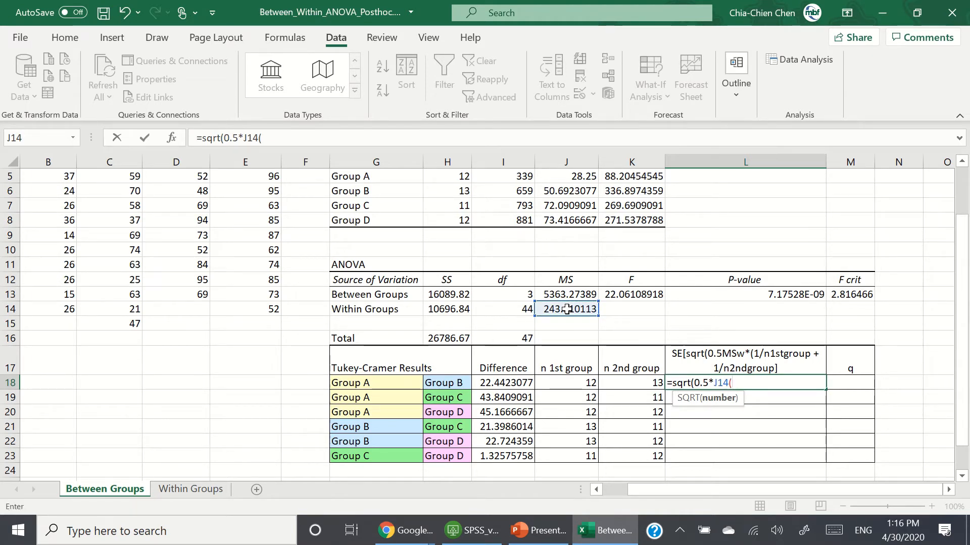
text(1)
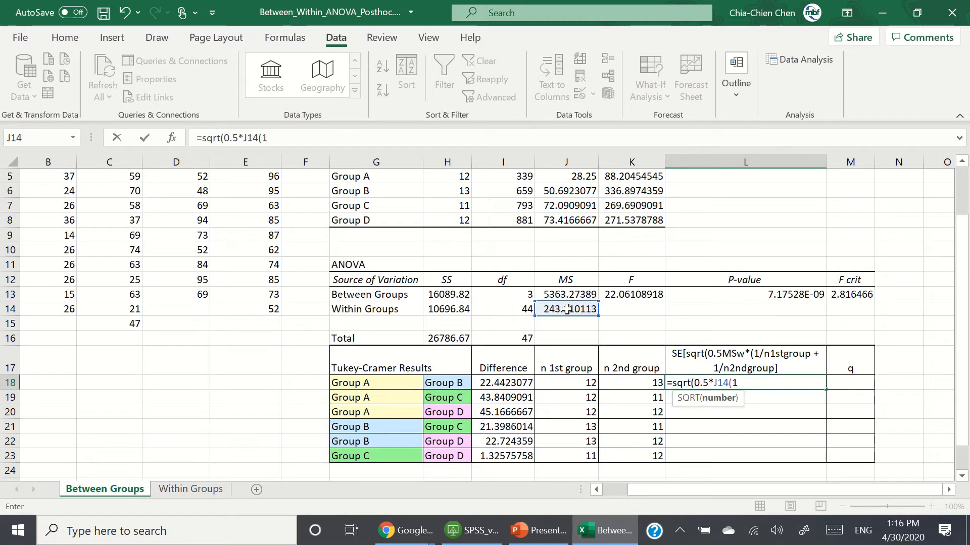
text(/)
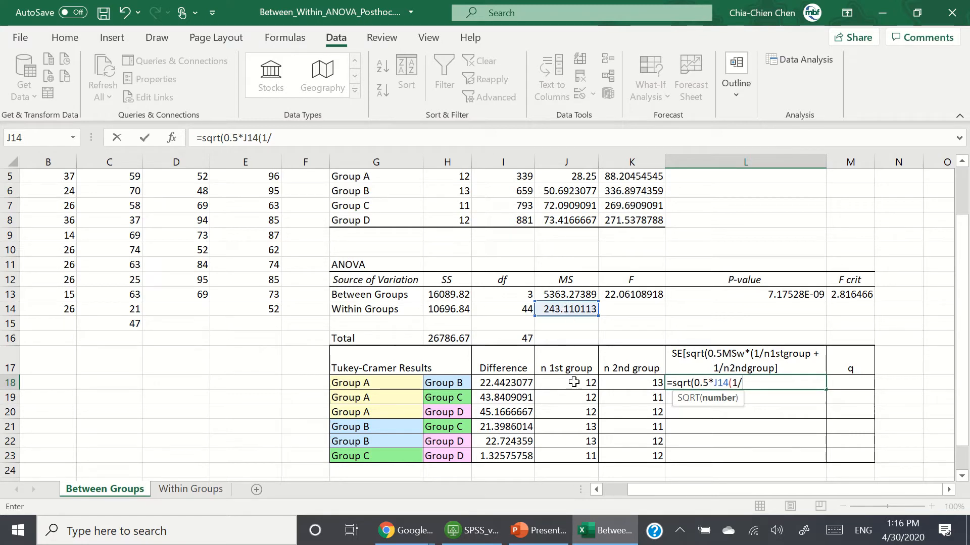
click(574, 382)
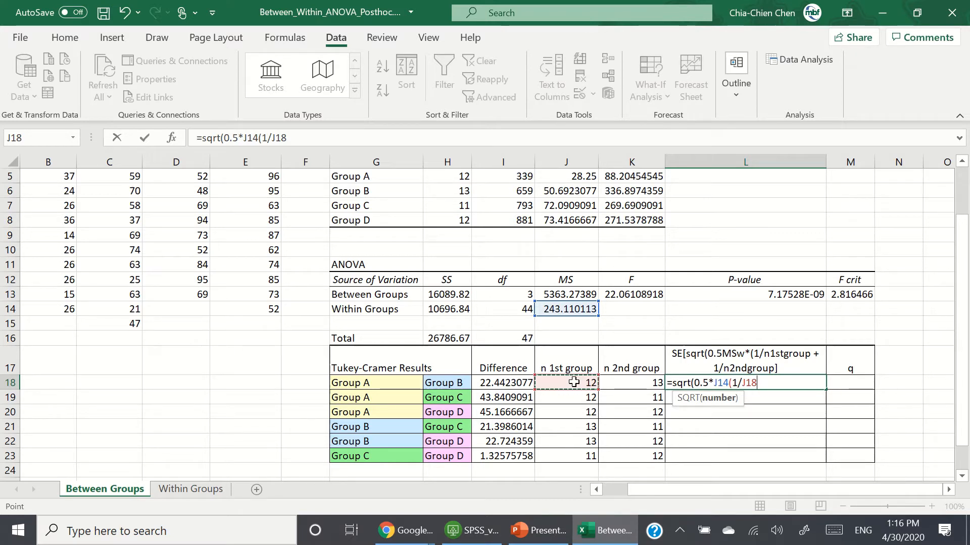
text(+1)
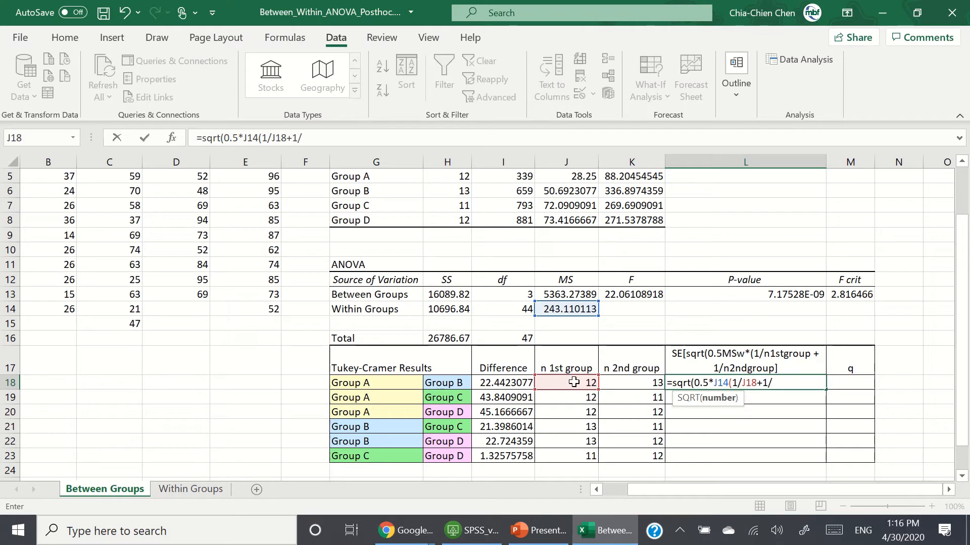
text(/)
click(641, 383)
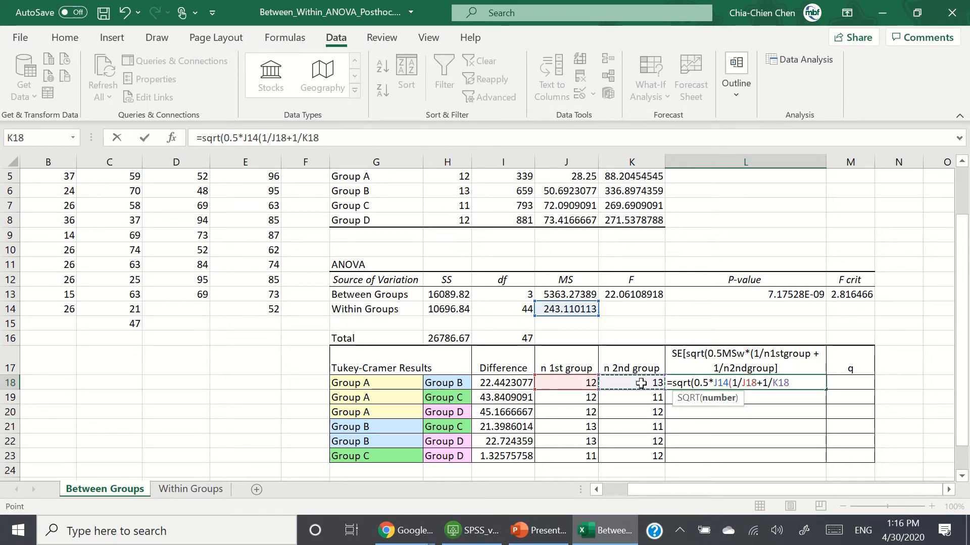
text())
key(Return)
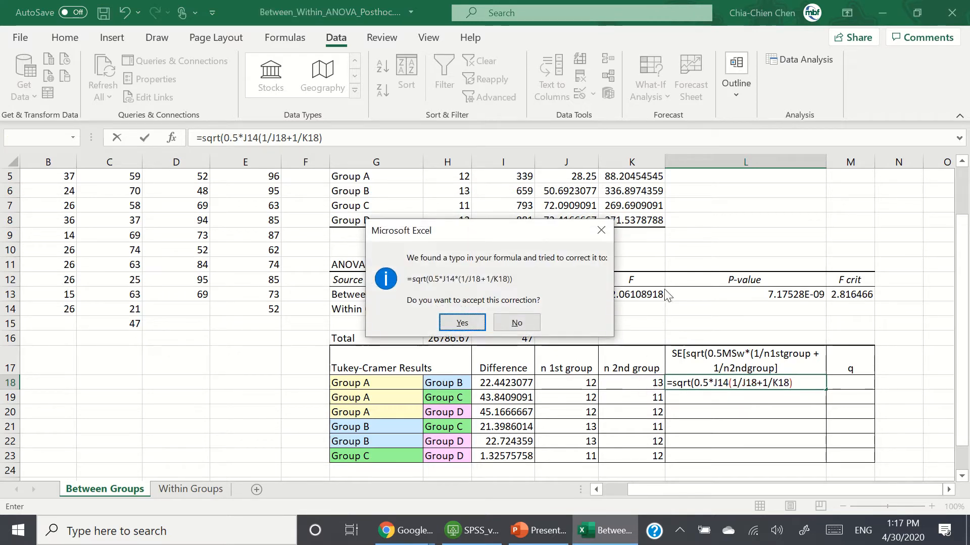
click(462, 323)
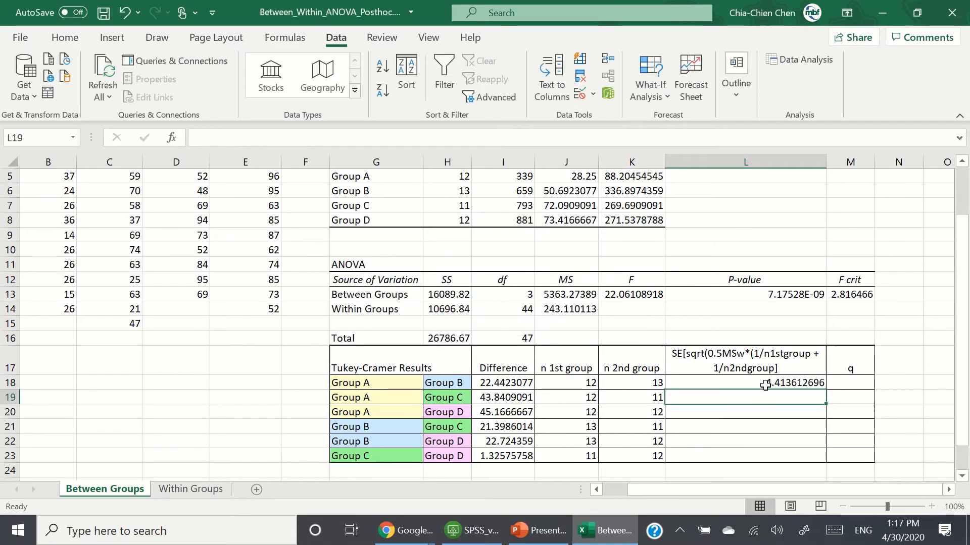
Step: Edit the standard error formula in L18 to use 243.11 instead of the J14 reference
click(766, 385)
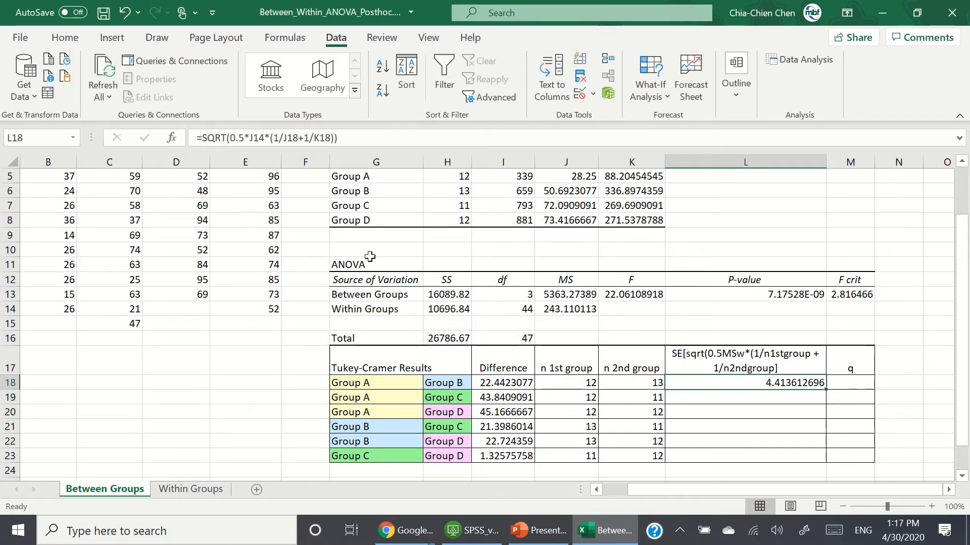
click(267, 138)
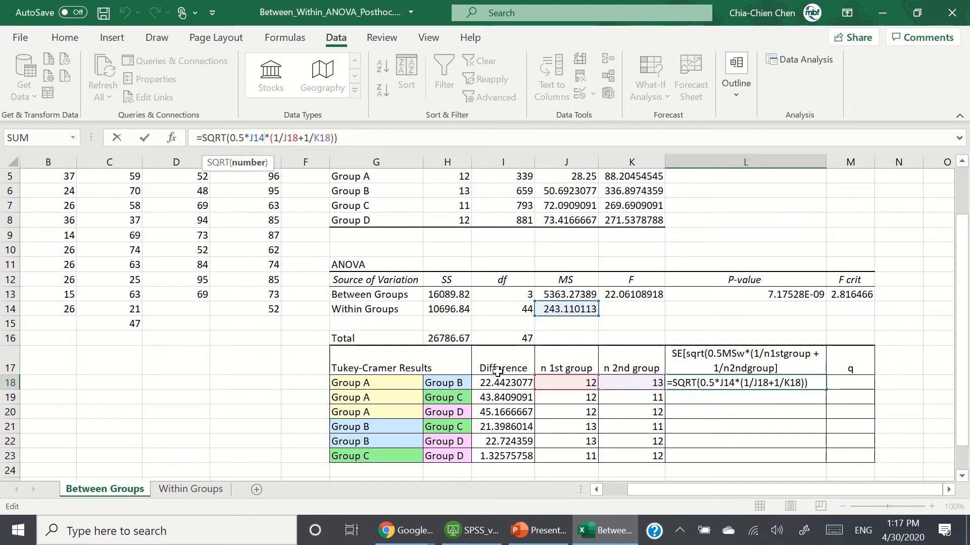
key(BackSpace)
key(BackSpace)
key(BackSpace)
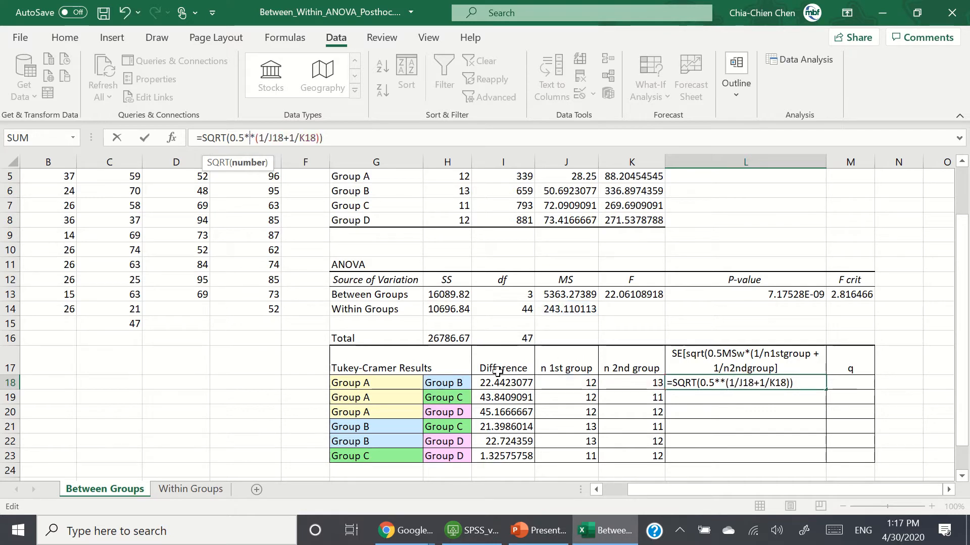
text(24)
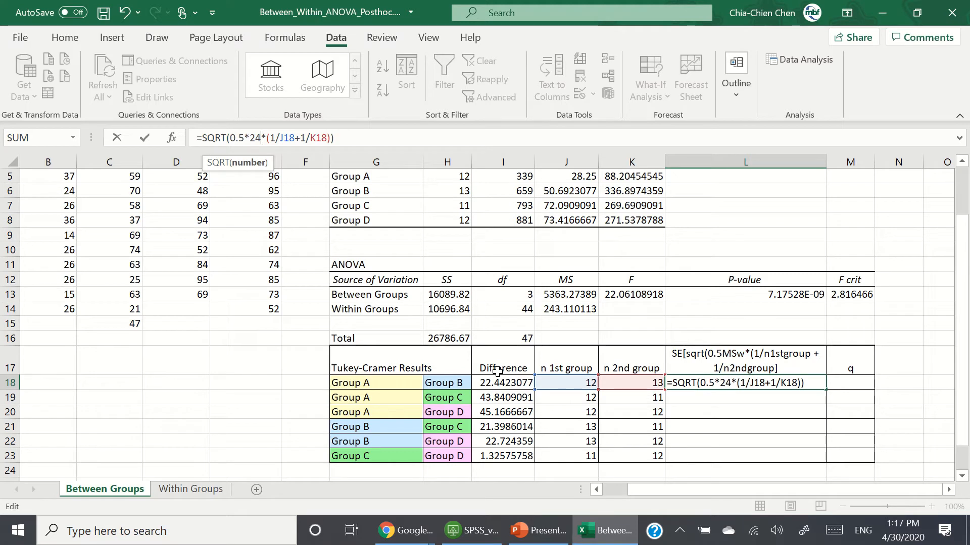
text(3.1)
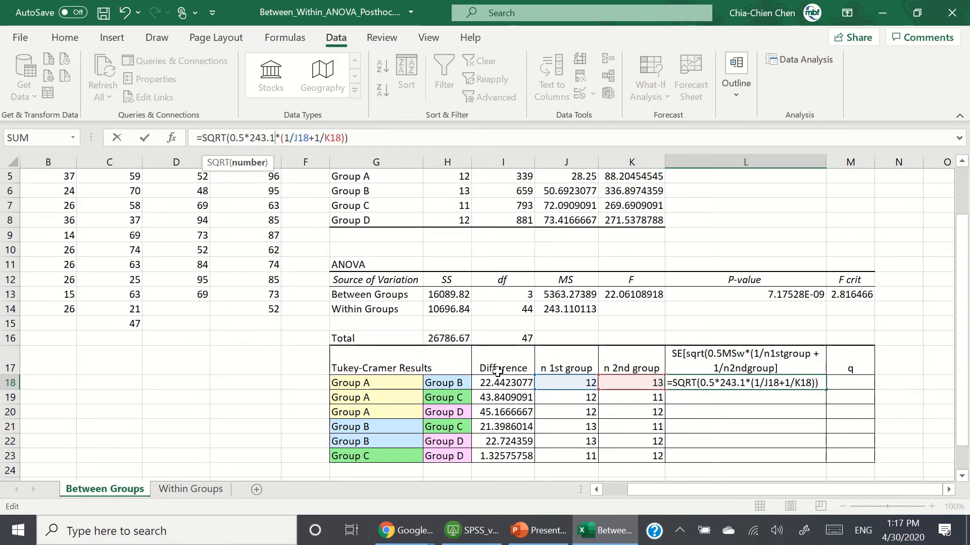
text(1)
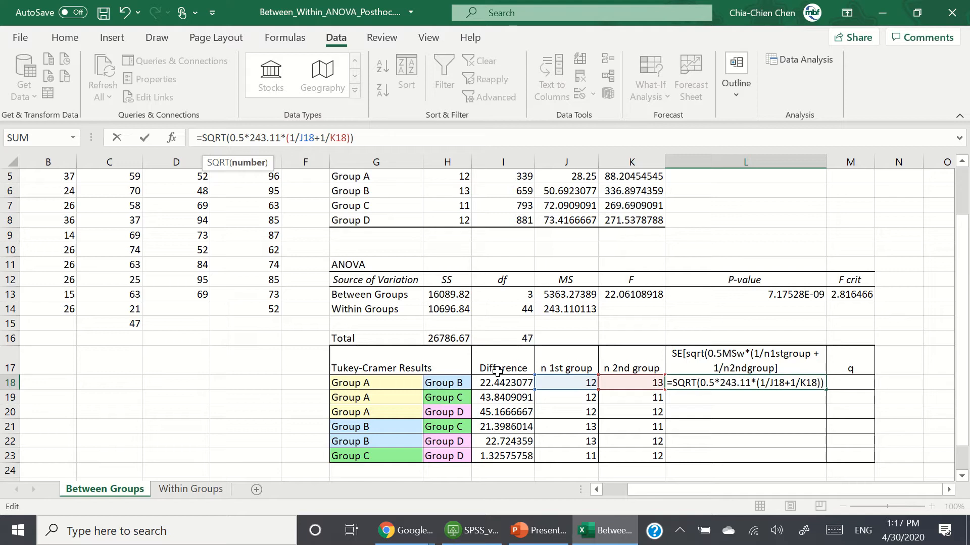
key(Return)
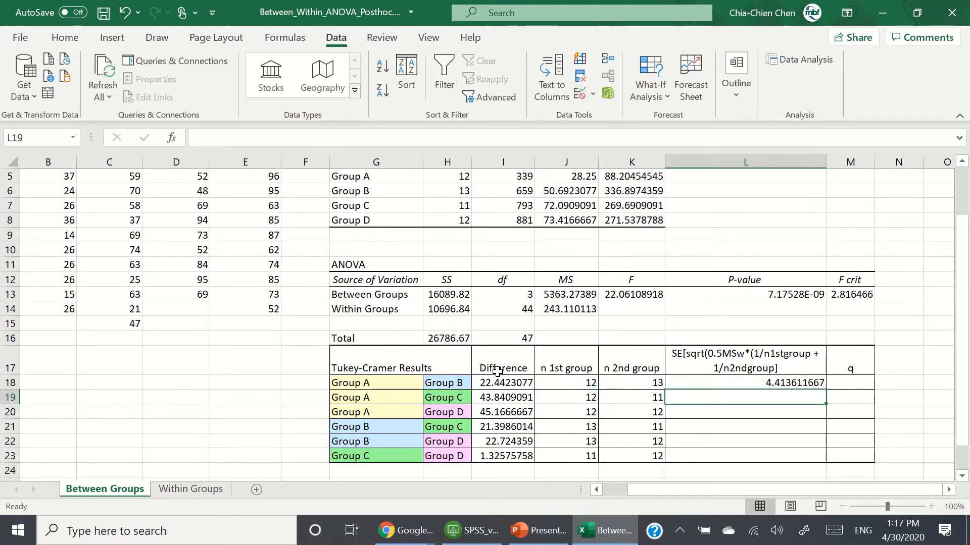
Step: Copy the L18 standard error formula down to the remaining comparison rows L19:L23
key(Up)
key(ctrl+c)
key(Down)
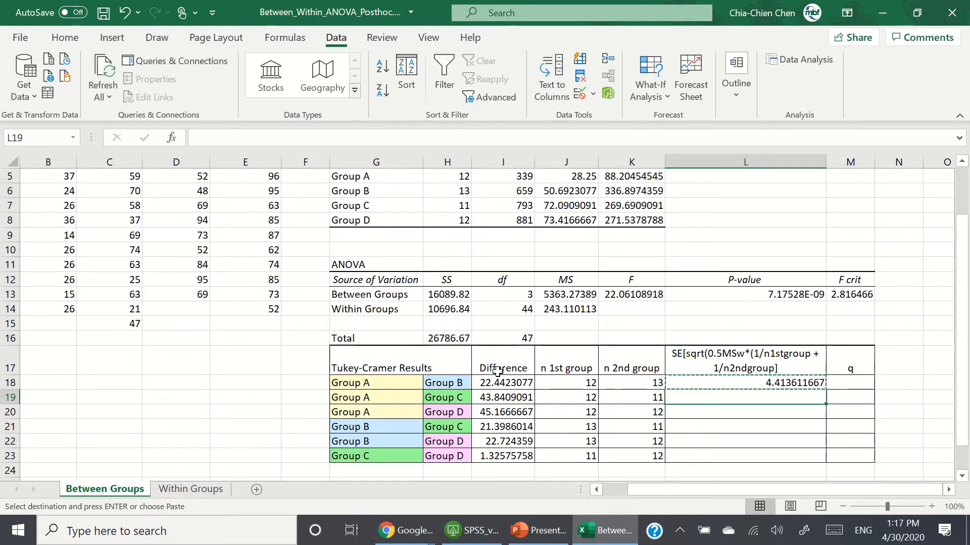
key(shift+Down)
key(shift+Down)
key(shift+Down)
key(shift+Down)
key(ctrl+v)
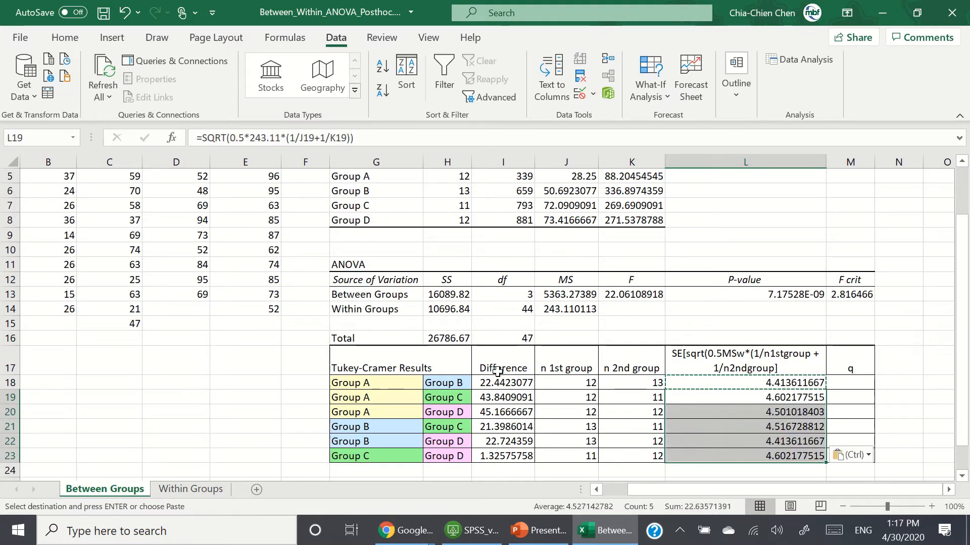
Step: Open the Q Table for Tukey's HSD browser page and switch back to the workbook
key(Right)
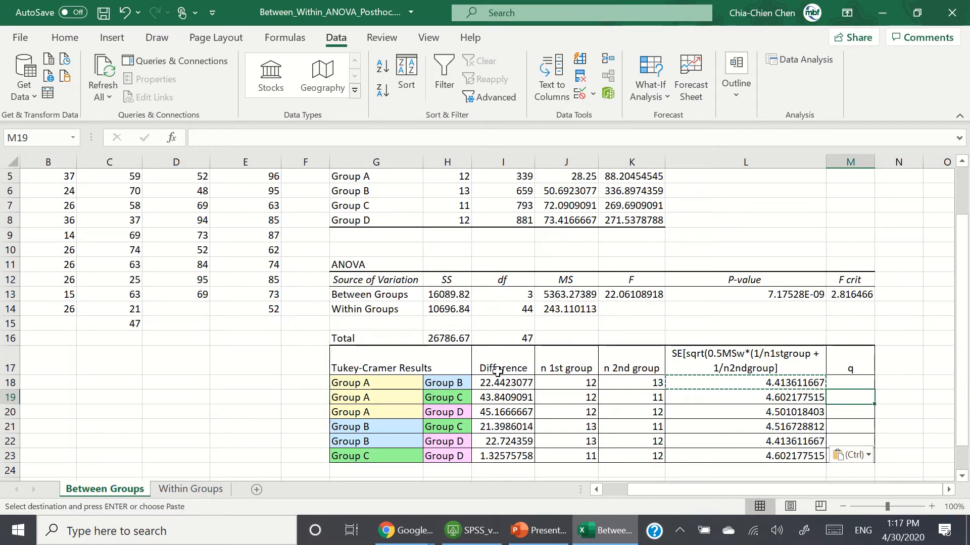
key(Up)
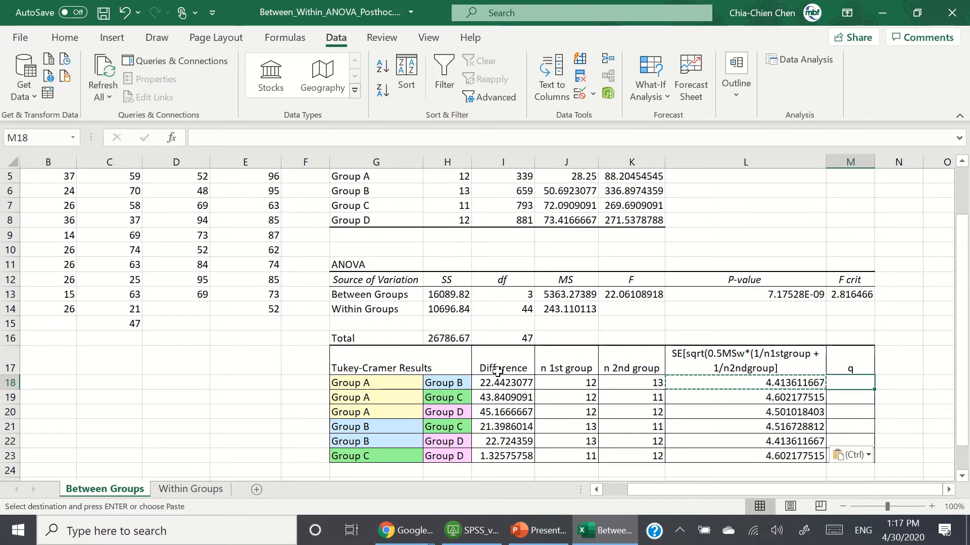
mouse_move(404, 530)
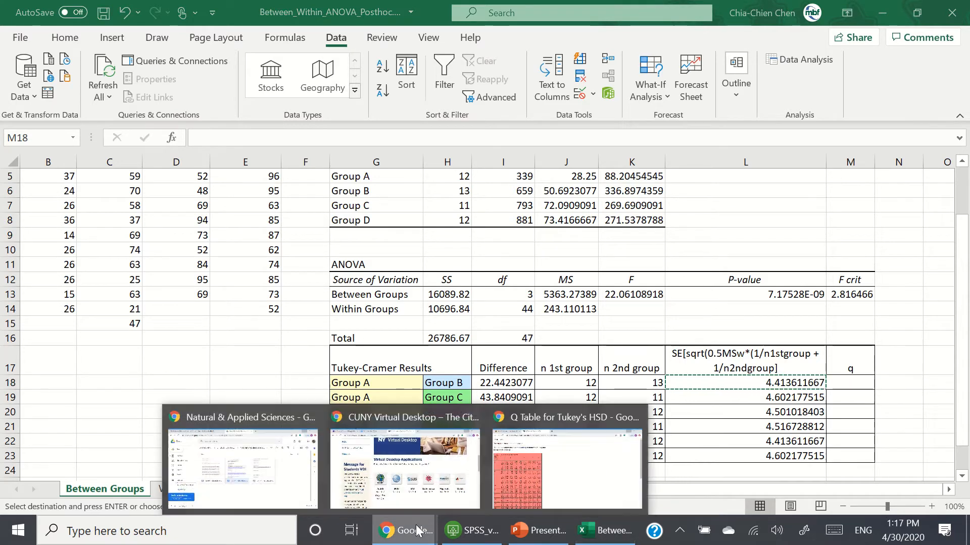
click(533, 477)
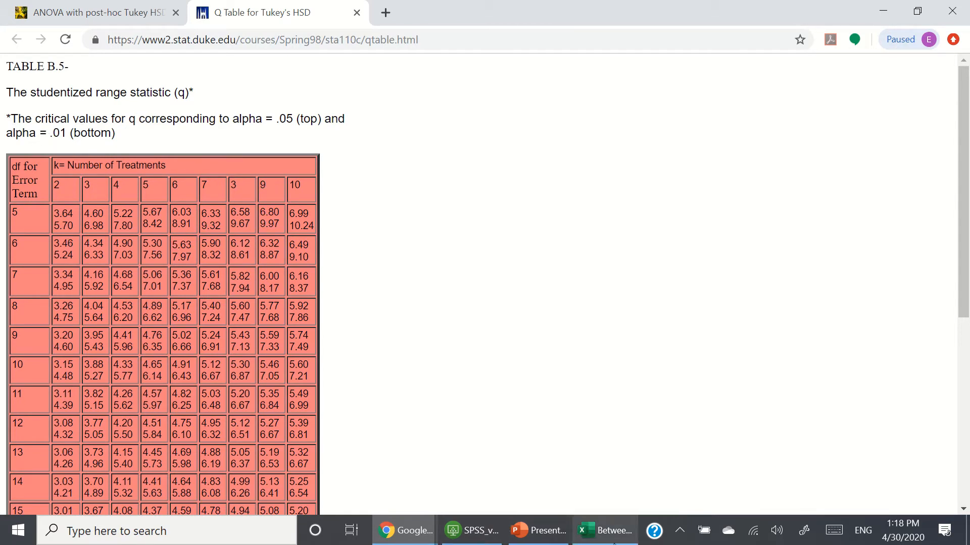
click(605, 530)
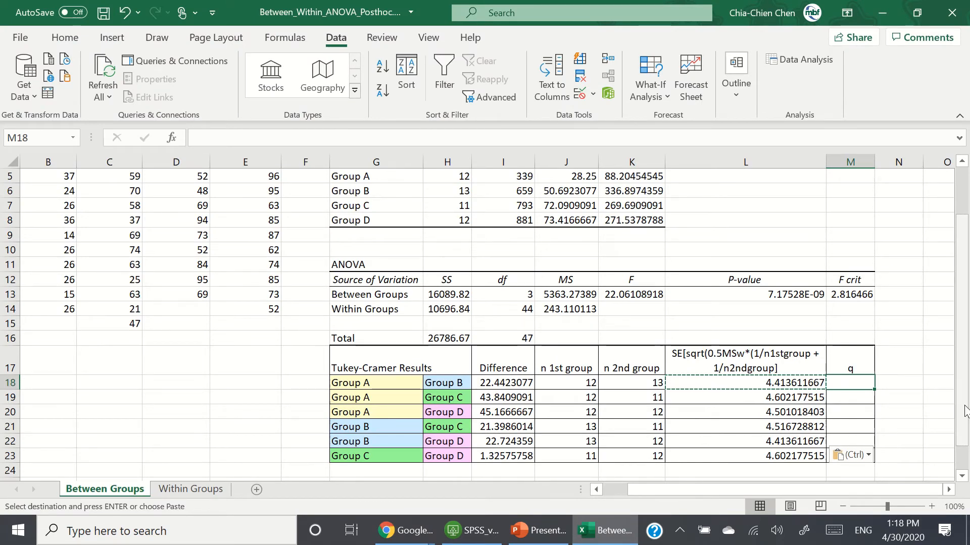
Step: Enter the q formula =I18/L18 in M18, dividing the difference by the standard error
key(F2)
text(=)
key(Left)
key(Left)
key(Left)
key(Left)
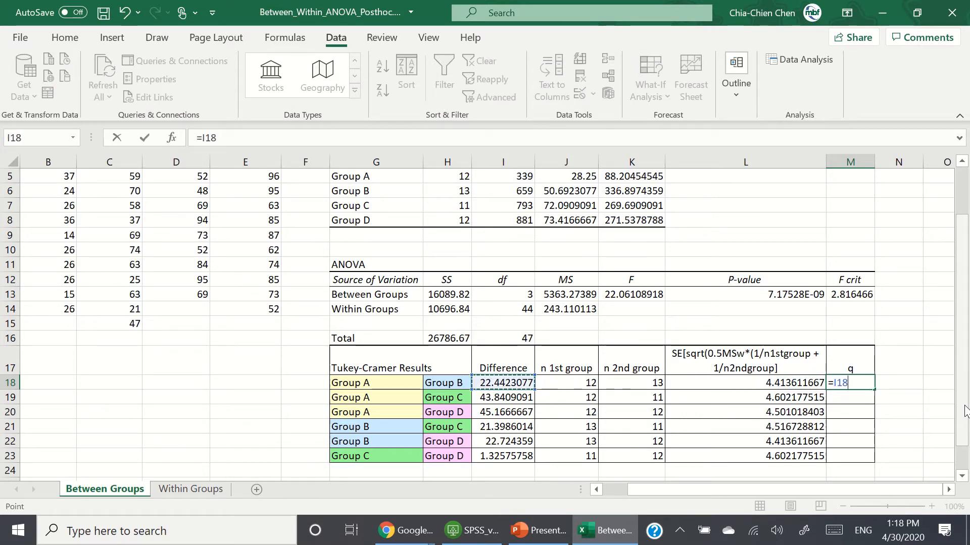
text(/)
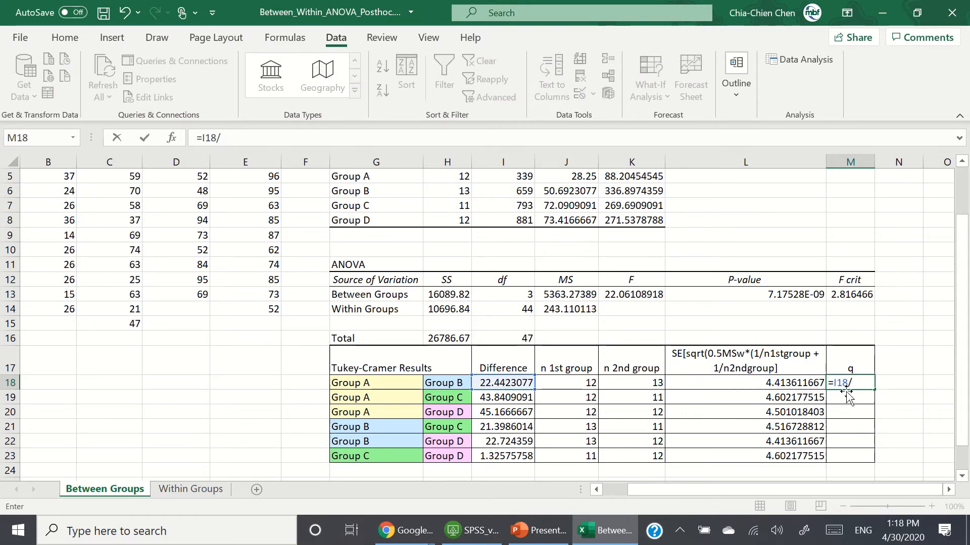
click(791, 383)
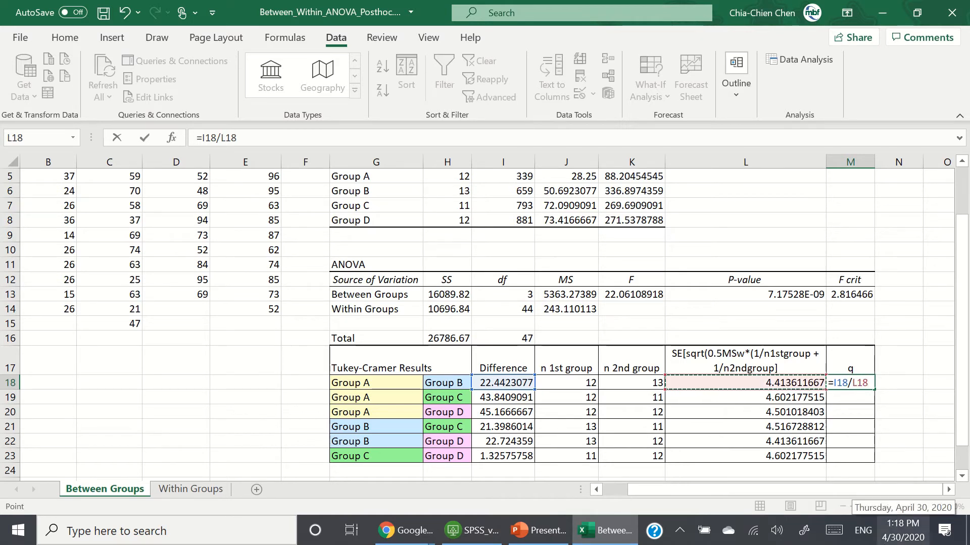
key(ctrl+Return)
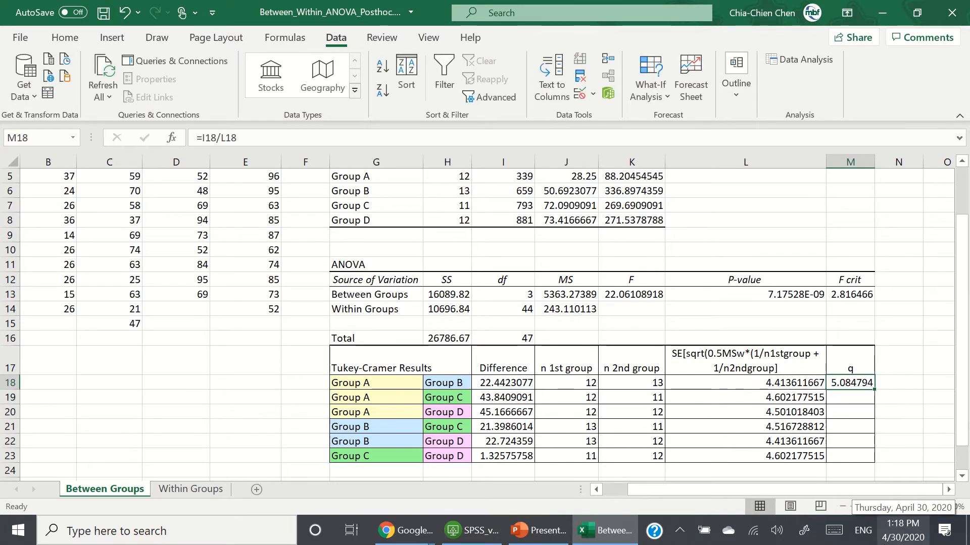
Step: Copy the q formula from M18 down to M19:M23 for the other comparisons
key(ctrl+c)
drag(851, 398, 850, 456)
key(ctrl+v)
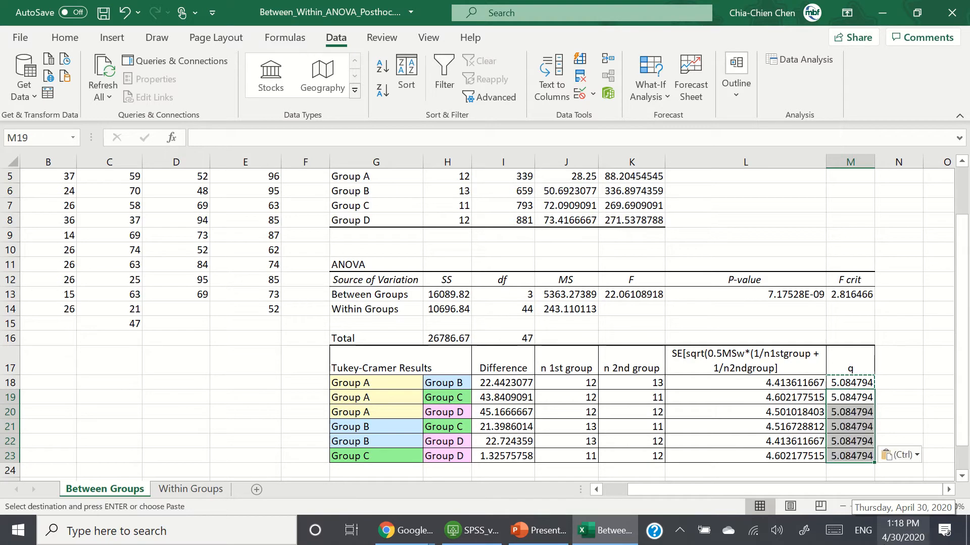
key(Escape)
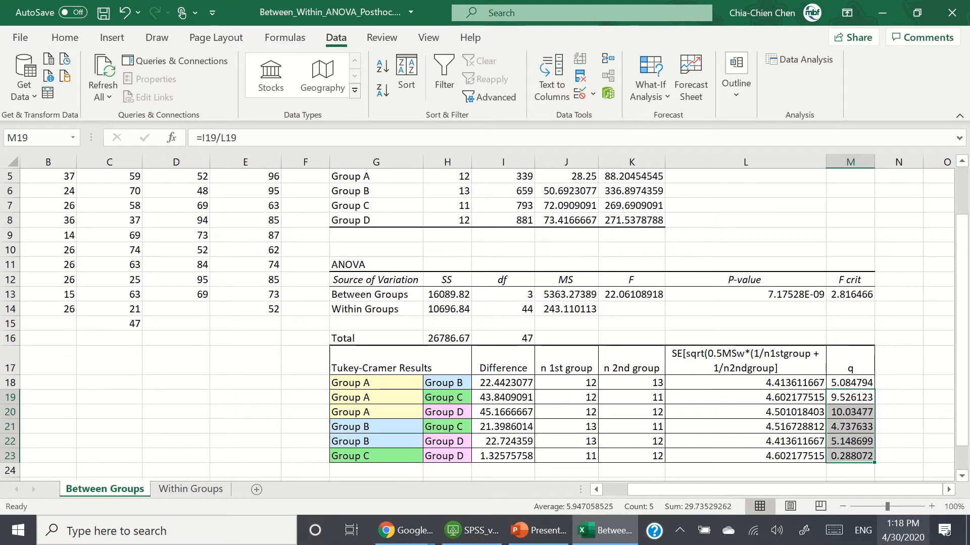
Step: Add the column header p in N17 beside the q column
key(Right)
key(Right)
key(Right)
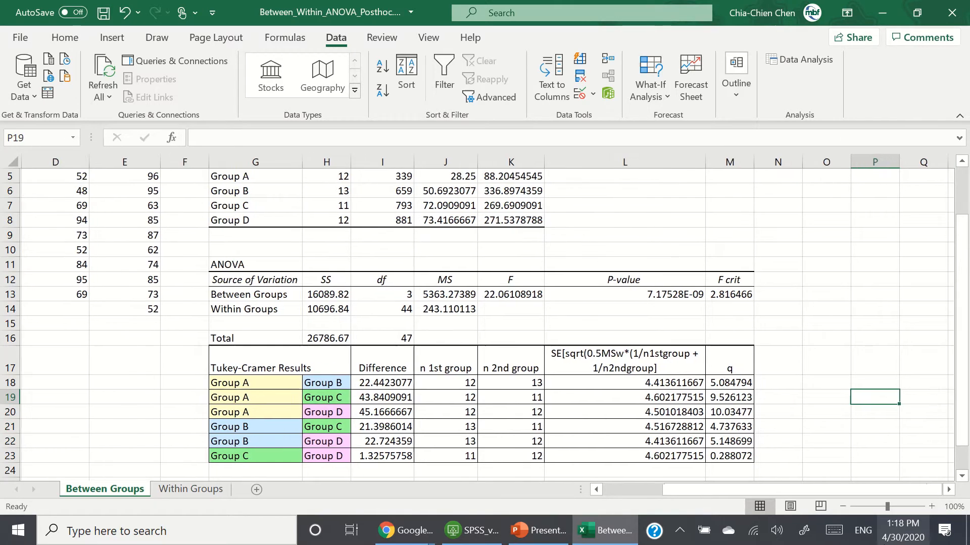
key(Left)
key(Left)
key(Up)
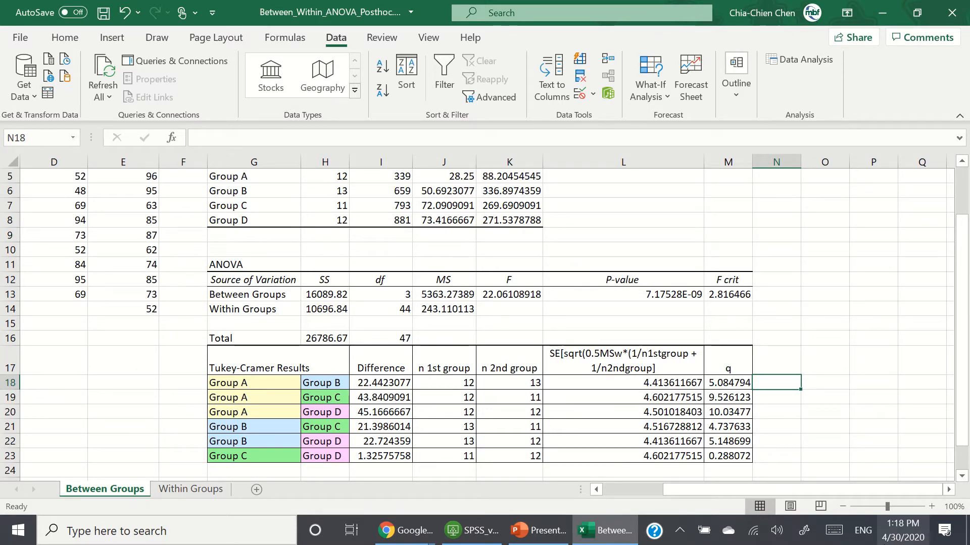
key(Up)
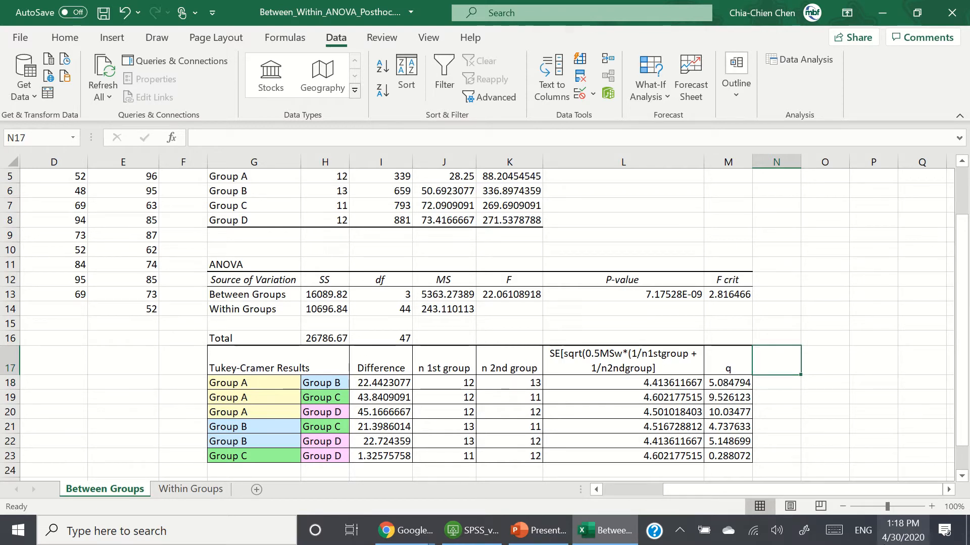
text(p)
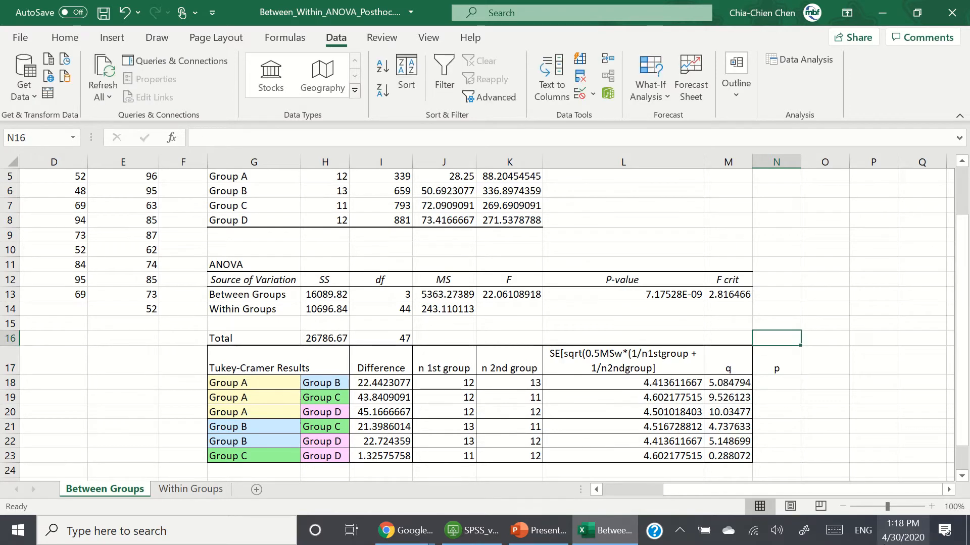
key(Return)
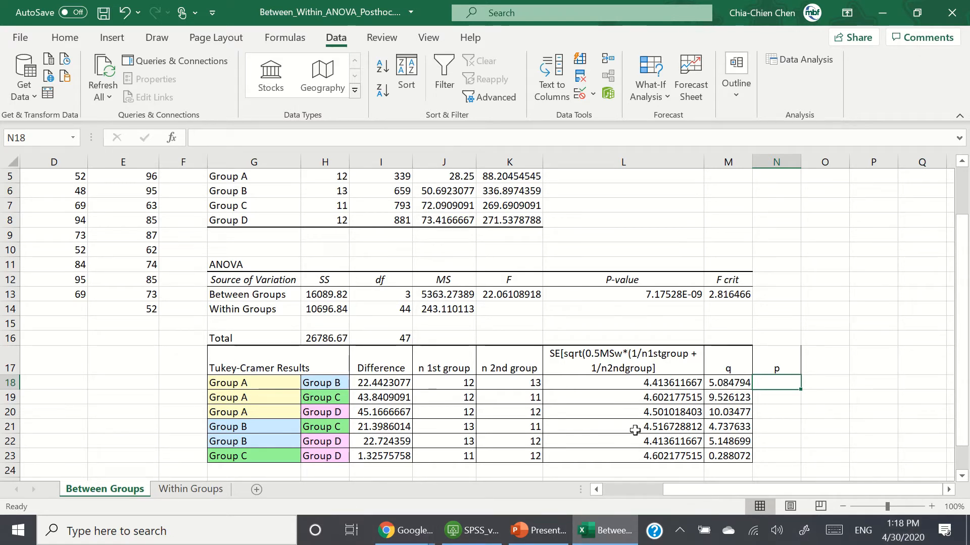
Step: Format the q values in M18:M23 as bold with automatic black font color
drag(735, 385, 729, 457)
click(68, 42)
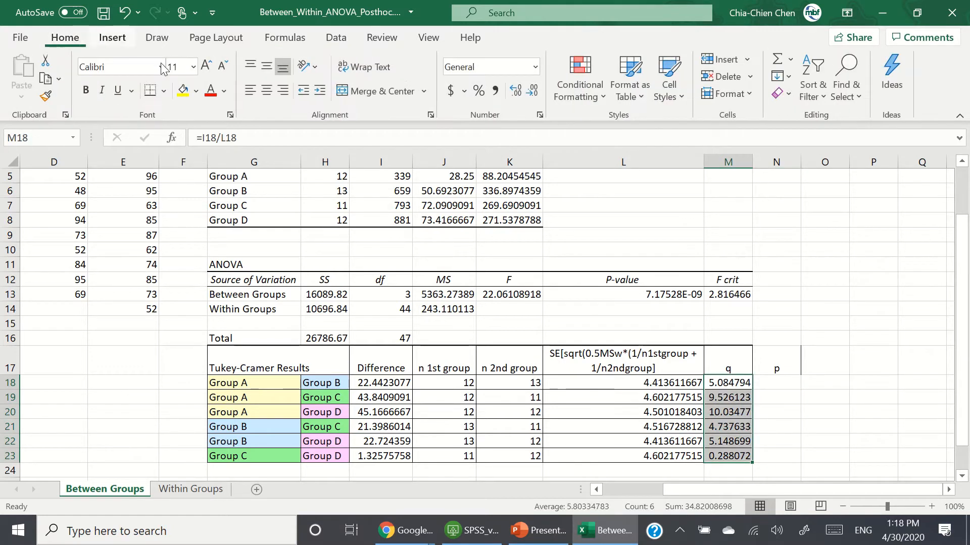
click(210, 91)
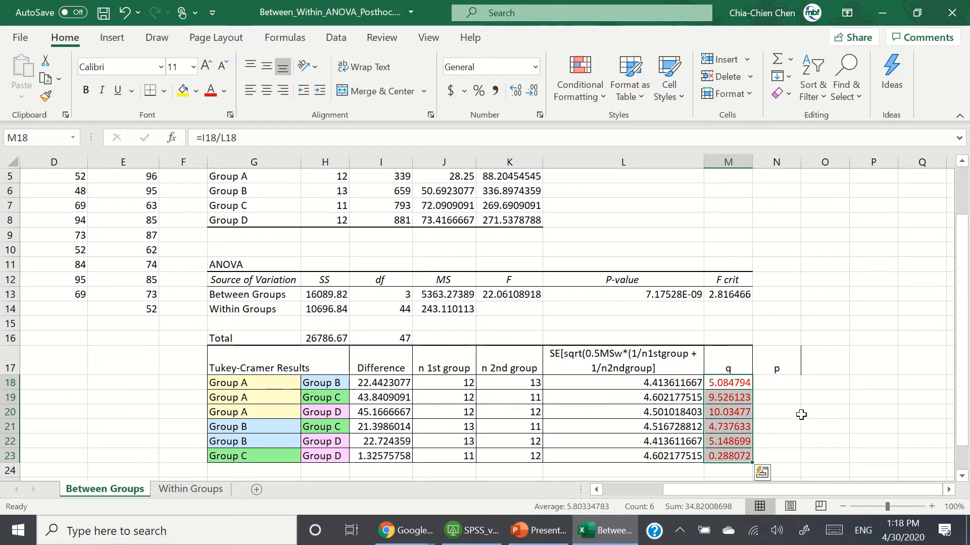
click(86, 90)
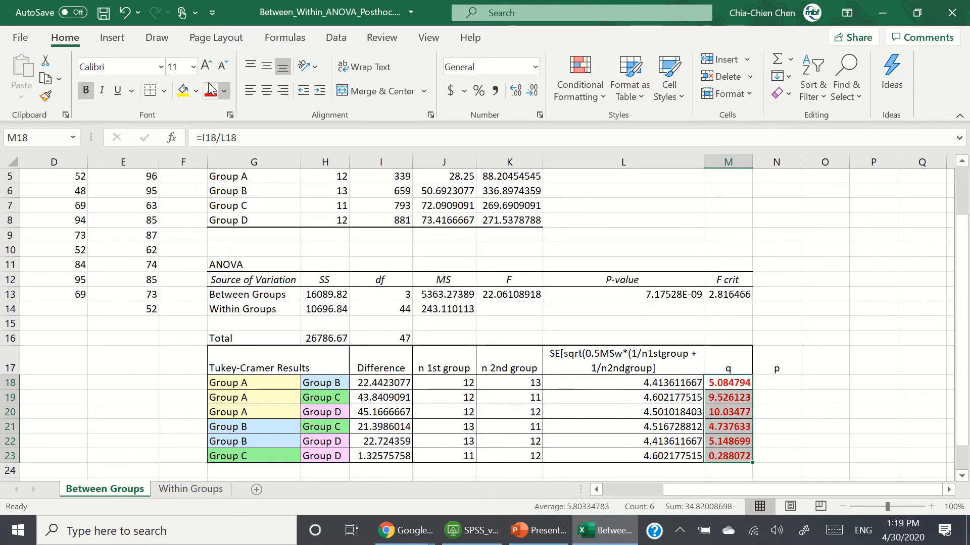
click(224, 91)
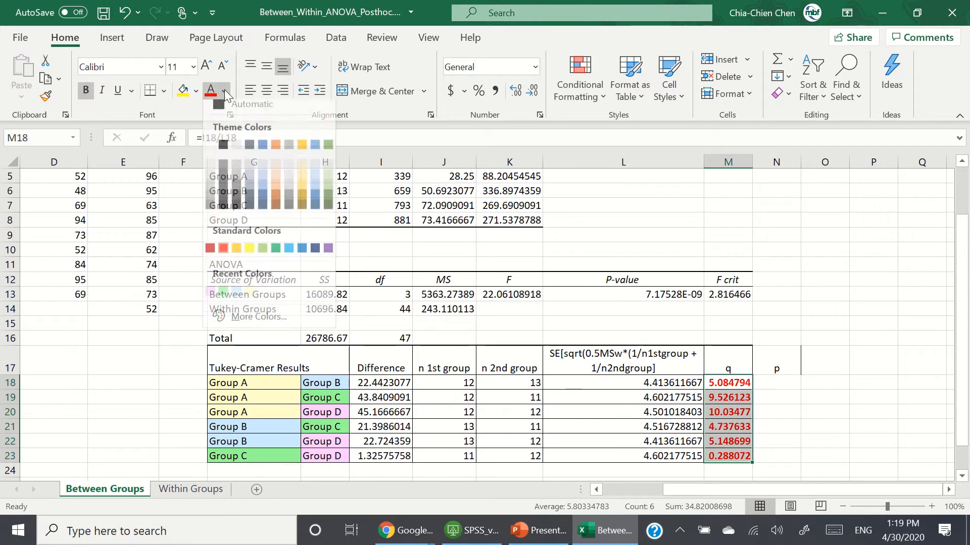
click(223, 153)
click(818, 407)
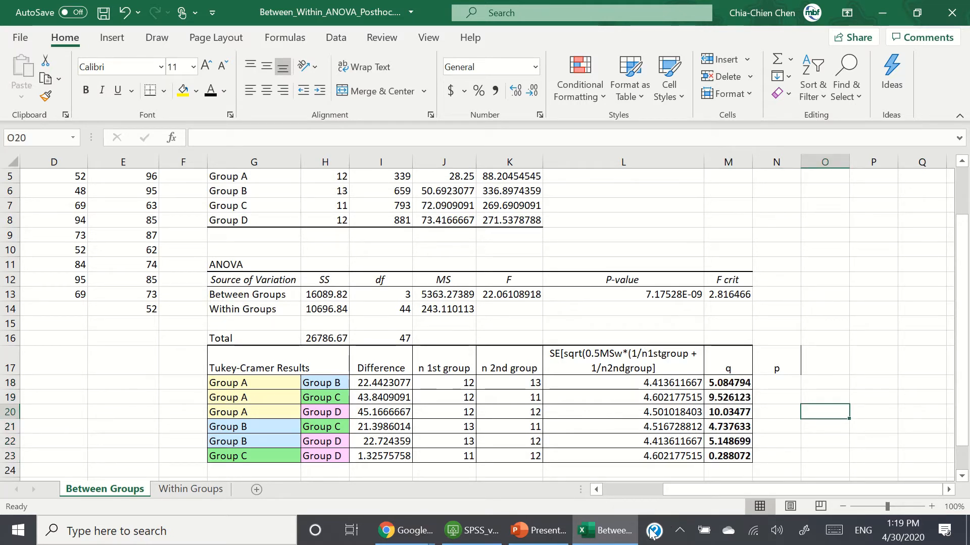
Step: Consult the studentized range Q table in the browser again, then return to the spreadsheet
mouse_move(397, 537)
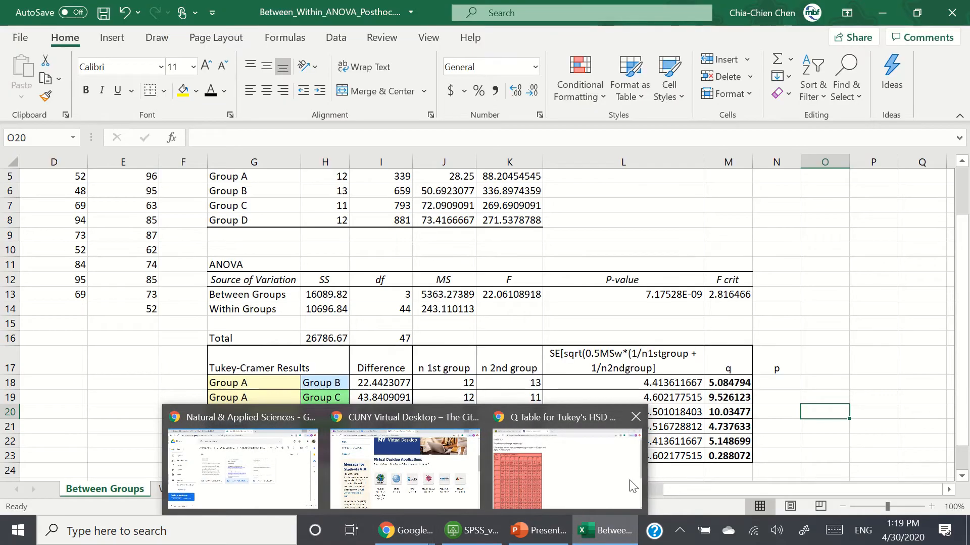
mouse_move(626, 486)
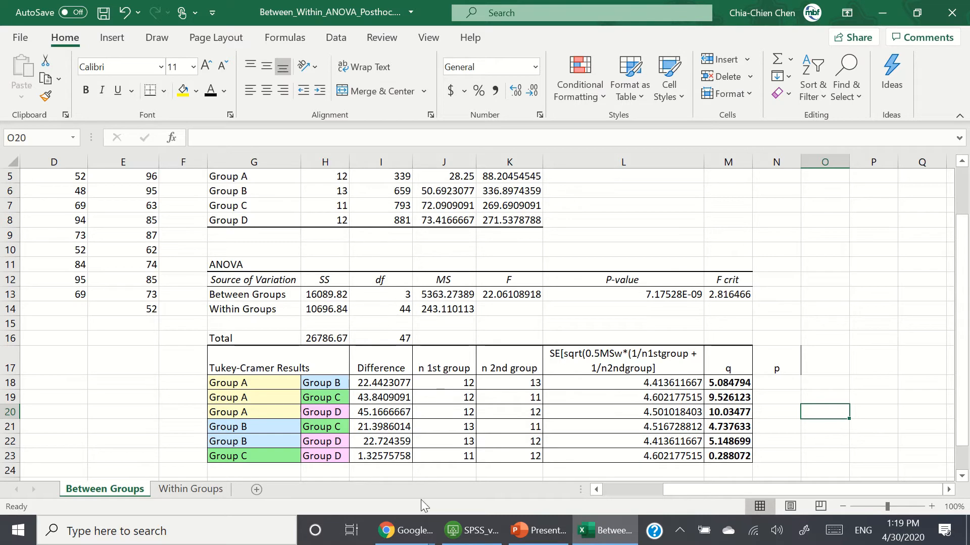
click(415, 536)
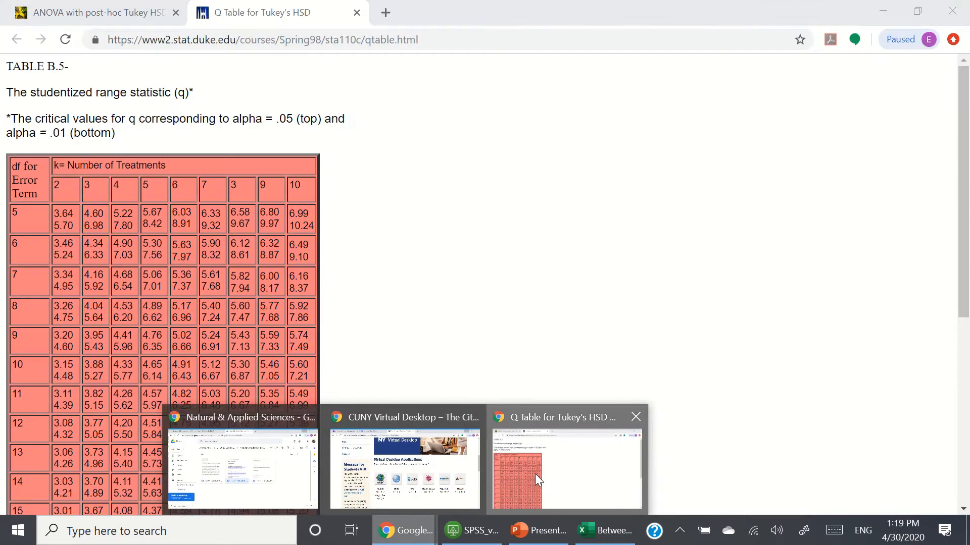
click(535, 473)
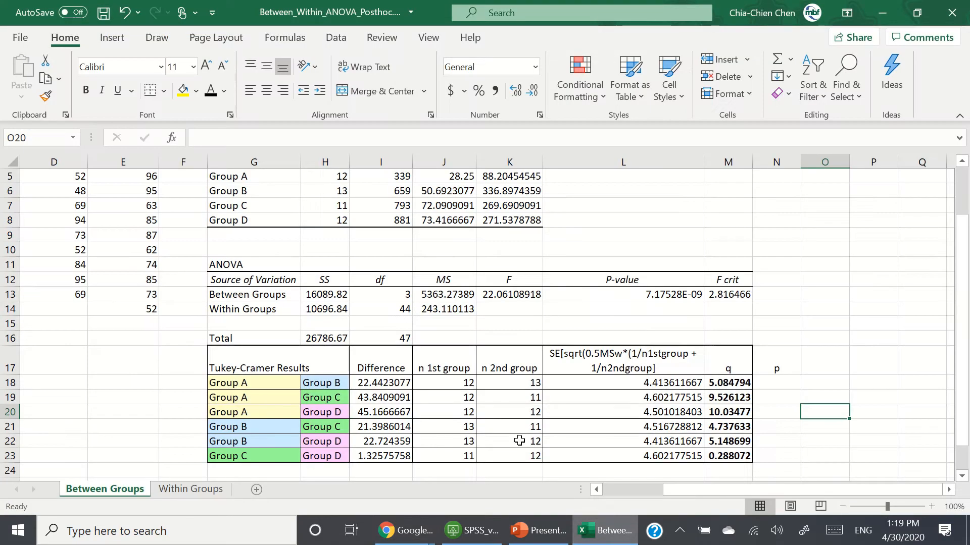
click(604, 530)
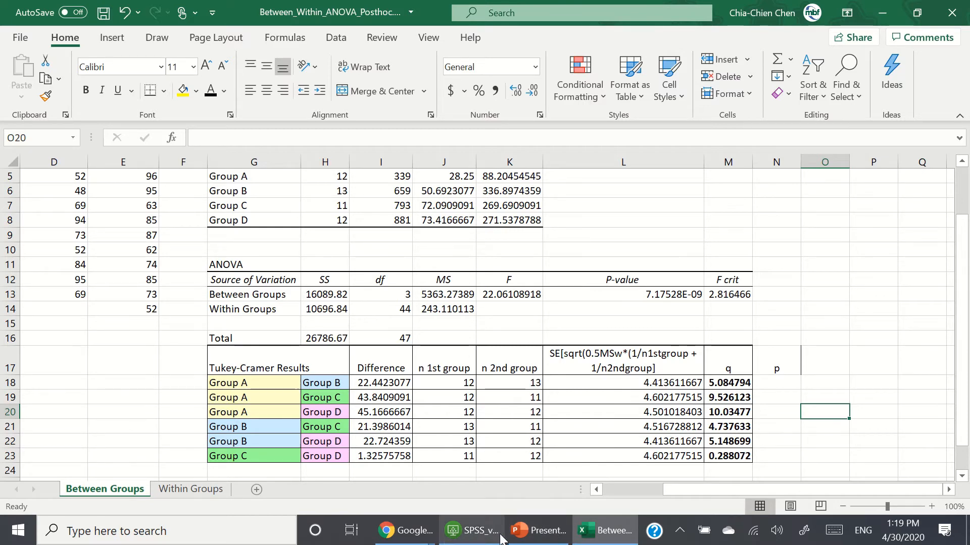
Step: Look up the studentized range critical values for 40 error df and 4 treatments in the browser's Q table, then return to the spreadsheet
click(412, 539)
click(532, 479)
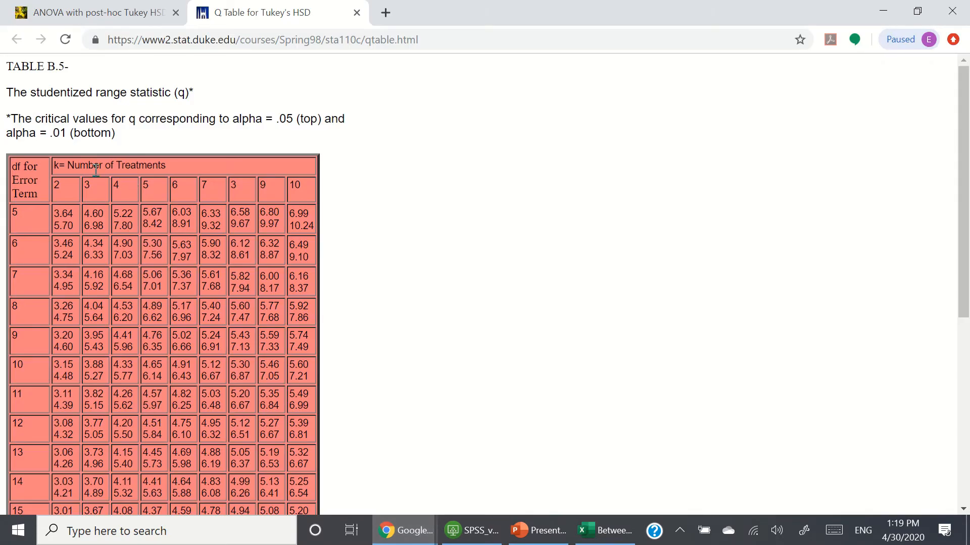
scroll(89, 257, down, 3)
scroll(65, 172, up, 1)
scroll(66, 172, down, 4)
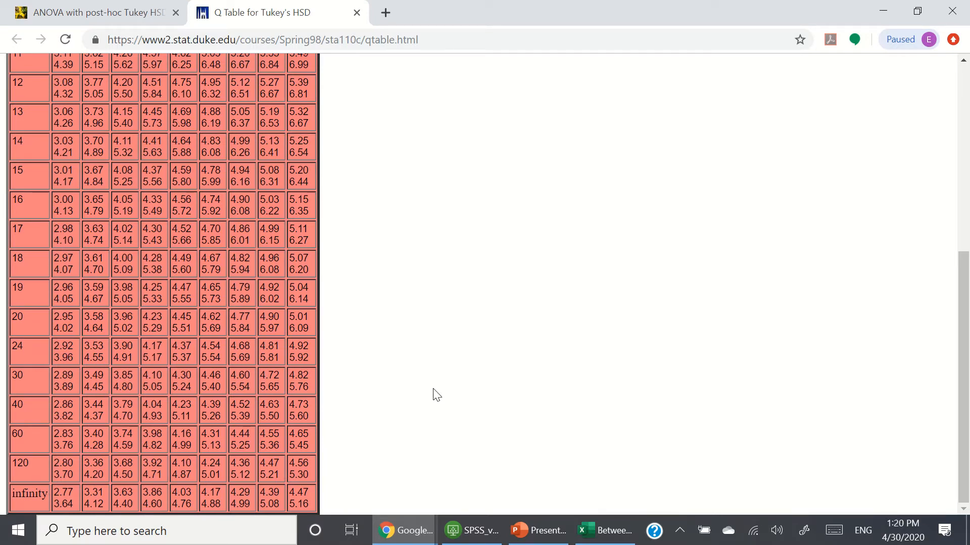
scroll(436, 394, up, 7)
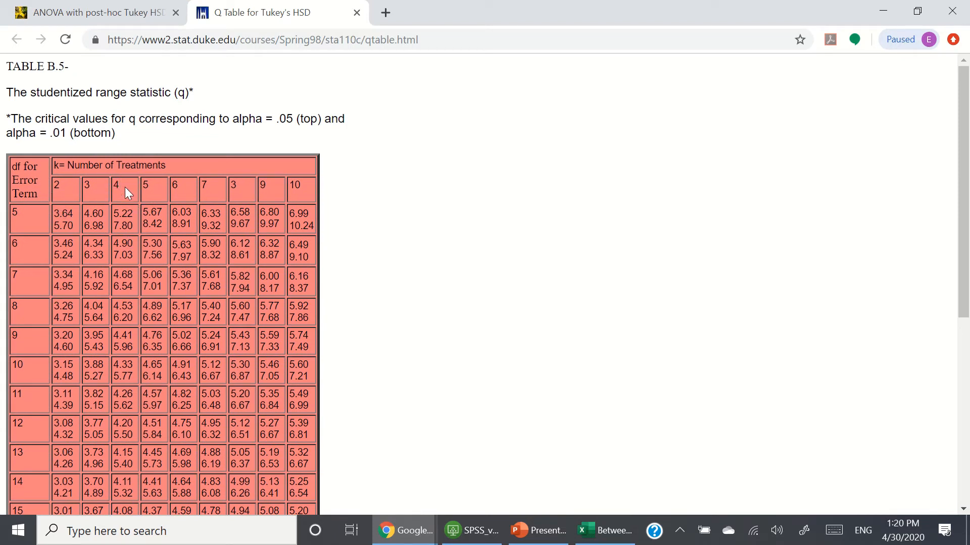
scroll(125, 187, down, 6)
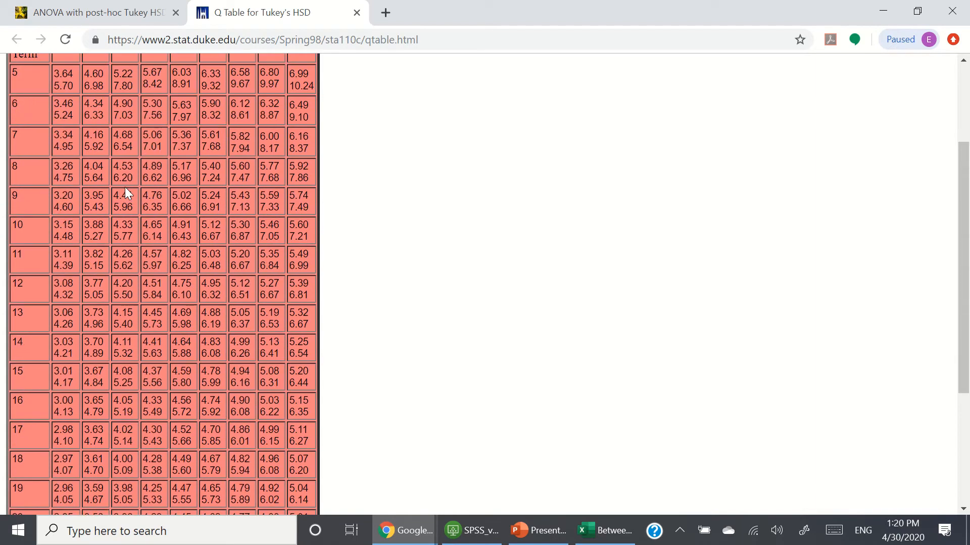
scroll(123, 388, down, 1)
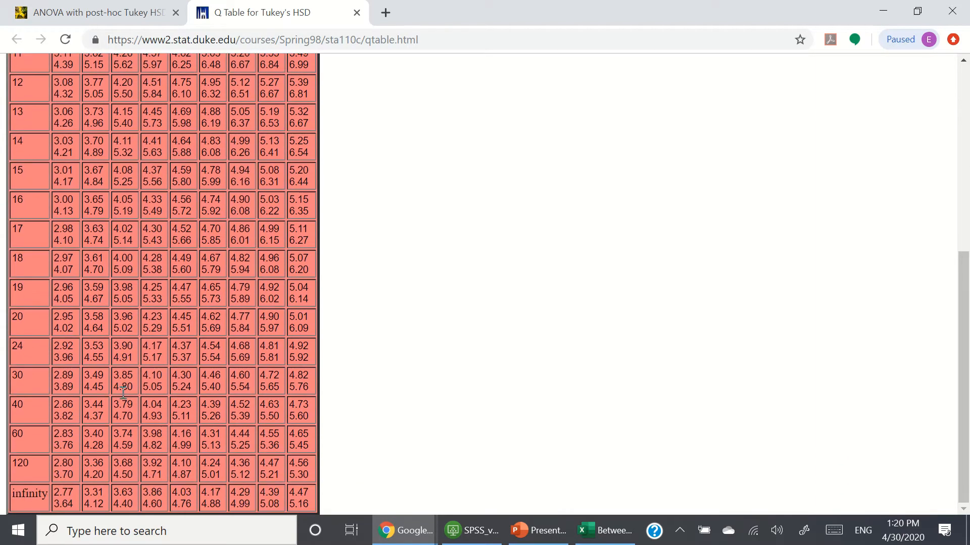
mouse_move(132, 417)
mouse_down()
mouse_move(91, 411)
mouse_move(116, 411)
mouse_up()
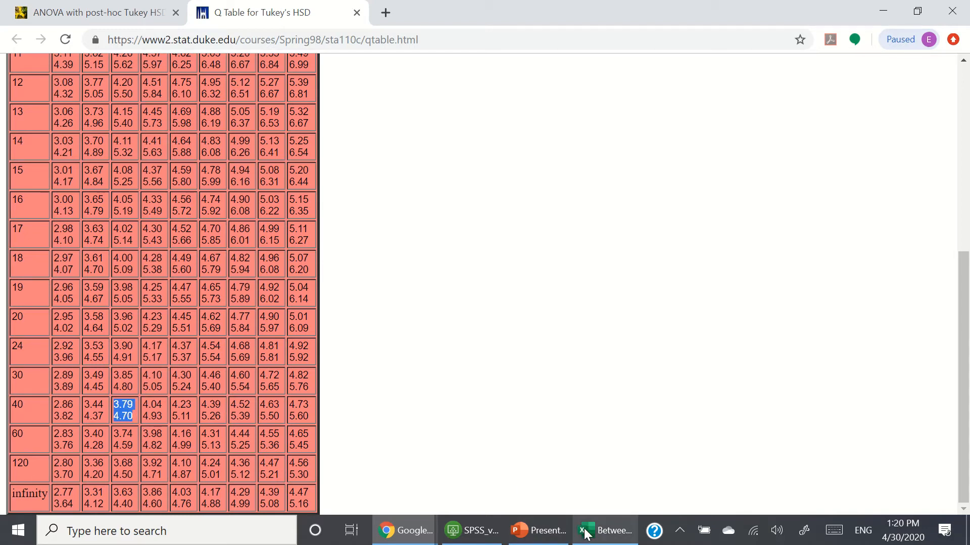
click(602, 530)
Step: Enter <0.05 as the p value for the Group A versus Group B comparison in N18
click(776, 381)
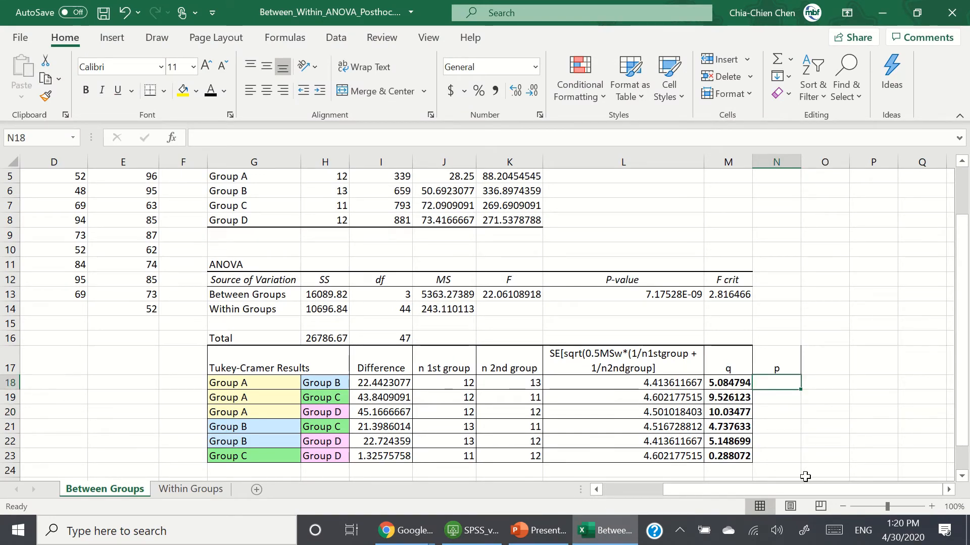
text(<)
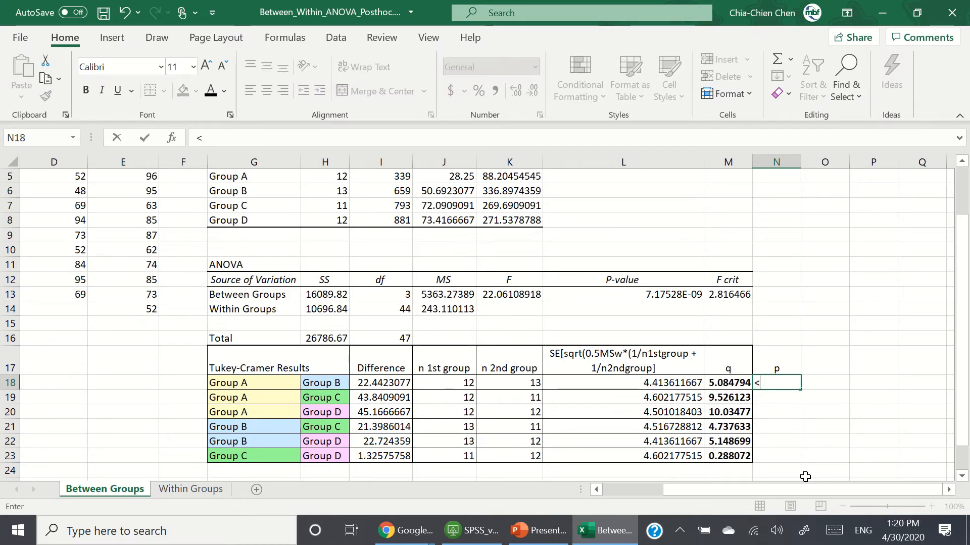
text(0.05)
key(Return)
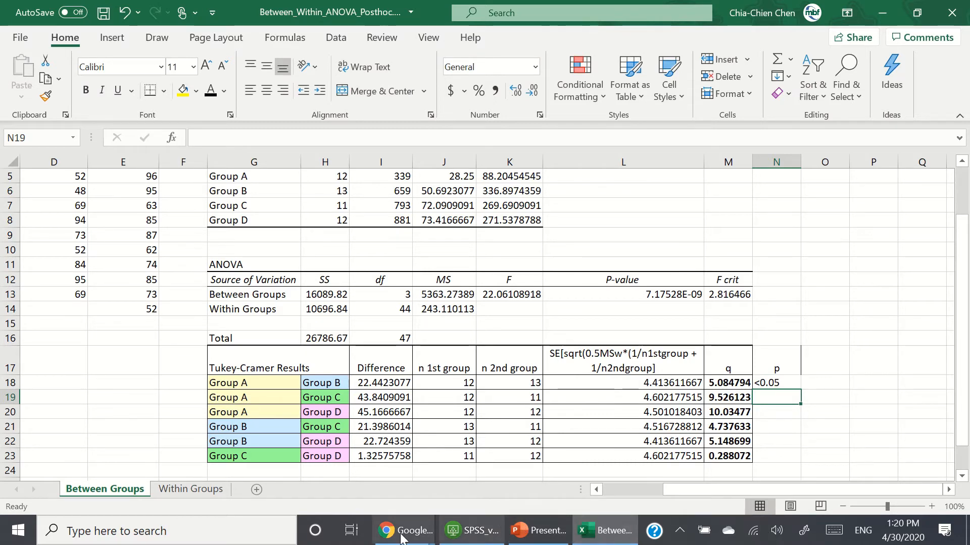
Step: Recheck the Q table, then change the p value in N18 to <0.01
mouse_move(397, 522)
click(529, 469)
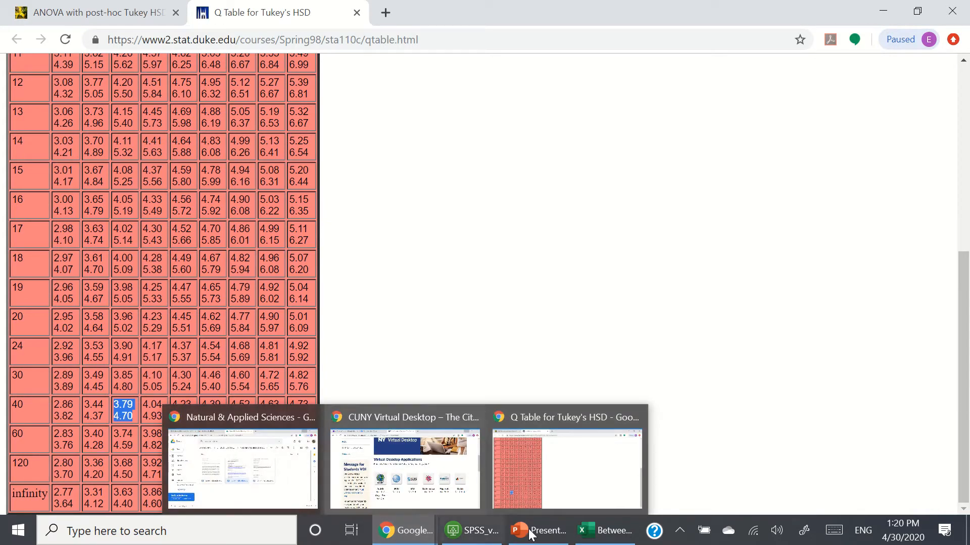
click(605, 531)
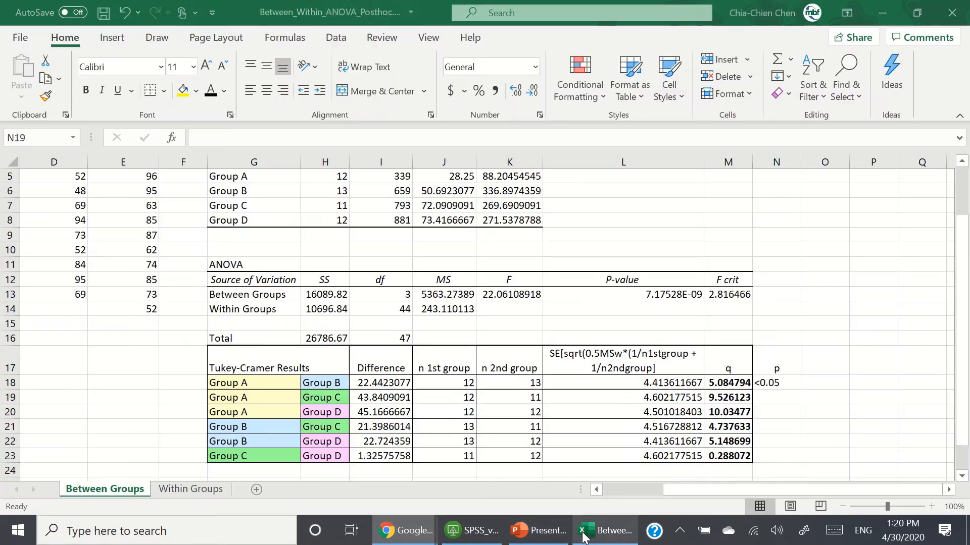
click(771, 386)
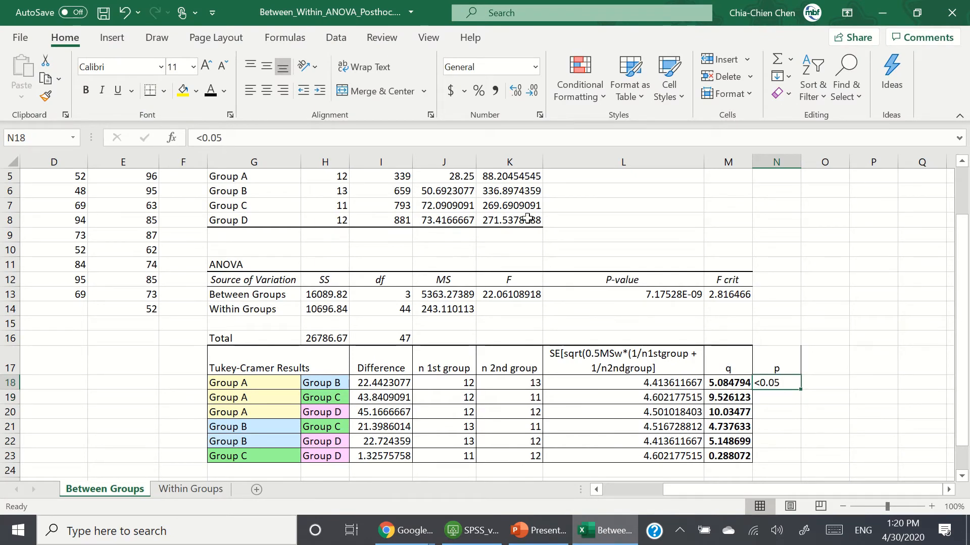
click(475, 138)
key(BackSpace)
text(1)
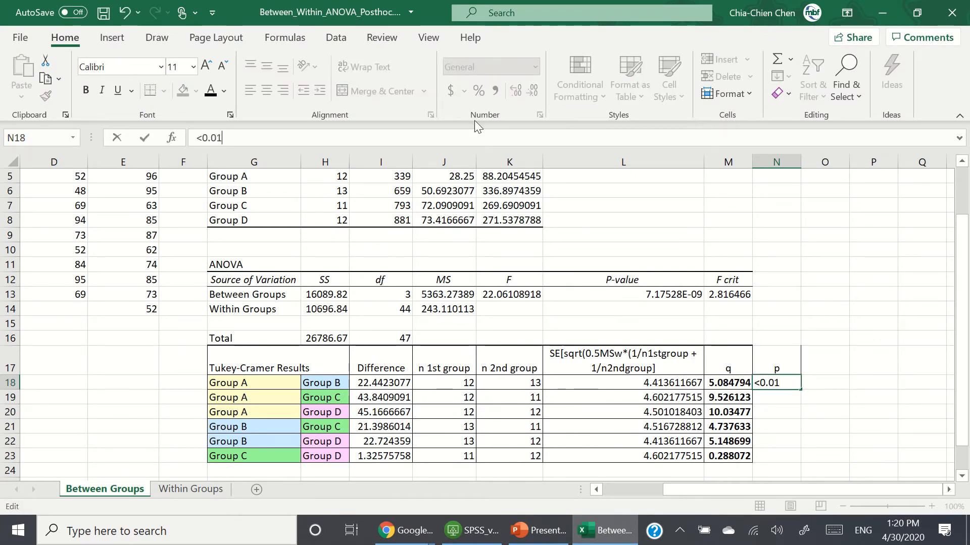
click(824, 399)
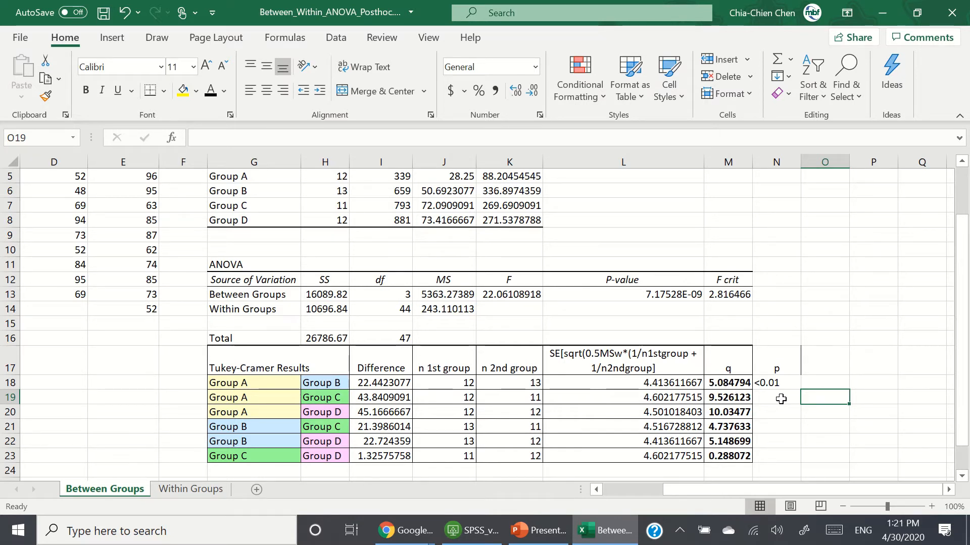
Step: Copy <0.01 from N18 into N19:N20 and N22
click(781, 384)
key(ctrl+c)
drag(782, 399, 783, 412)
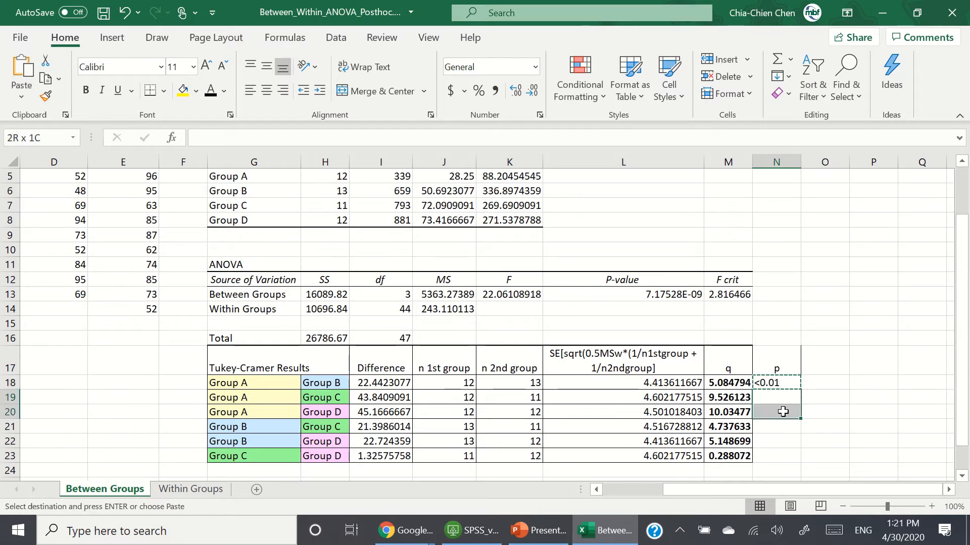
key(ctrl+v)
click(782, 442)
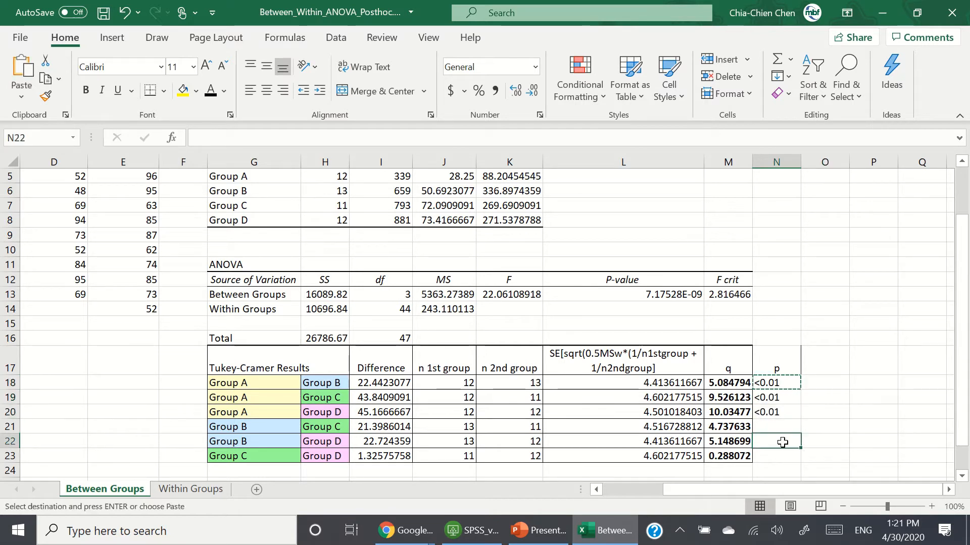
key(ctrl+v)
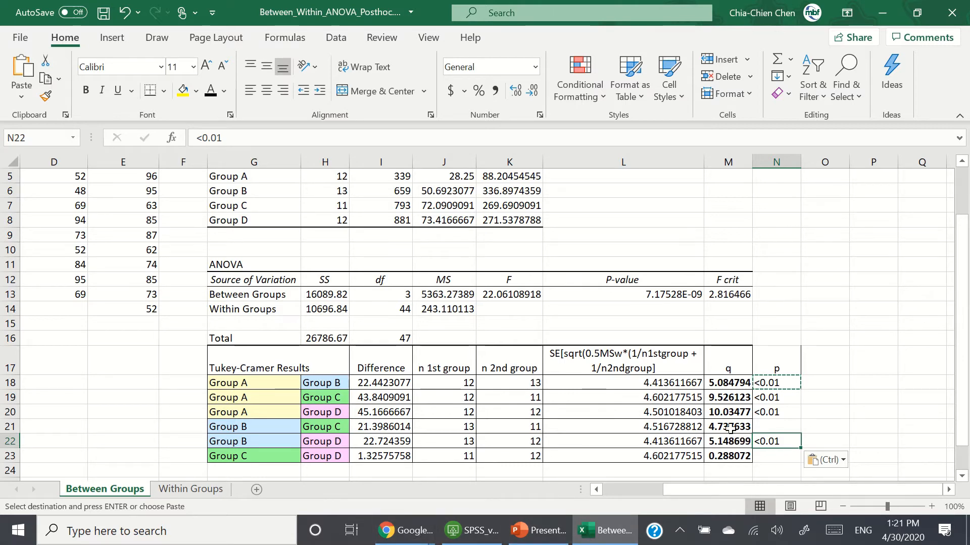
Step: Glance at the Q table again, then copy <0.01 into N21 for the Group B versus Group C comparison
mouse_move(413, 536)
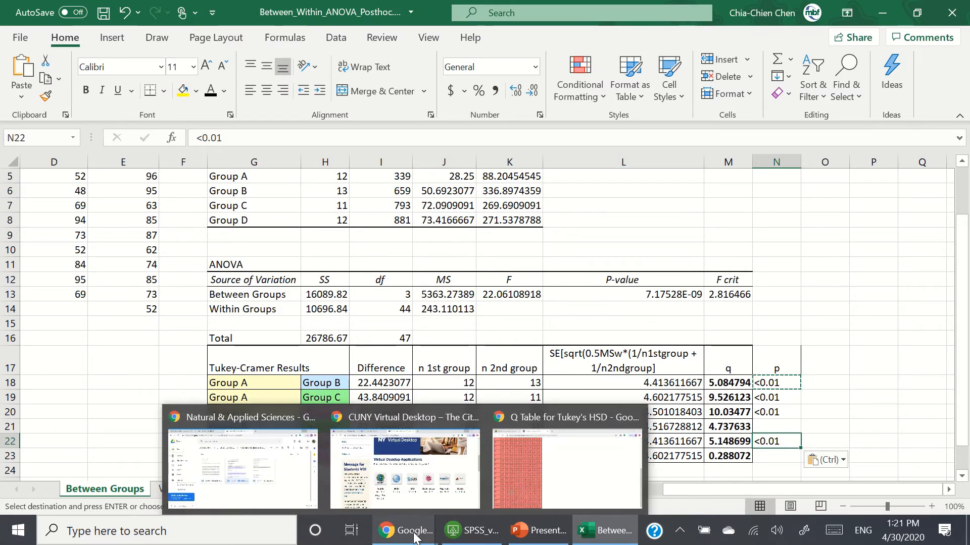
click(566, 470)
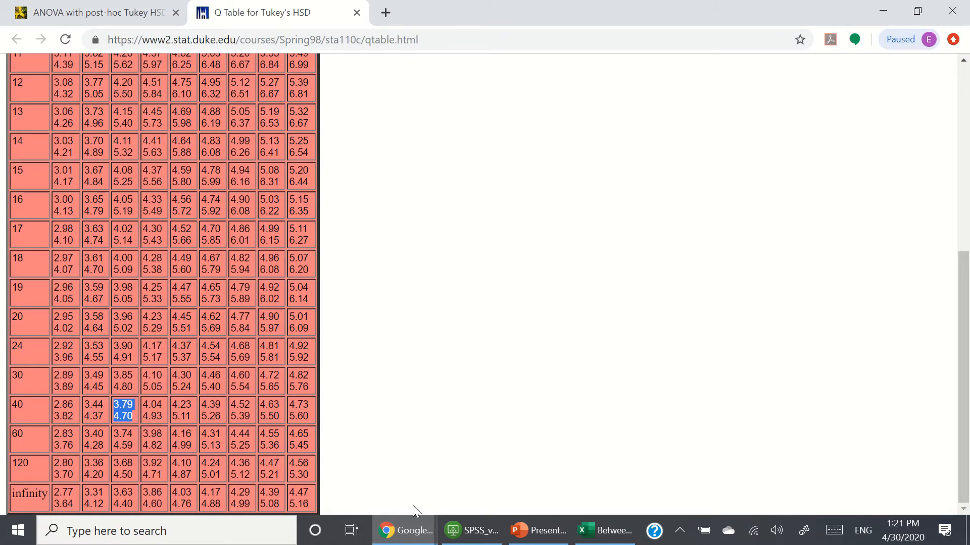
click(604, 530)
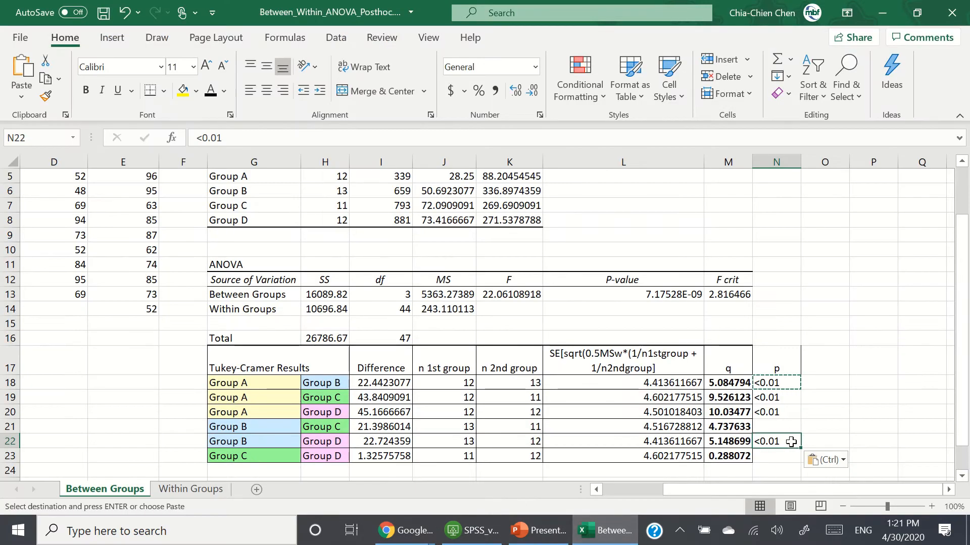
key(ctrl+c)
click(785, 427)
key(ctrl+v)
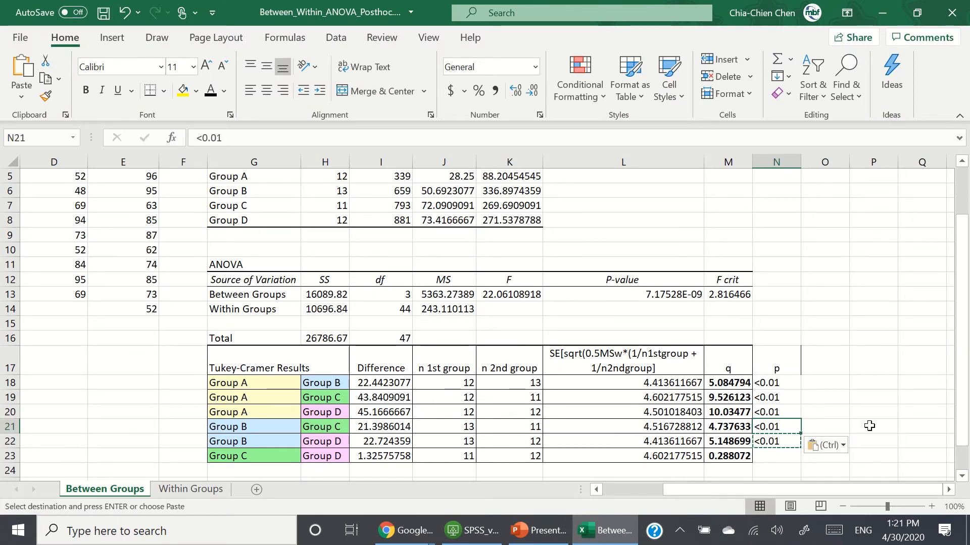
click(870, 426)
key(Escape)
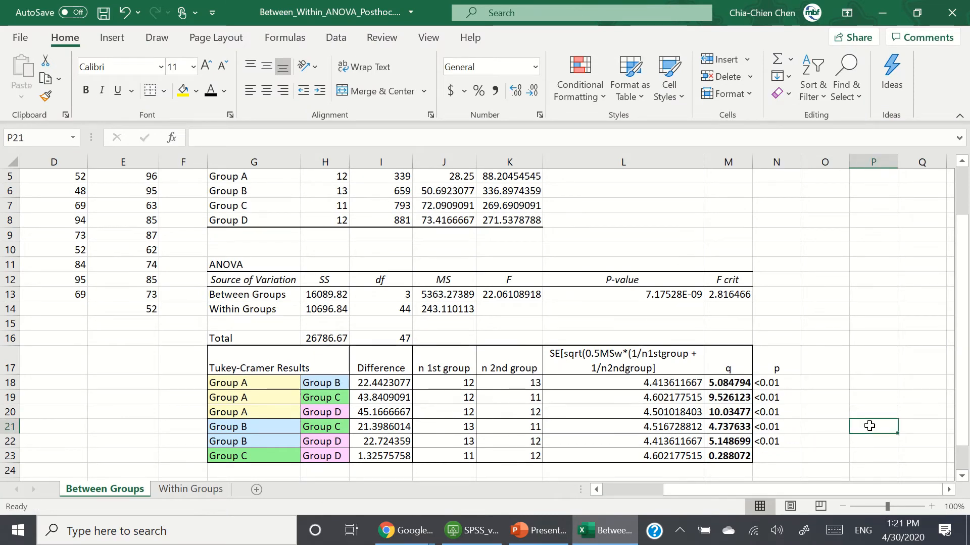
Step: Compare the Group C versus Group D q value with the Q table, then enter >0.05 in N23
click(730, 456)
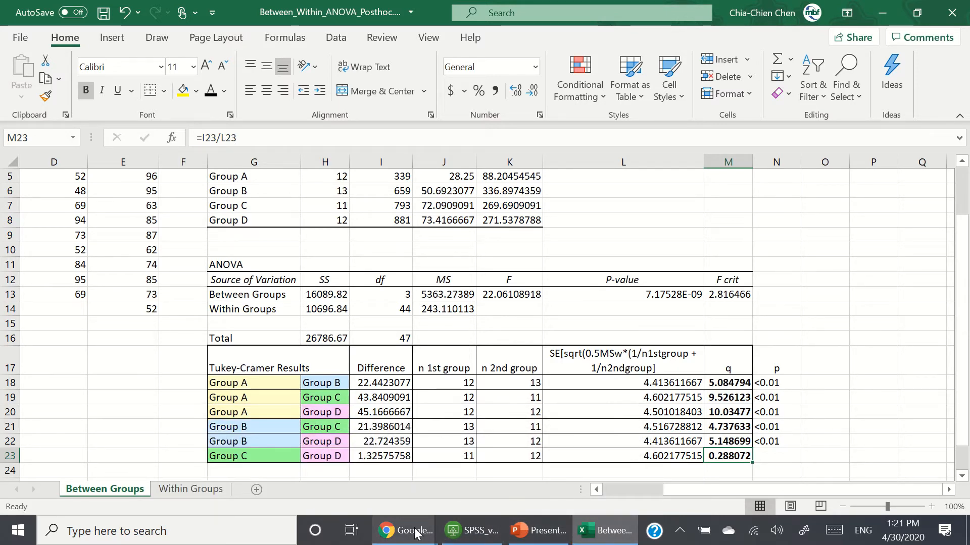
mouse_move(404, 530)
click(563, 461)
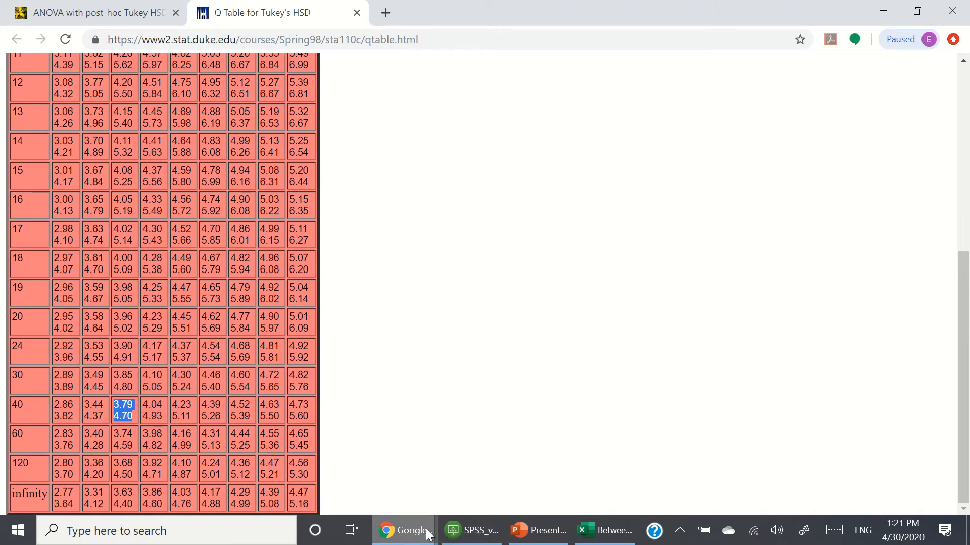
mouse_move(429, 534)
click(601, 531)
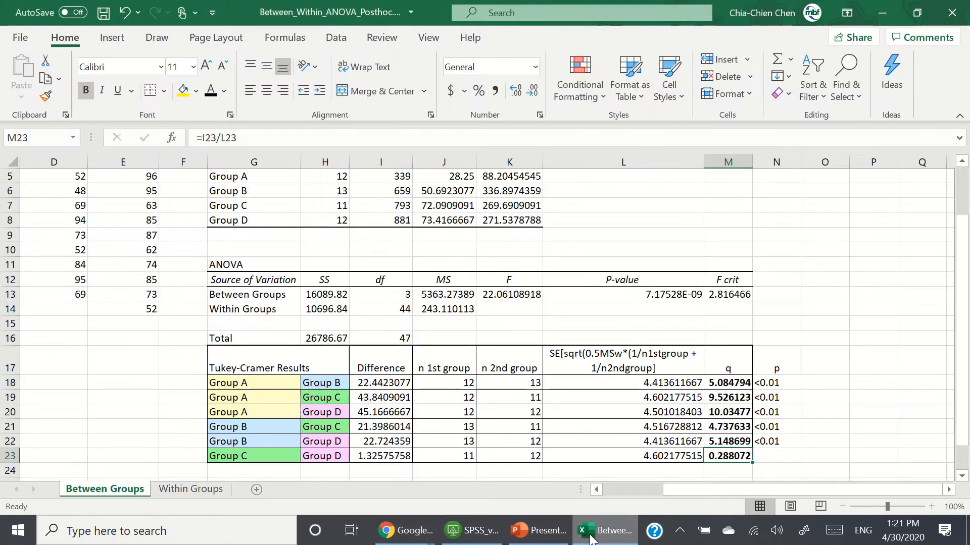
click(796, 453)
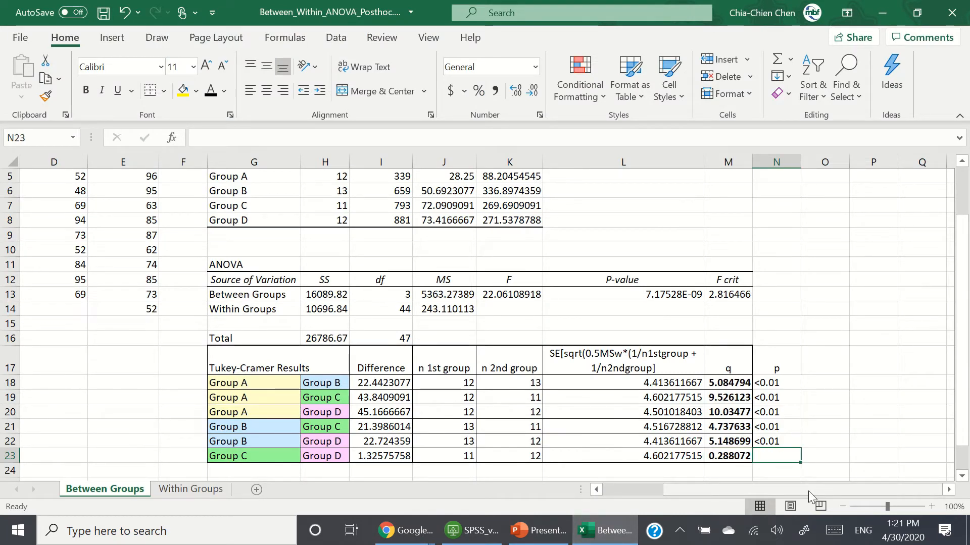
text(>0.05)
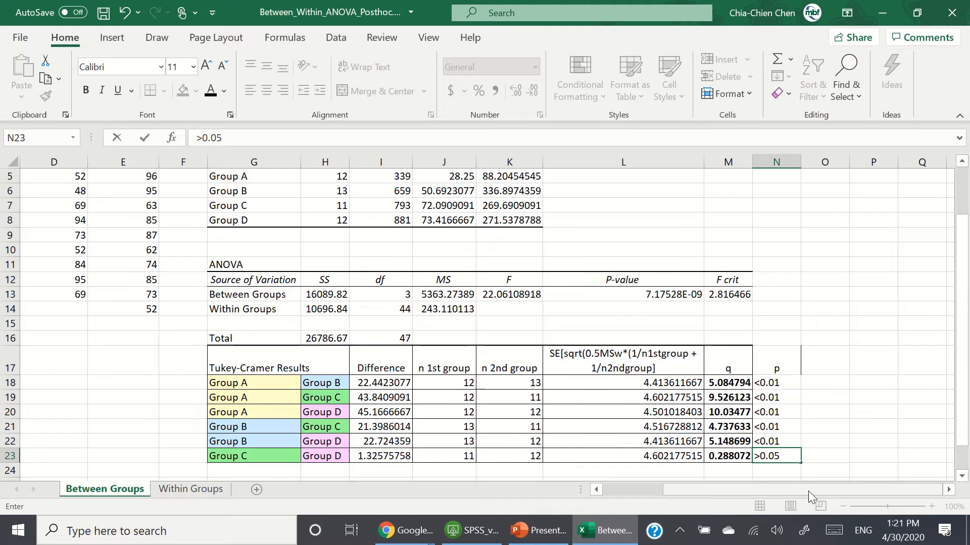
key(Return)
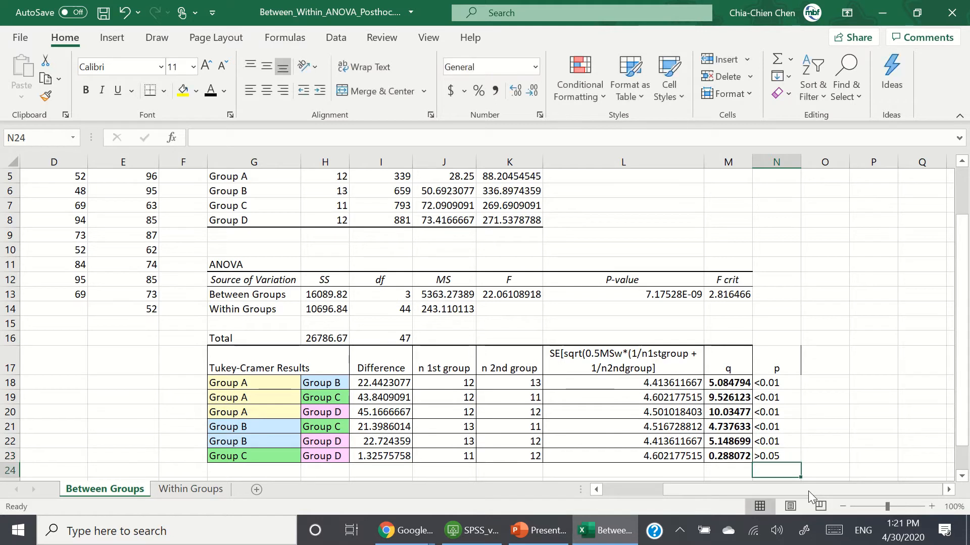
Step: Set the font color of the <0.01 p values in N18:N22 to red
key(Up)
key(Up)
key(Up)
key(Up)
key(Up)
key(Up)
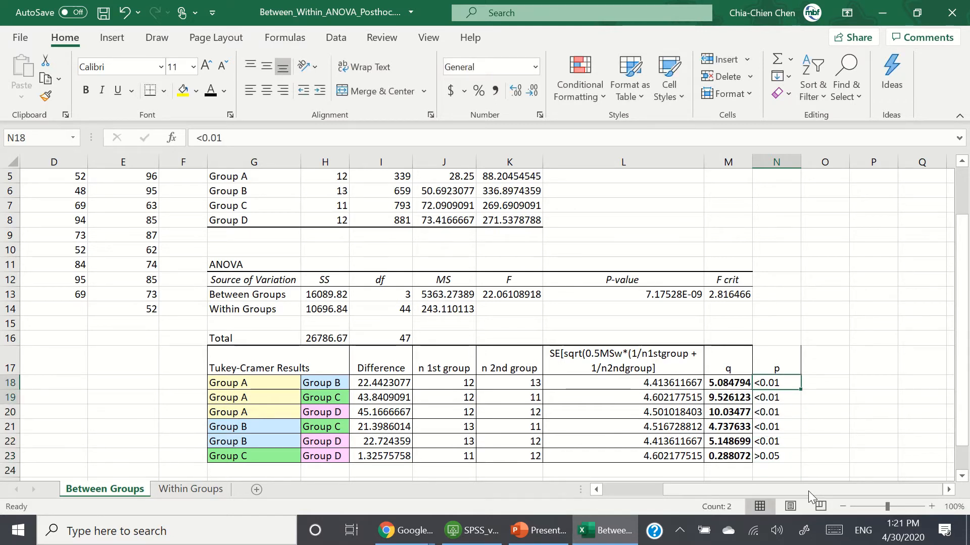
key(shift+Down)
key(shift+Down)
key(shift+Down)
key(shift+Down)
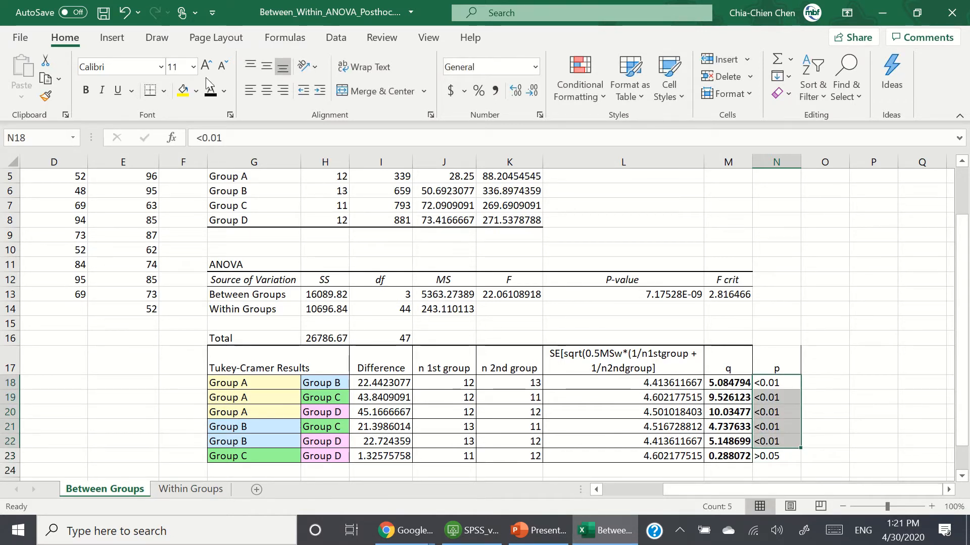
click(226, 89)
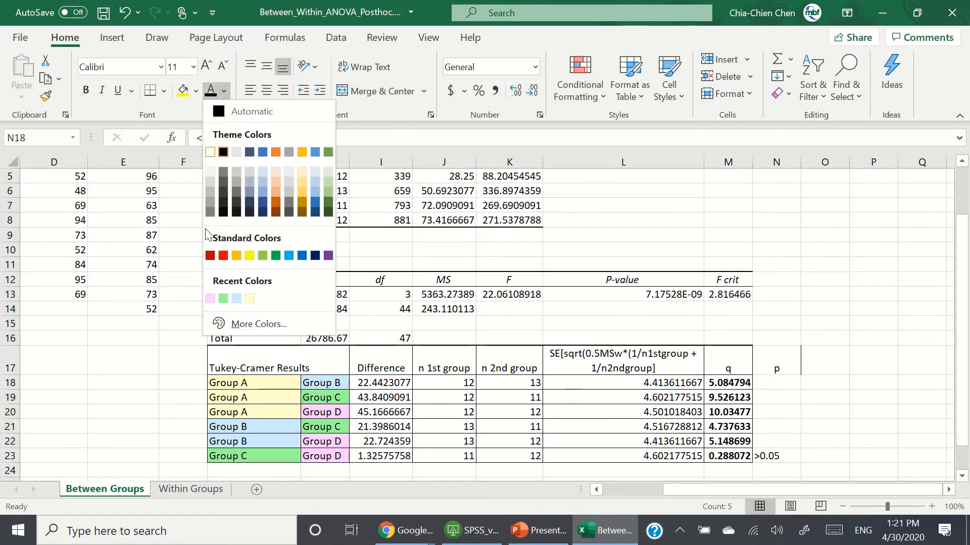
click(223, 256)
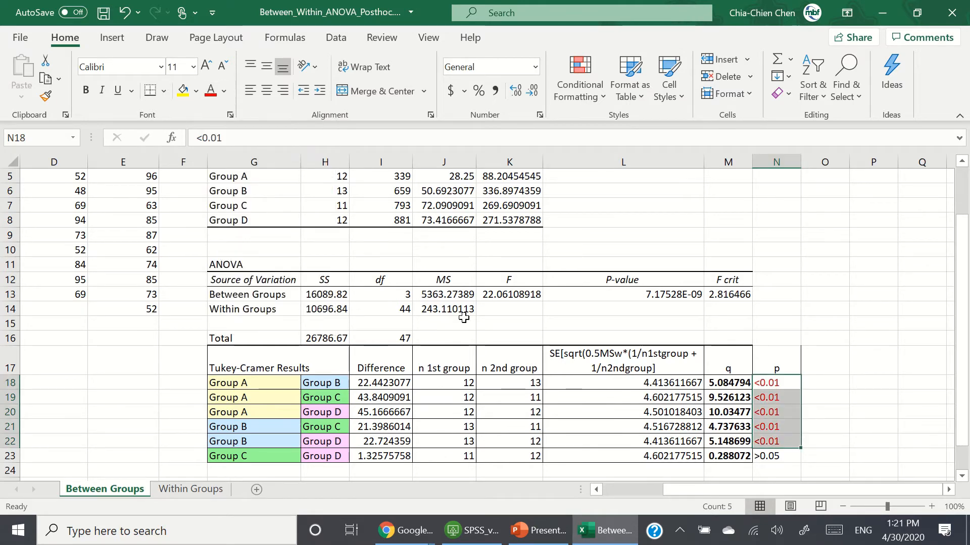
Step: Deselect the range and save the workbook
click(855, 407)
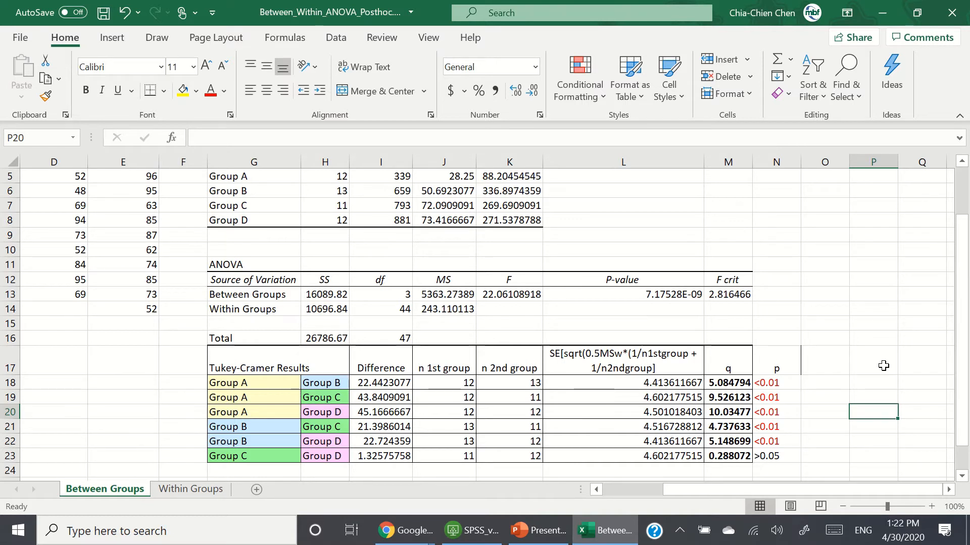
click(102, 14)
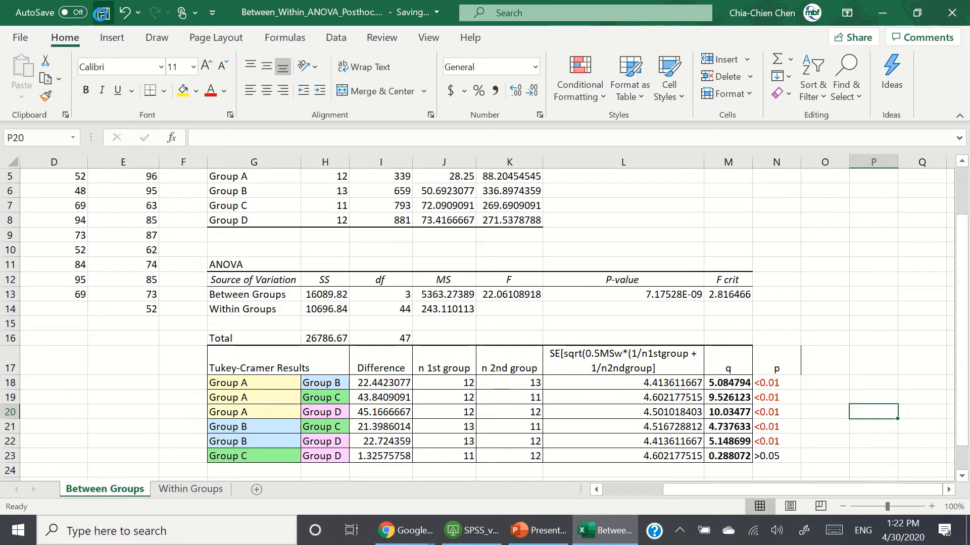
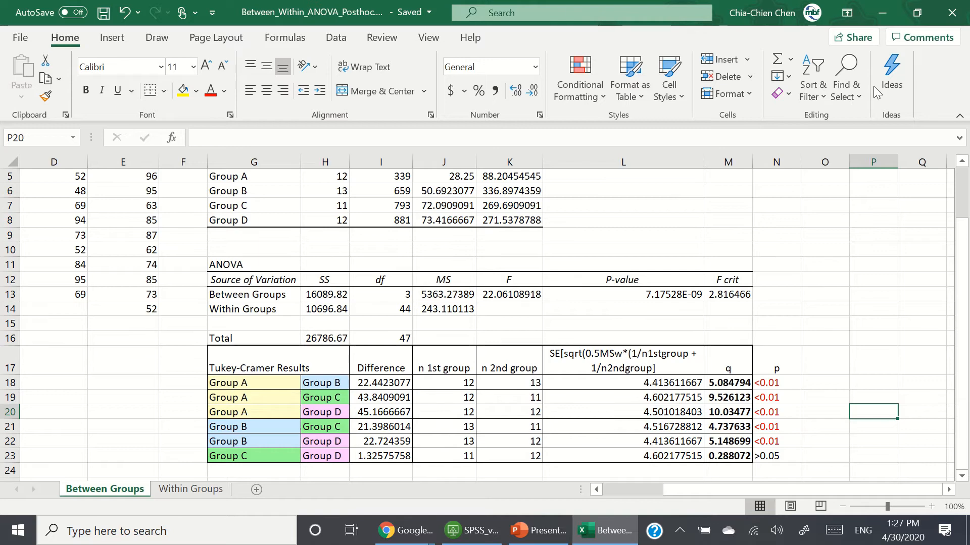
Step: Open the Within Groups sheet holding the repeated-measures motivation scores
click(218, 490)
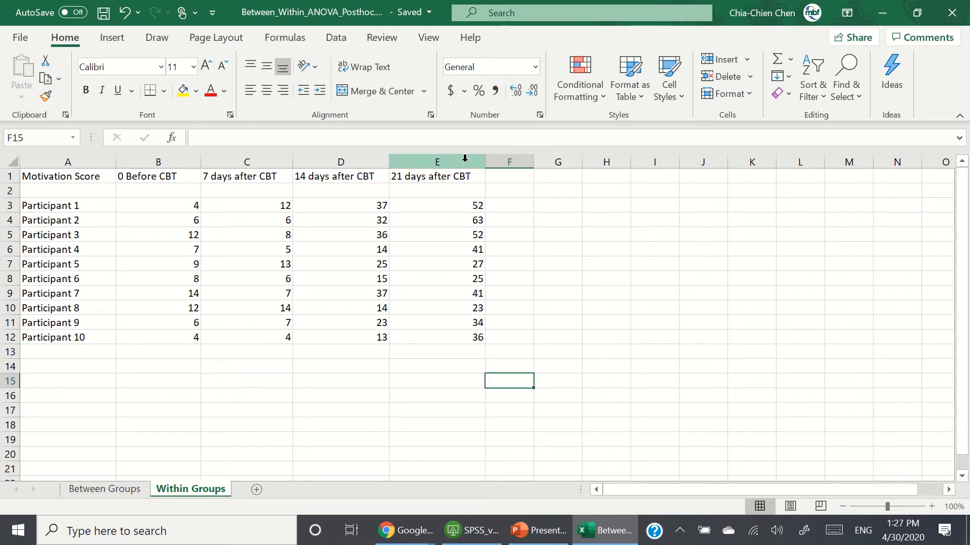
click(882, 12)
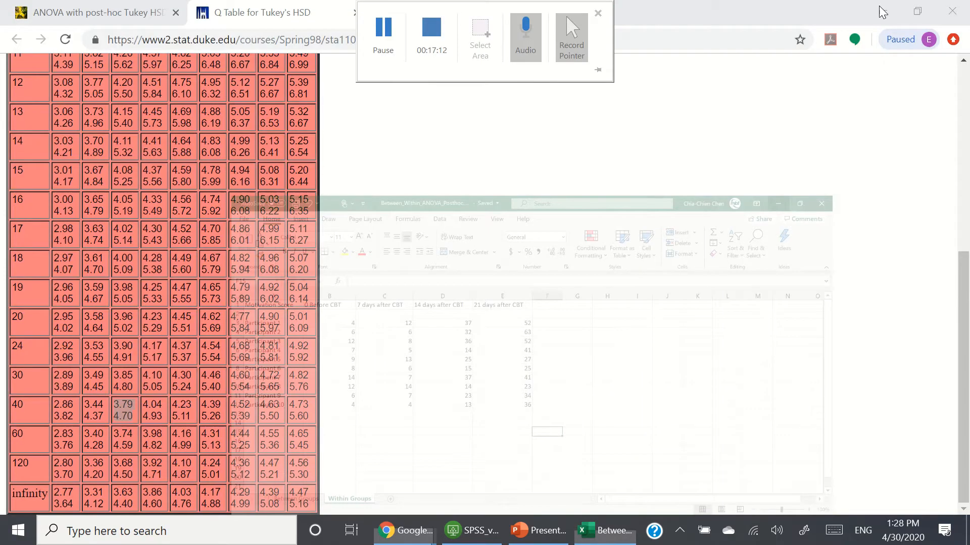
Step: Search Google for "can i do a tukey cramer in repeated measures anova" in a new browser tab
click(410, 531)
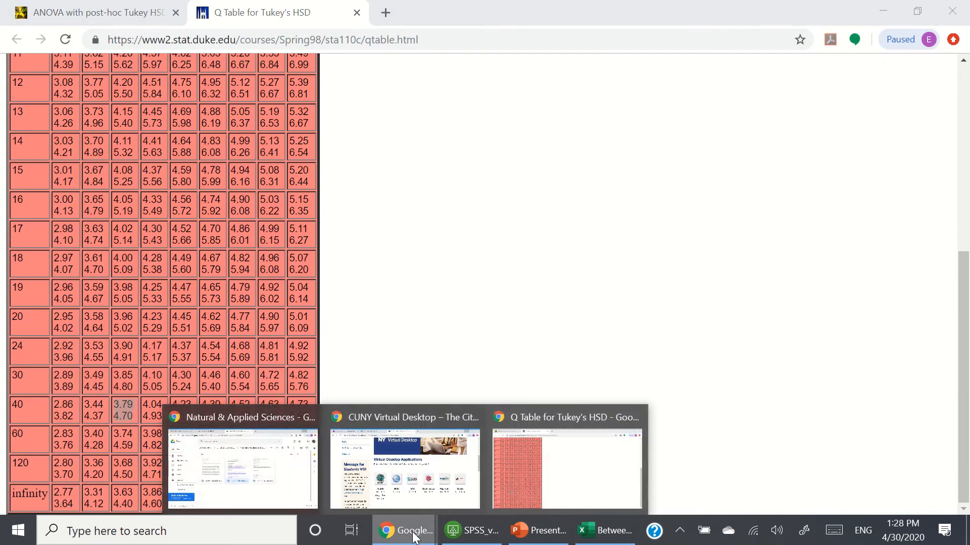
click(388, 52)
click(589, 208)
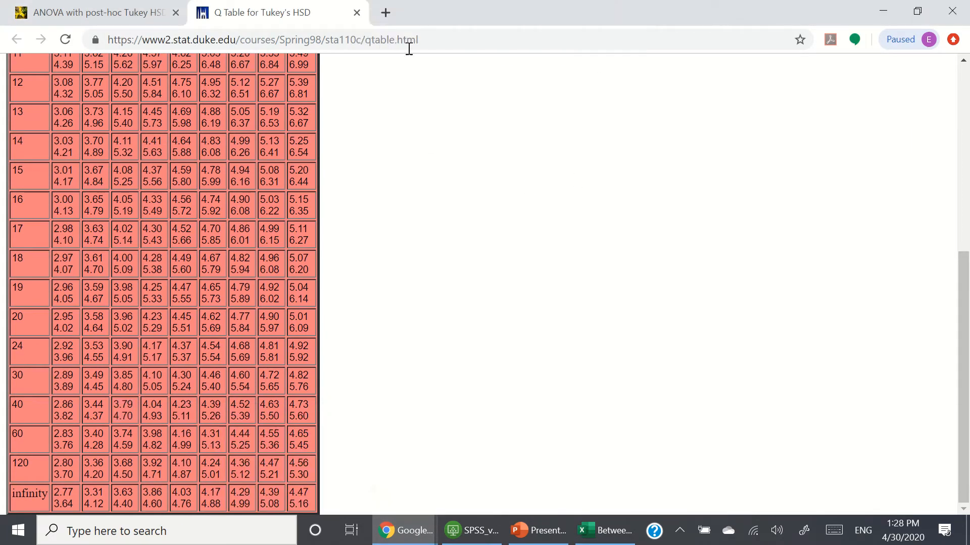
click(387, 14)
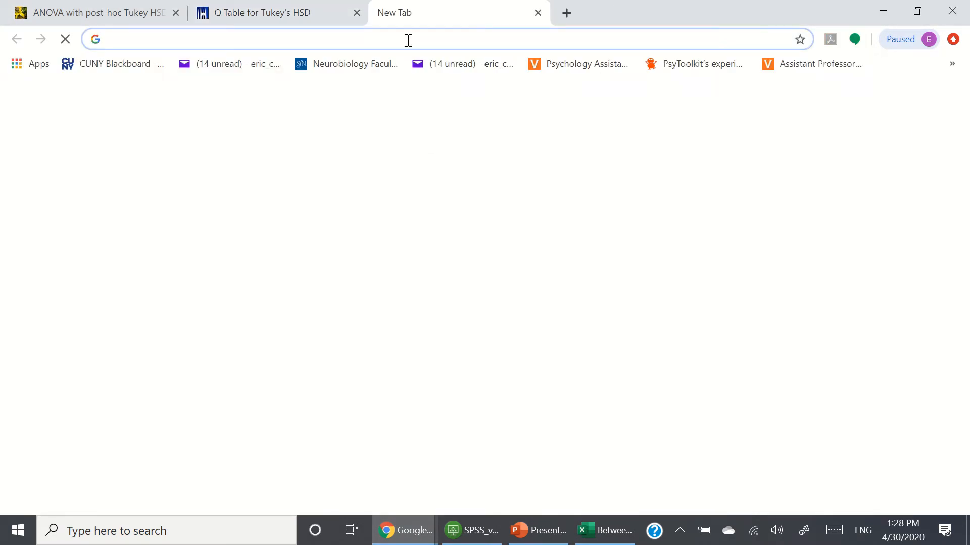
text(can i do )
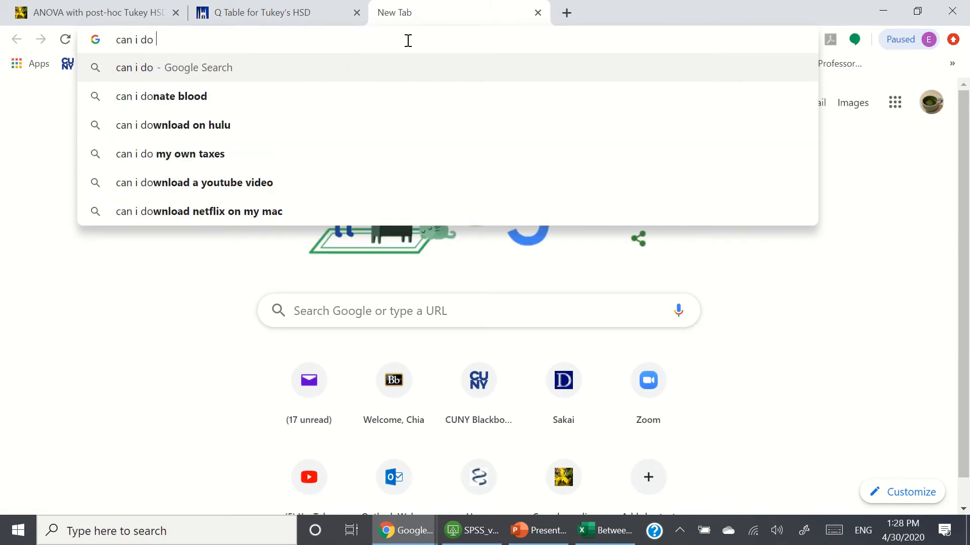
text(a tukey )
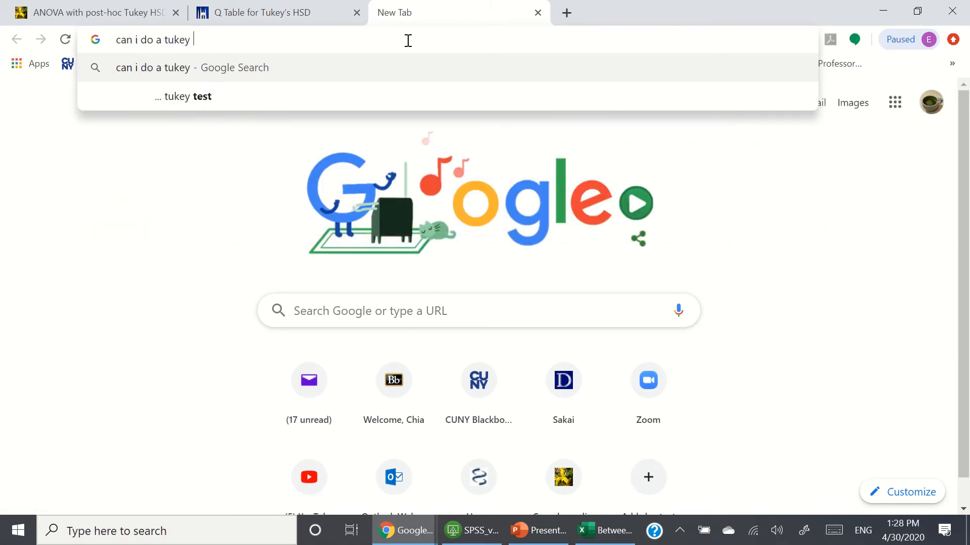
text(cramer )
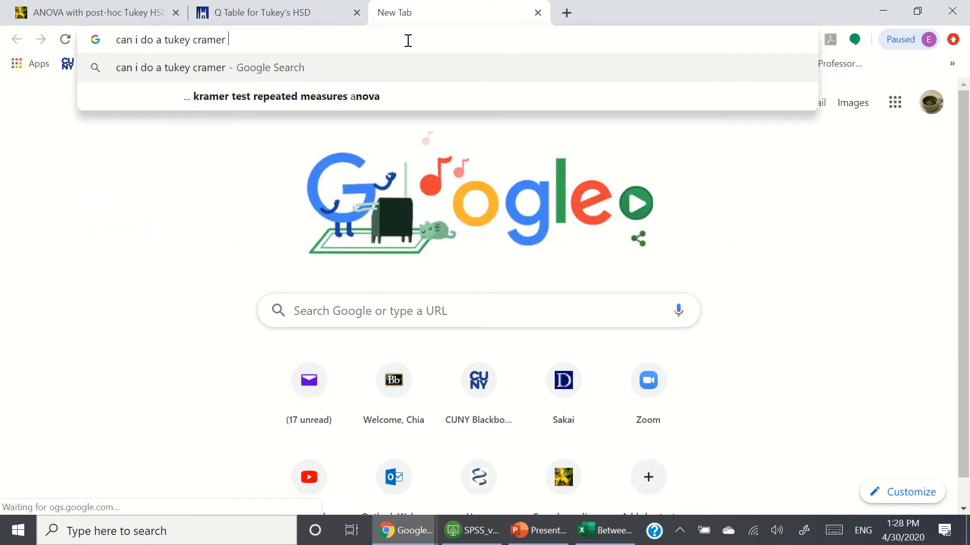
text(in repe)
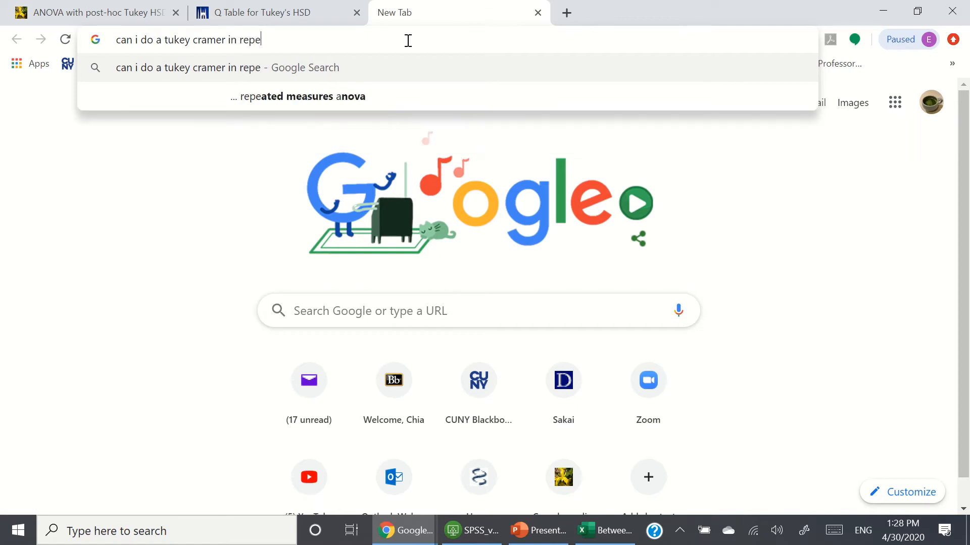
key(Down)
key(Return)
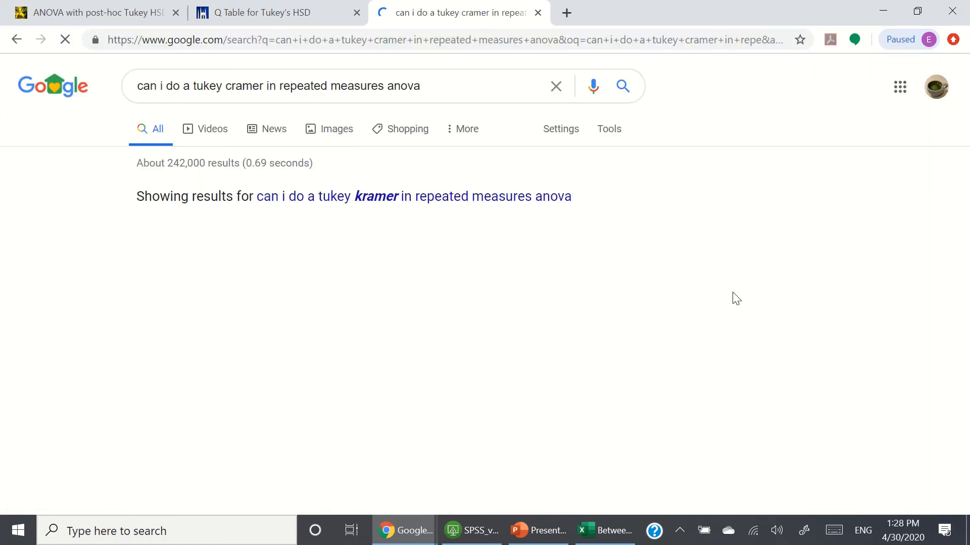
Step: Expand the "When would you use a repeated measures Anova?" answer and browse the search results
scroll(59, 336, down, 5)
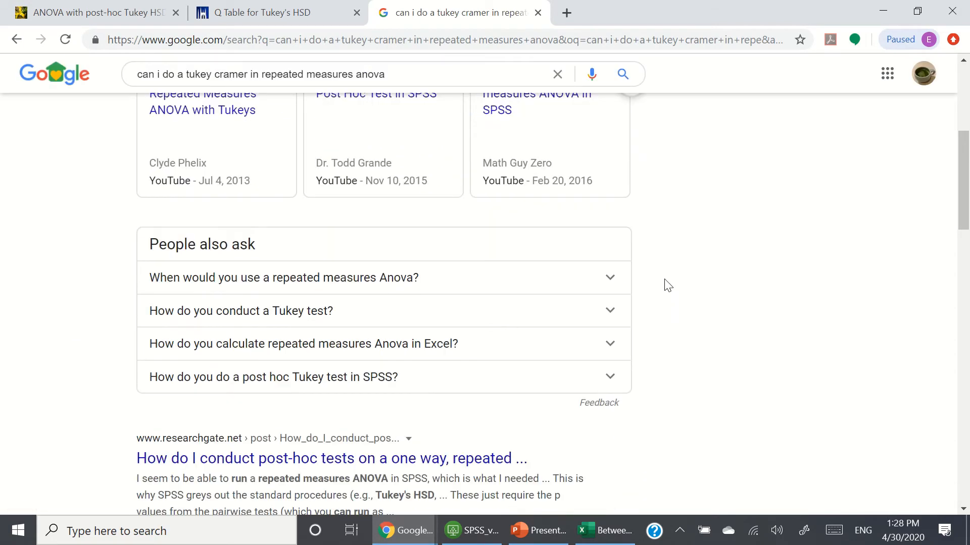
click(608, 283)
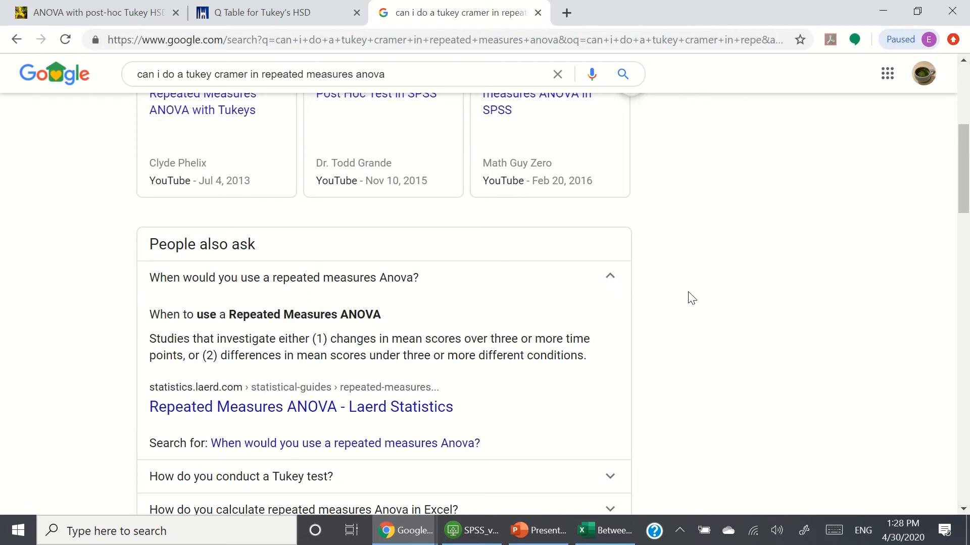
scroll(693, 299, down, 2)
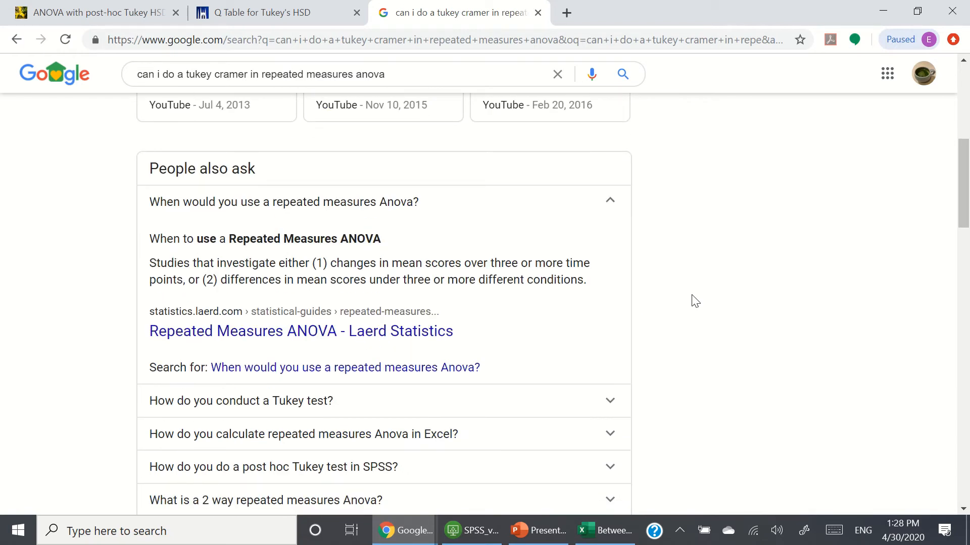
scroll(693, 299, down, 3)
scroll(693, 299, up, 1)
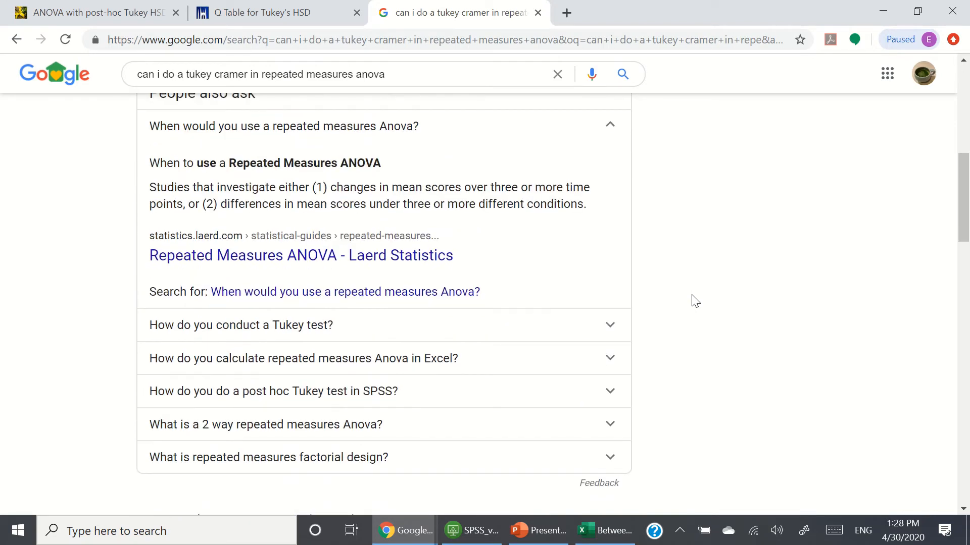
scroll(696, 301, down, 4)
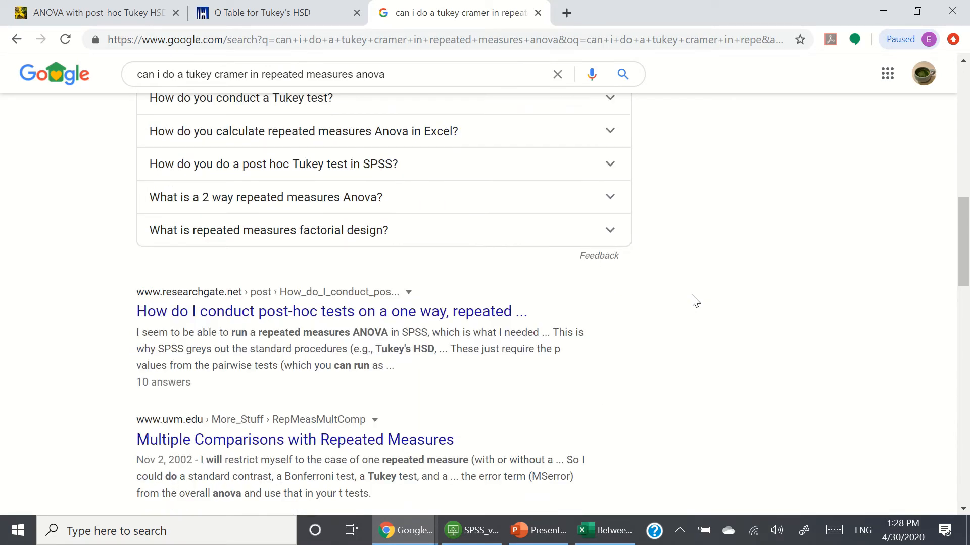
scroll(696, 300, down, 1)
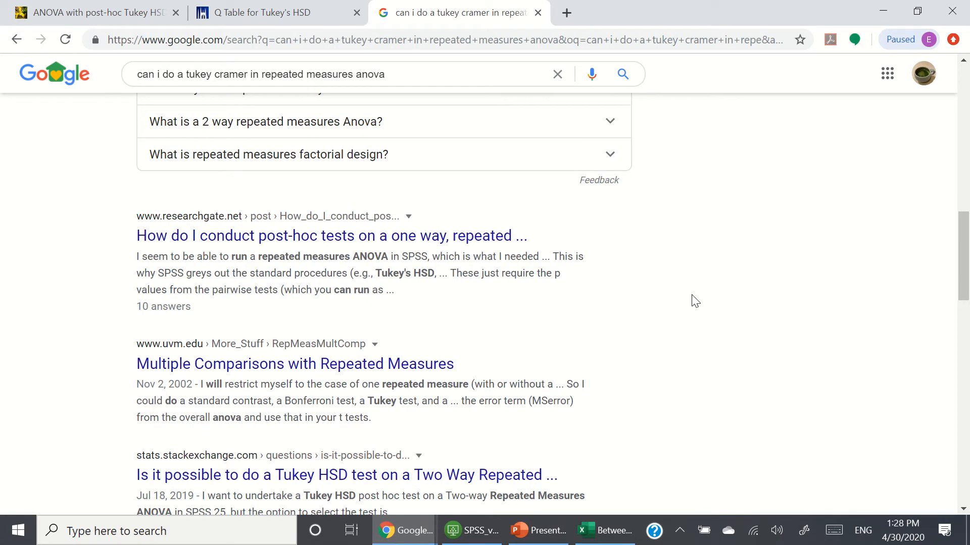
Step: Open the ResearchGate question about post-hoc tests on a one-way repeated measures ANOVA
click(386, 236)
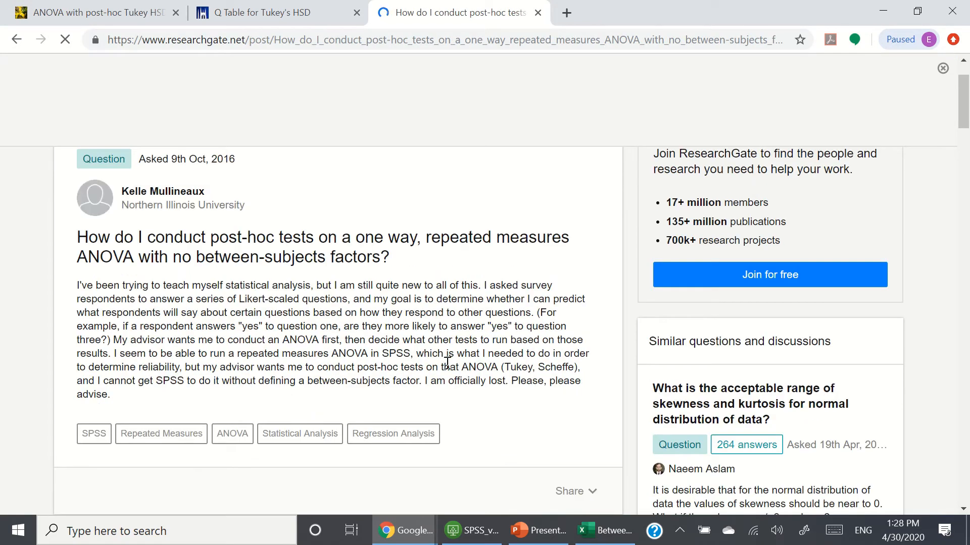
scroll(447, 364, down, 1)
scroll(447, 364, down, 1)
key(ctrl+f)
text(g)
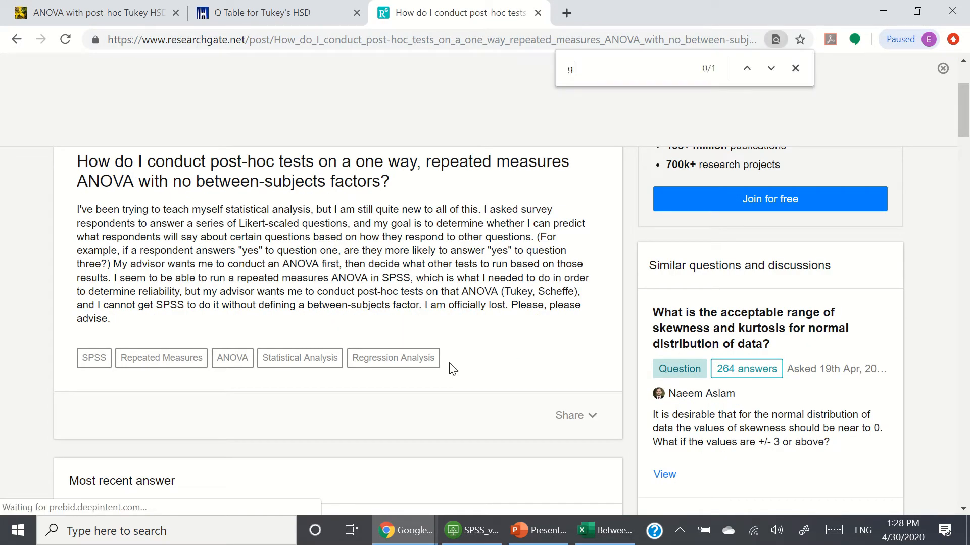
text(ra)
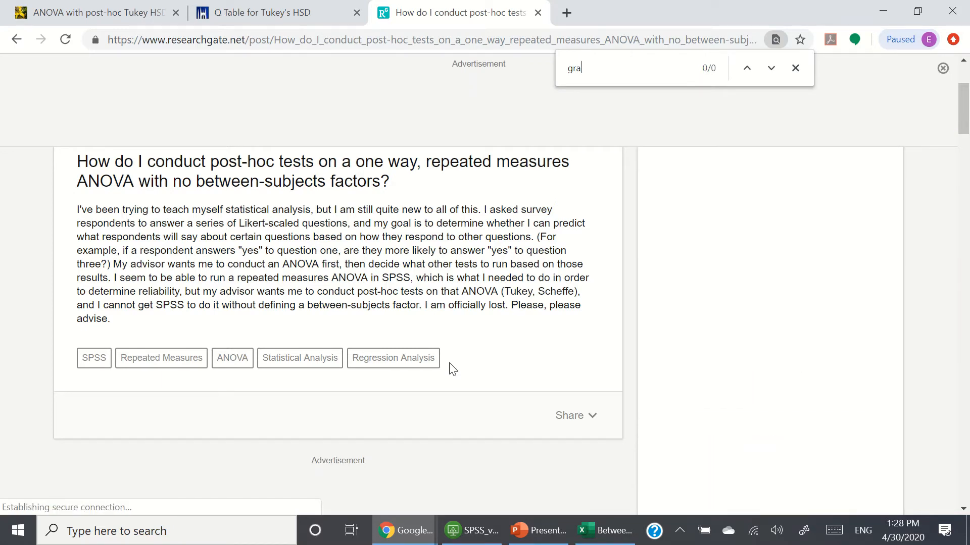
key(BackSpace)
key(BackSpace)
key(BackSpace)
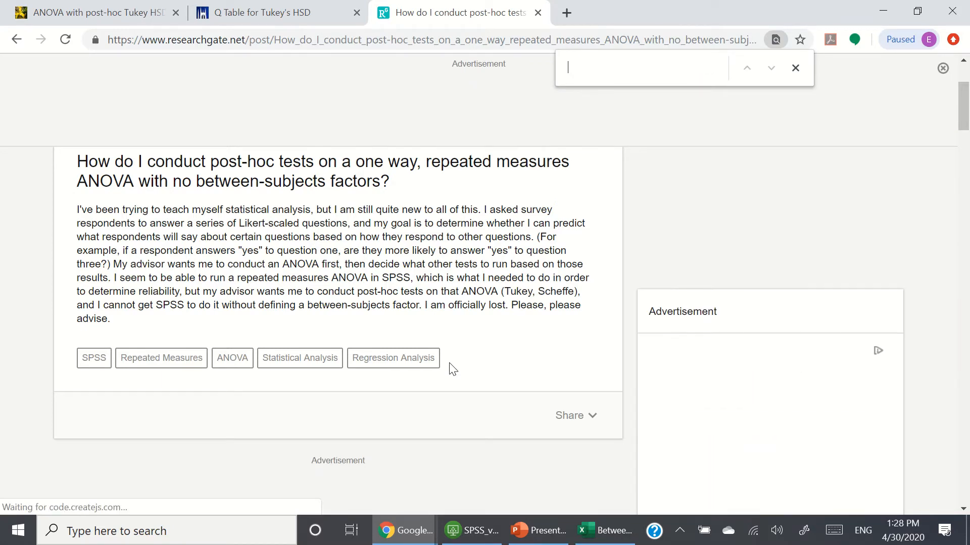
Step: Read the popular answer on the ResearchGate question page
scroll(470, 393, down, 2)
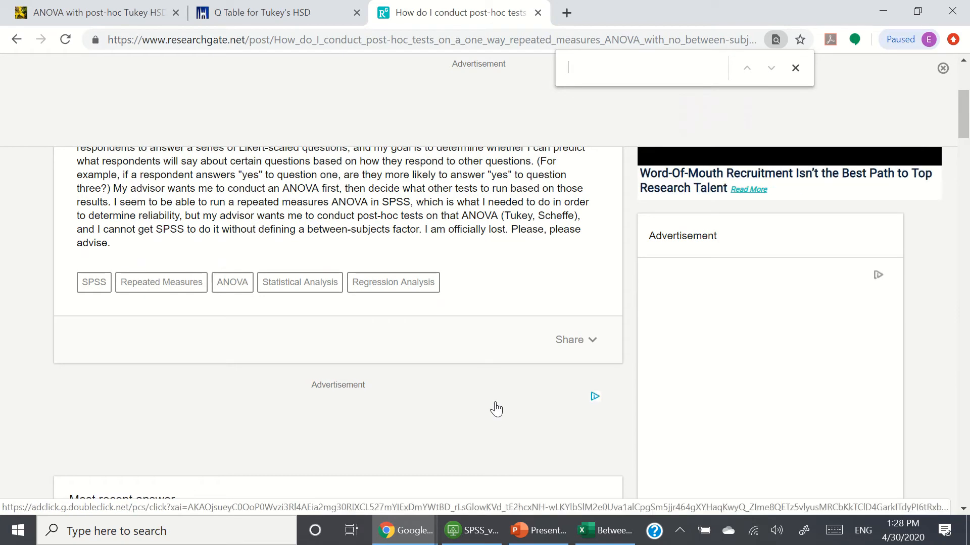
scroll(496, 408, down, 2)
scroll(496, 423, up, 4)
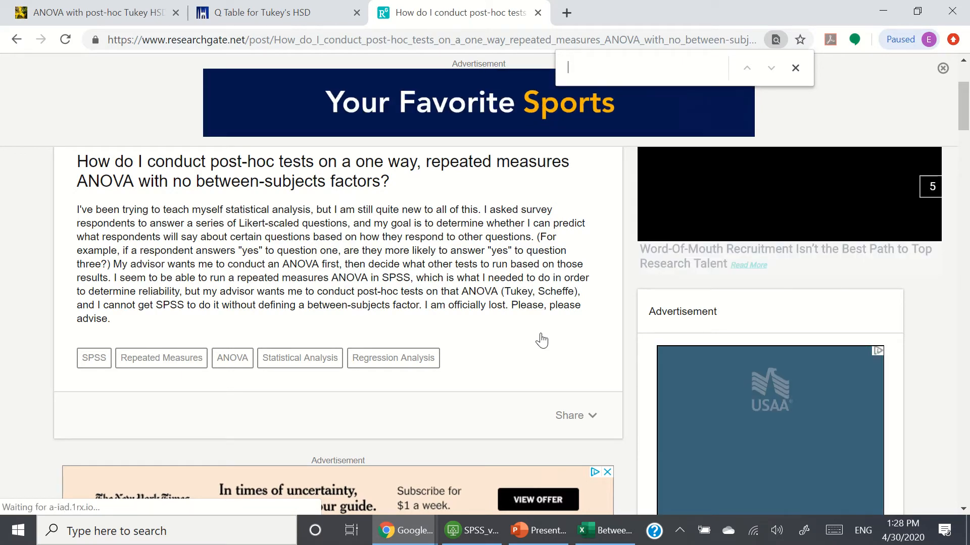
scroll(541, 340, down, 3)
scroll(515, 380, down, 7)
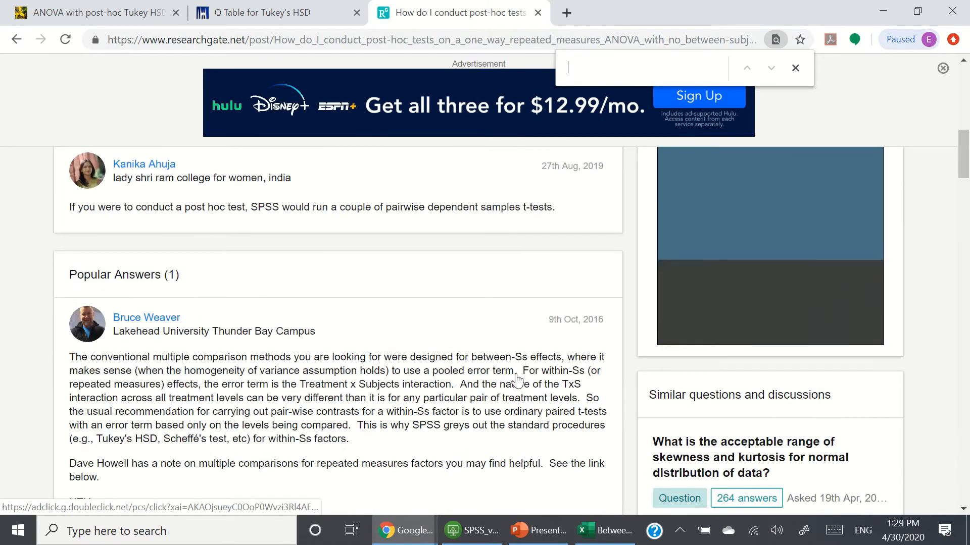
scroll(516, 380, down, 1)
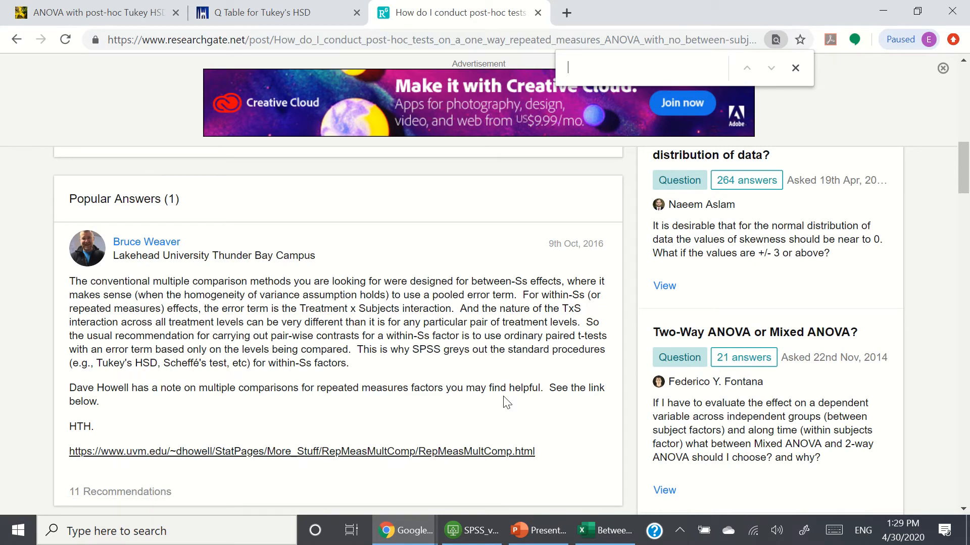
scroll(505, 402, down, 3)
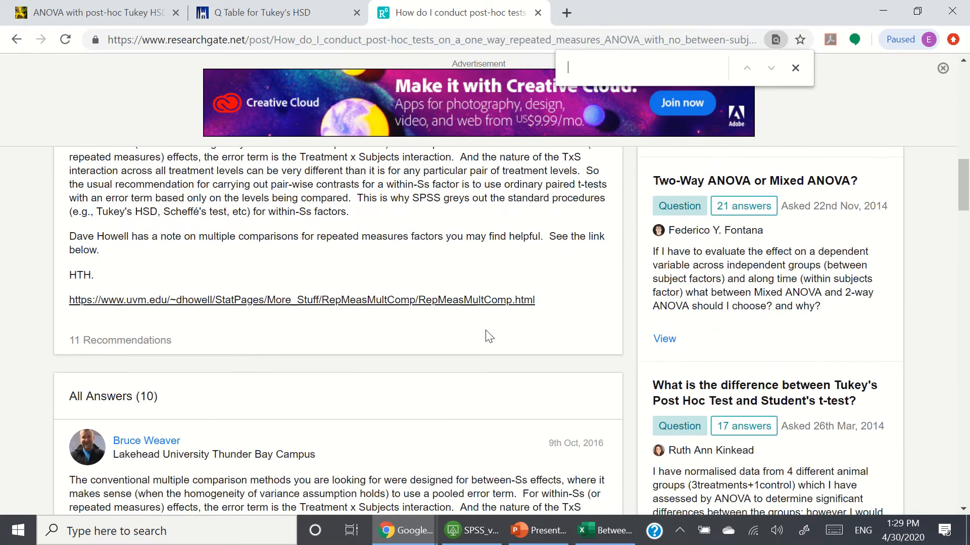
Step: Open David Howell's linked page on multiple comparisons with repeated measures, read its introduction, and close it
click(479, 301)
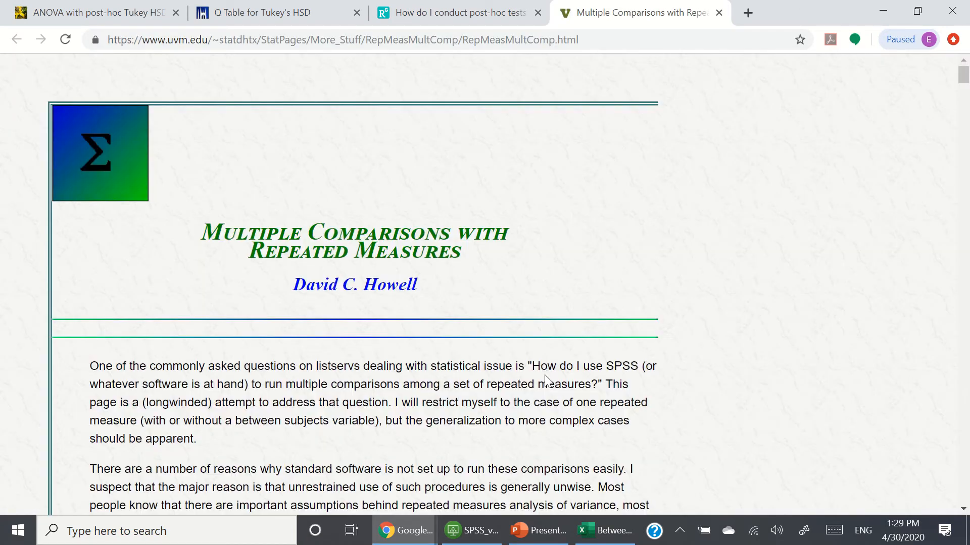
scroll(585, 278, down, 1)
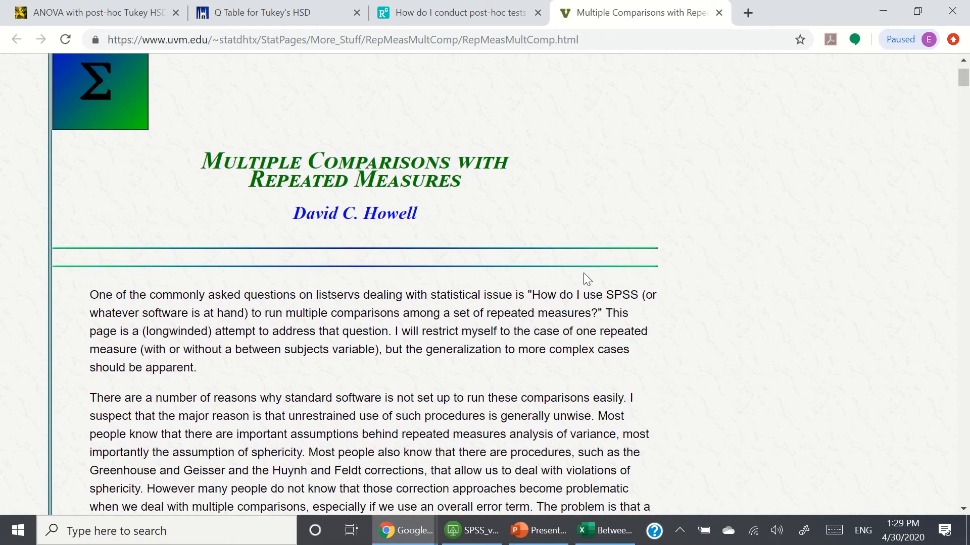
scroll(583, 273, up, 1)
scroll(584, 272, down, 2)
scroll(584, 273, down, 4)
scroll(583, 272, up, 7)
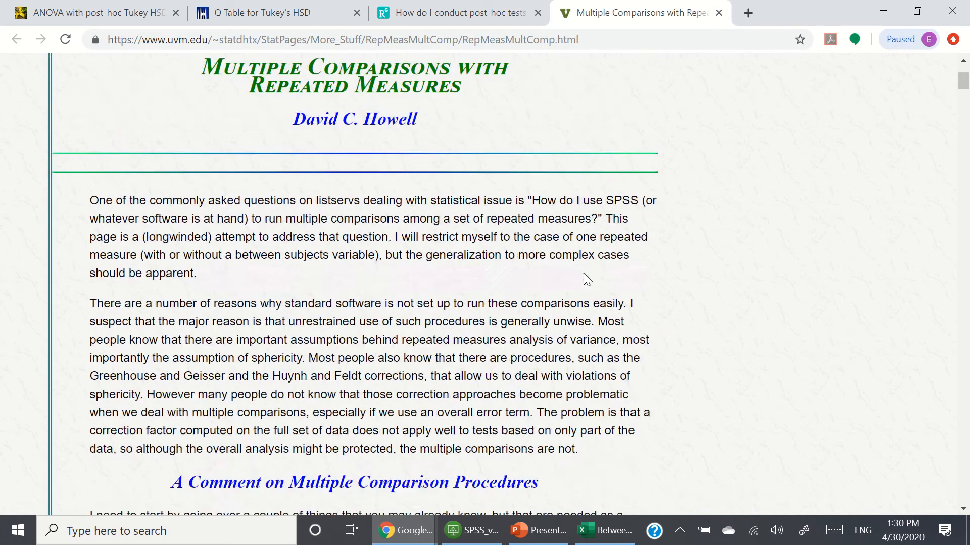
click(719, 13)
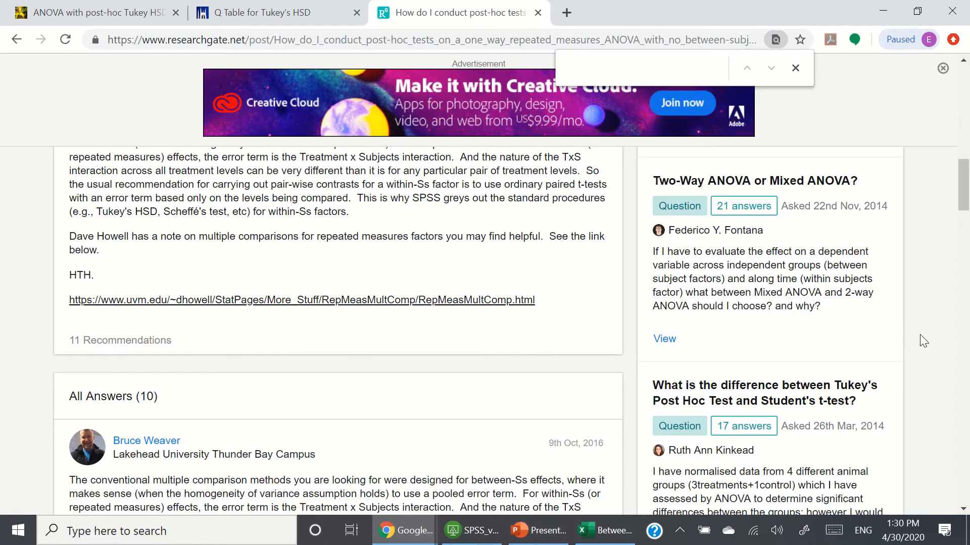
Step: Look over the presentation's slides, then return to the workbook's Between Groups sheet
click(612, 541)
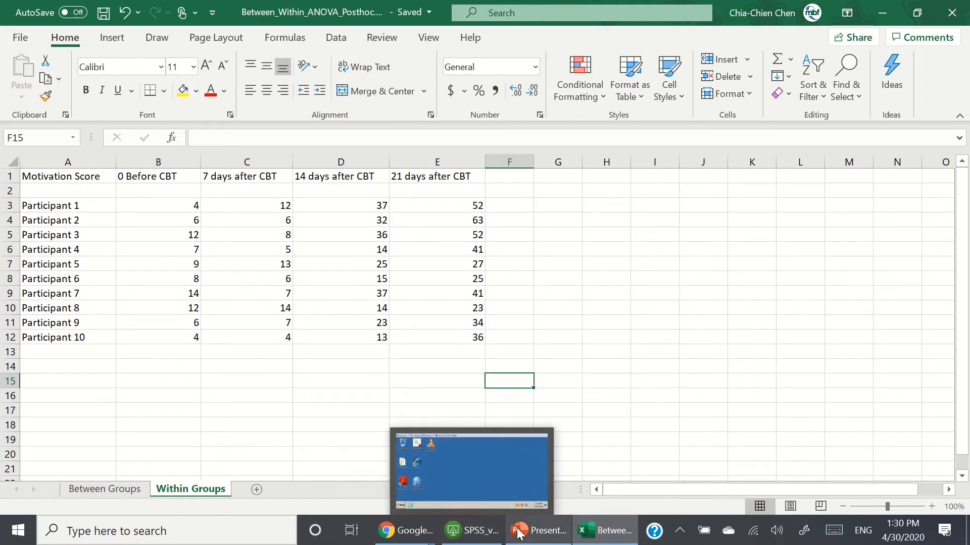
click(561, 537)
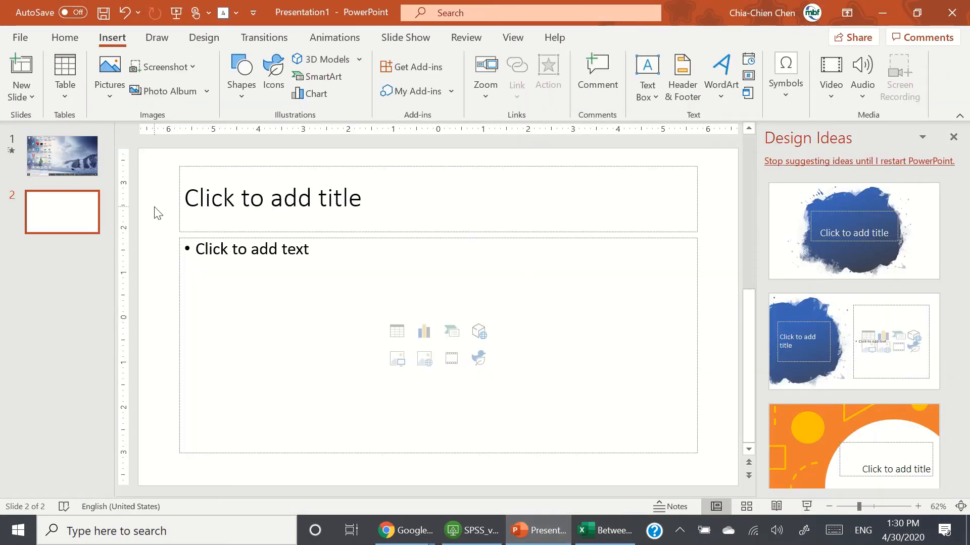
click(67, 292)
click(53, 155)
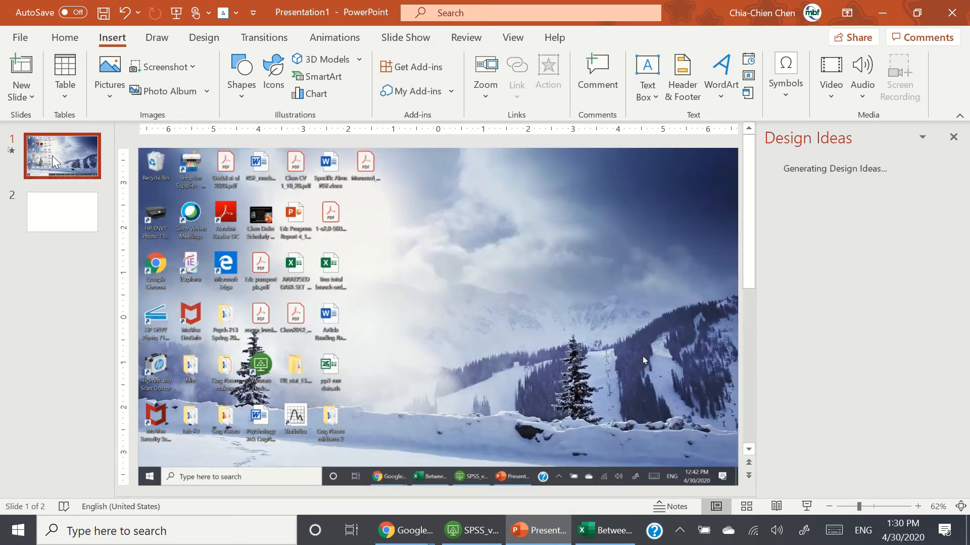
click(72, 216)
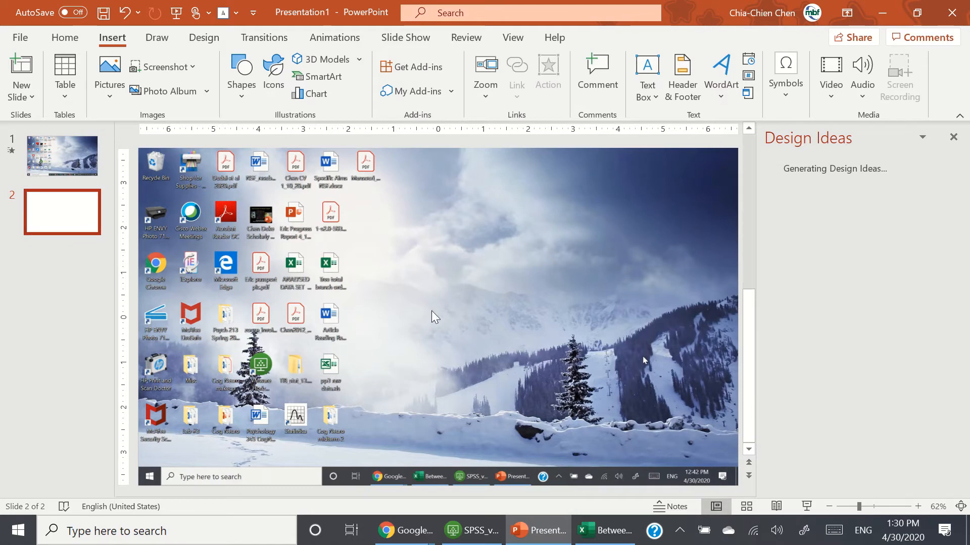
click(616, 530)
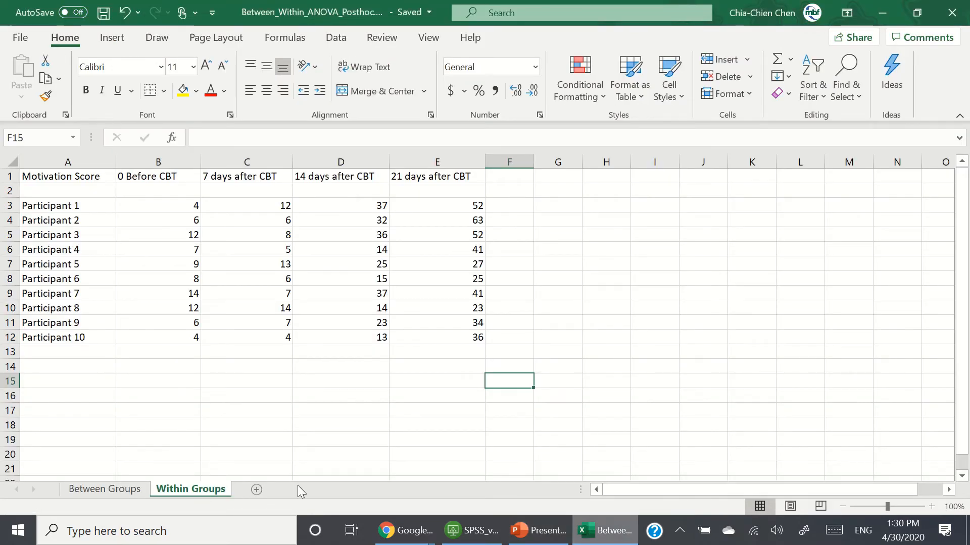
click(131, 493)
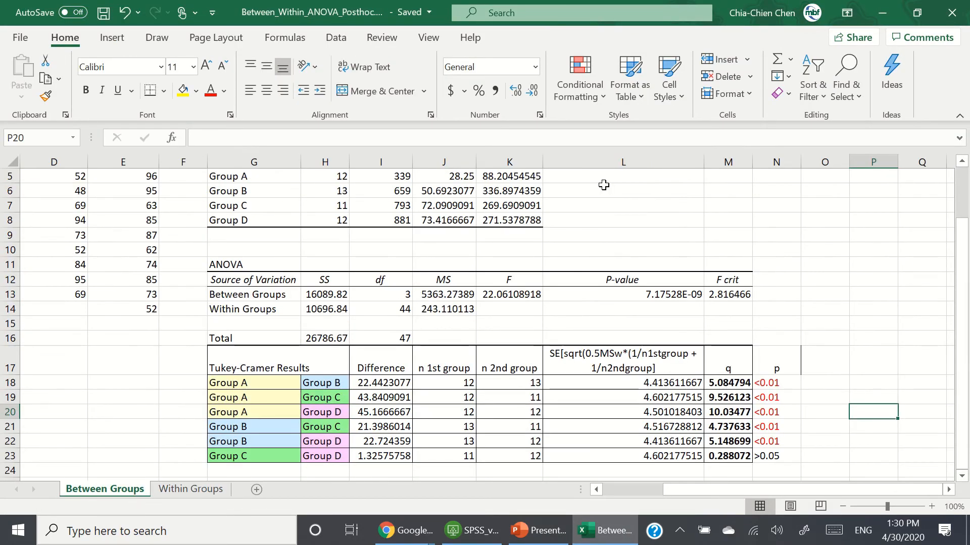
Step: Switch from the Between Groups results to the Within Groups sheet of the workbook
scroll(485, 303, up, 2)
mouse_move(886, 7)
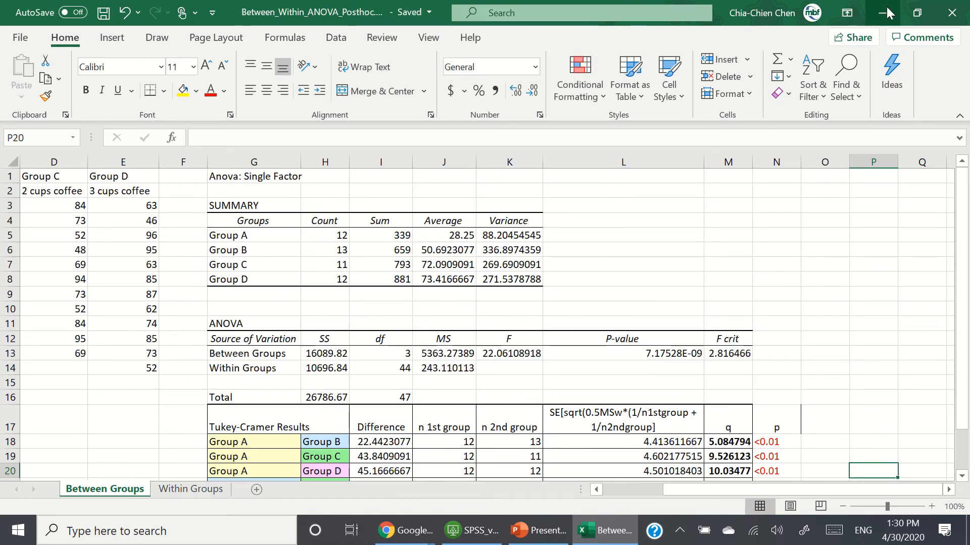
mouse_move(370, 6)
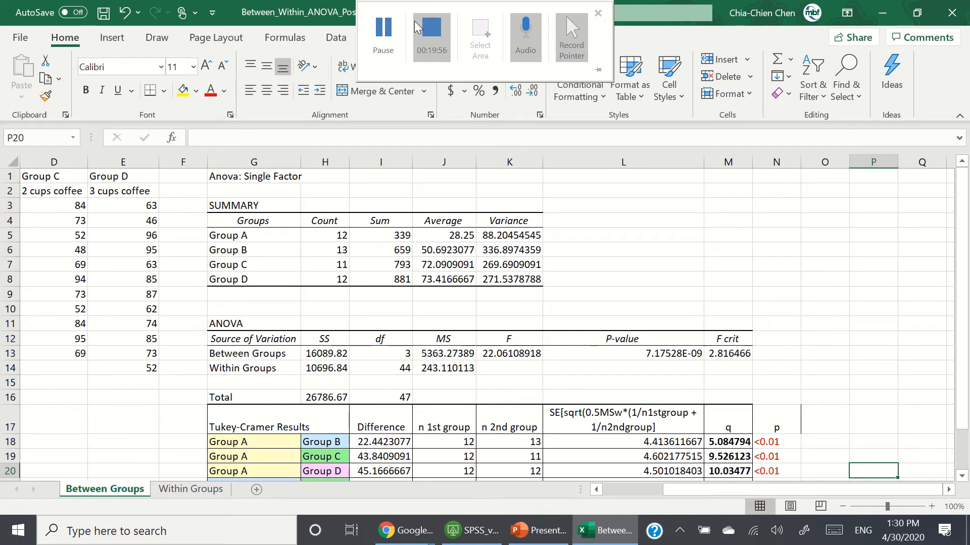
click(597, 13)
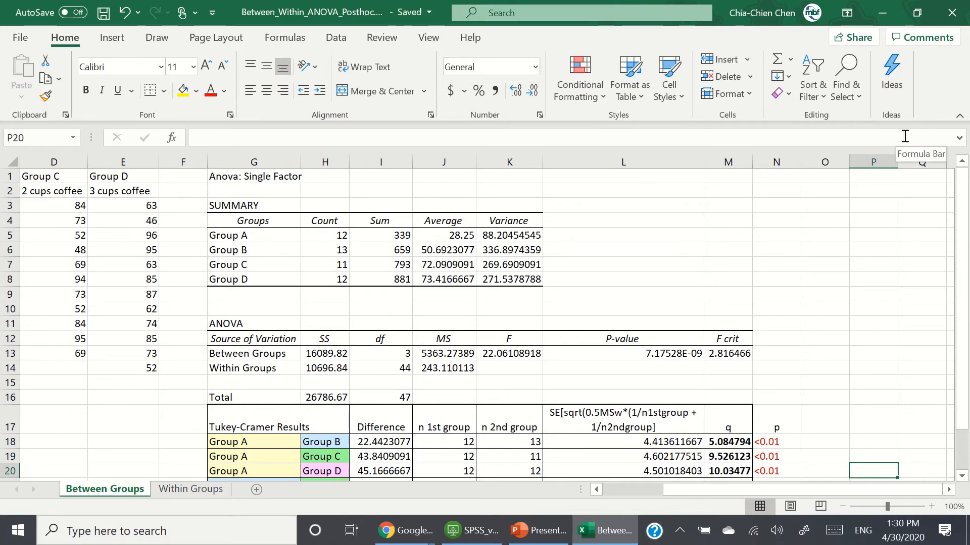
click(183, 490)
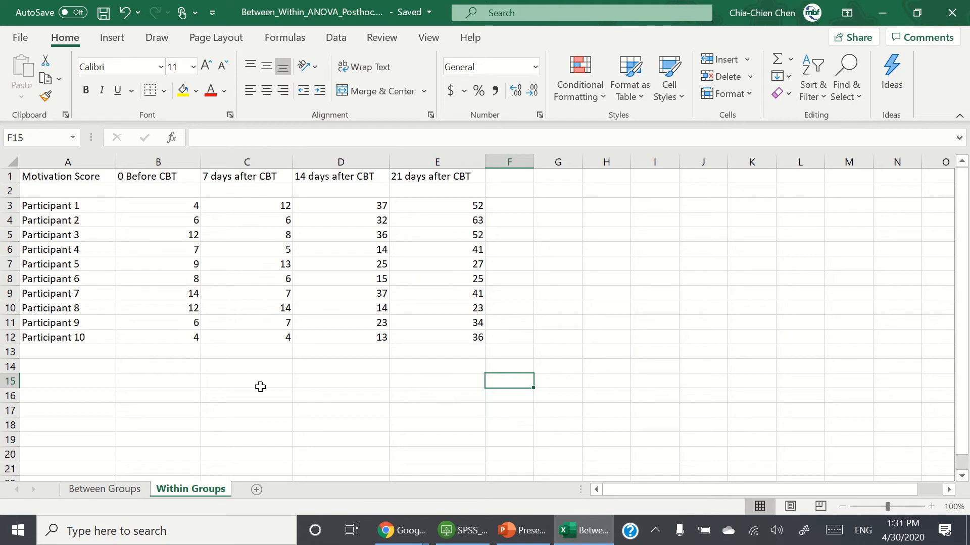
Step: Examine the within-groups motivation scores, selecting each time-point column and a participant's row in turn
click(65, 183)
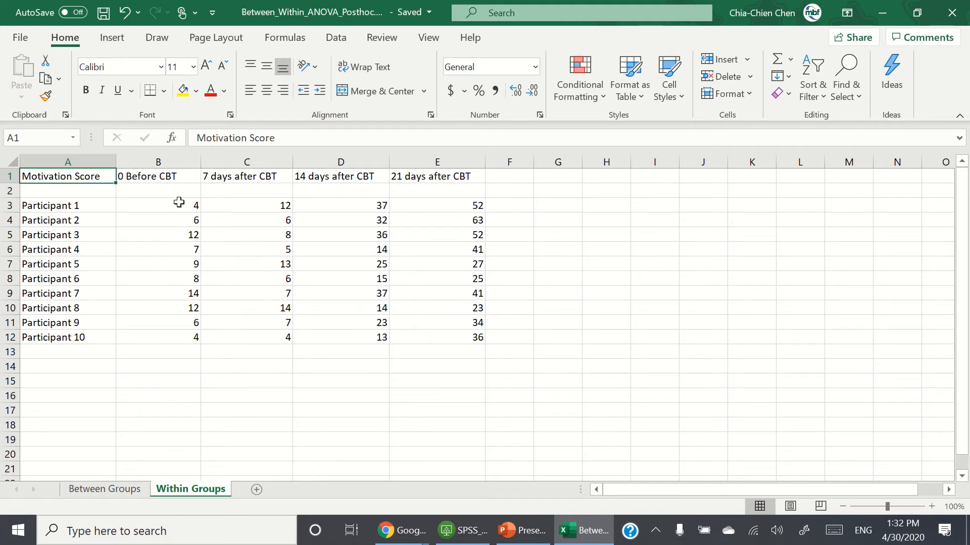
drag(179, 202, 188, 335)
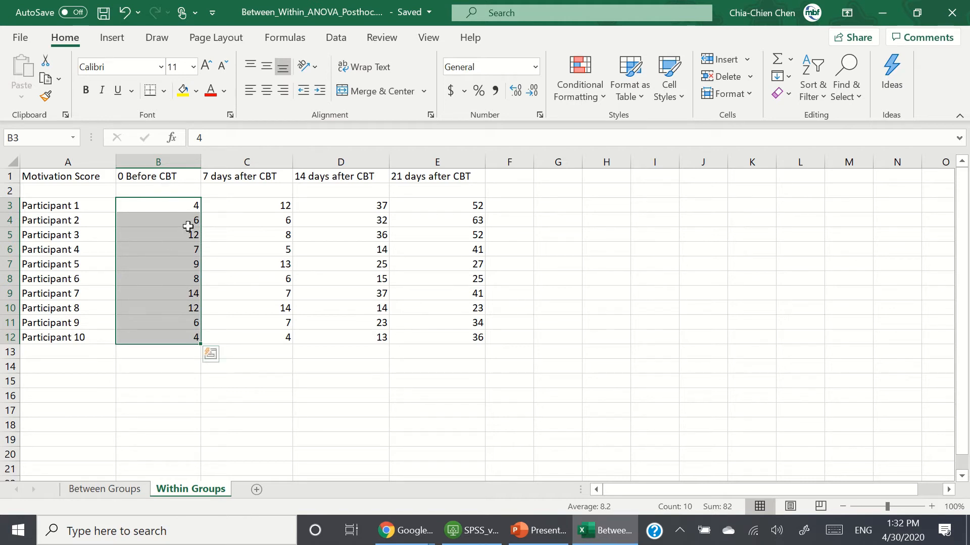
drag(279, 204, 266, 338)
drag(350, 206, 346, 337)
drag(449, 206, 444, 340)
click(579, 349)
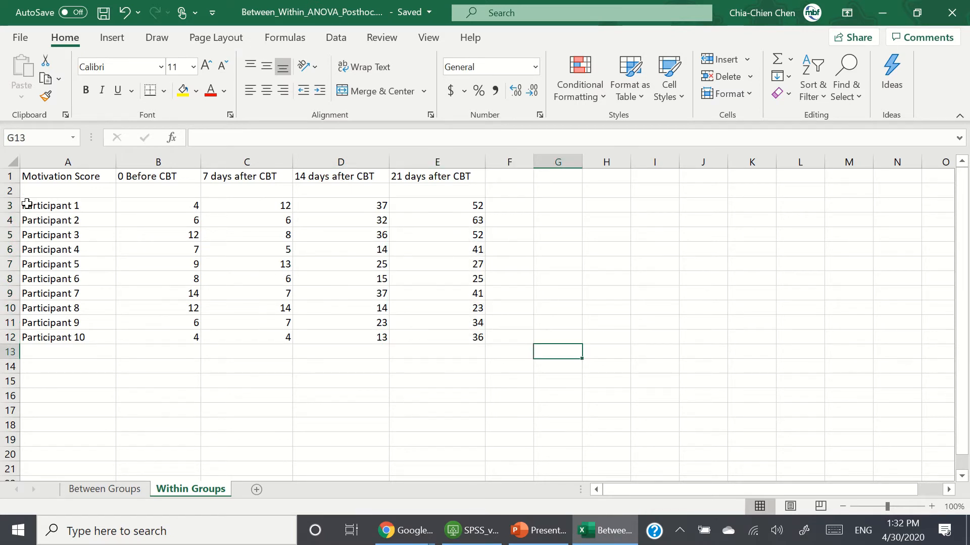
click(2, 205)
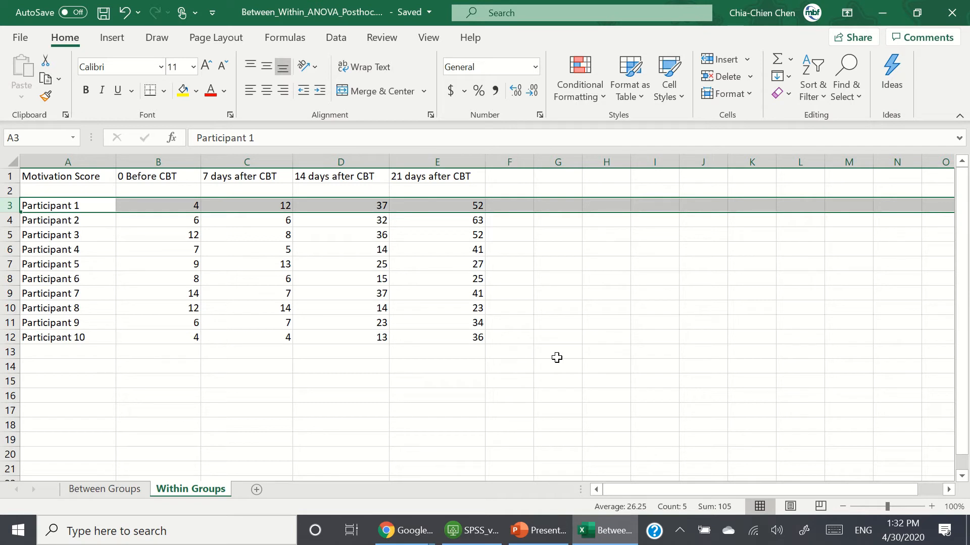
click(493, 381)
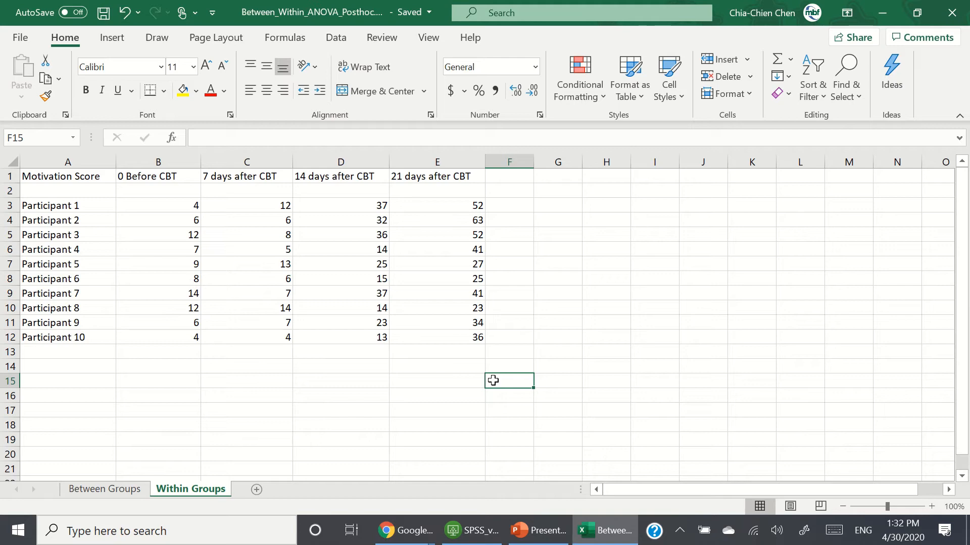
Step: Switch to the browser and review the Tukey HSD calculator's result page
mouse_move(414, 537)
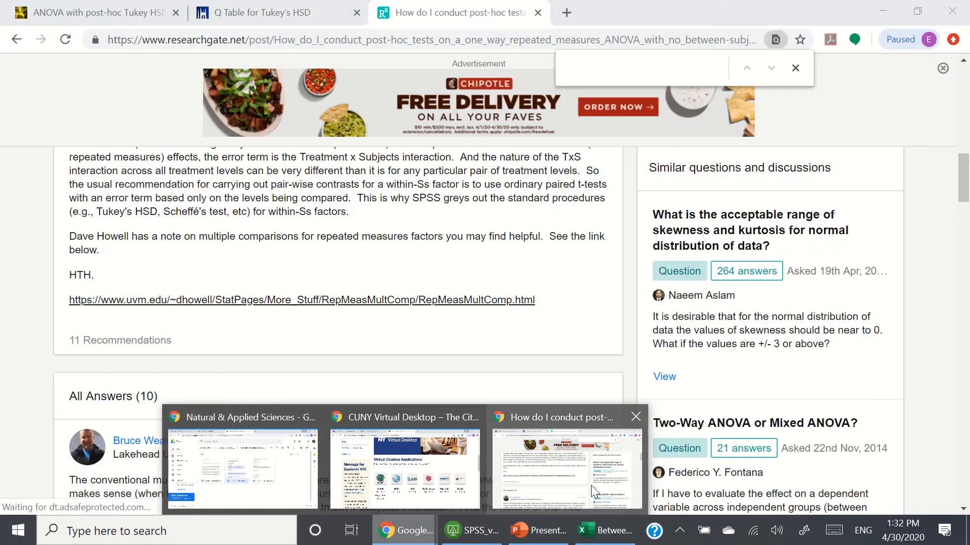
click(591, 485)
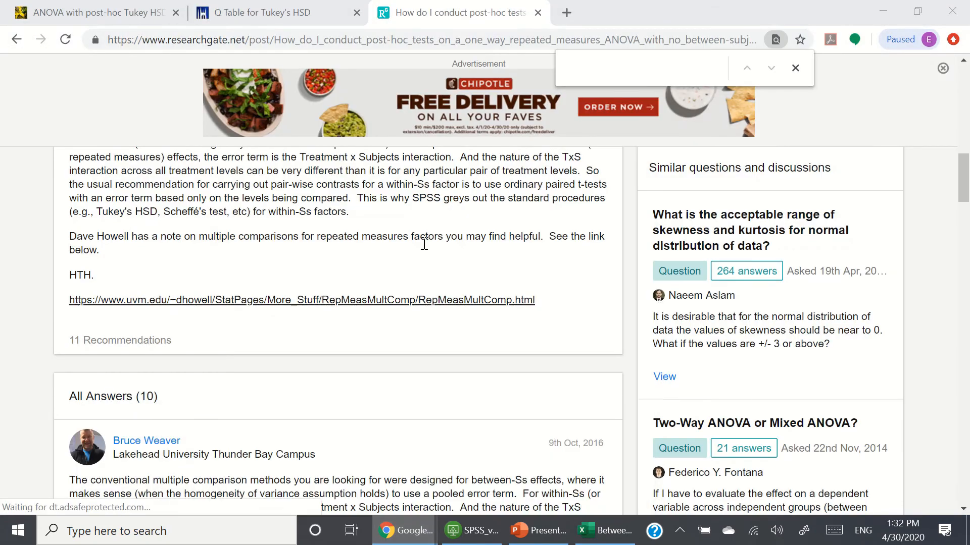
click(126, 12)
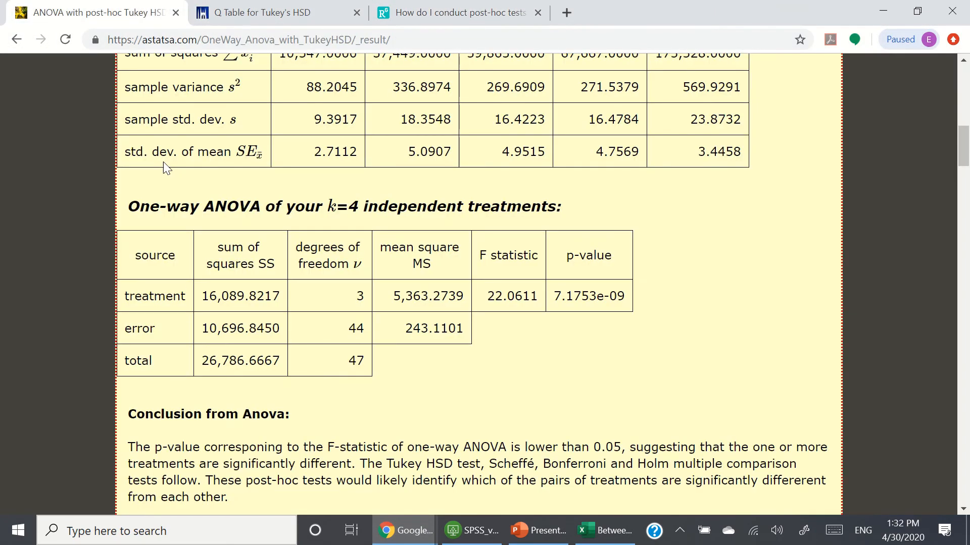
scroll(208, 272, up, 13)
scroll(537, 303, down, 7)
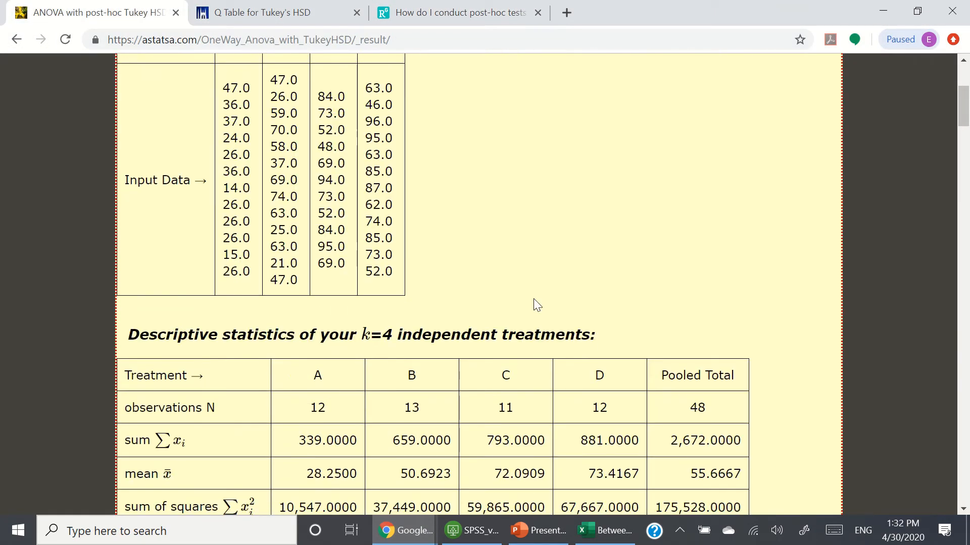
scroll(534, 299, up, 7)
Step: Trim the address to astatsa.com and open the One-way ANOVA with post-hoc Tukey HSD Test calculator
click(422, 39)
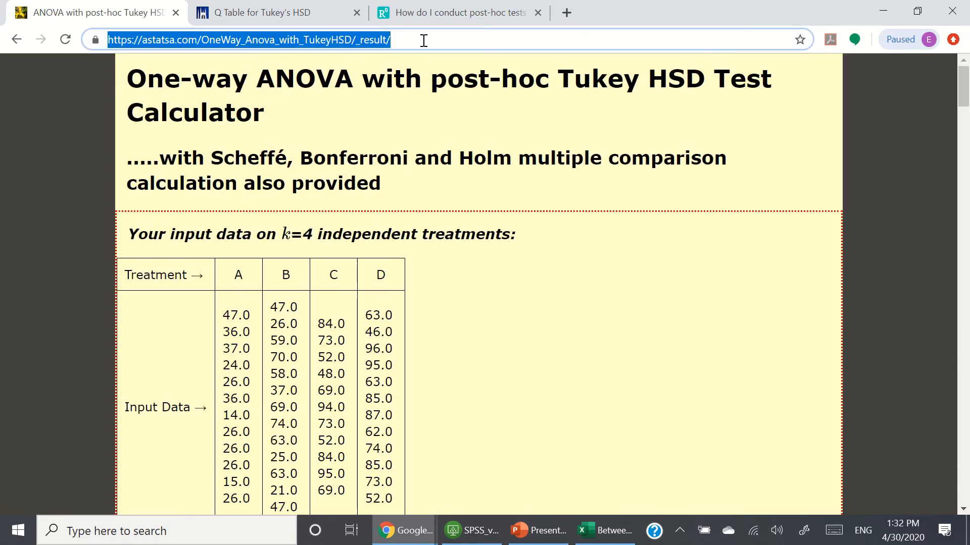
drag(422, 39, 199, 40)
key(BackSpace)
key(Return)
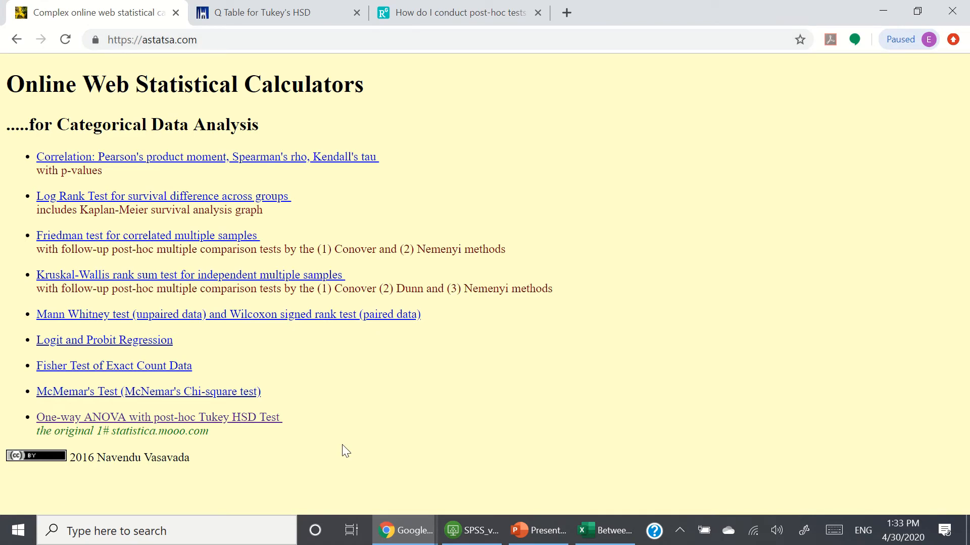
click(221, 421)
Step: Uncheck the demo example data option for the k = 4 calculator
scroll(487, 392, down, 5)
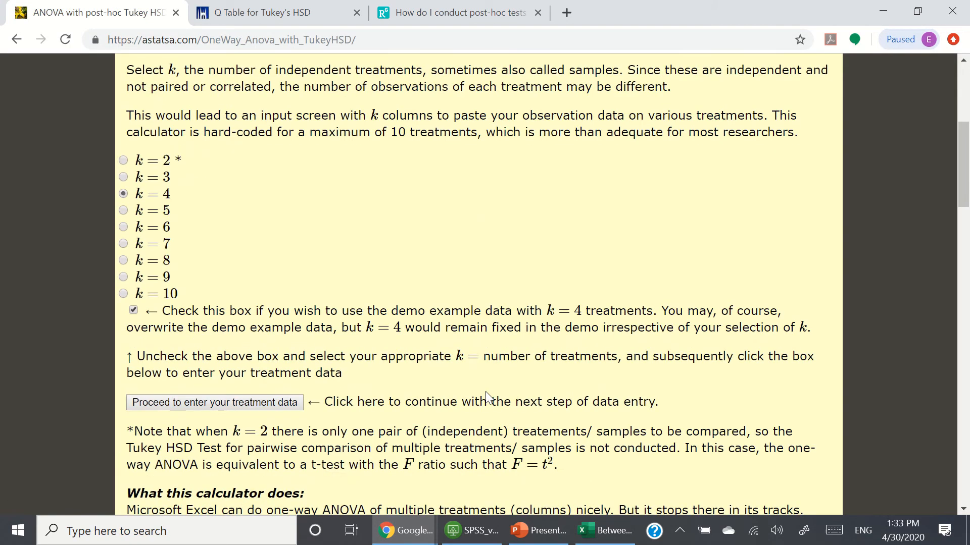
scroll(255, 280, down, 1)
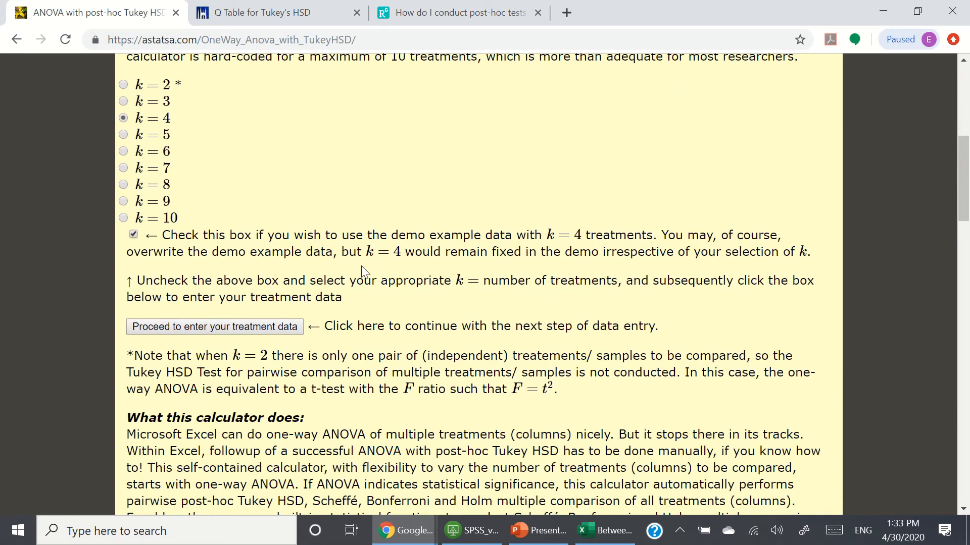
click(133, 234)
Step: Read the calculator's description and its formulae and methodology notes
scroll(424, 293, down, 6)
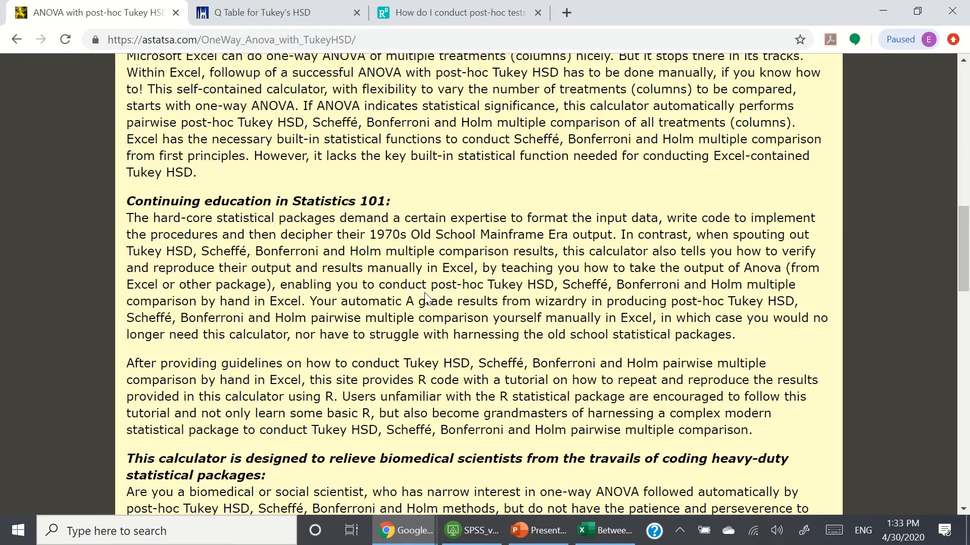
scroll(425, 294, up, 3)
scroll(424, 295, down, 5)
scroll(424, 293, down, 10)
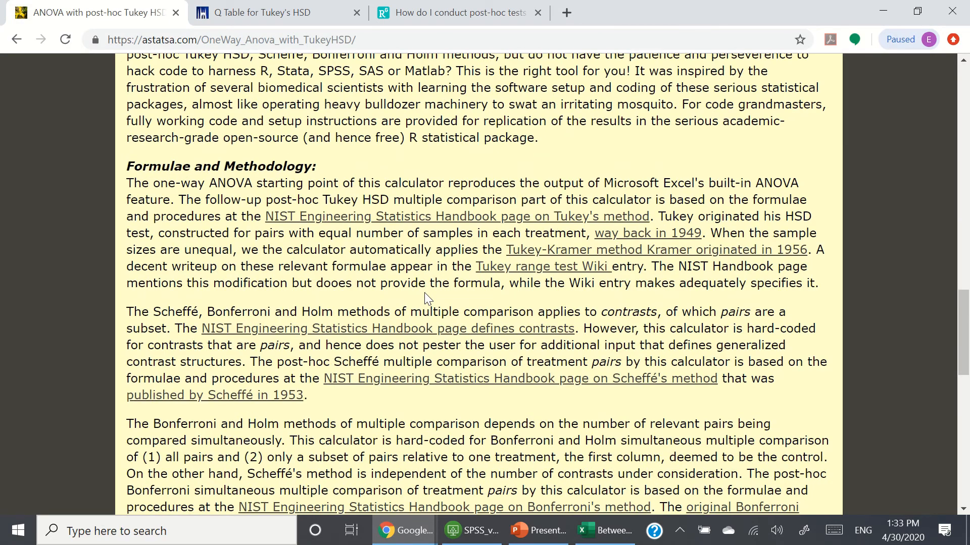
scroll(426, 293, down, 6)
scroll(426, 293, up, 20)
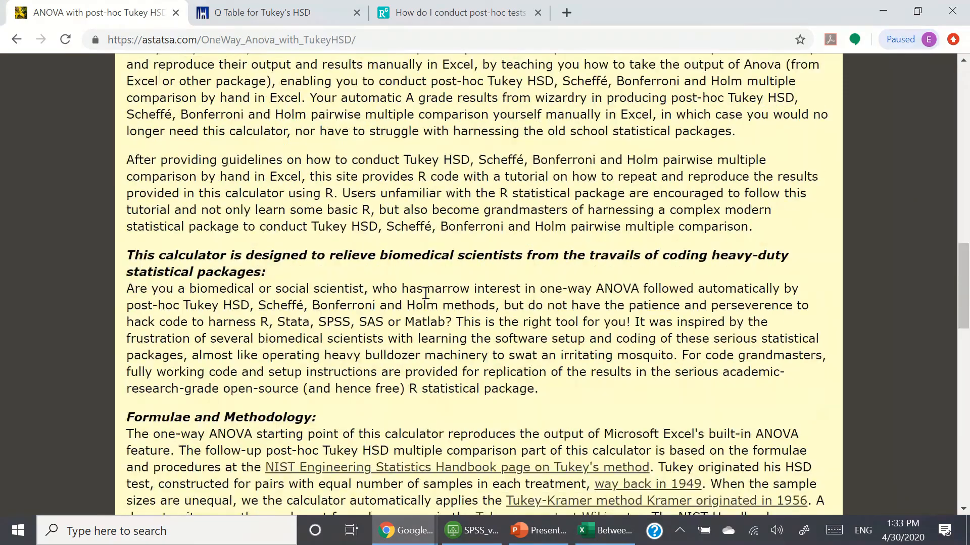
scroll(426, 295, down, 3)
Step: Proceed to the sample data entry page and highlight the note about independent treatments/ samples
click(213, 394)
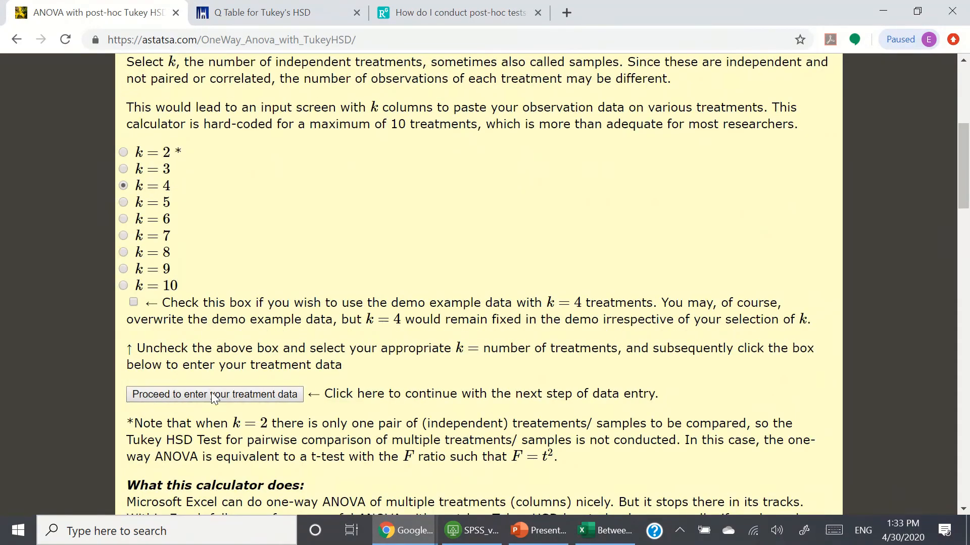
scroll(662, 334, down, 2)
scroll(659, 329, down, 1)
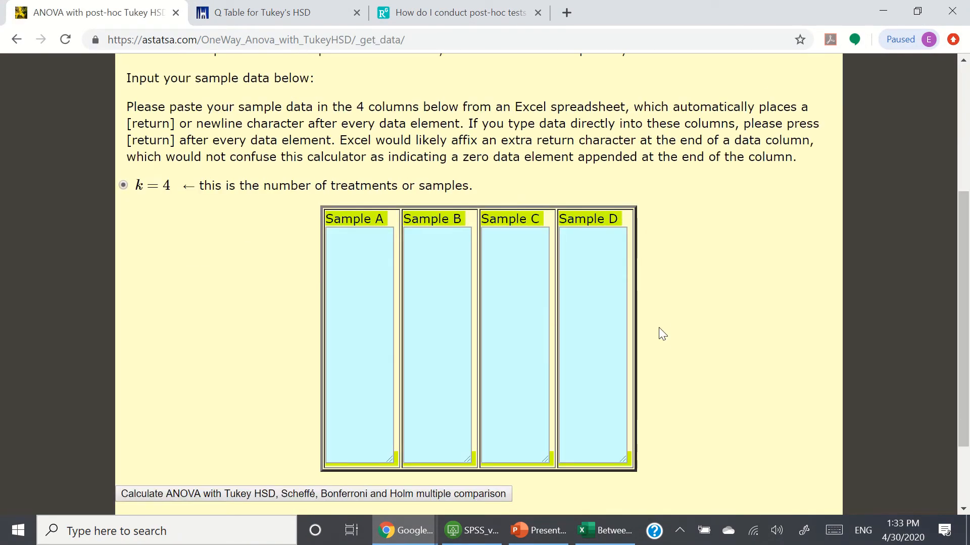
scroll(659, 328, up, 1)
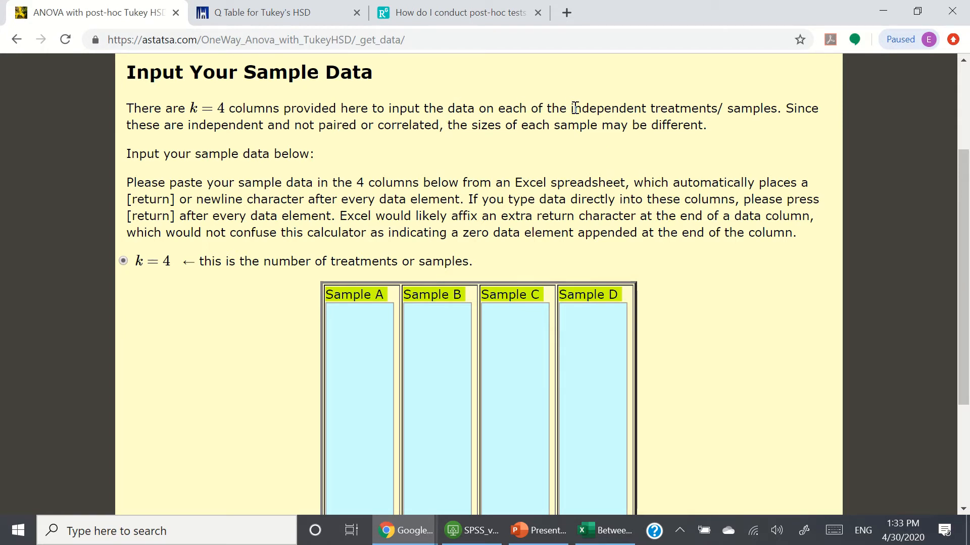
drag(573, 107, 780, 107)
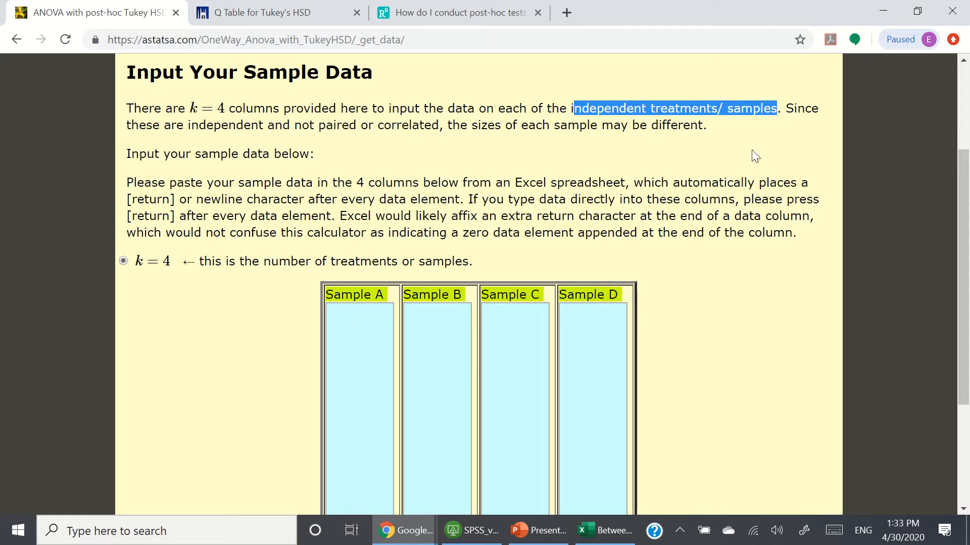
scroll(788, 273, down, 1)
scroll(786, 270, down, 3)
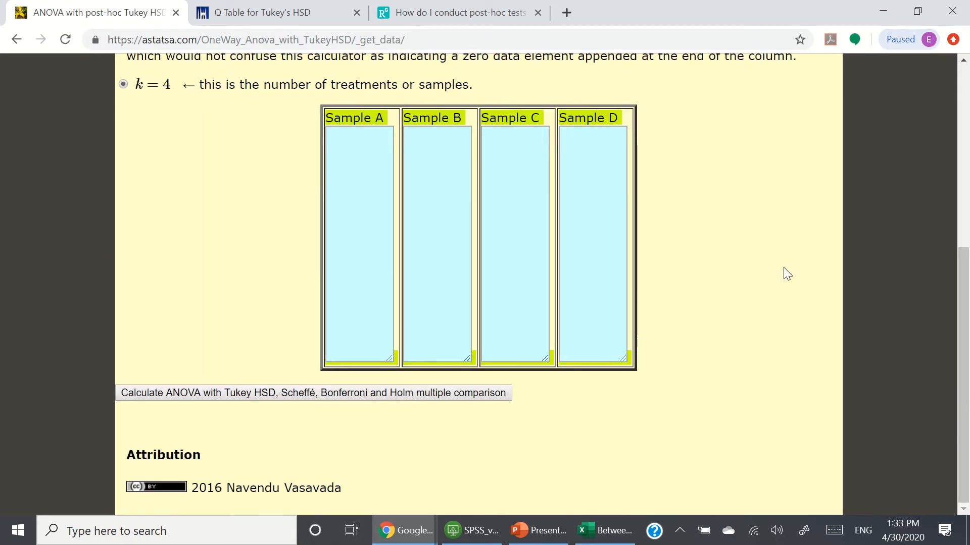
scroll(770, 332, up, 3)
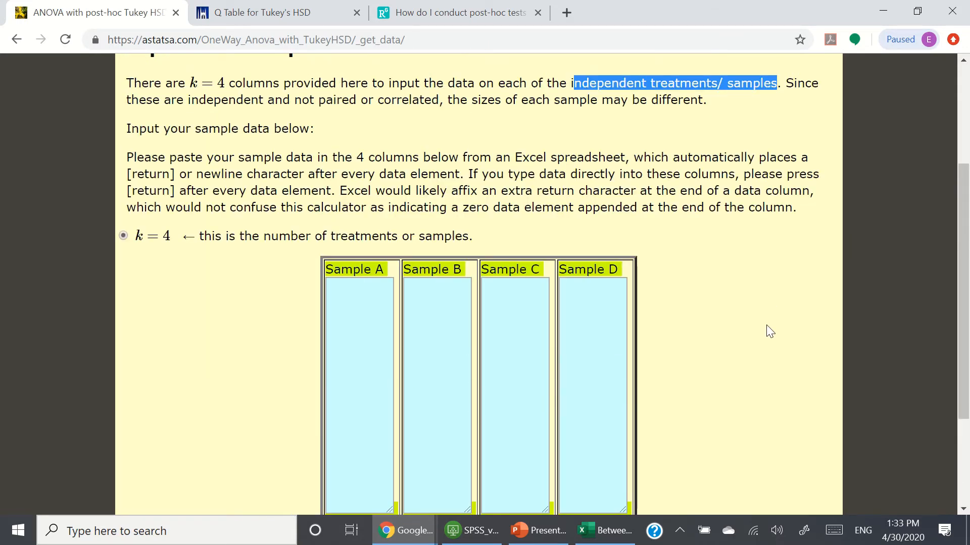
scroll(770, 332, up, 3)
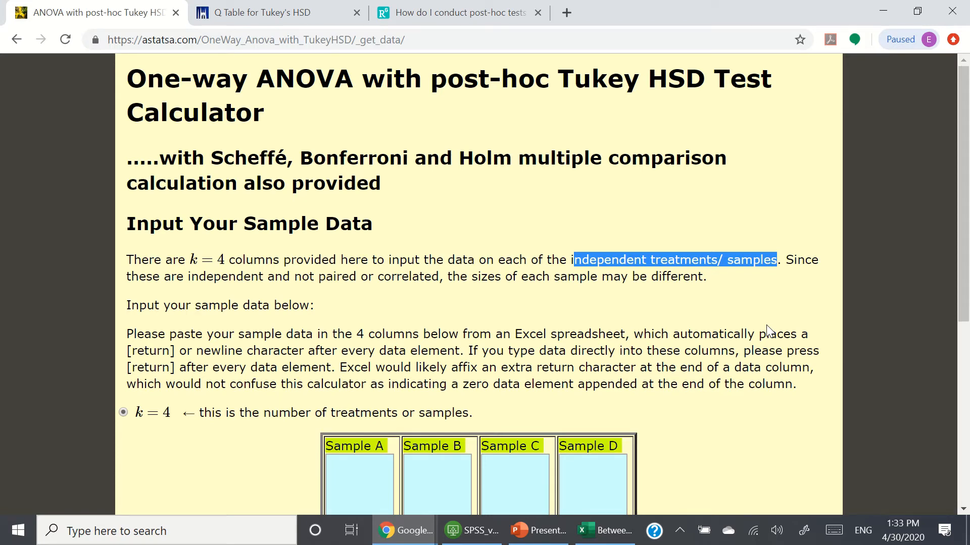
Step: Switch to the SPSS virtual desktop, maximize it, and launch IBM SPSS Statistics 25 with an empty dataset
click(883, 10)
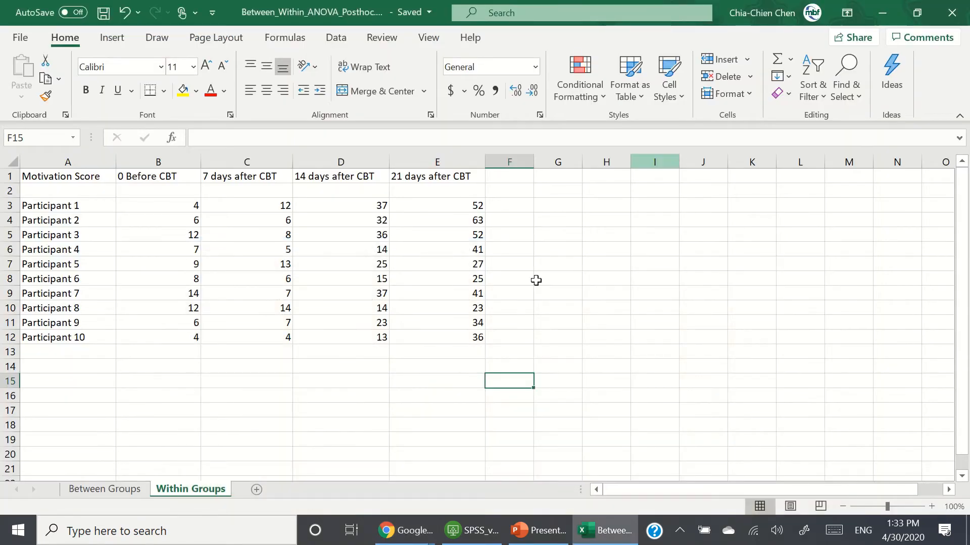
click(471, 530)
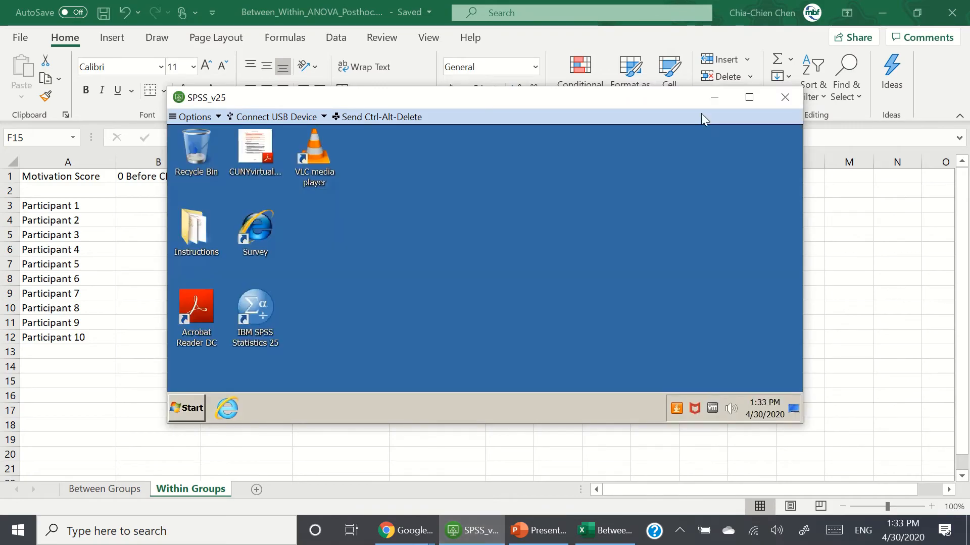
click(749, 97)
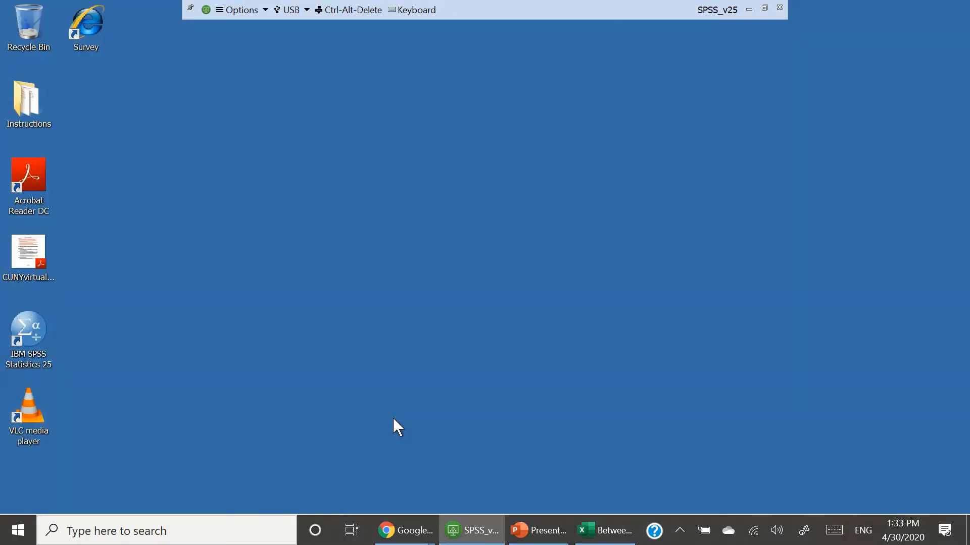
double_click(44, 342)
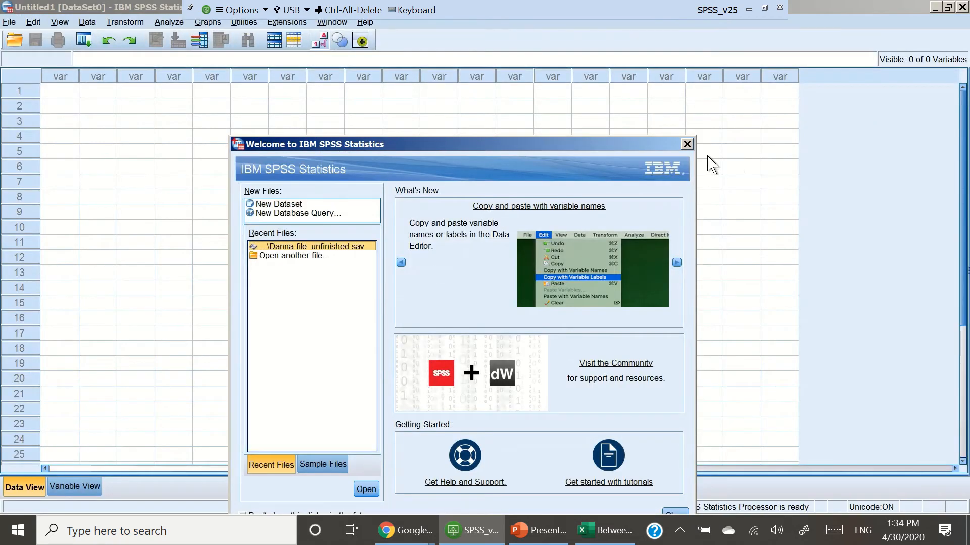
click(687, 144)
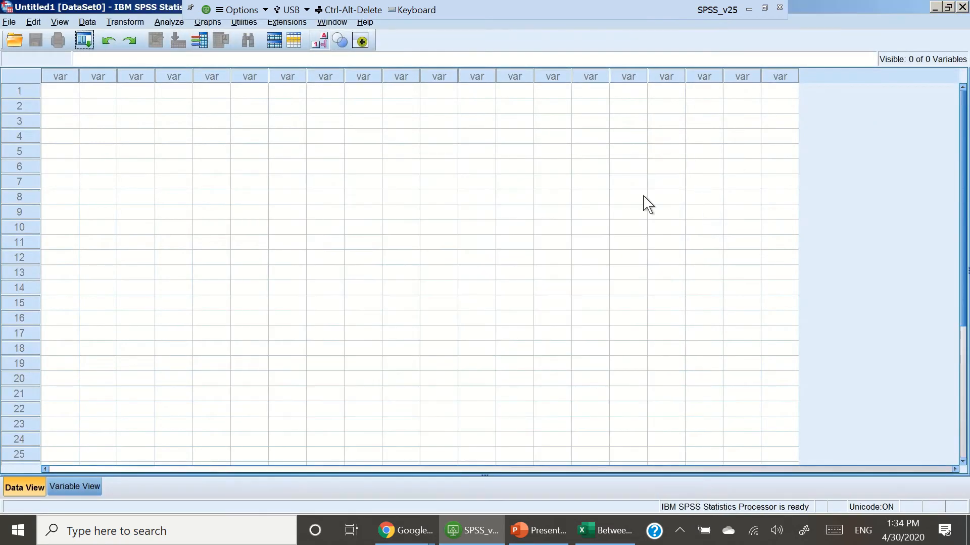
Step: In Variable View, name the first variable Before_CBT after checking the Excel within-groups column headers
click(72, 488)
click(125, 184)
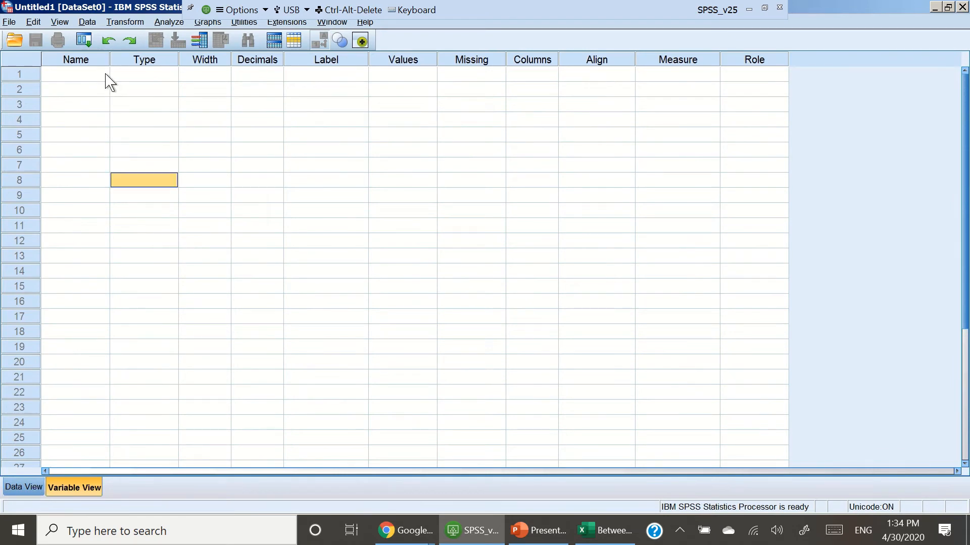
click(95, 75)
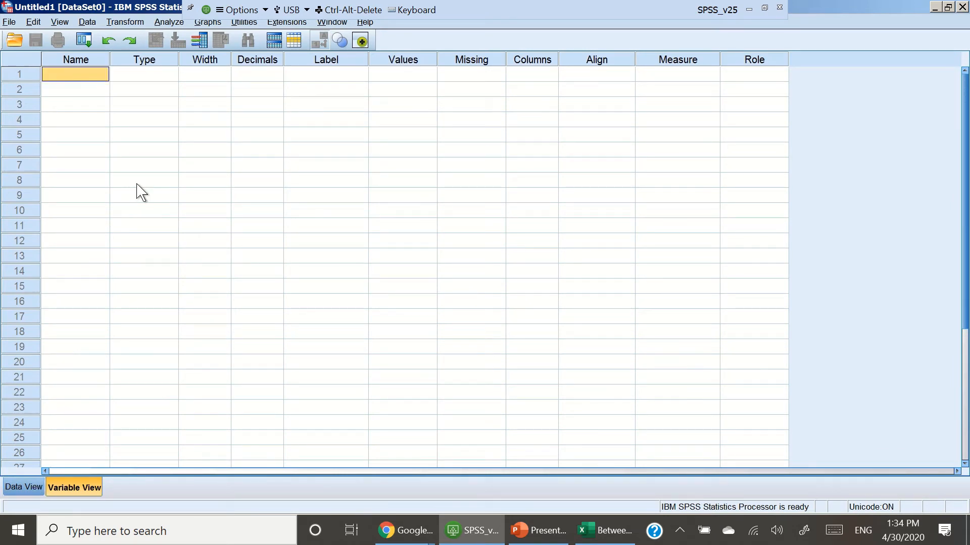
text(B)
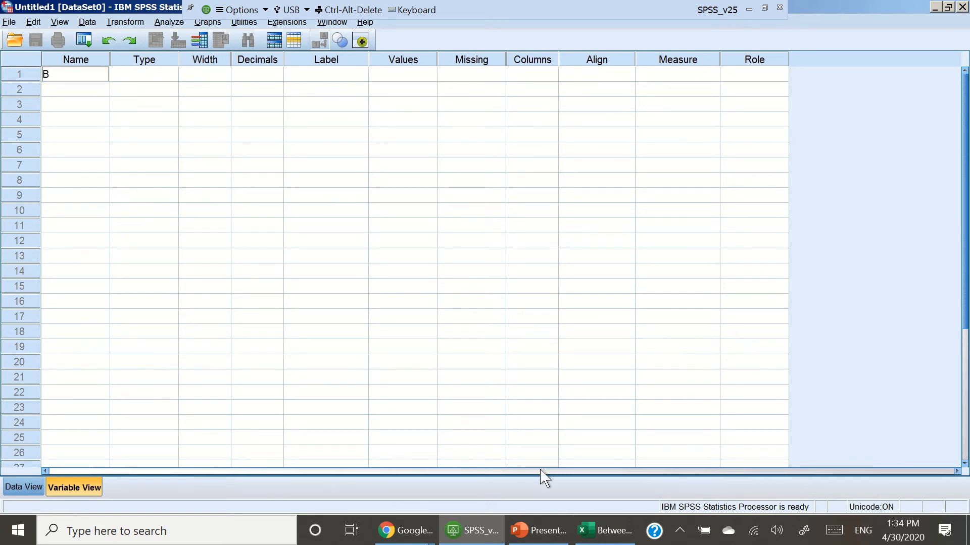
click(620, 533)
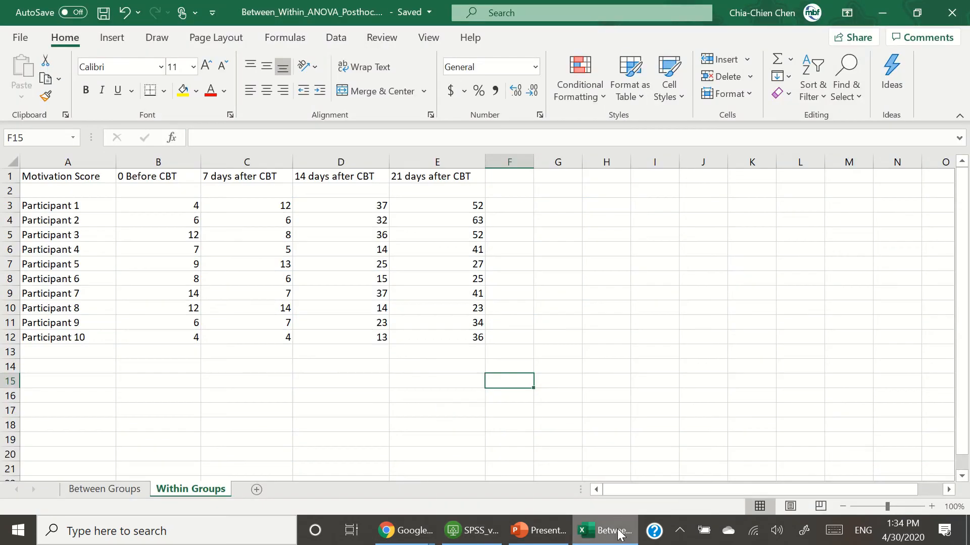
click(620, 533)
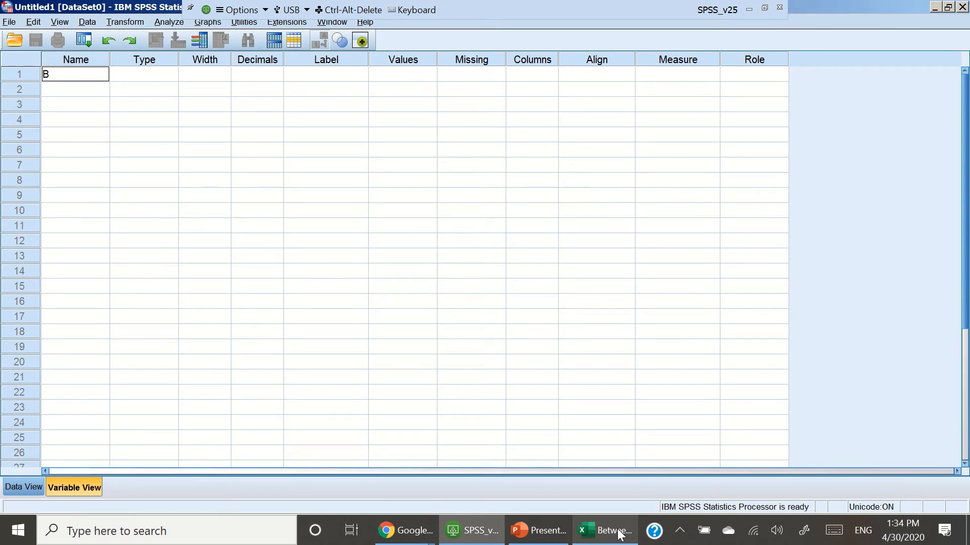
click(76, 76)
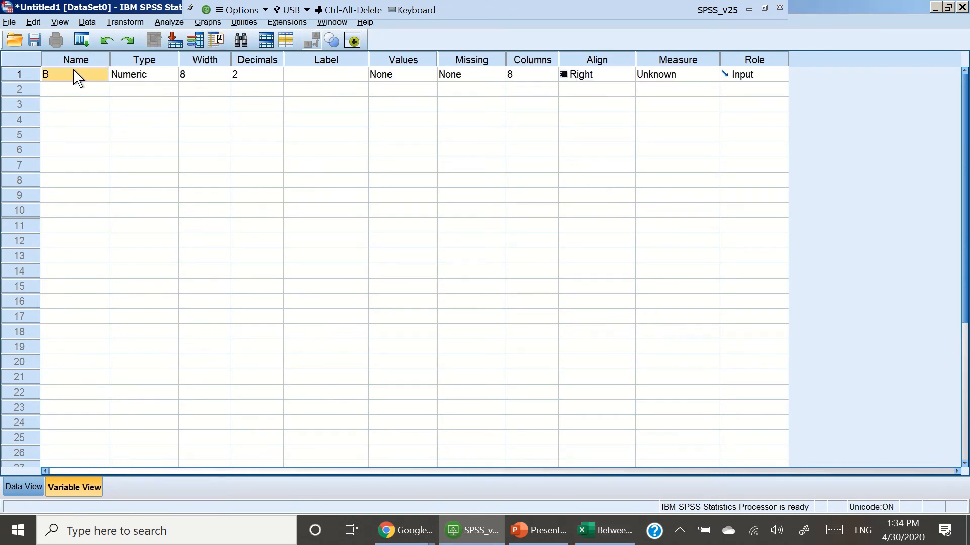
double_click(74, 71)
text(efore_CBT)
Step: Try to name the second variable starting with 7d_CB and dismiss the illegal first character warning
click(80, 92)
text(7)
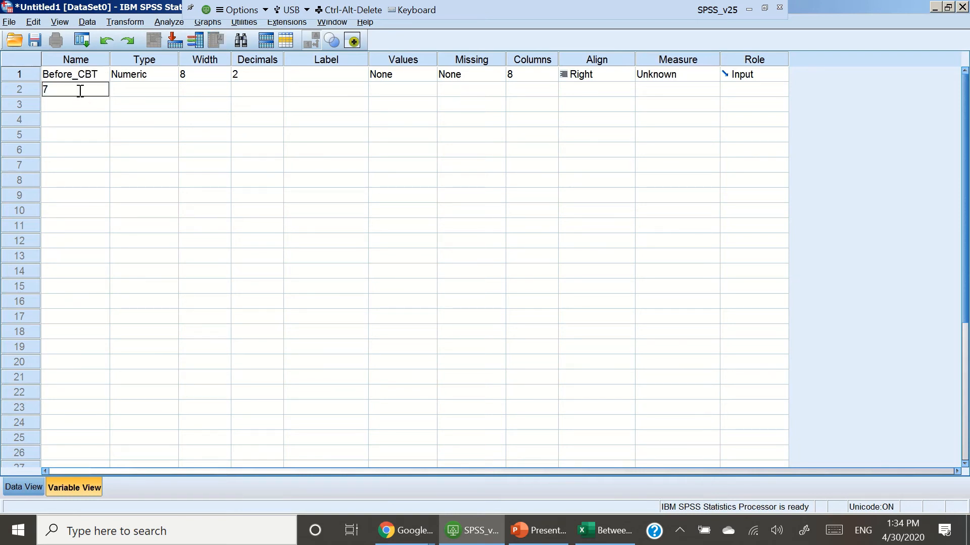
text(d_CBT)
click(80, 107)
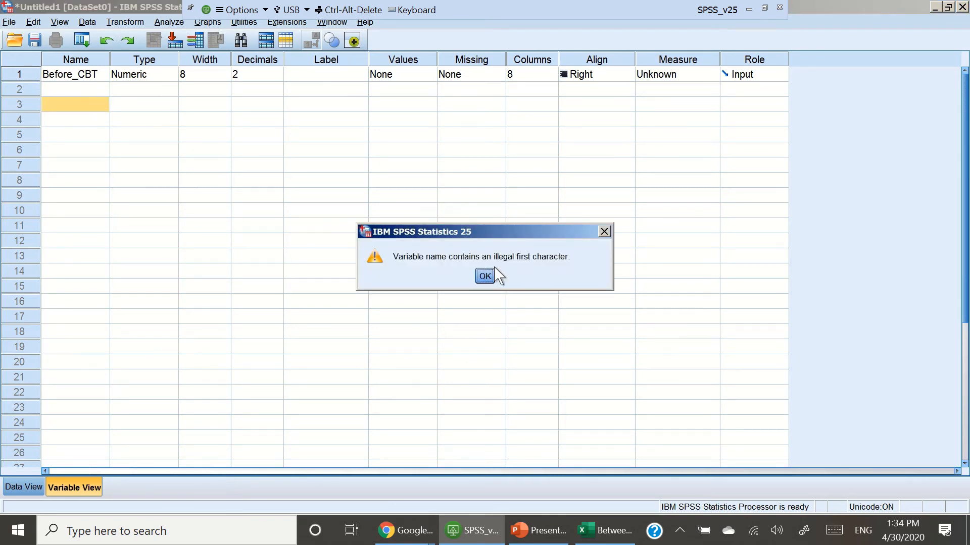
click(485, 276)
Step: Name the second variable CBT_7D
click(95, 94)
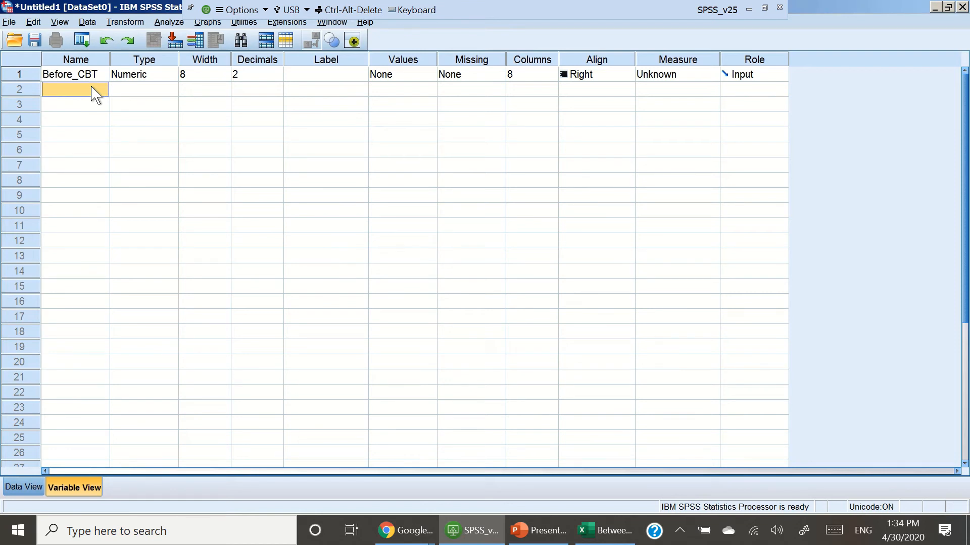
text(S)
key(BackSpace)
key(BackSpace)
text(CBT_7D)
key(Return)
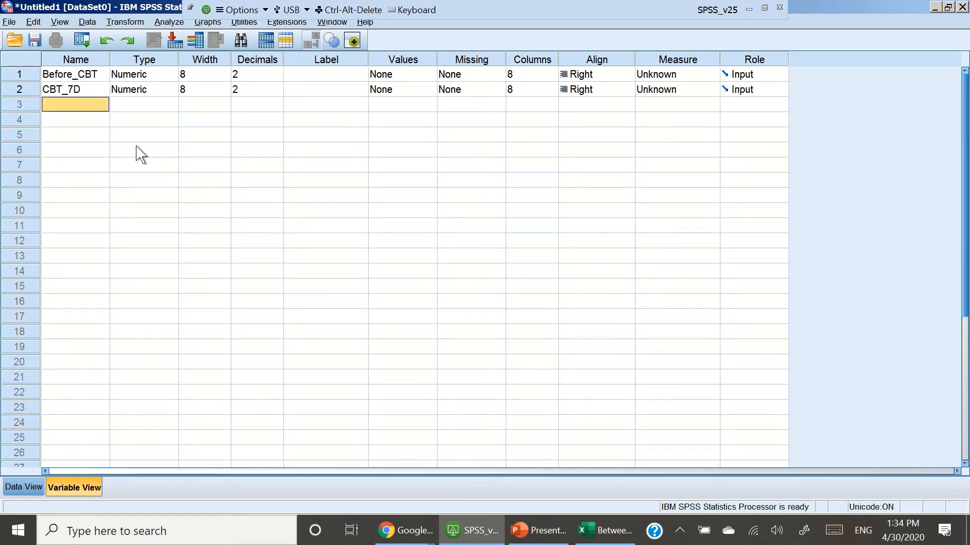
Step: Name the third variable CBT_14D
text(B)
key(BackSpace)
text(CB)
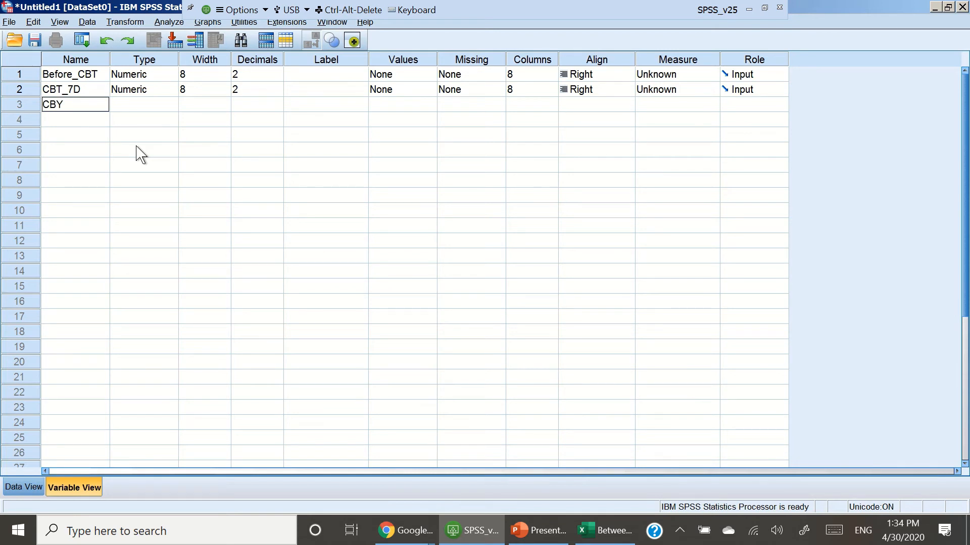
text(T_14D)
key(Return)
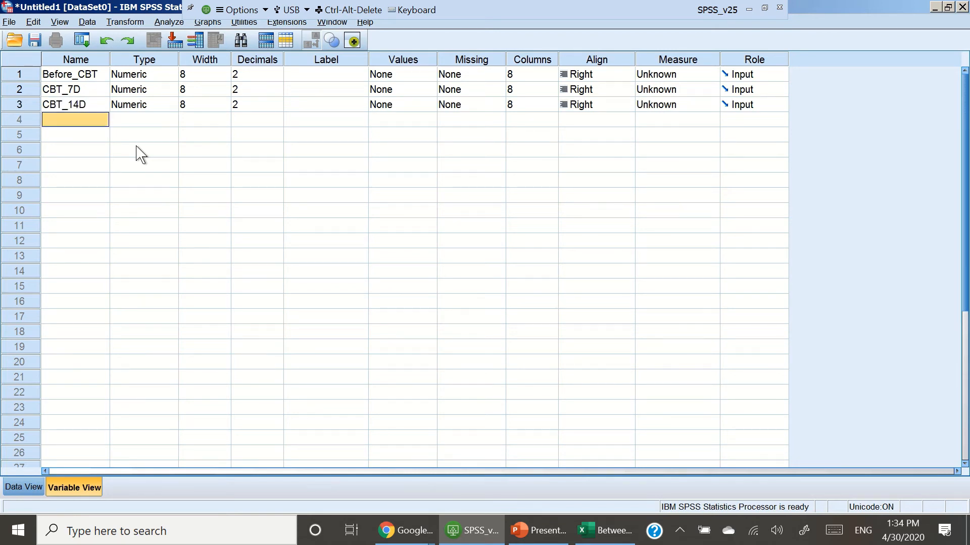
Step: Name the fourth variable CBT_21D
text(BC)
key(BackSpace)
text(C)
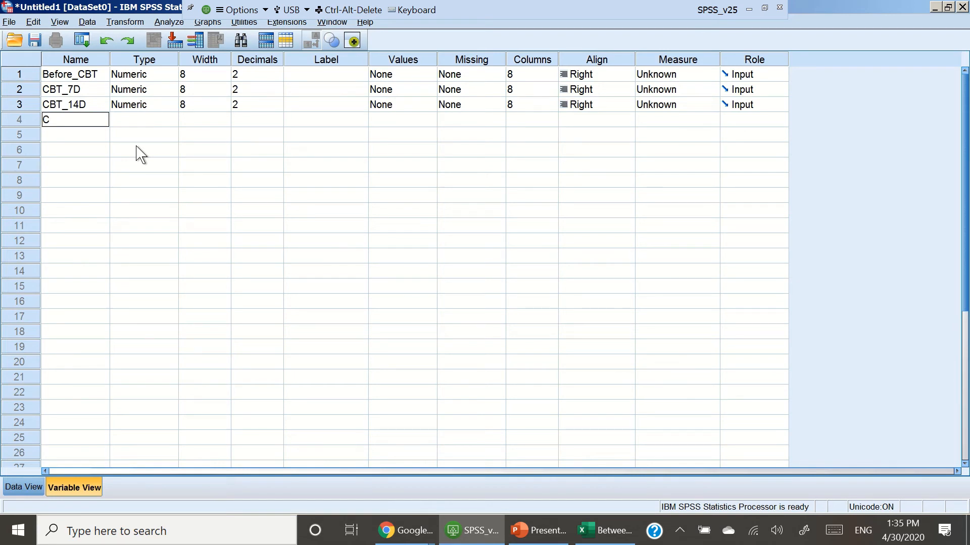
text(BT_21D)
click(140, 151)
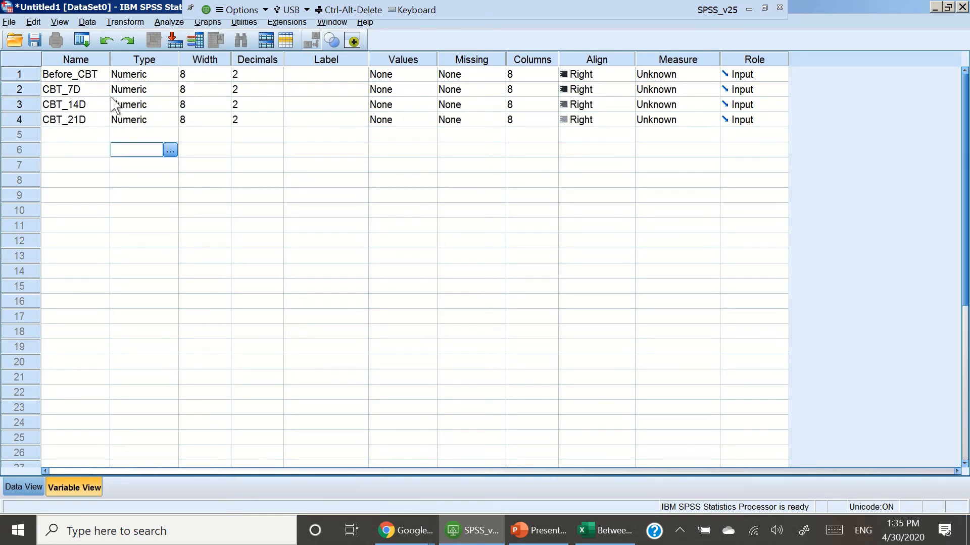
Step: Rename the first variable to CBT_0D
click(103, 74)
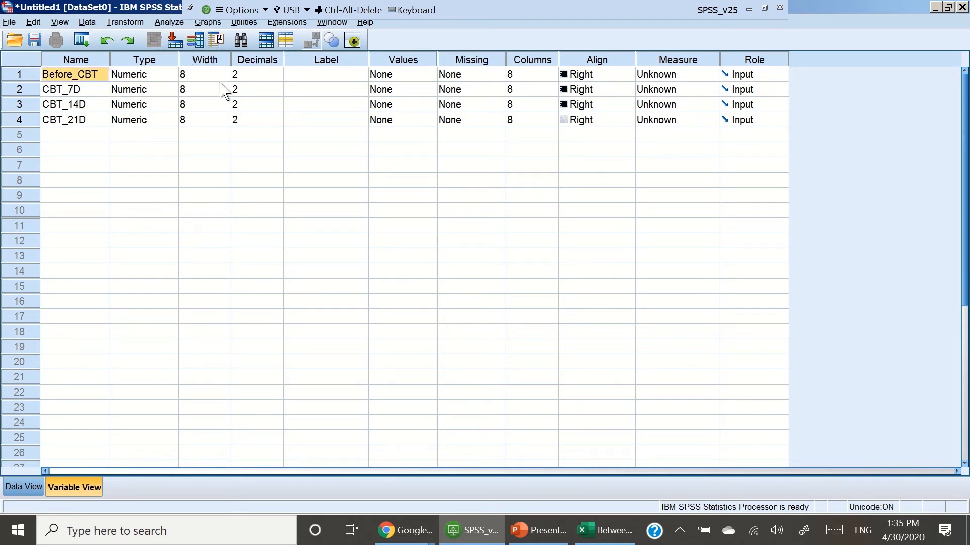
text(CB)
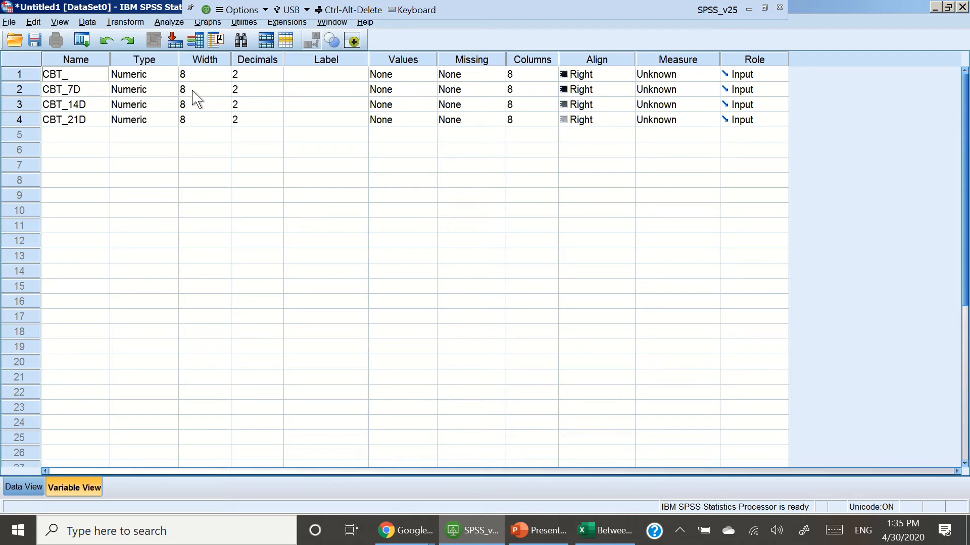
text(T_0)
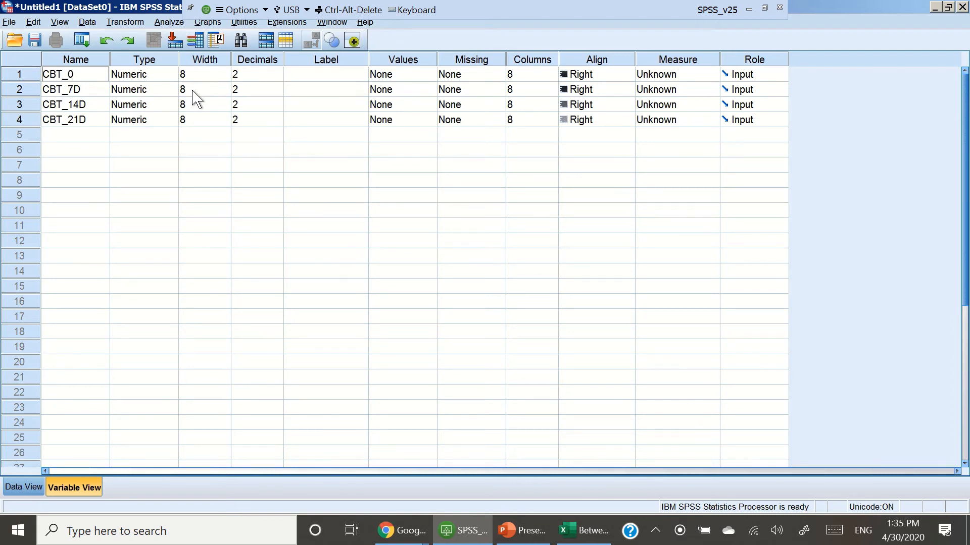
text(D)
key(Return)
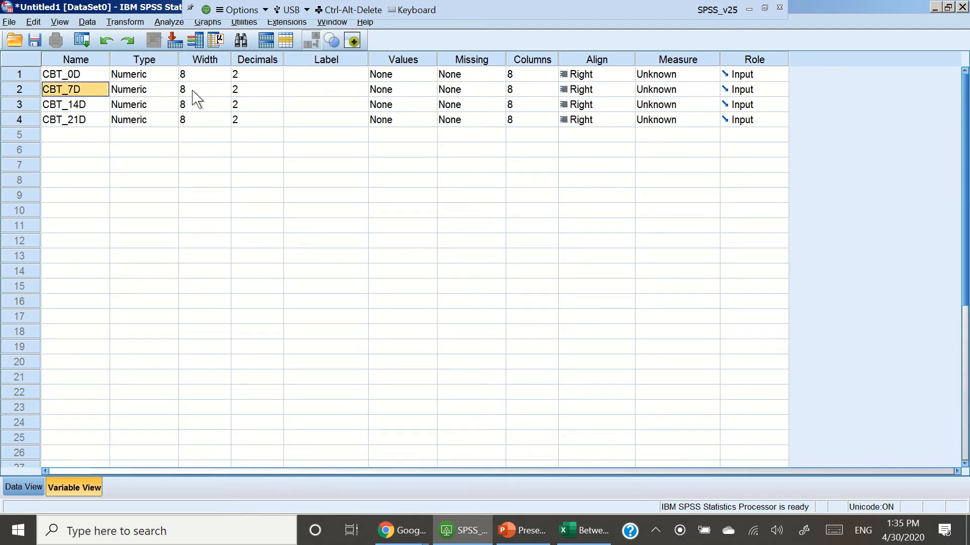
click(97, 121)
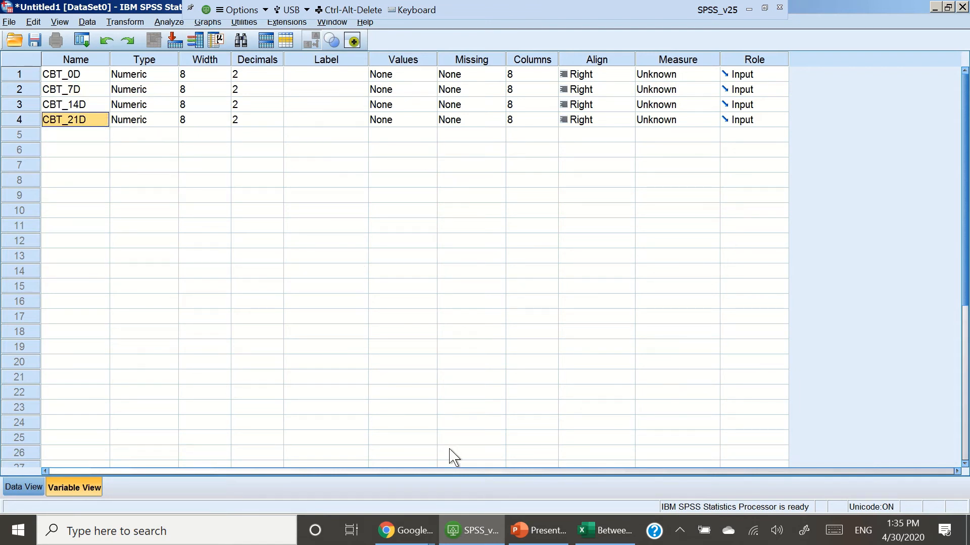
Step: Copy the ten participants' four motivation scores from the Excel Within Groups sheet and paste them into the SPSS Data View
click(14, 488)
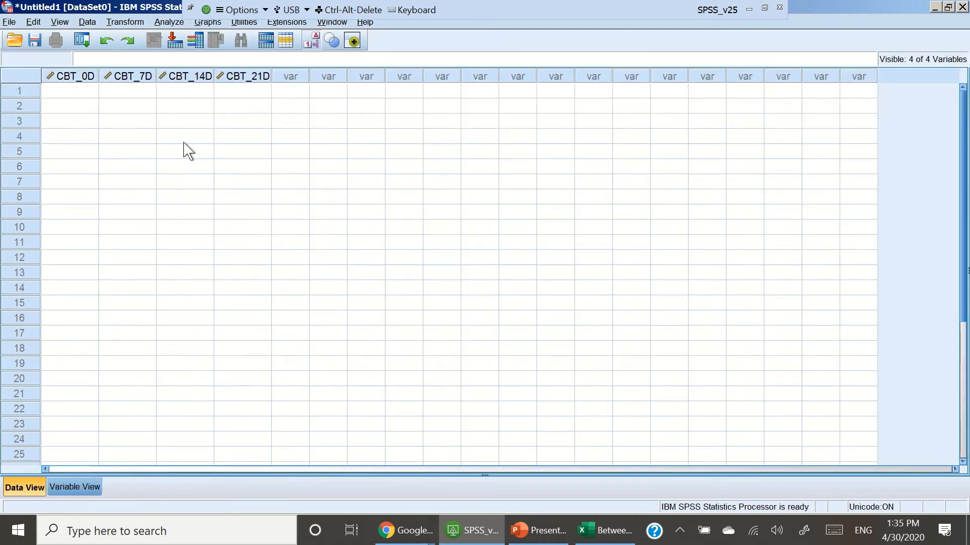
drag(101, 70, 114, 69)
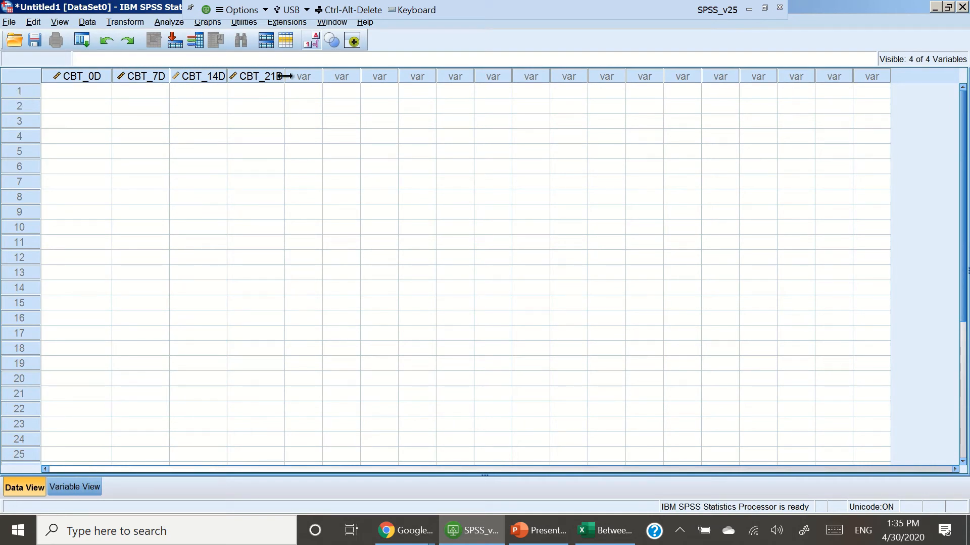
click(599, 530)
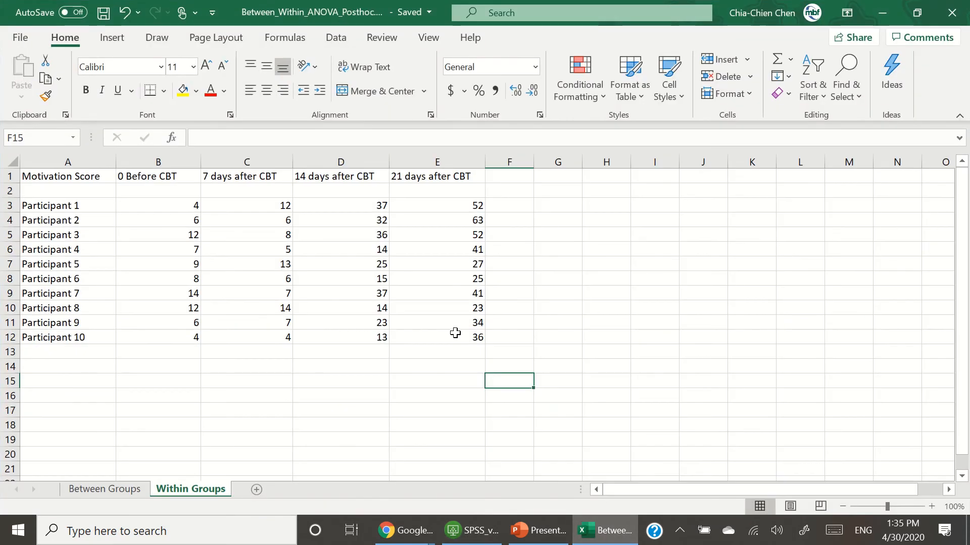
drag(164, 205, 438, 336)
right_click(411, 293)
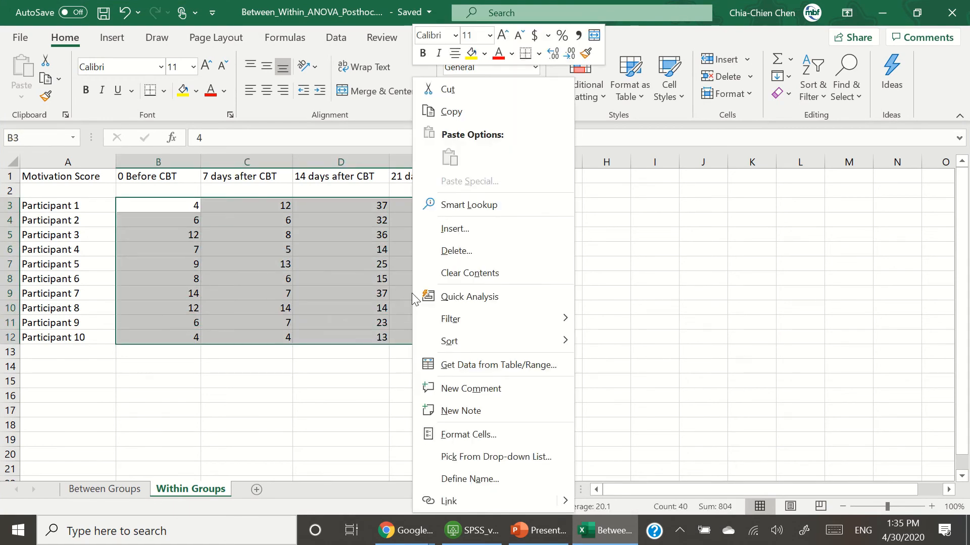
click(495, 104)
key(alt+Tab)
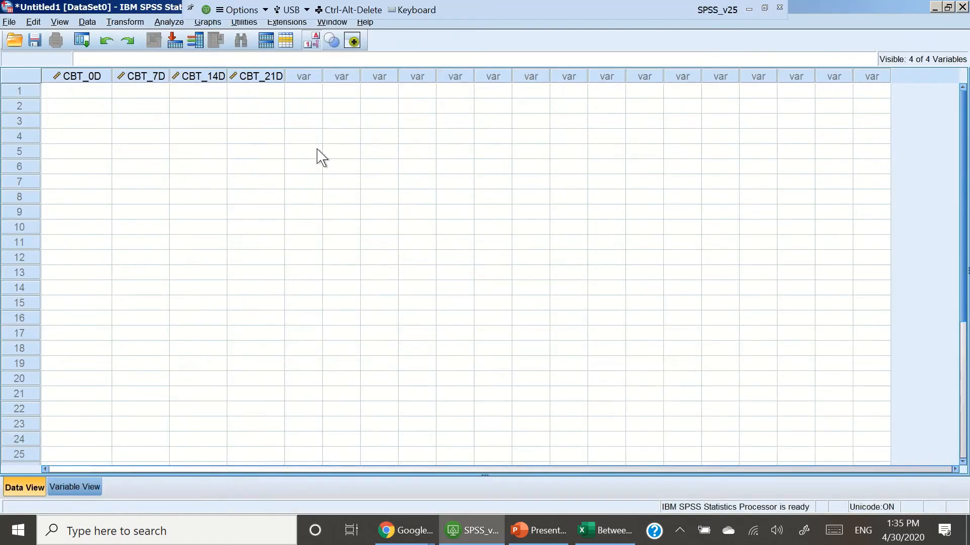
click(139, 134)
click(60, 90)
key(ctrl+v)
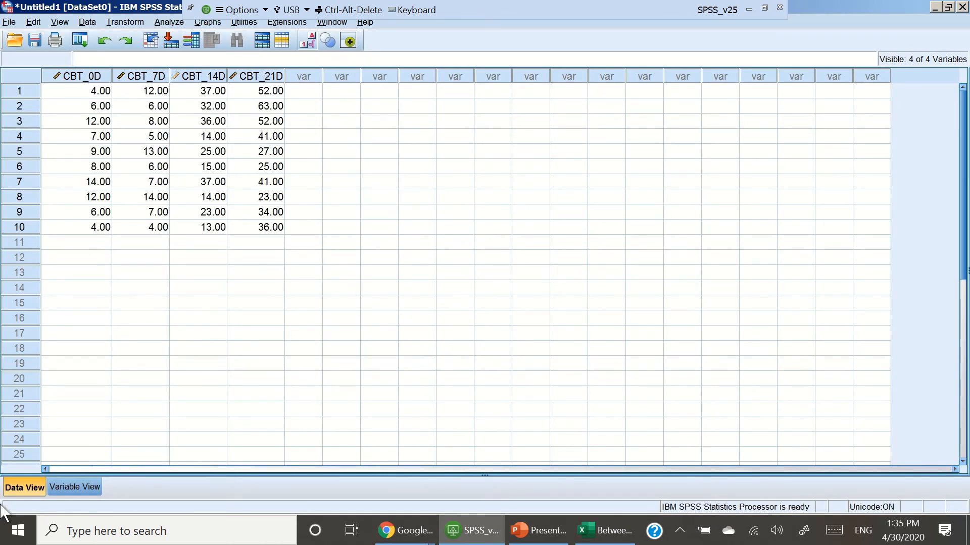
Step: Start a Repeated Measures analysis and define the within-subject factor Condition with 4 levels
click(169, 23)
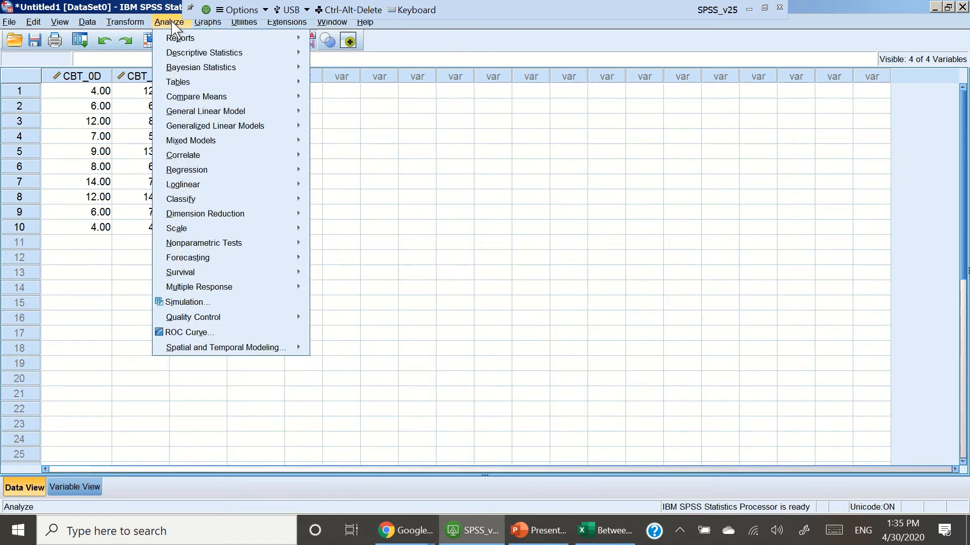
mouse_move(212, 98)
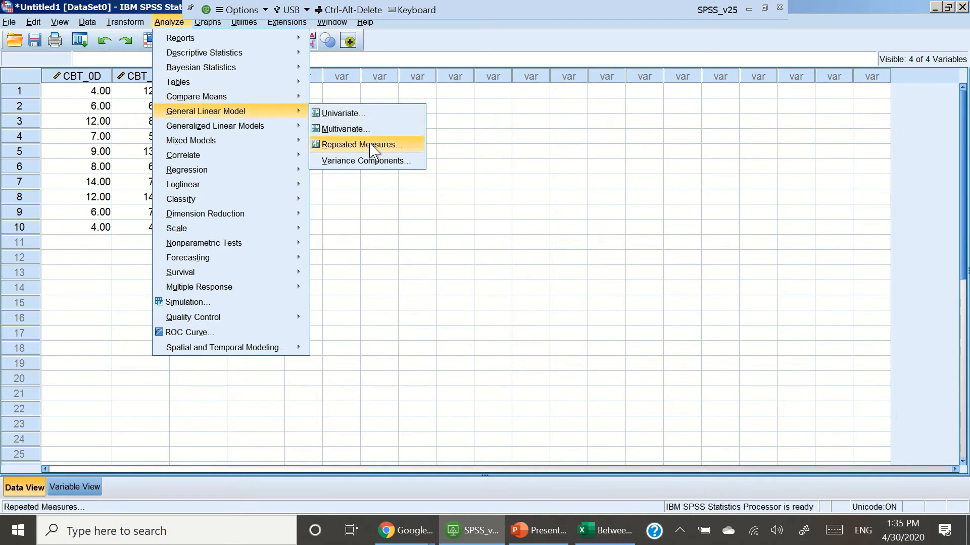
click(360, 145)
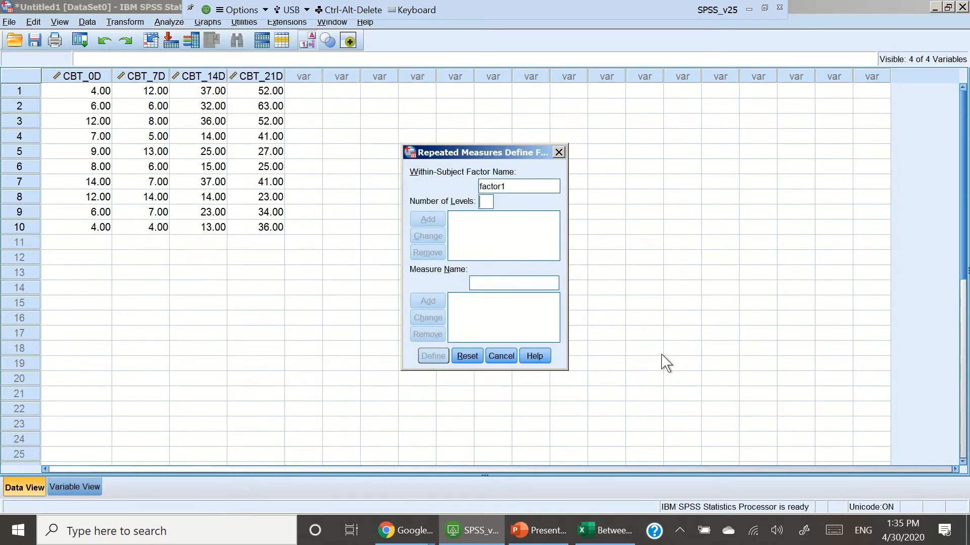
double_click(536, 189)
text(Condition)
click(487, 201)
text(4)
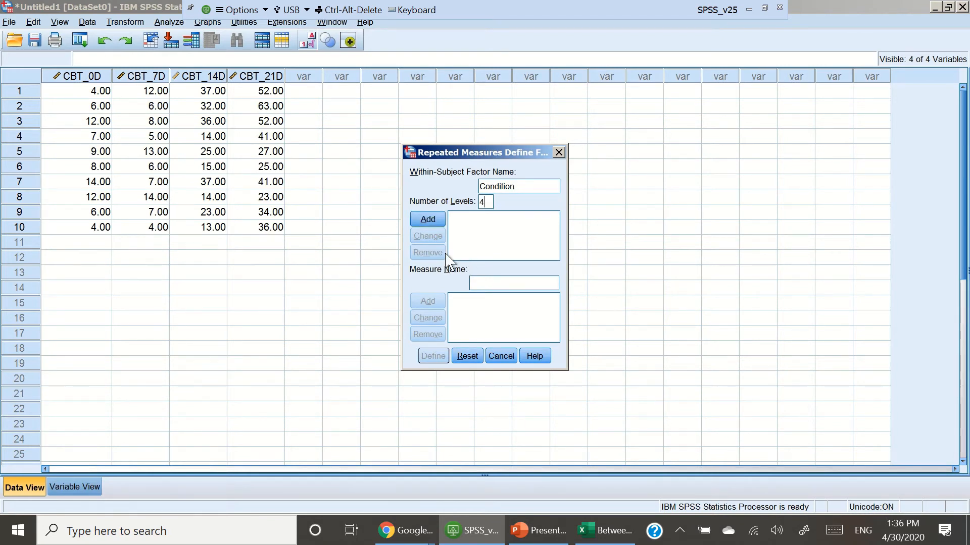
click(444, 220)
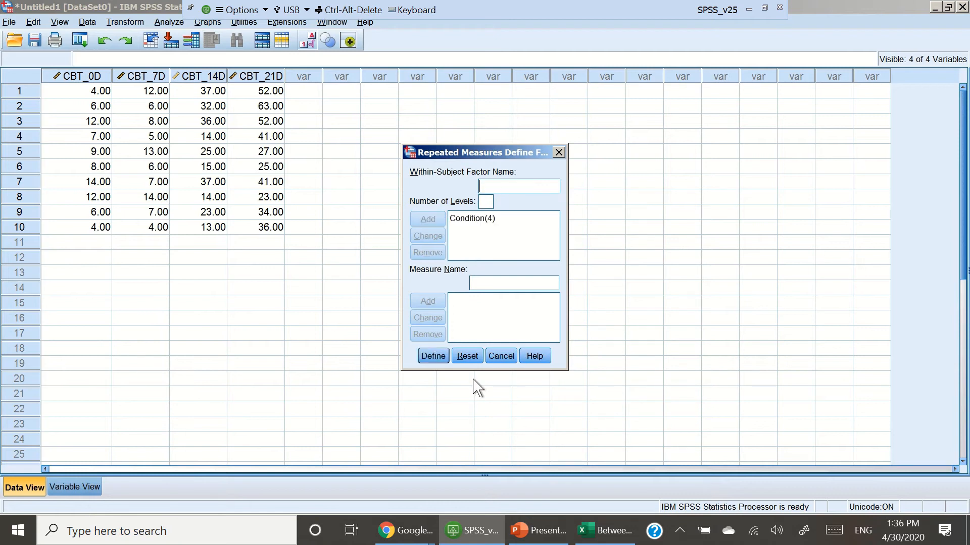
click(436, 362)
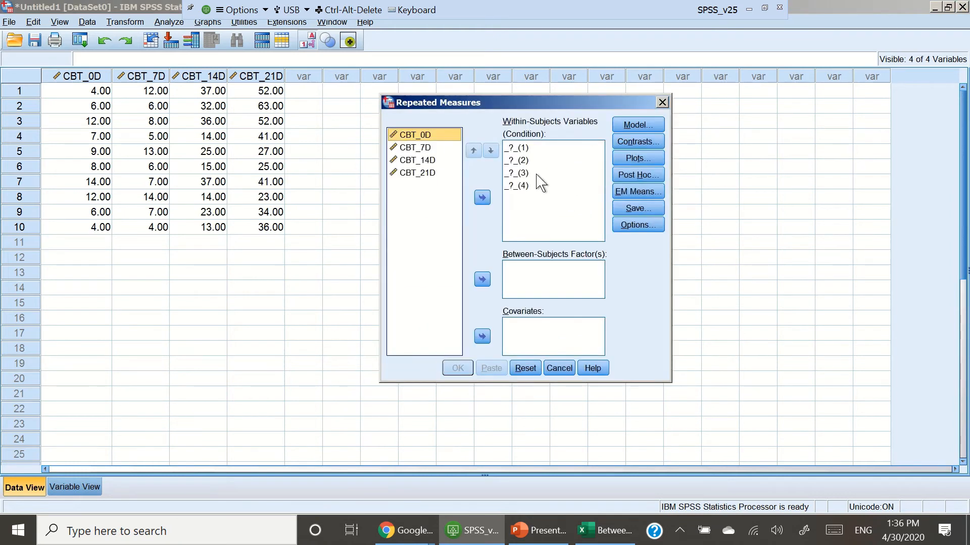
Step: Assign CBT_0D, CBT_7D, CBT_14D and CBT_21D as the Condition within-subjects levels, and check the Post Hoc dialog
shift+click(432, 173)
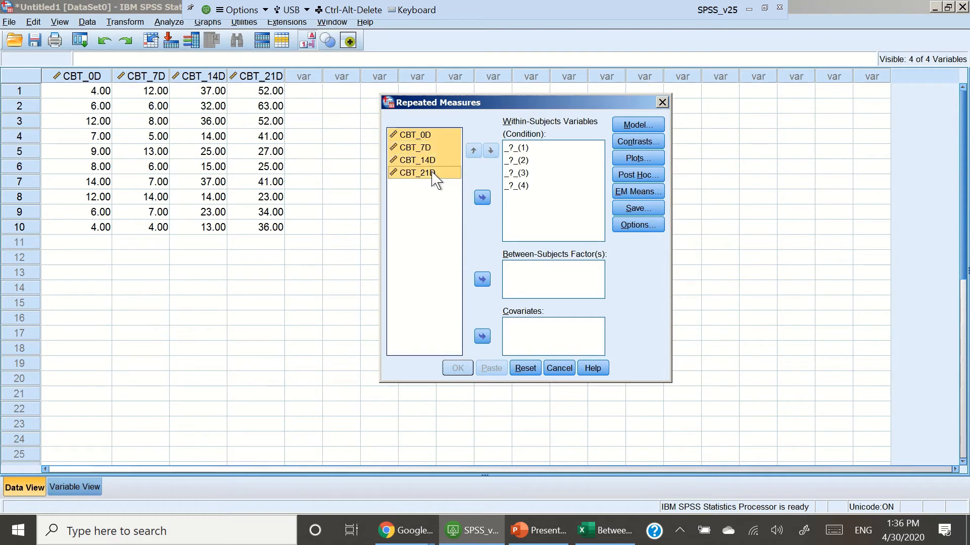
click(483, 197)
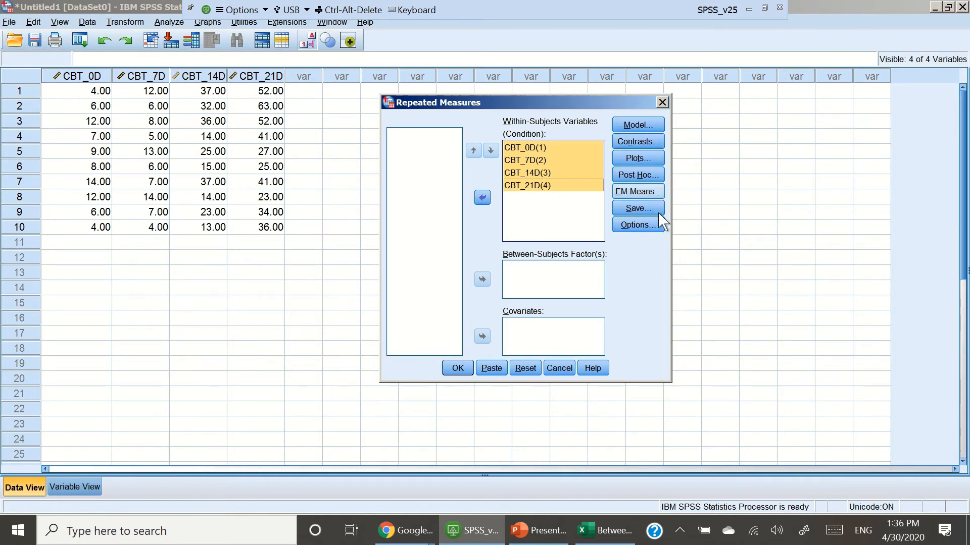
click(658, 176)
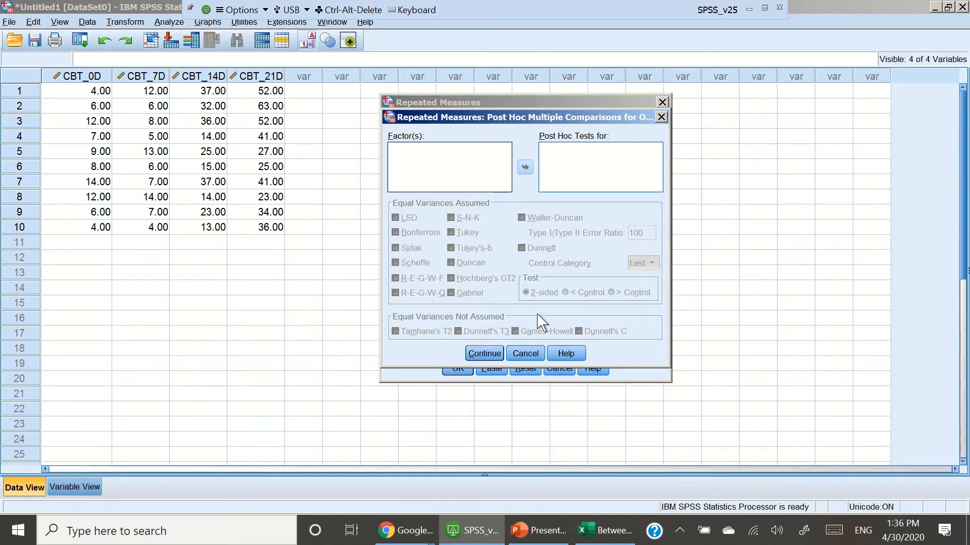
click(658, 116)
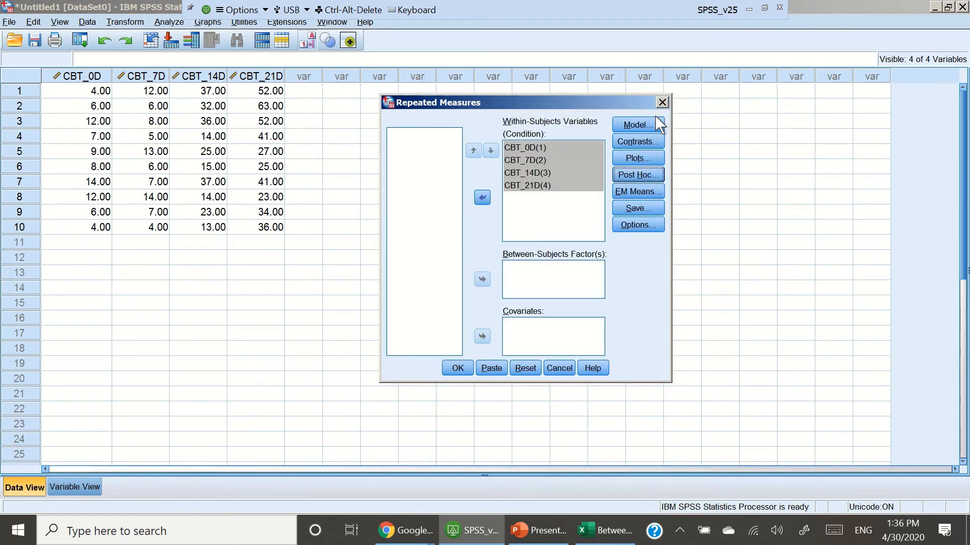
Step: Display estimated marginal means for Condition, comparing main effects with a Bonferroni confidence interval adjustment
click(653, 194)
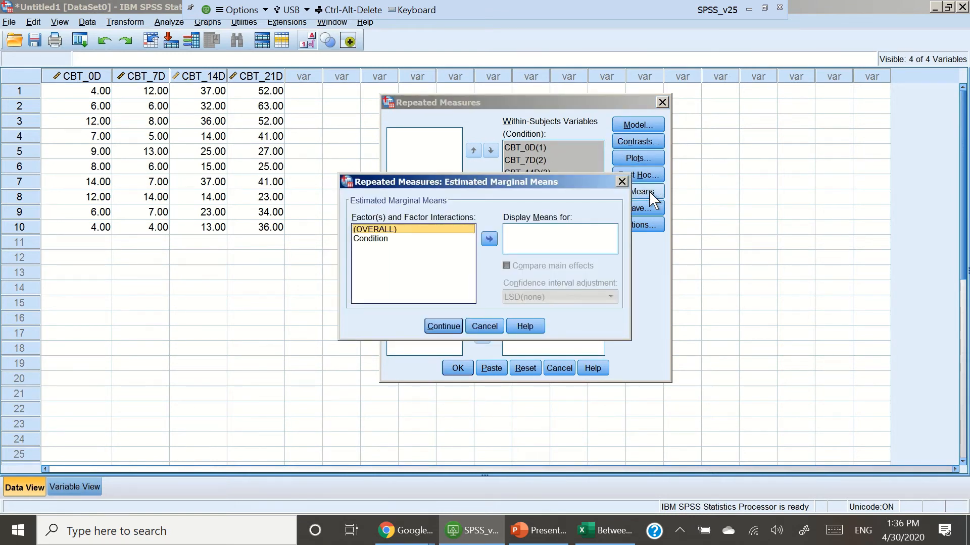
click(408, 239)
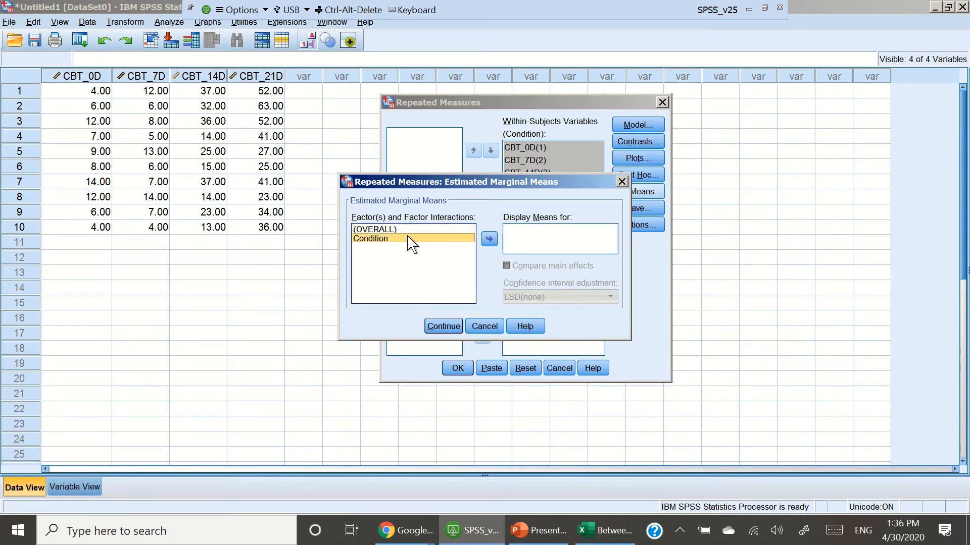
click(489, 240)
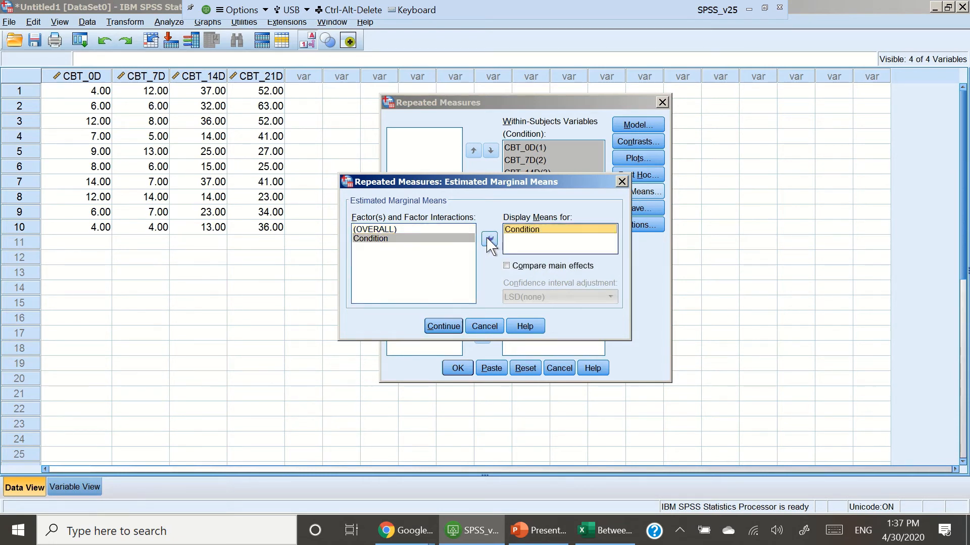
click(507, 266)
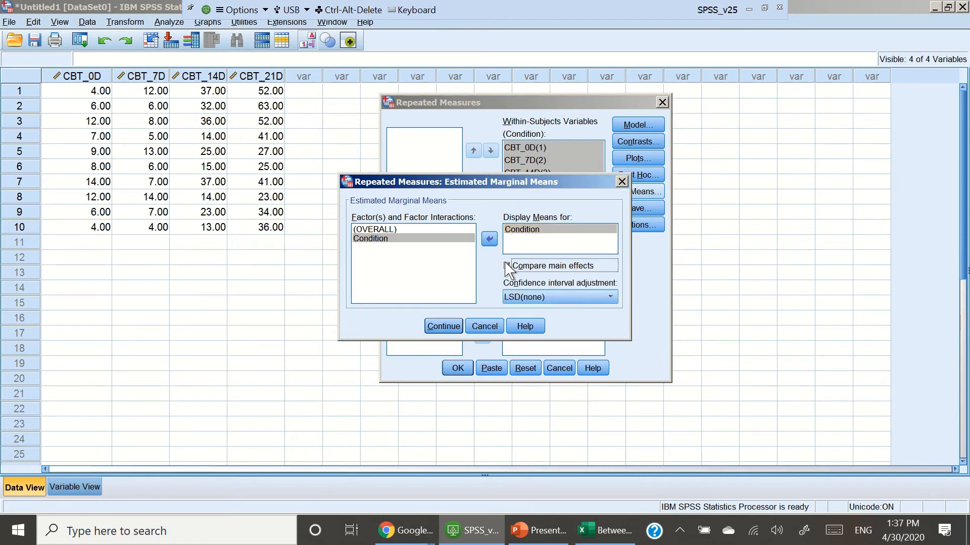
click(612, 297)
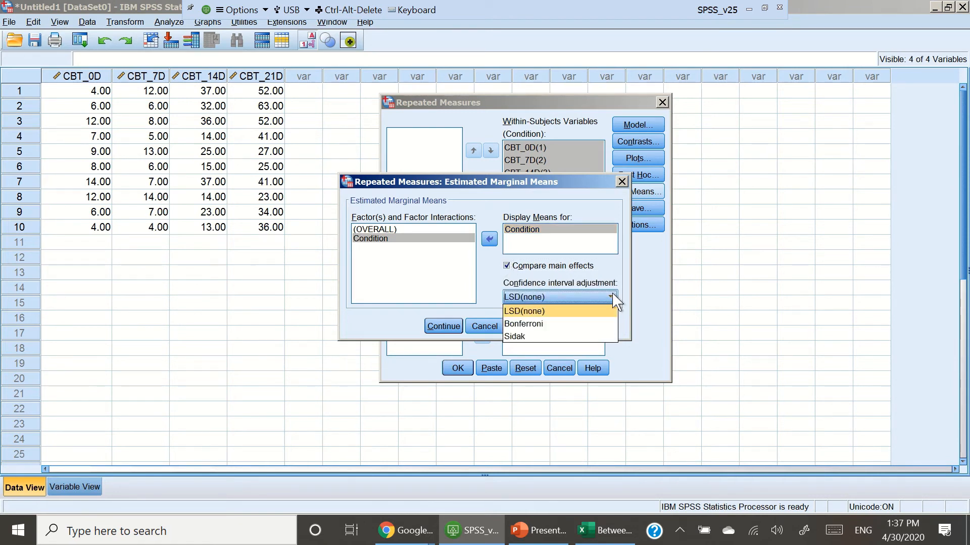
click(596, 324)
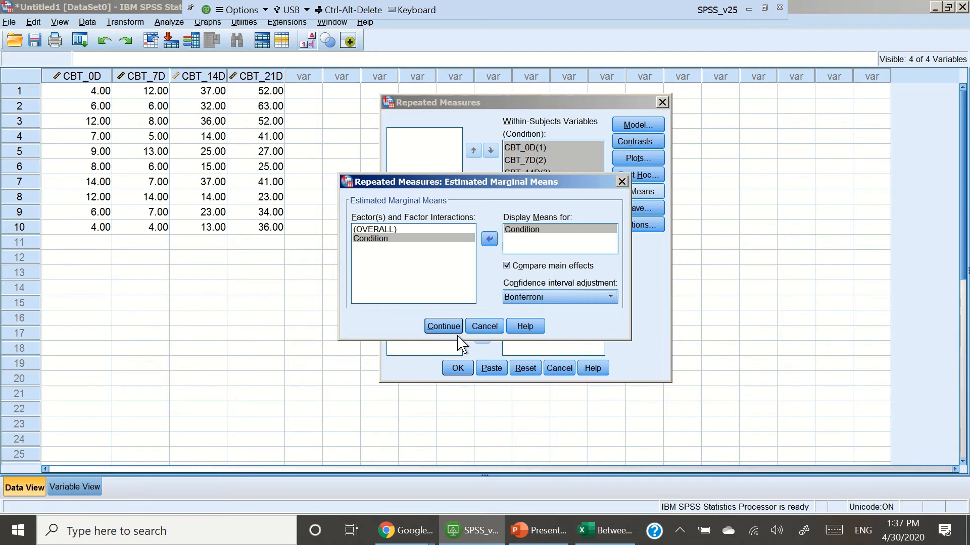
click(443, 327)
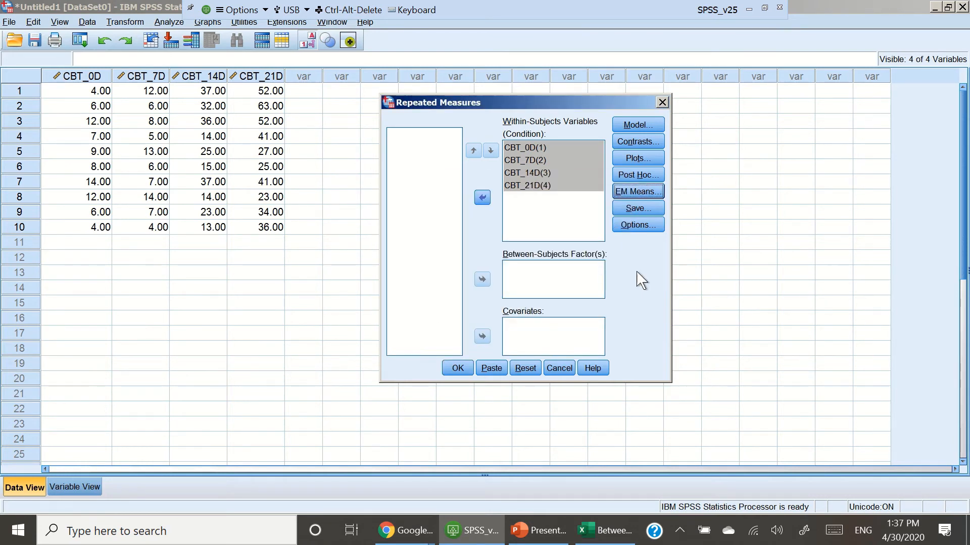
Step: Turn on descriptive statistics in the options and run the repeated-measures analysis
click(643, 227)
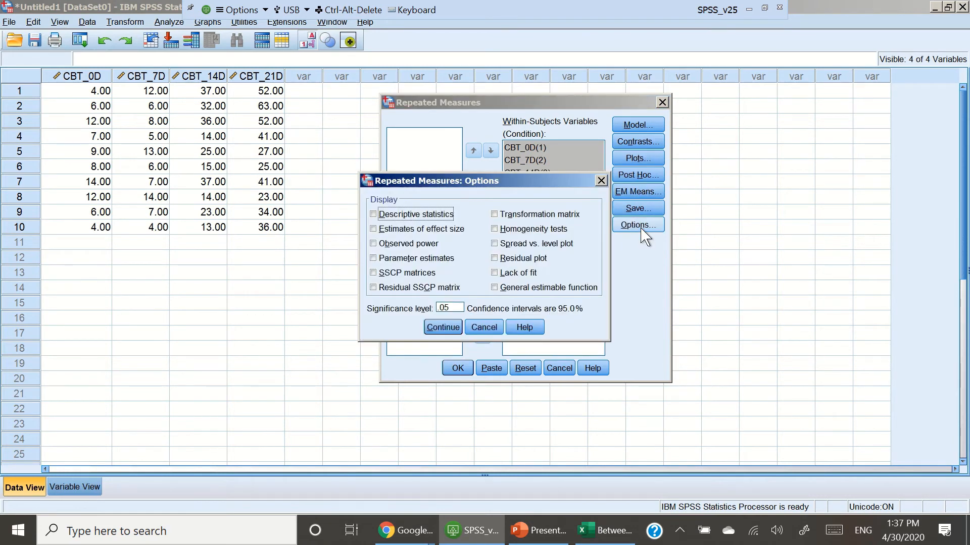
click(423, 215)
click(442, 327)
click(456, 368)
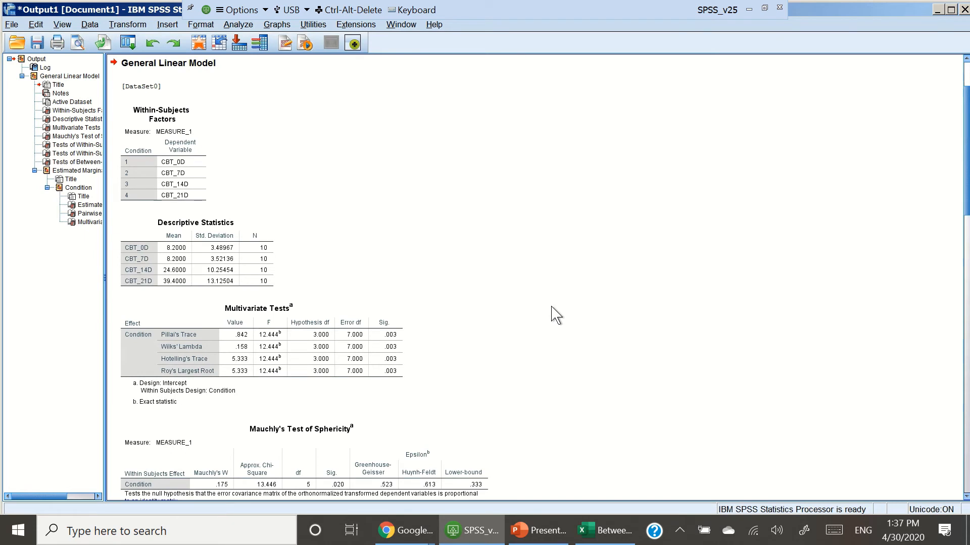
Step: Examine the descriptive statistics, multivariate tests, Mauchly's test and within-subjects effects tables in the output
click(168, 181)
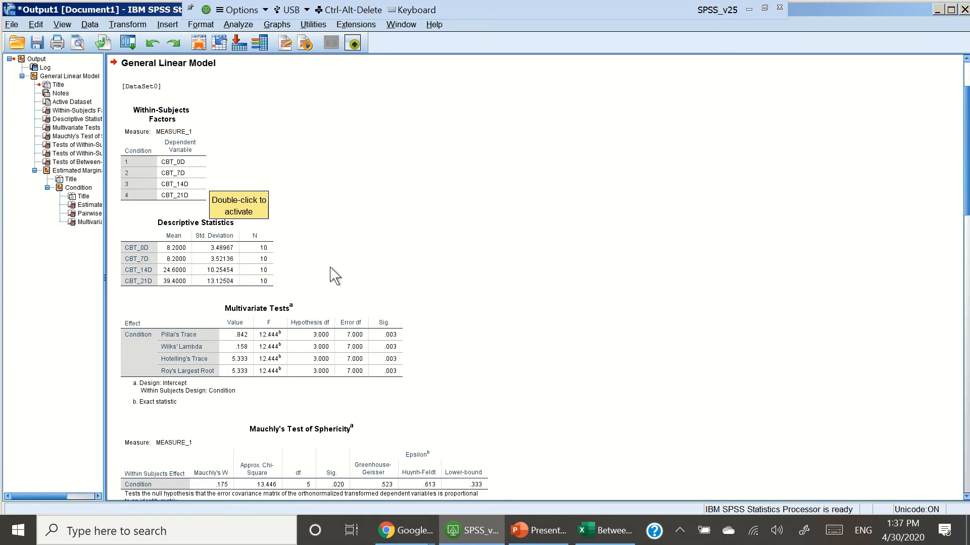
click(262, 263)
click(659, 263)
scroll(659, 264, down, 1)
scroll(659, 264, down, 1)
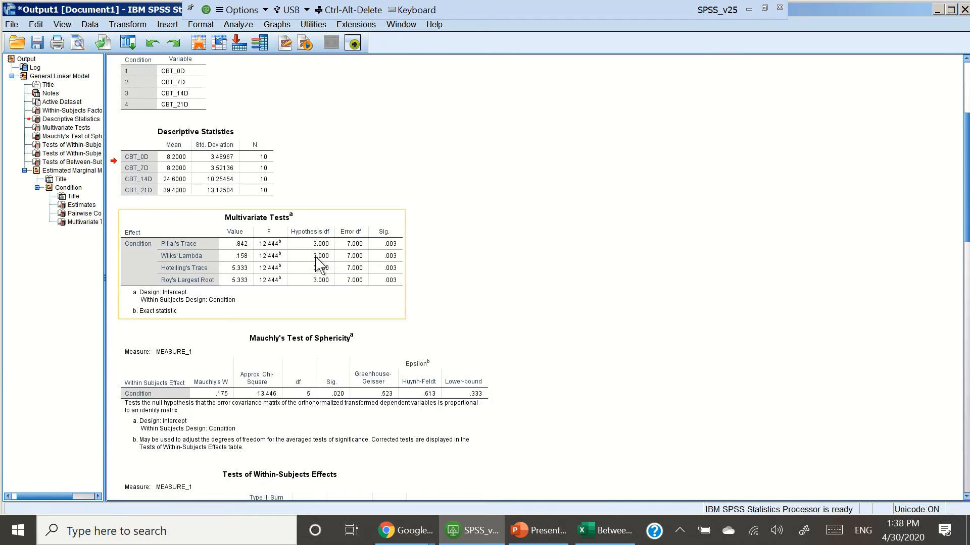
scroll(540, 283, down, 1)
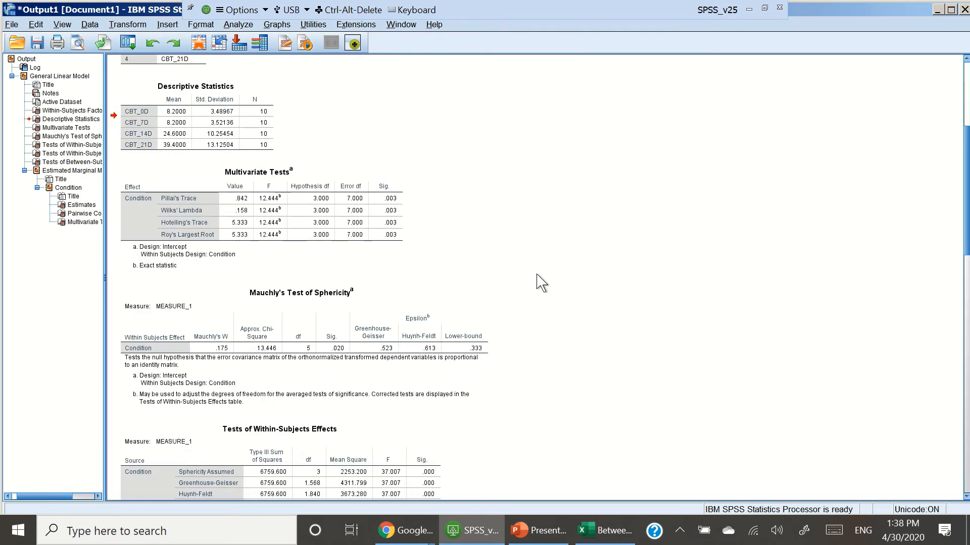
scroll(540, 282, down, 2)
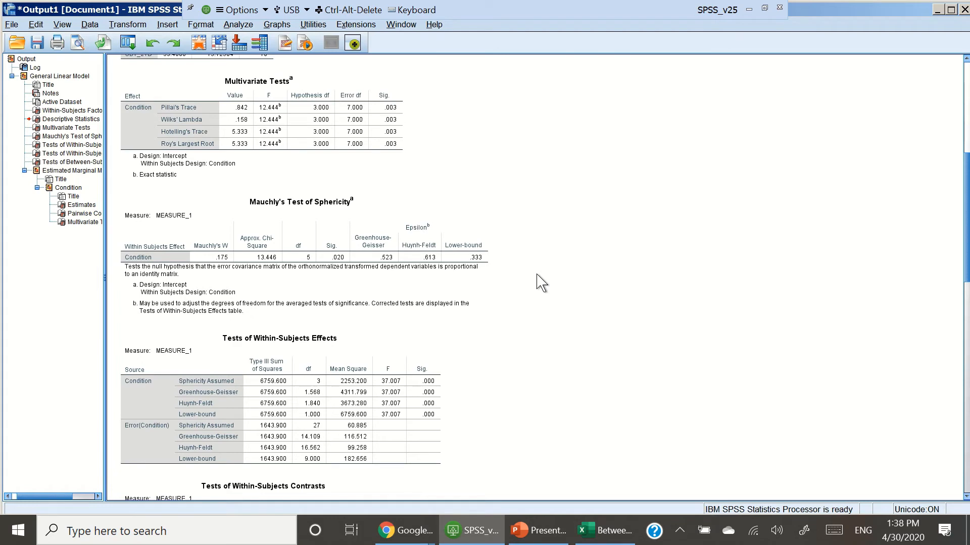
scroll(540, 237, down, 1)
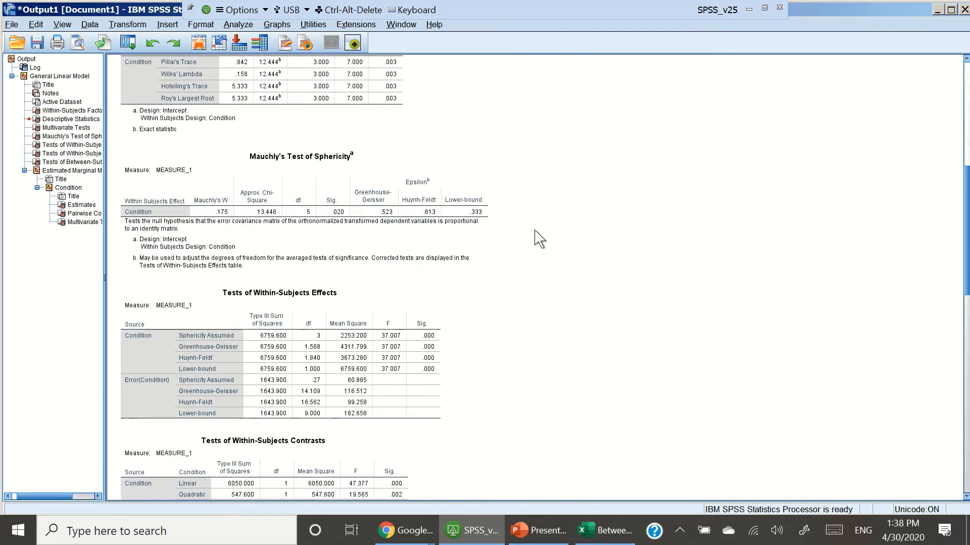
scroll(539, 239, down, 3)
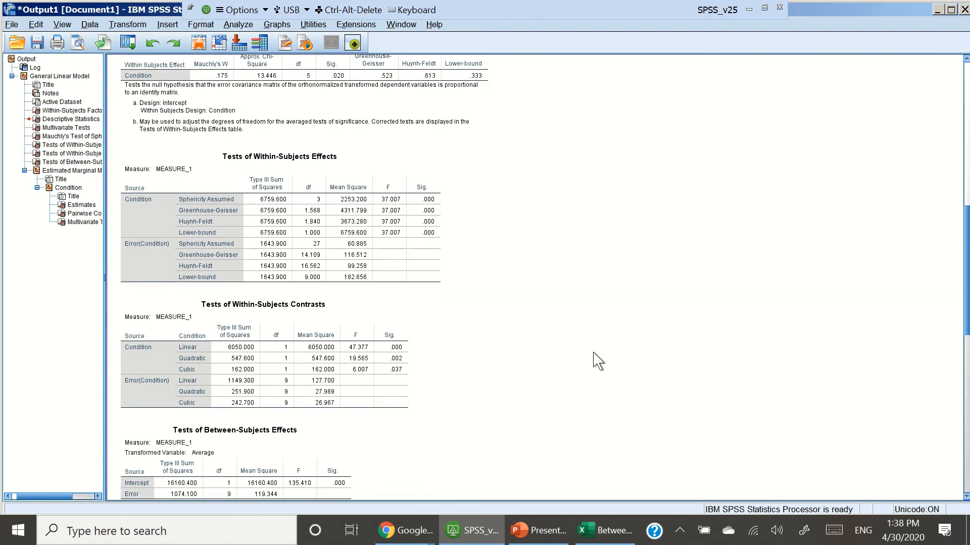
Step: Examine the estimated marginal means and the Bonferroni pairwise comparisons table
scroll(594, 353, down, 4)
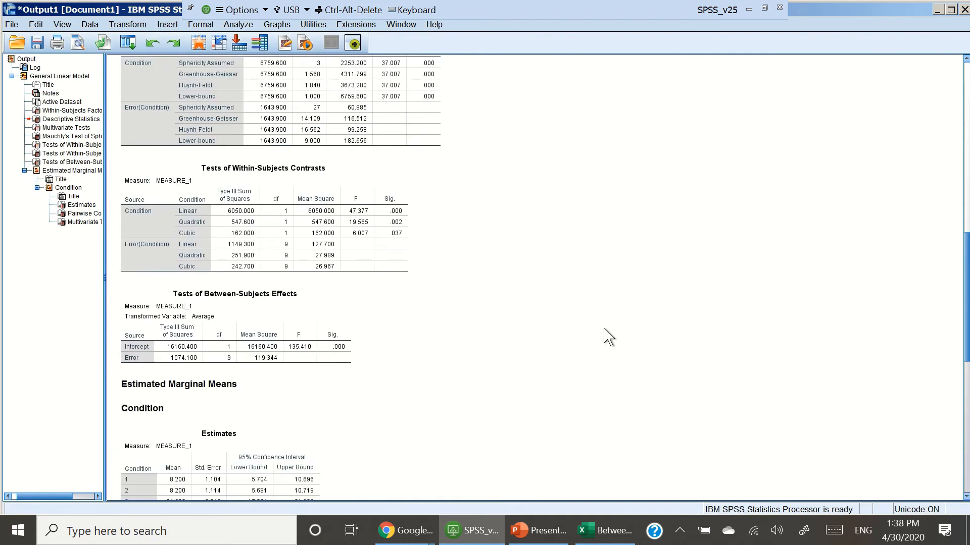
scroll(607, 336, down, 5)
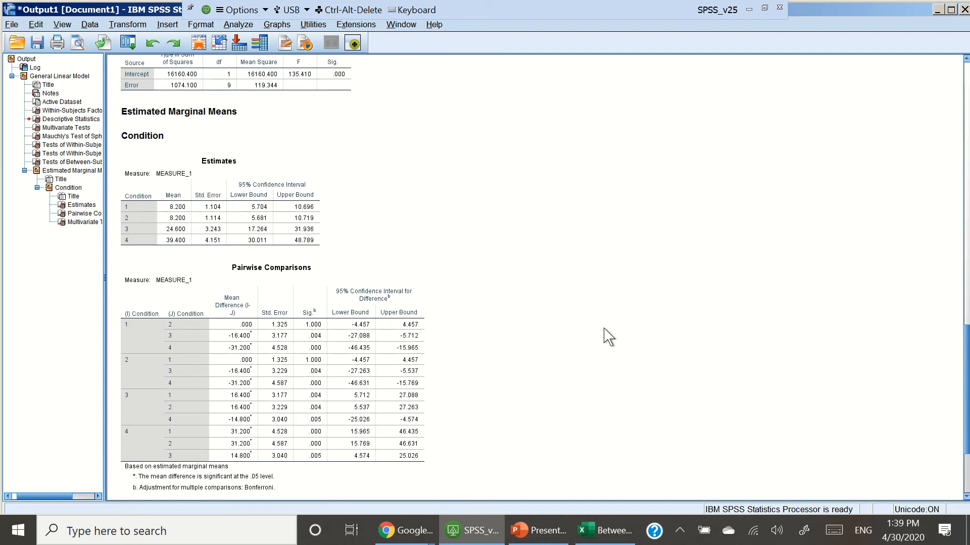
scroll(608, 337, down, 3)
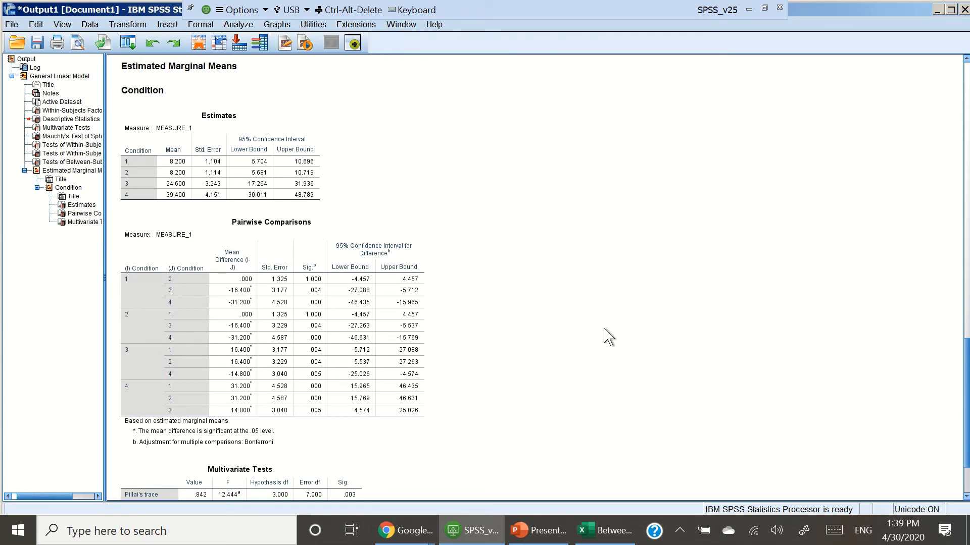
scroll(609, 337, down, 3)
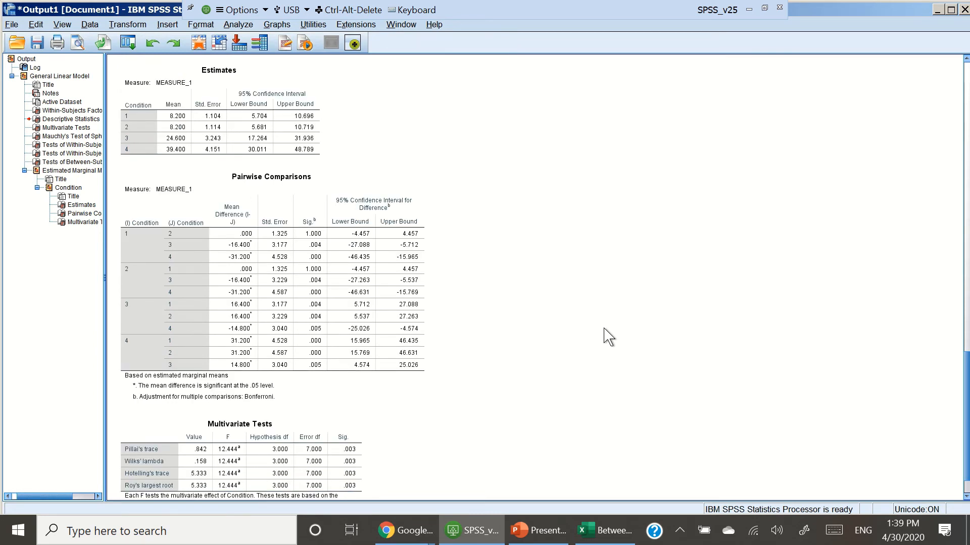
scroll(609, 337, down, 3)
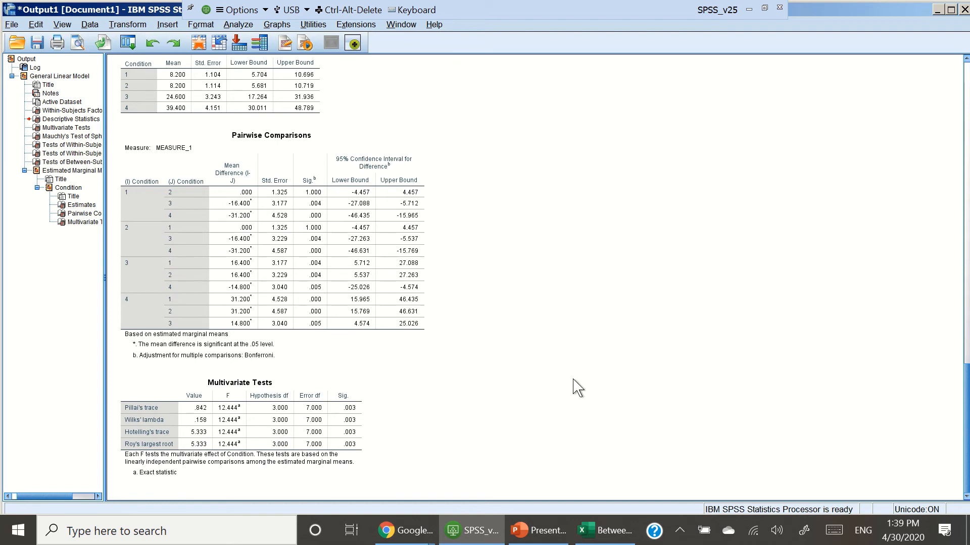
click(199, 275)
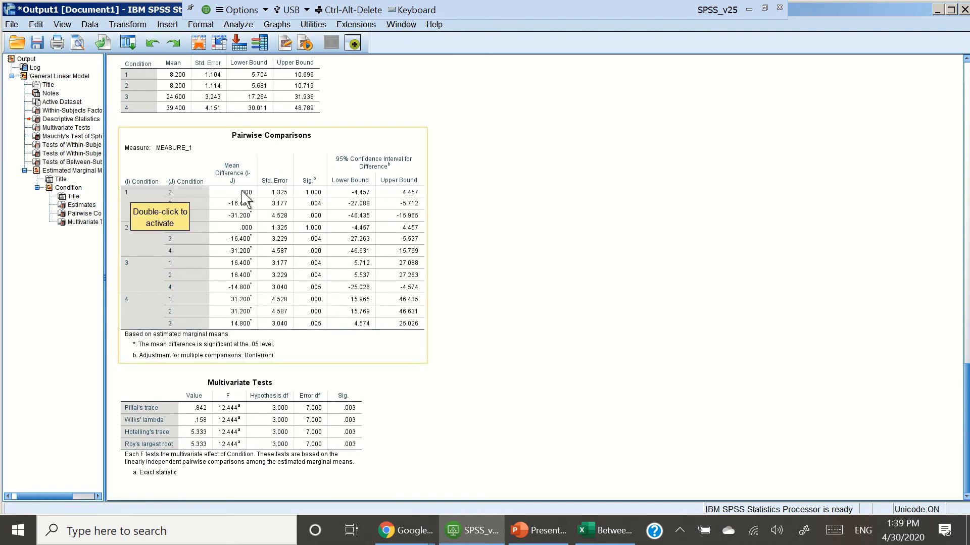
click(535, 271)
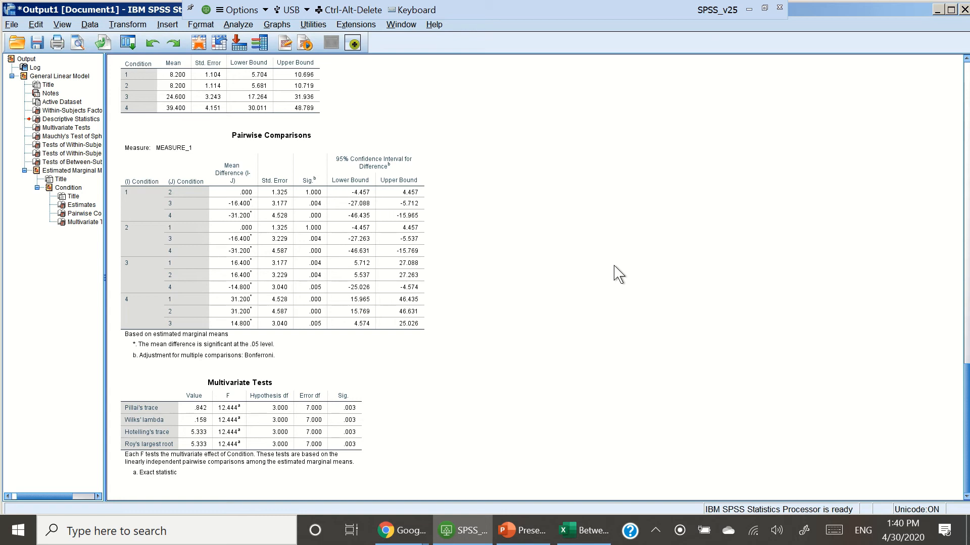
Step: Switch to Excel and run Anova: Two-Factor Without Replication on $B$3:$E$12 with output starting at $G$1
click(602, 541)
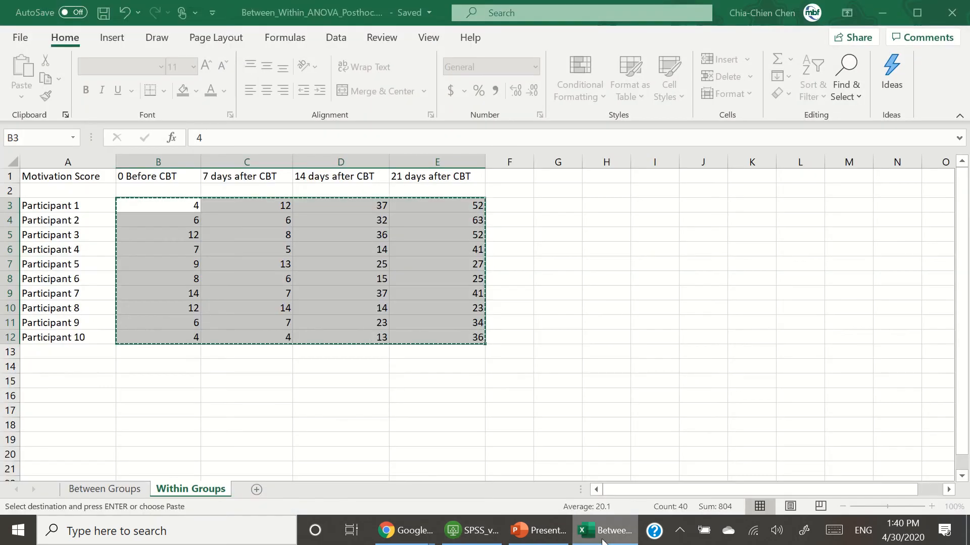
click(603, 395)
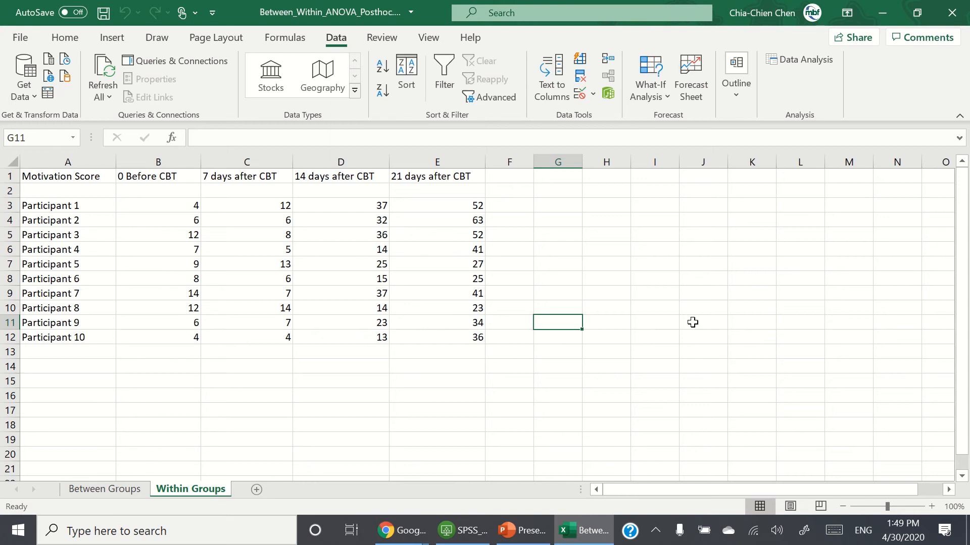
click(814, 66)
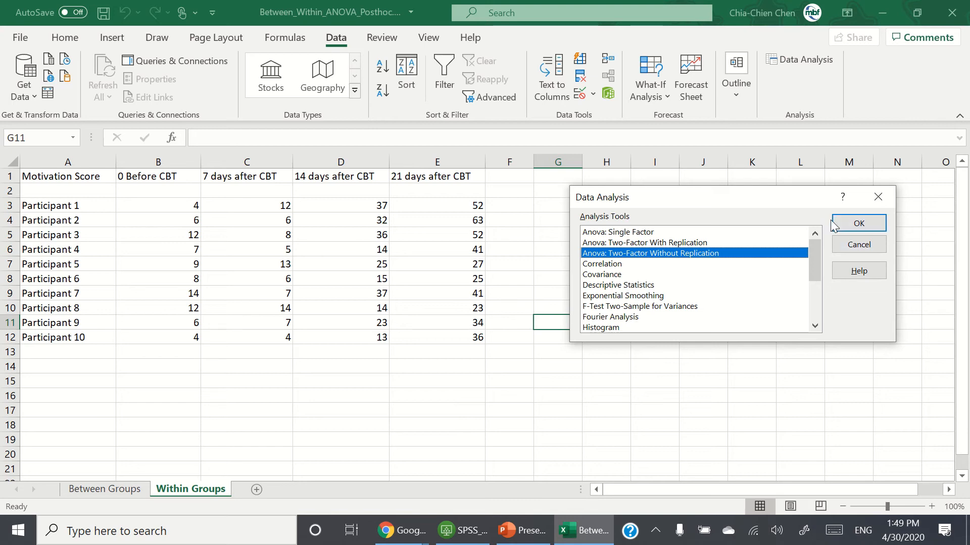
click(853, 228)
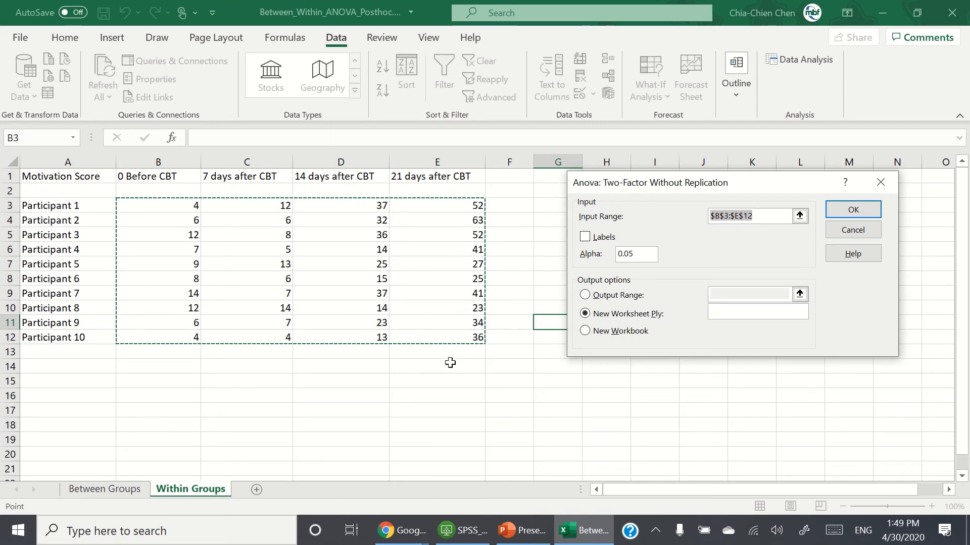
click(625, 295)
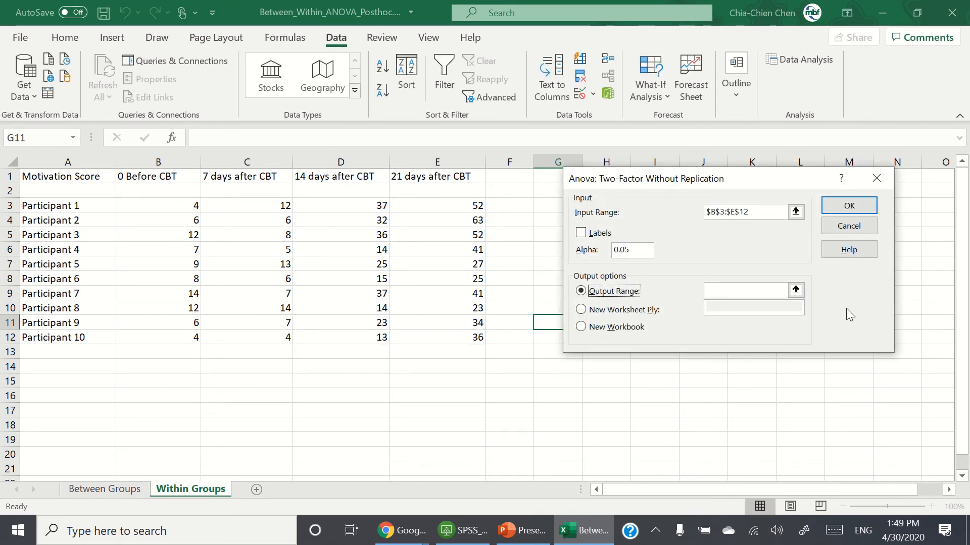
click(795, 290)
click(556, 180)
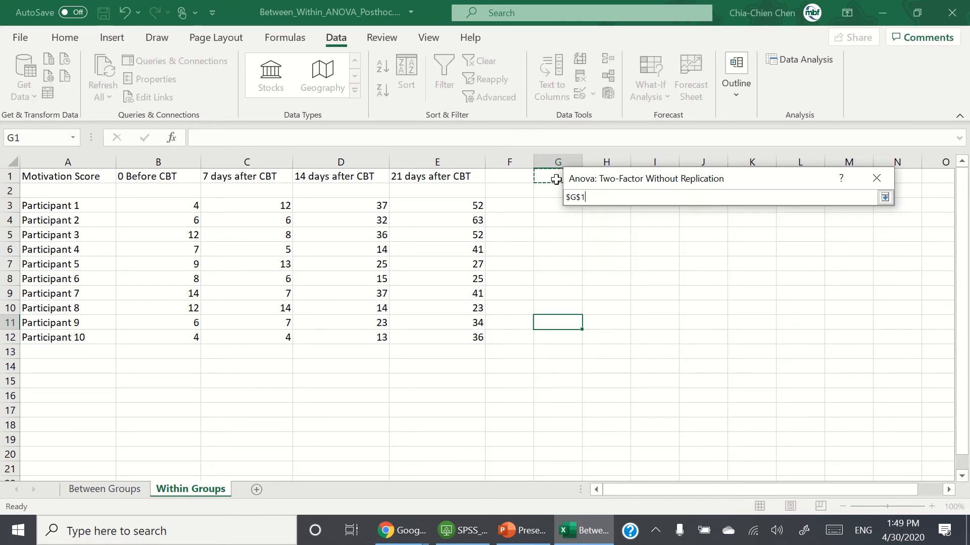
click(885, 197)
click(856, 210)
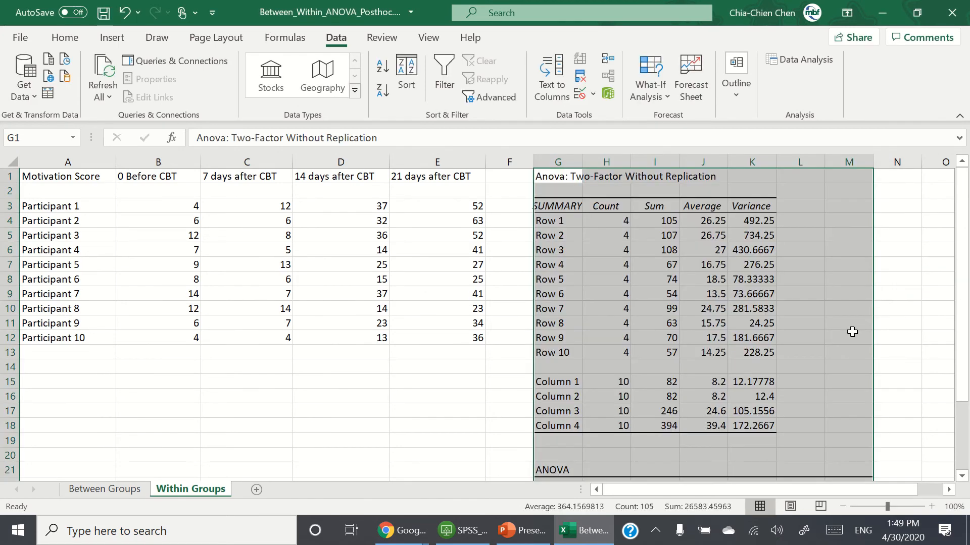
Step: Examine the ANOVA results table, including the degrees of freedom for rows and columns
click(928, 329)
scroll(927, 328, down, 2)
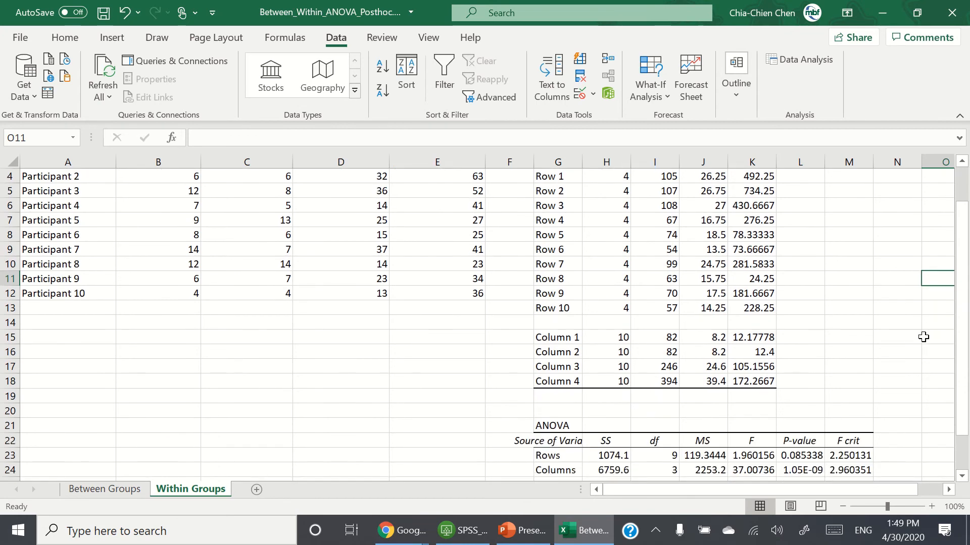
scroll(927, 330, up, 2)
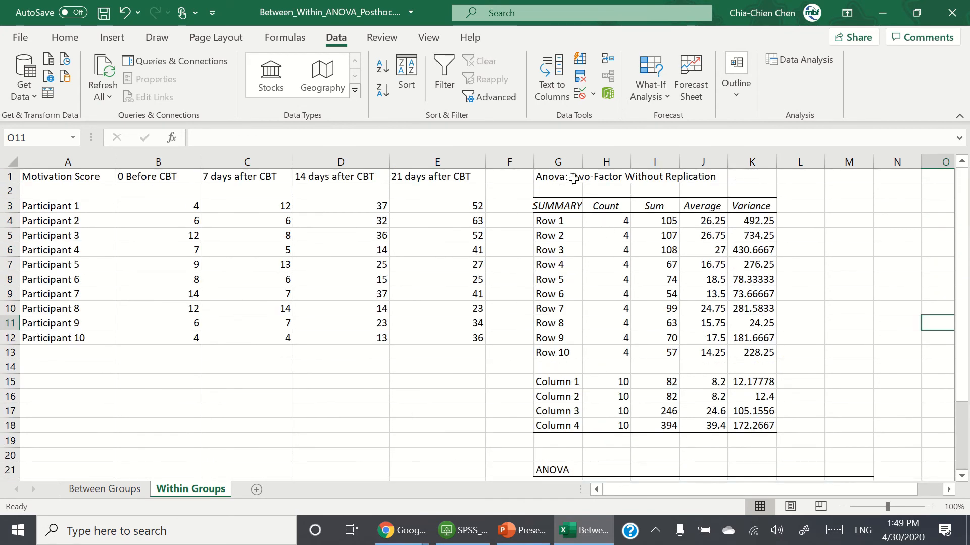
scroll(805, 248, down, 4)
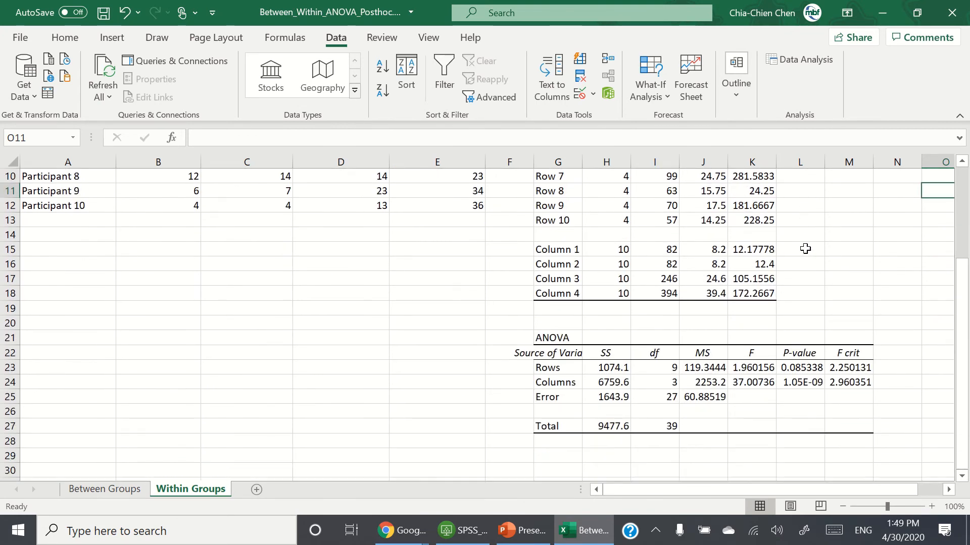
scroll(838, 434, up, 1)
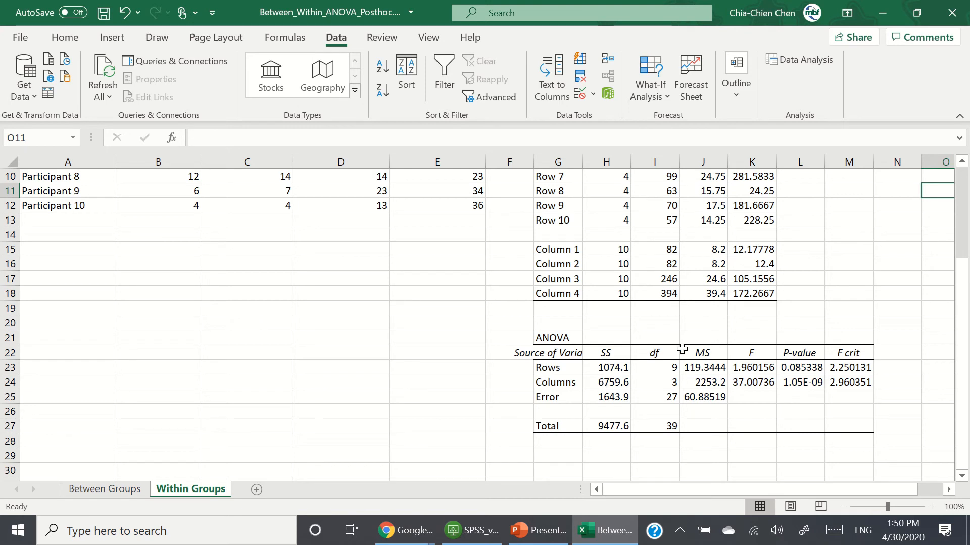
click(656, 353)
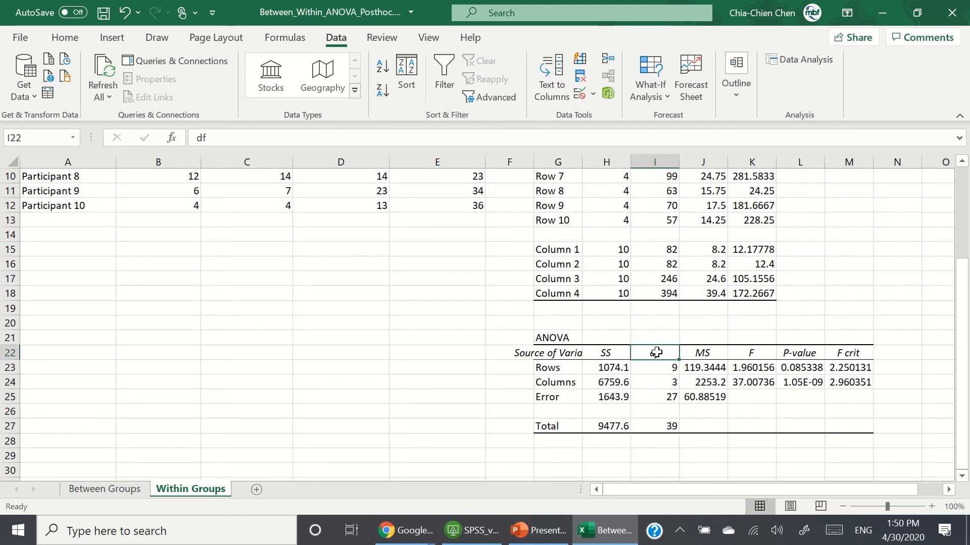
click(666, 381)
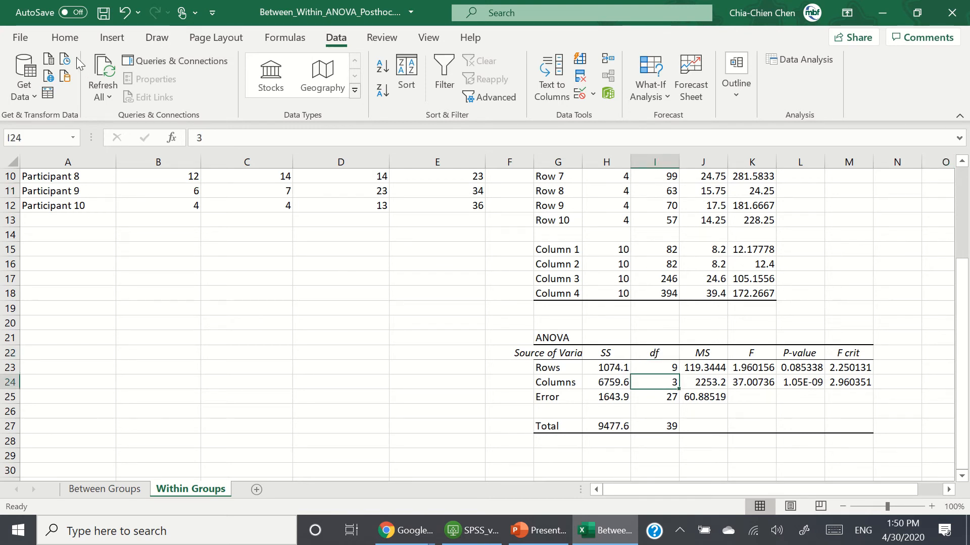
Step: Highlight in yellow the Columns and Error degrees of freedom, and the Columns F and P-value cells of the ANOVA table
click(70, 37)
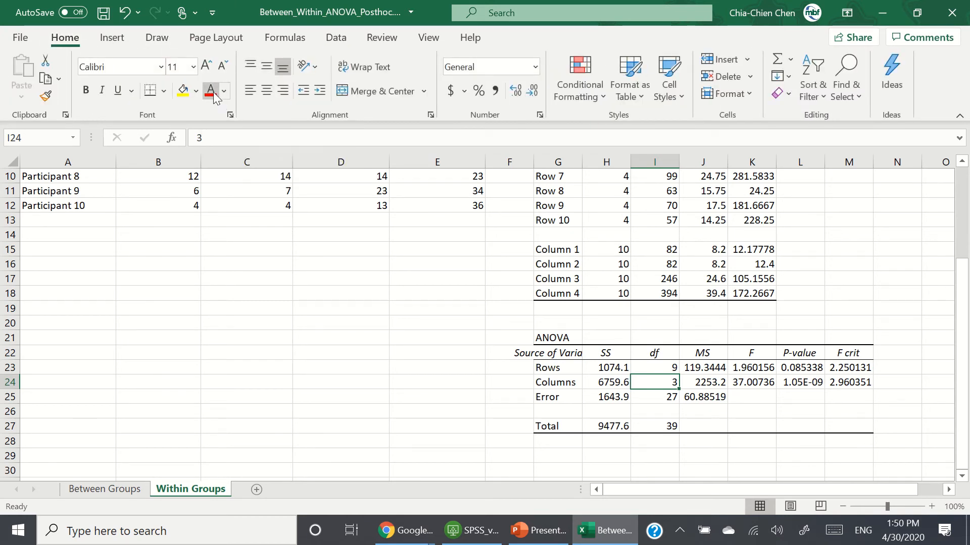
click(184, 92)
click(669, 425)
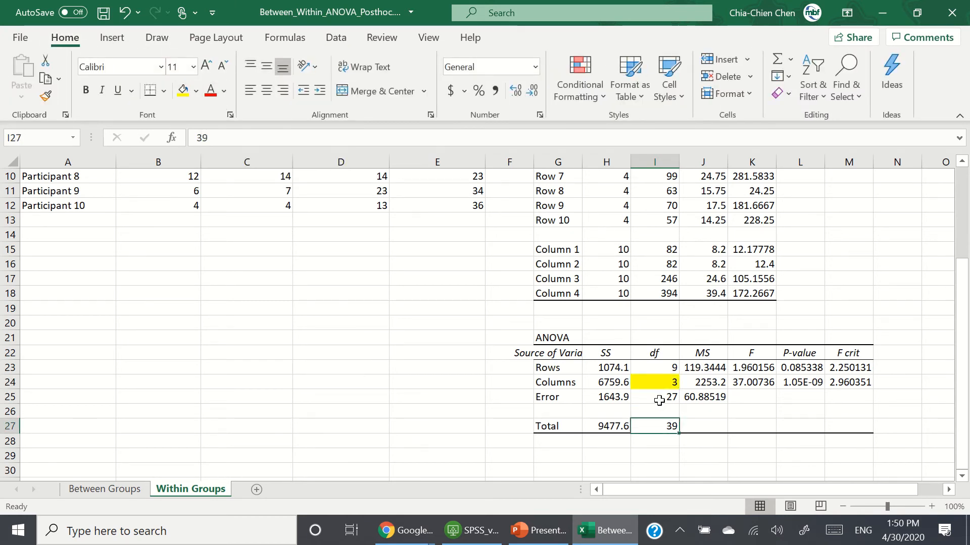
click(660, 397)
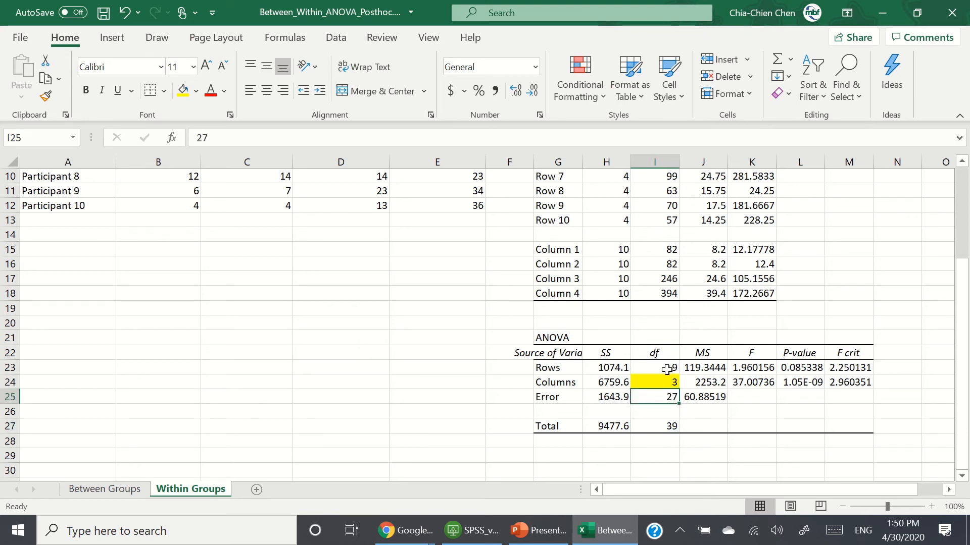
click(185, 94)
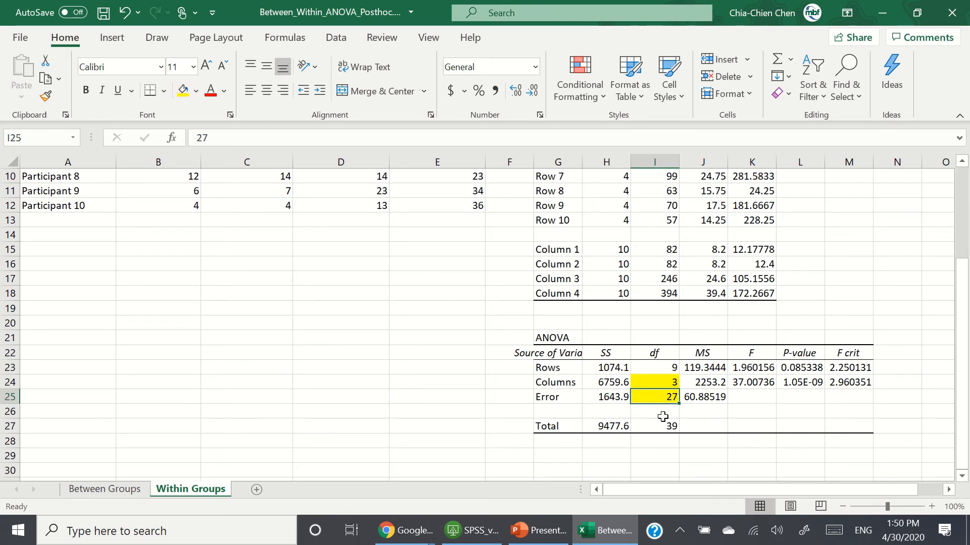
click(744, 383)
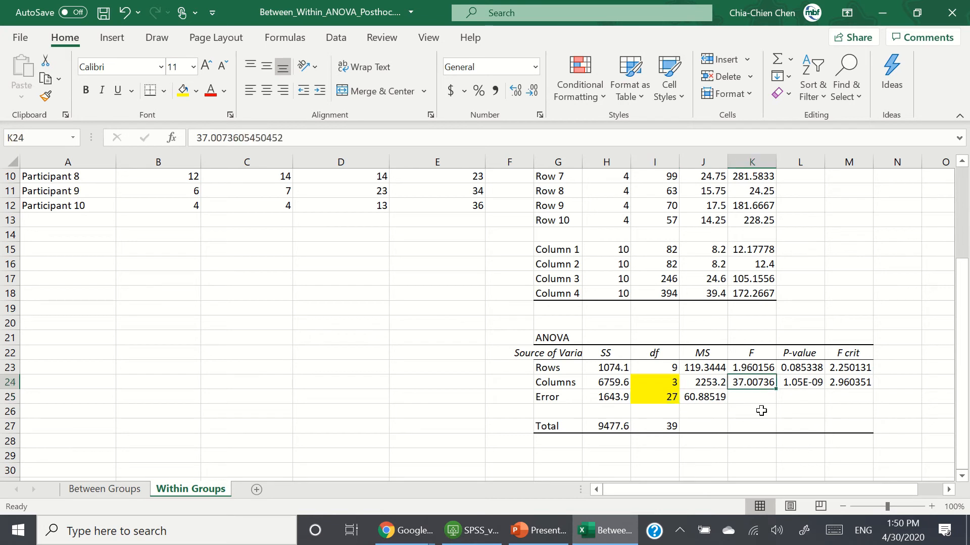
click(185, 92)
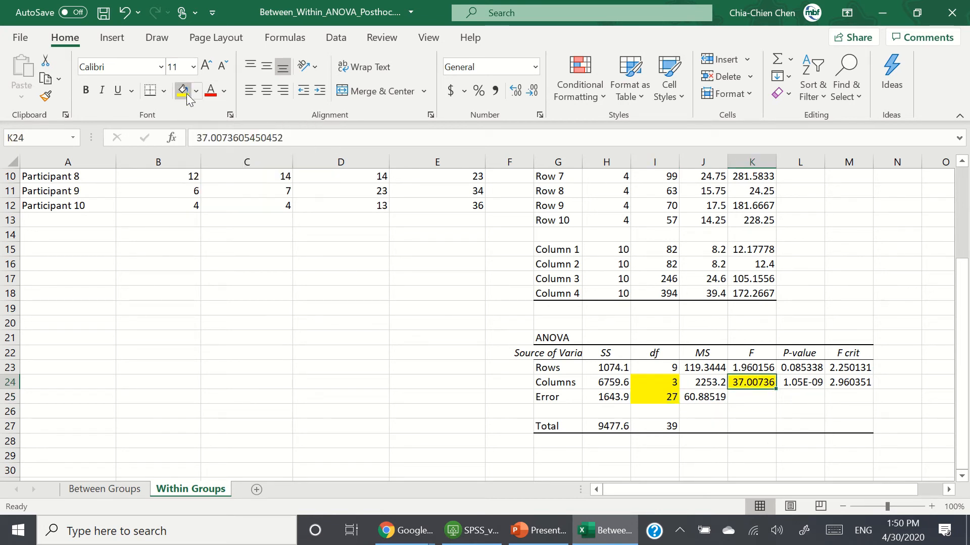
click(815, 384)
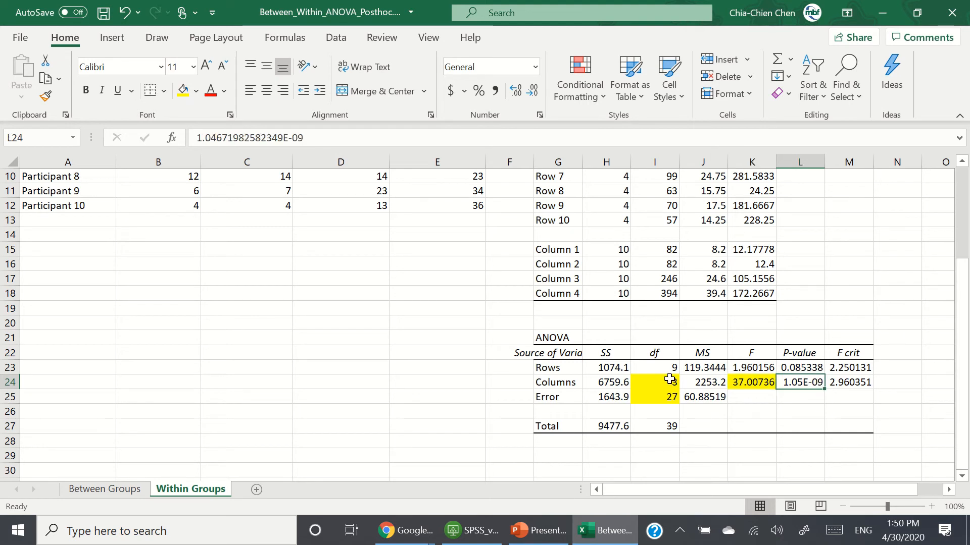
click(185, 90)
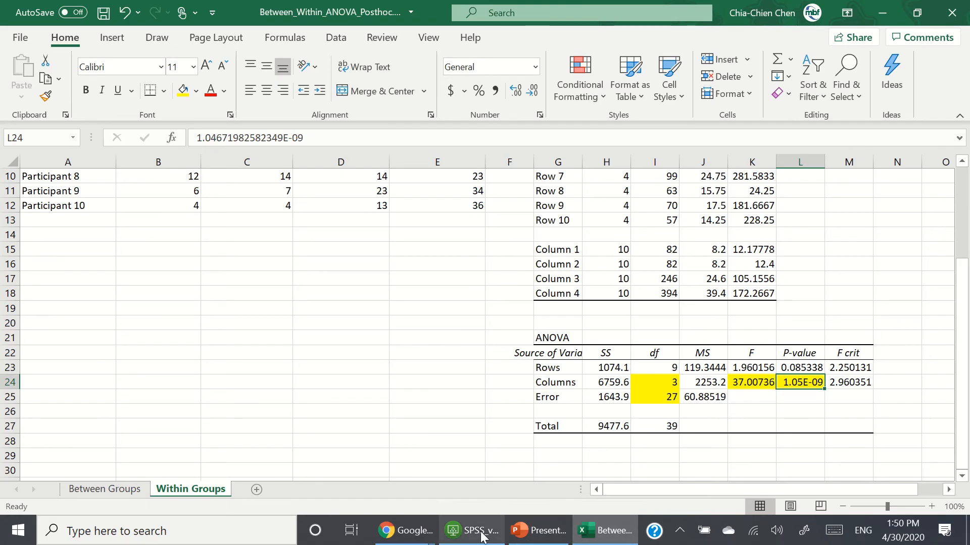
Step: Compare the highlighted Excel ANOVA values with the Tests of Within-Subjects Effects table in SPSS
click(465, 530)
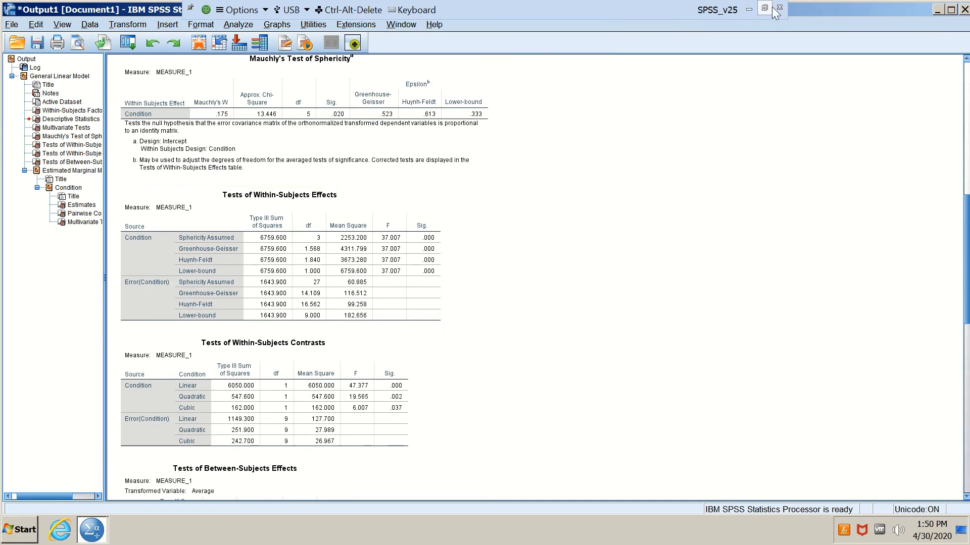
click(749, 10)
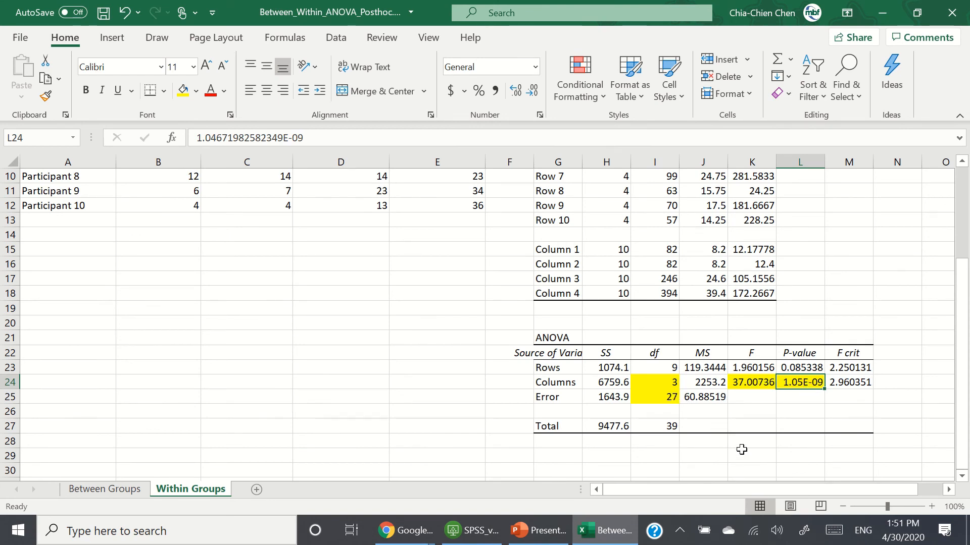
drag(683, 491, 681, 495)
scroll(174, 321, up, 2)
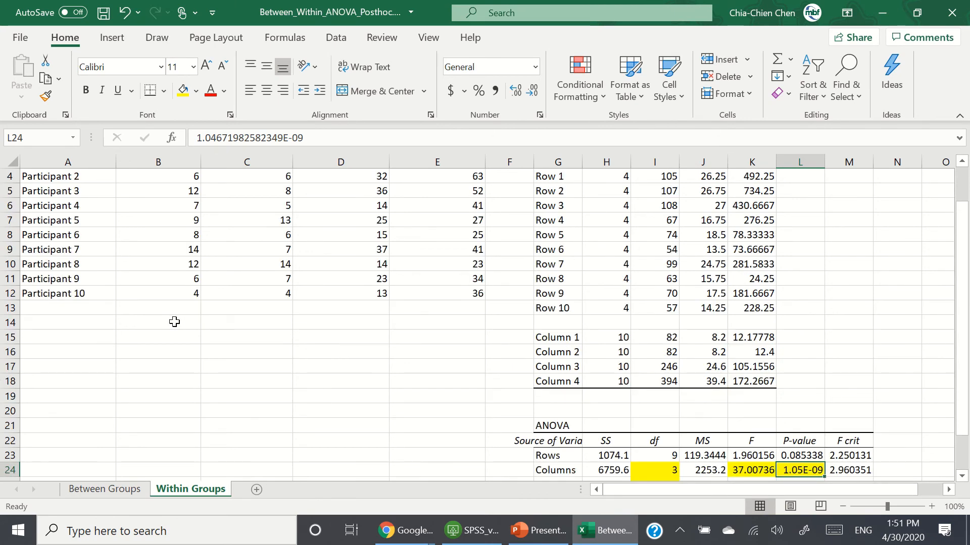
scroll(174, 322, up, 1)
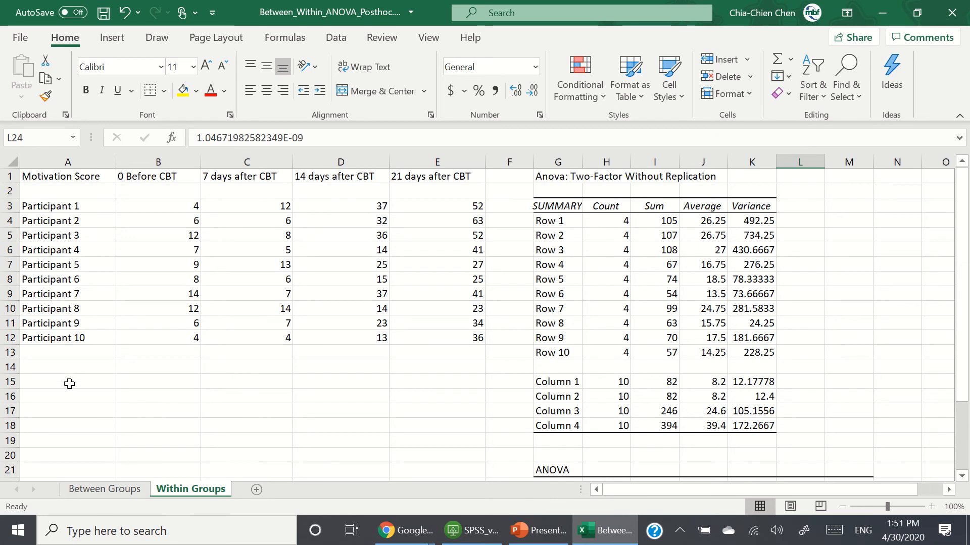
click(69, 384)
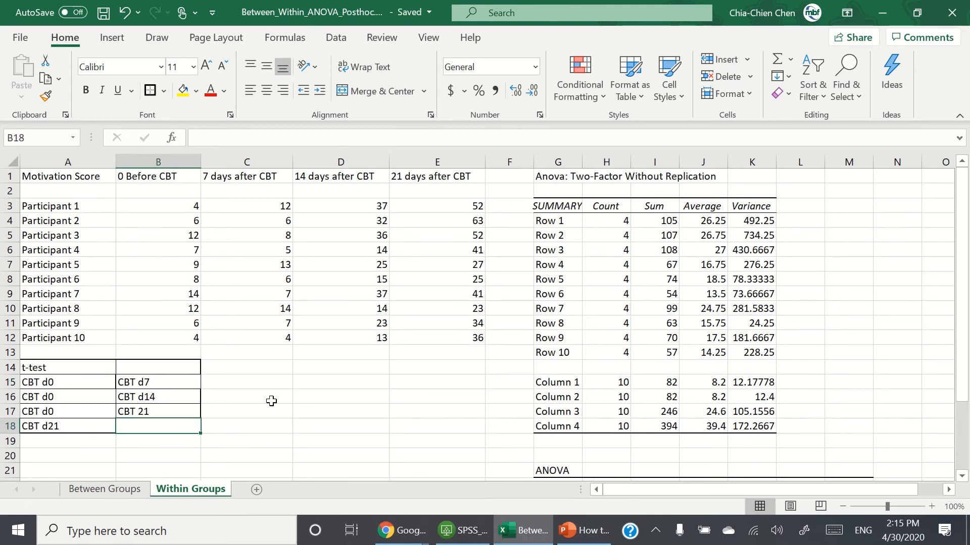
click(271, 401)
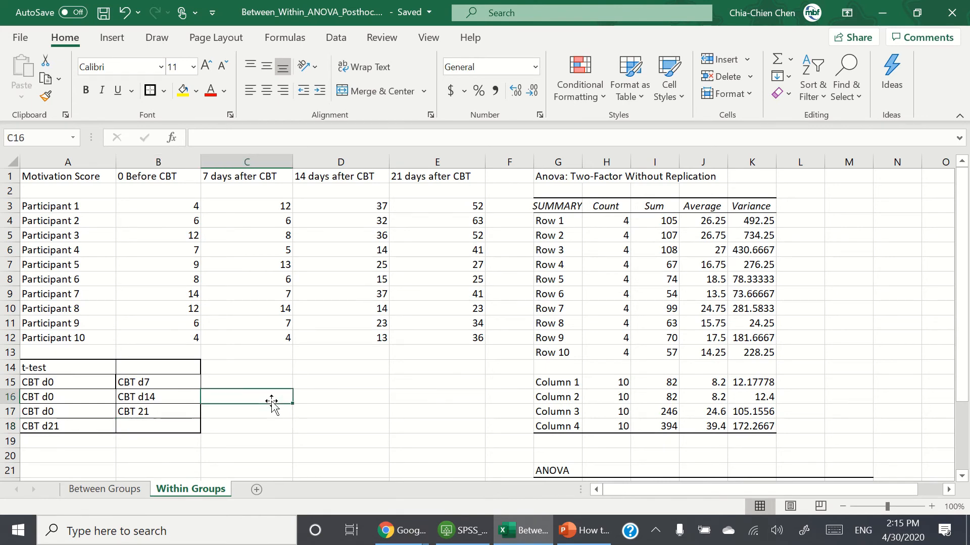
scroll(271, 401, down, 1)
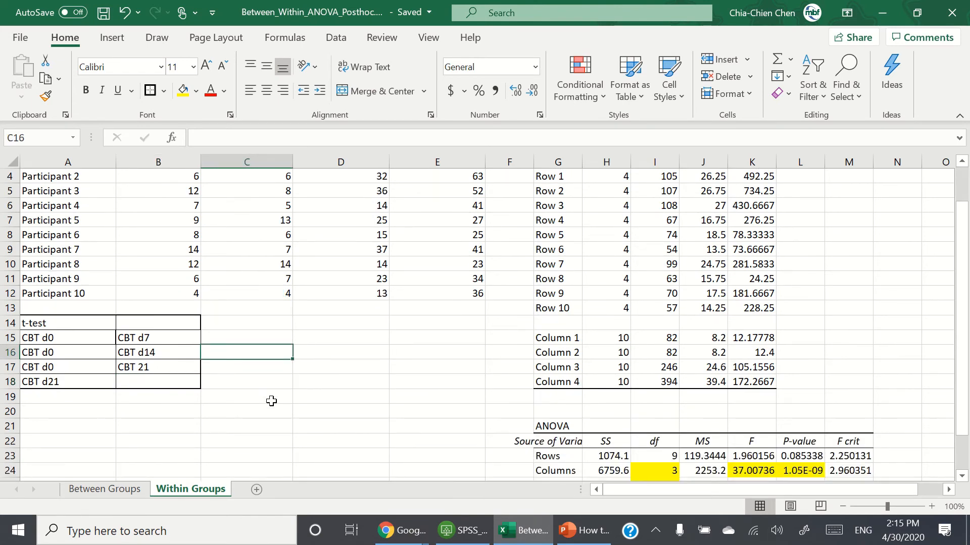
scroll(271, 401, up, 1)
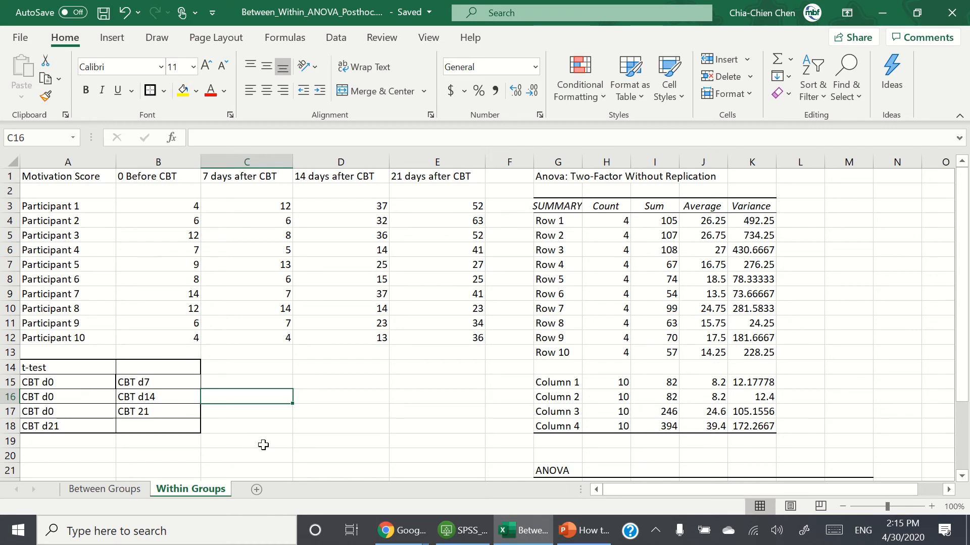
click(325, 459)
scroll(197, 405, down, 1)
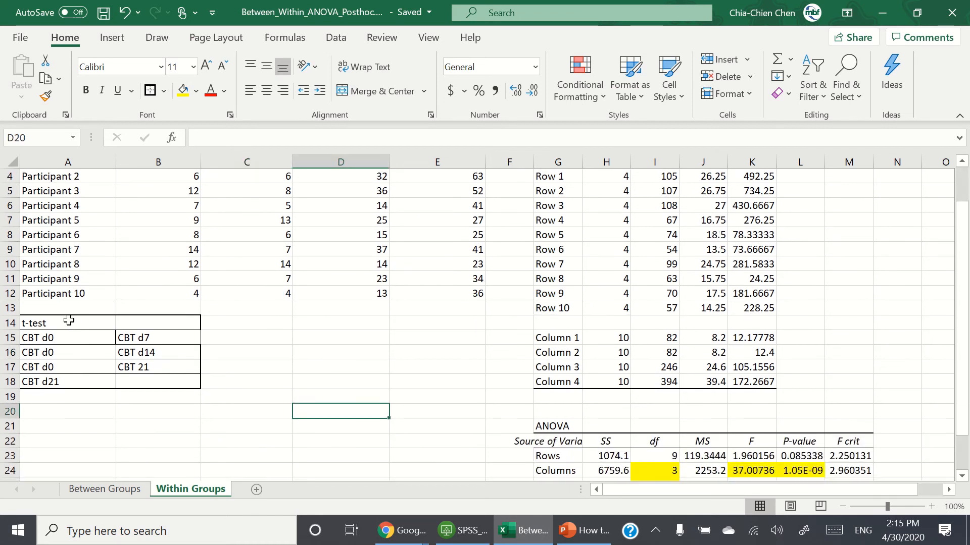
Step: Apply all borders to the t-test comparison table range A14:B21
drag(69, 320, 182, 427)
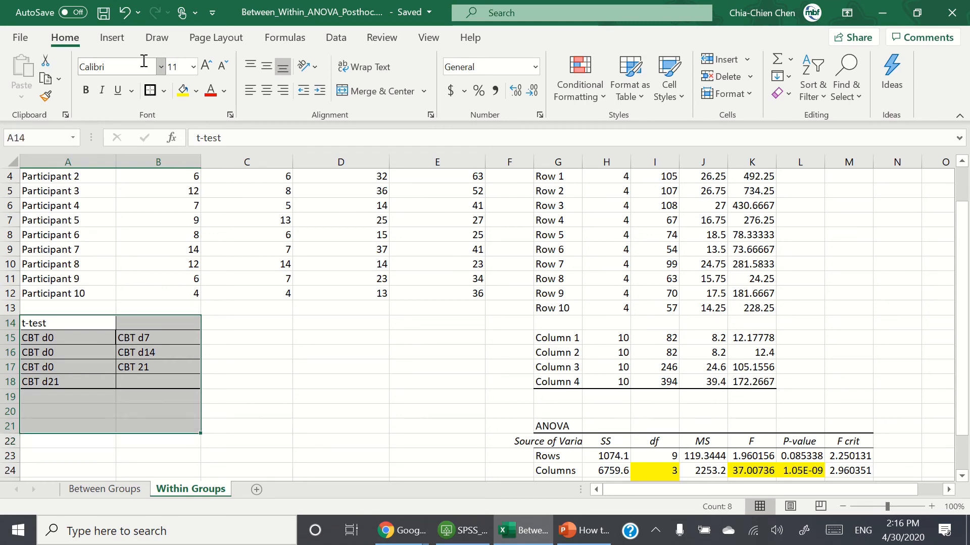
click(165, 92)
click(208, 243)
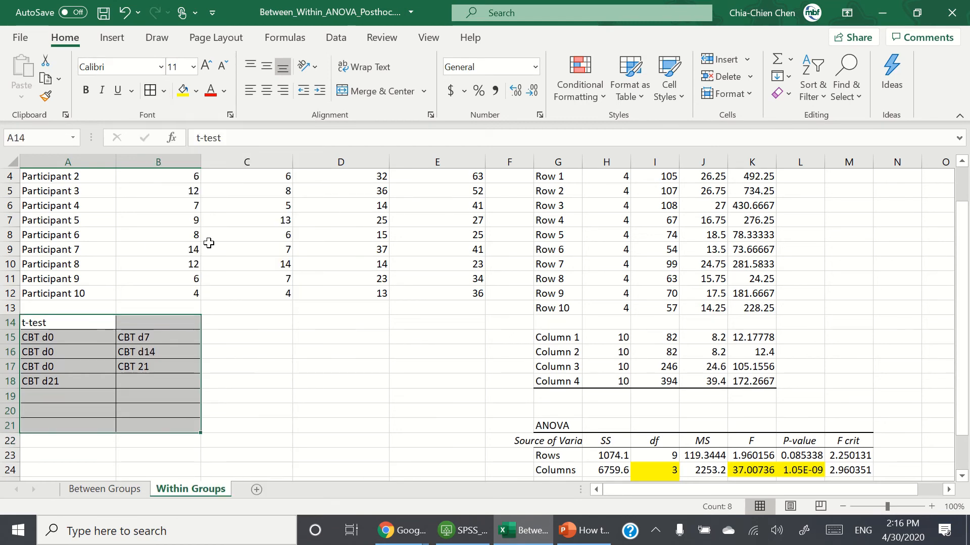
click(235, 320)
Step: Merge and center the t-test heading across A14:B14
click(102, 321)
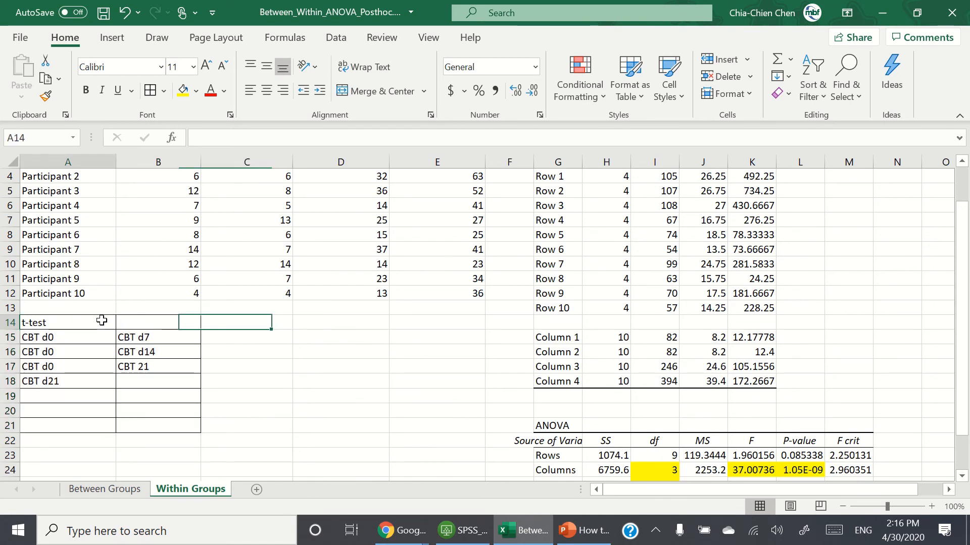
drag(102, 320, 157, 323)
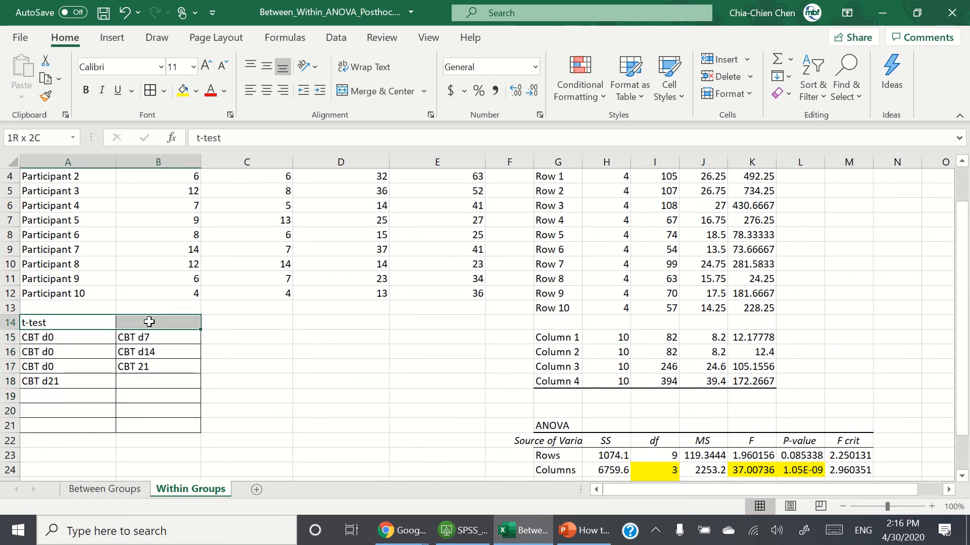
click(375, 91)
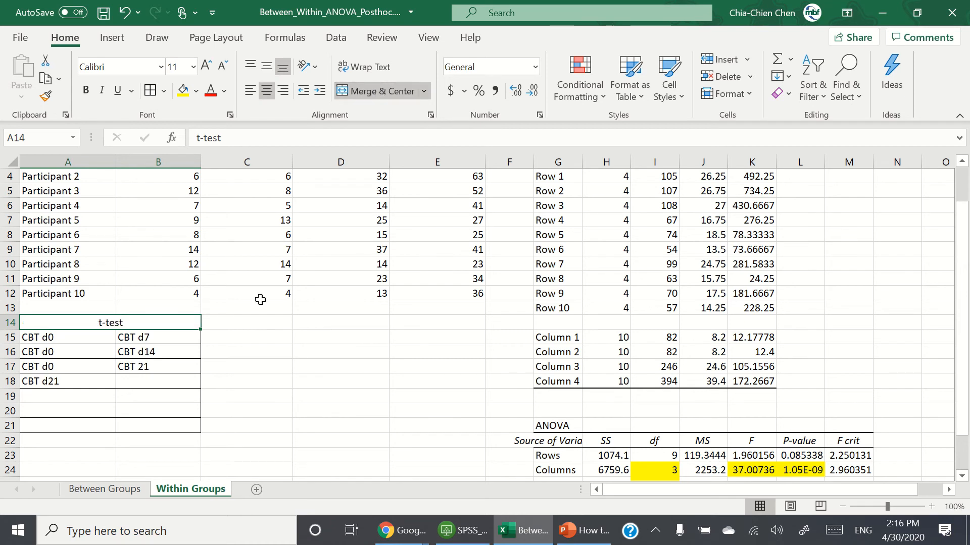
Step: Add a p-value column heading in C14 next to the t-test table
click(248, 329)
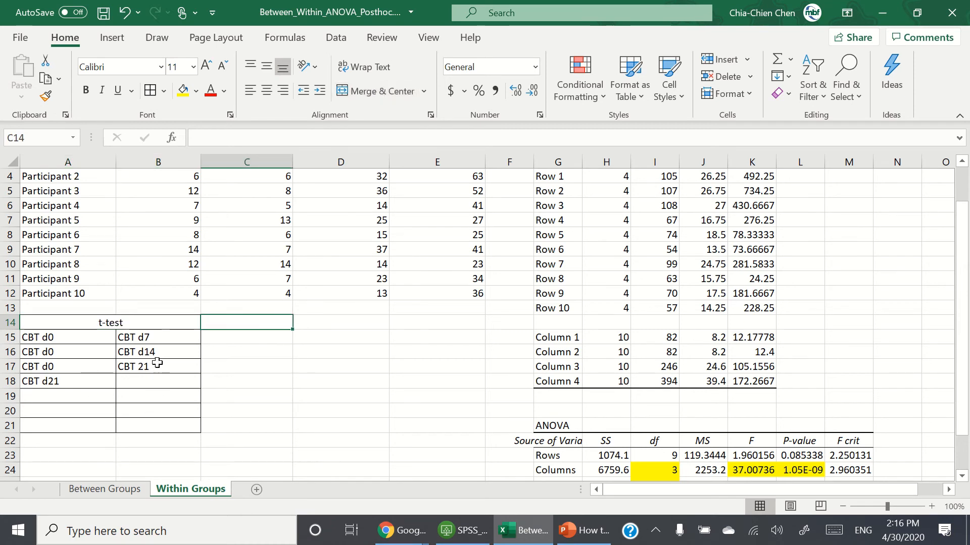
click(235, 352)
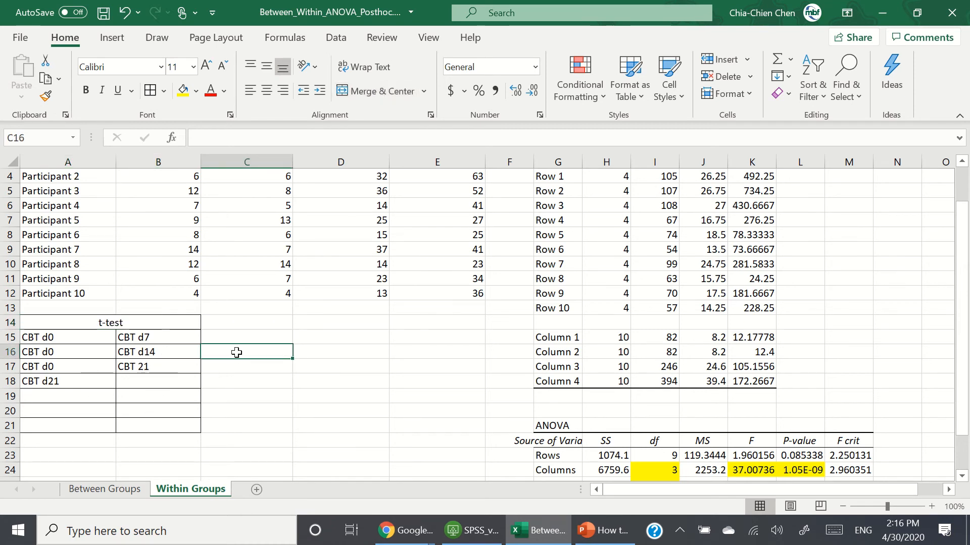
click(245, 326)
text(p)
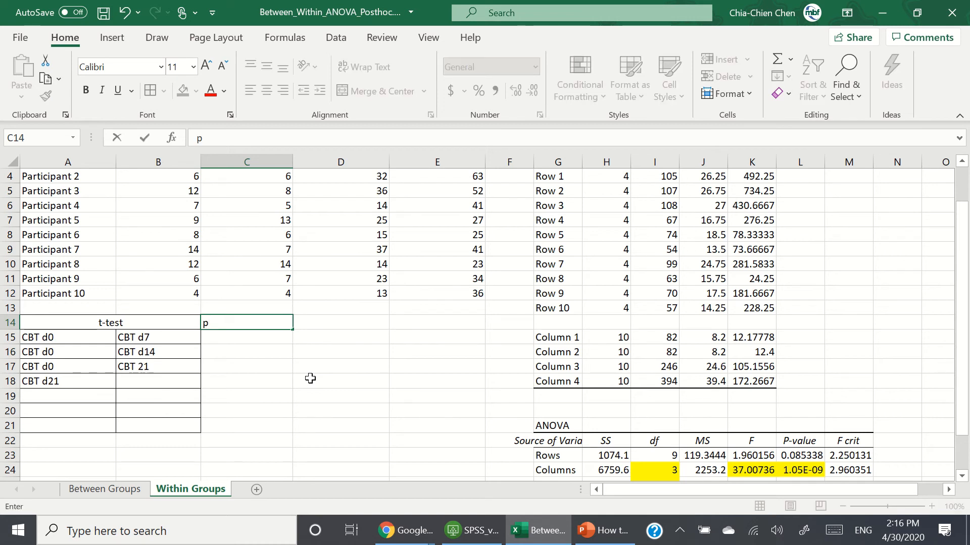
text(-value)
key(Return)
Step: Review the comparison labels and correct the B17 label to CBT d21
key(Left)
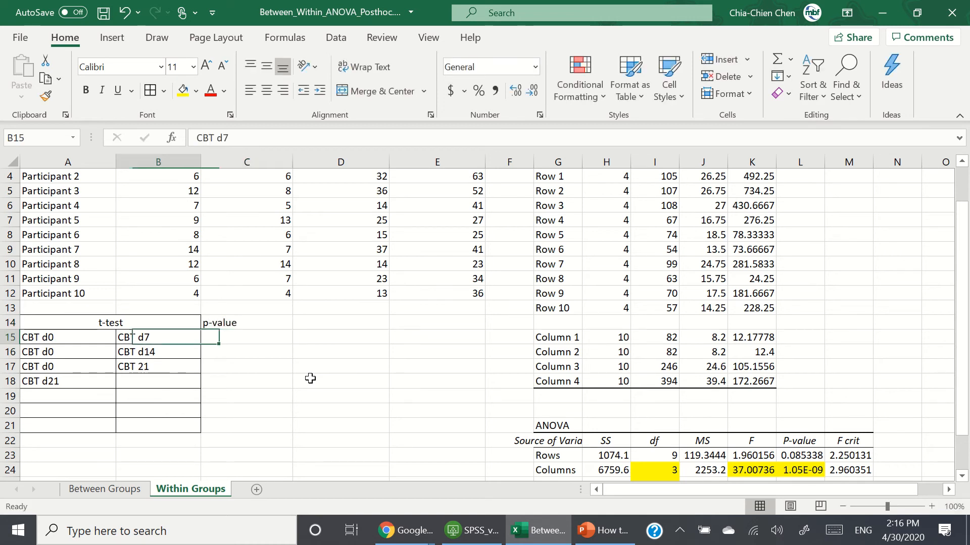
key(Left)
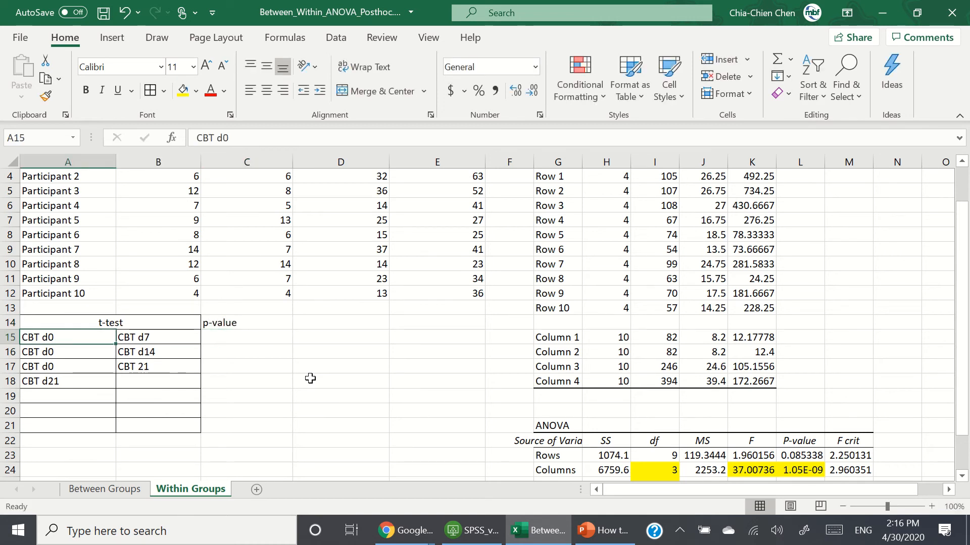
key(Right)
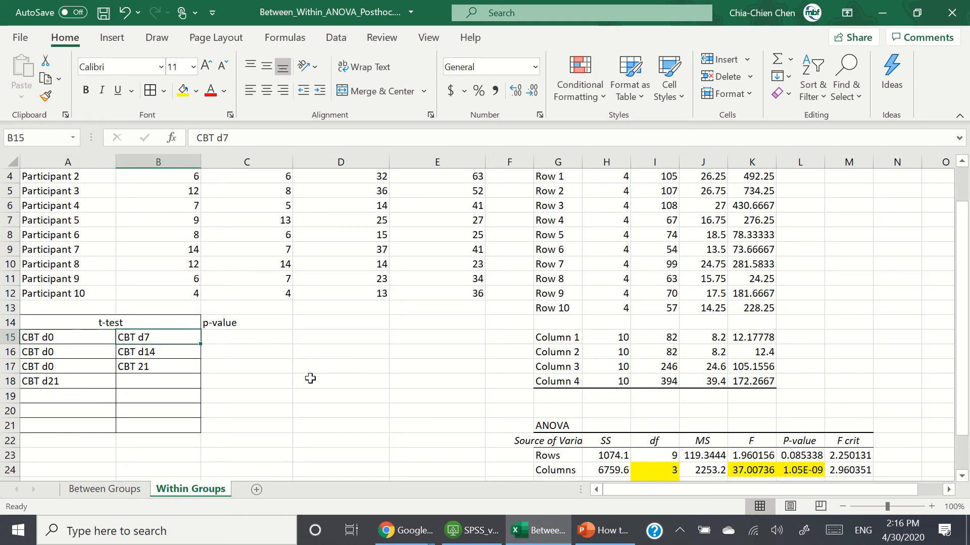
key(Down)
key(Left)
key(Right)
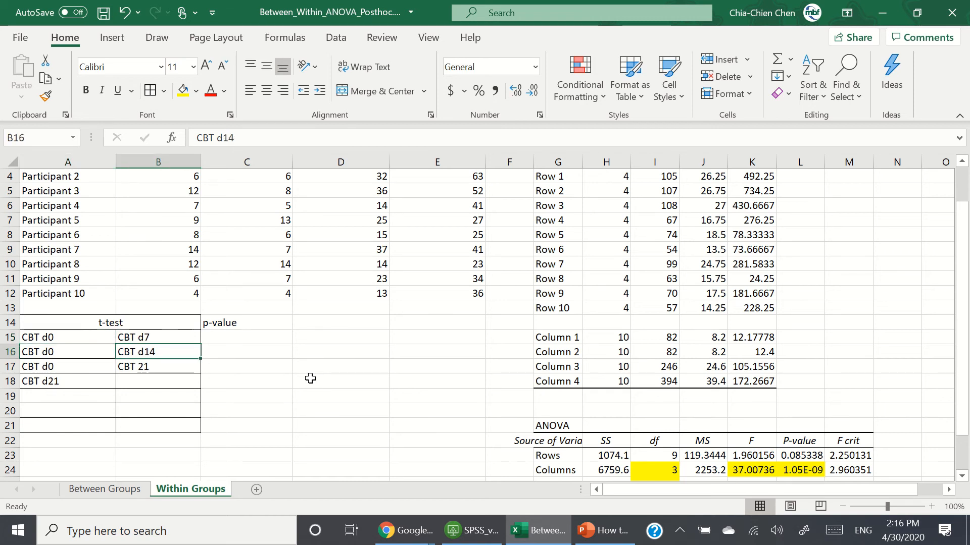
key(Down)
key(Left)
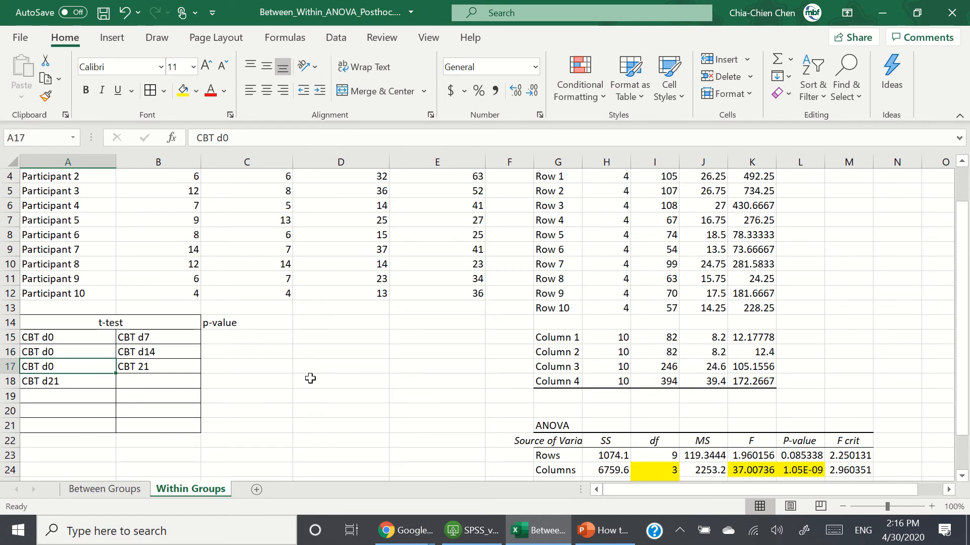
key(Right)
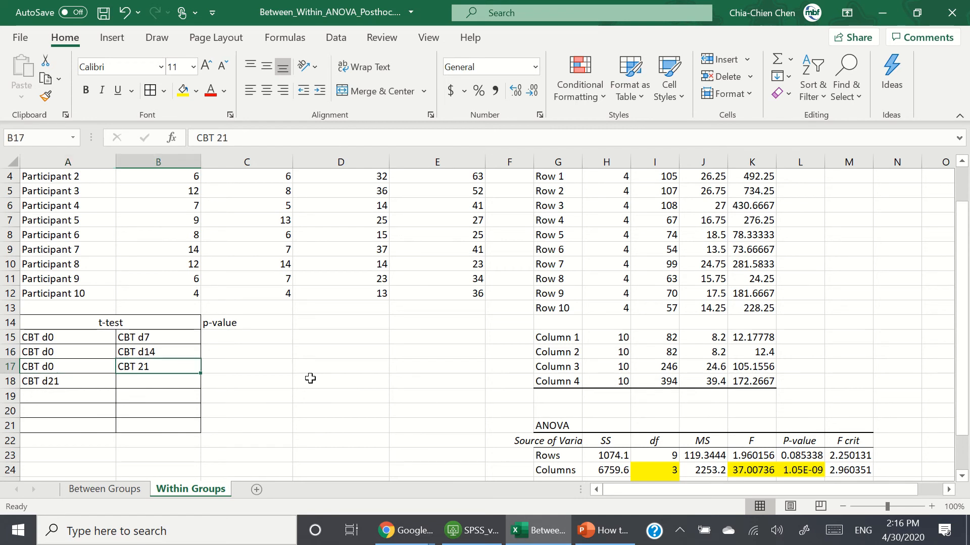
click(214, 138)
text(d)
click(278, 336)
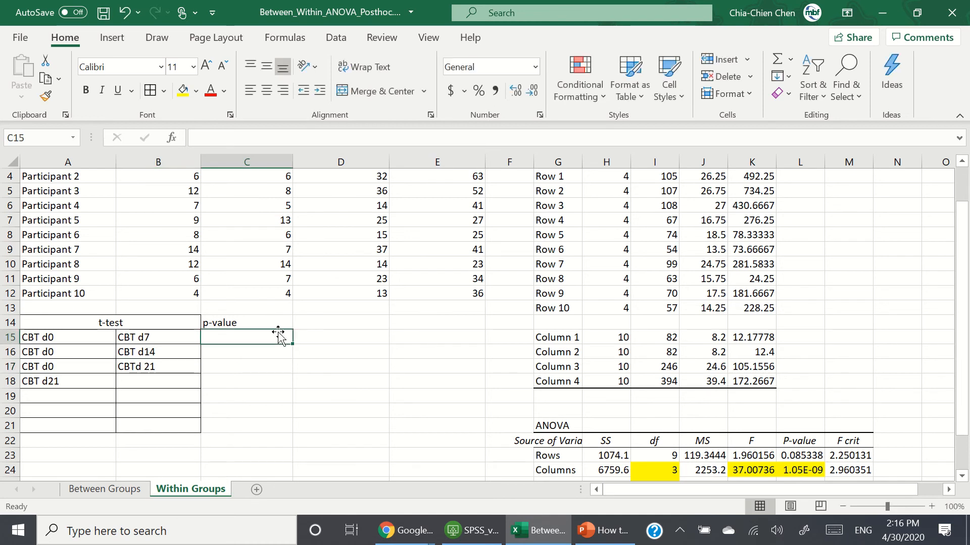
click(168, 370)
click(214, 138)
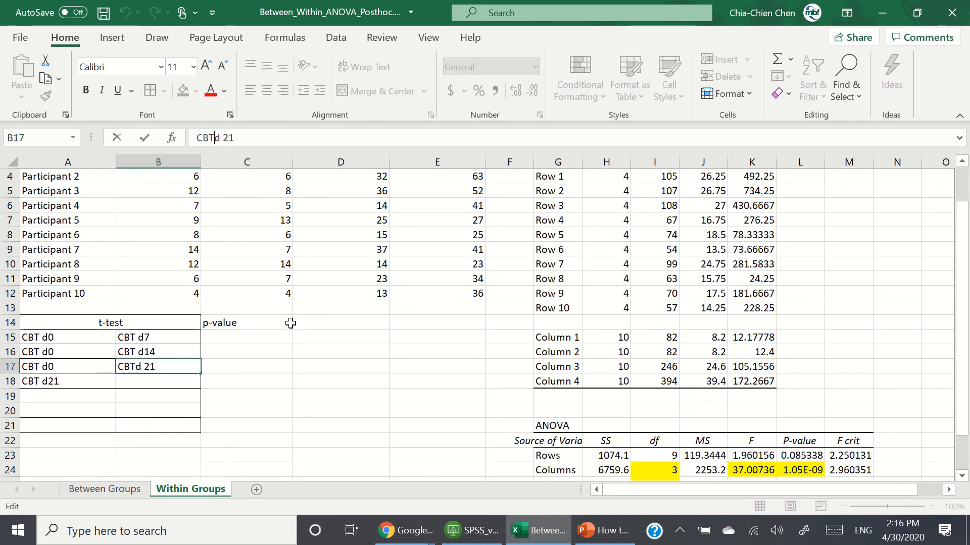
key(BackSpace)
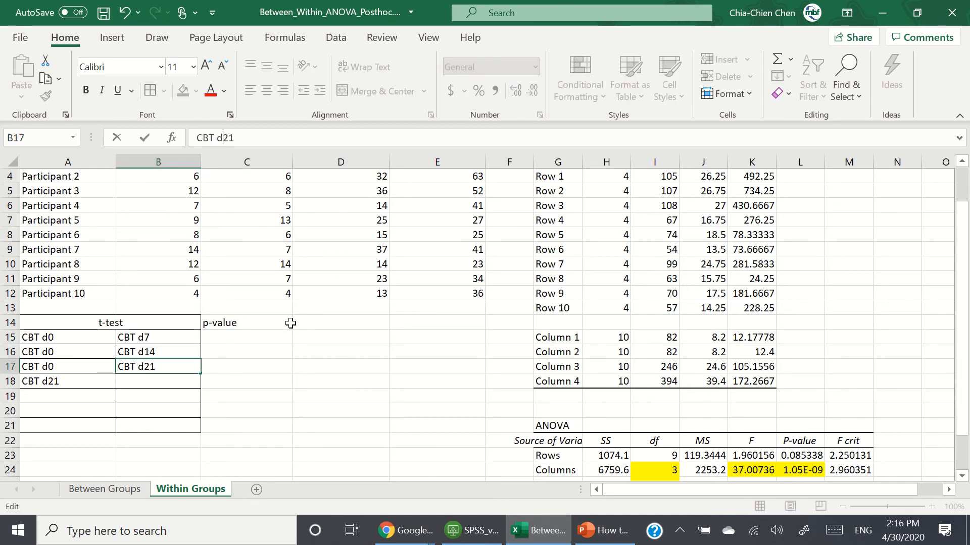
click(282, 399)
click(94, 397)
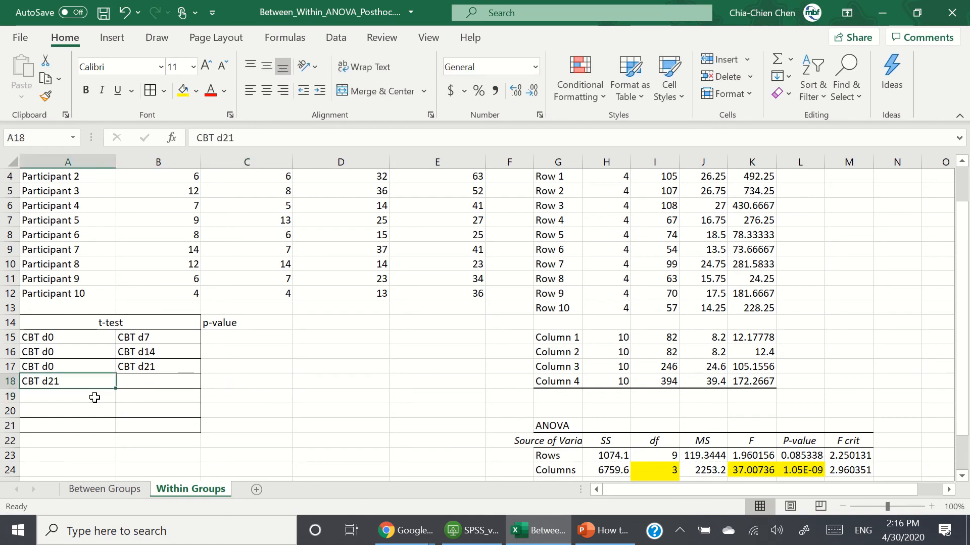
Step: Enter the row-18 comparison pair as CBT d7 versus CBT d14
click(261, 144)
key(BackSpace)
key(BackSpace)
key(Return)
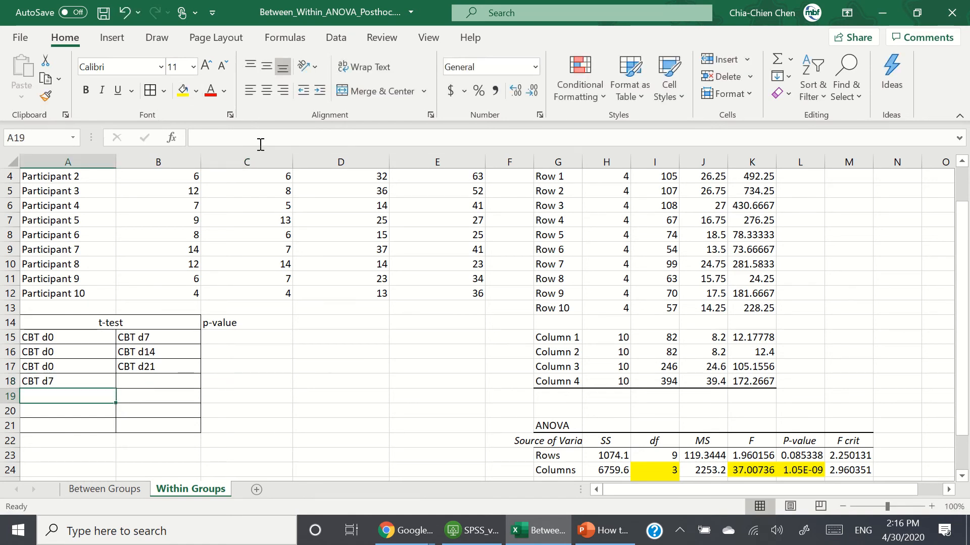
key(Up)
key(Right)
text(CB)
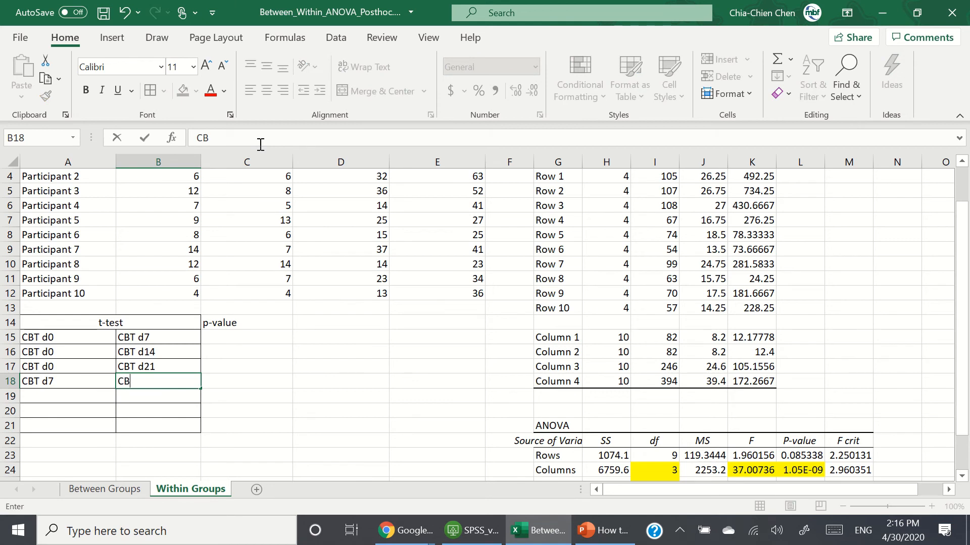
text(T d14)
key(Return)
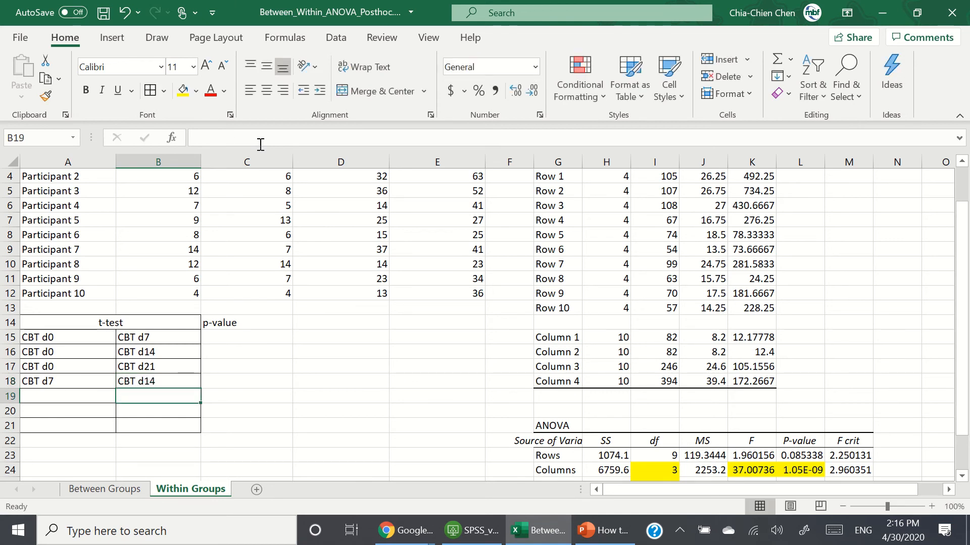
Step: Enter the row-19 comparison labels CBD d7 and CBT d21
key(Left)
text(CBD)
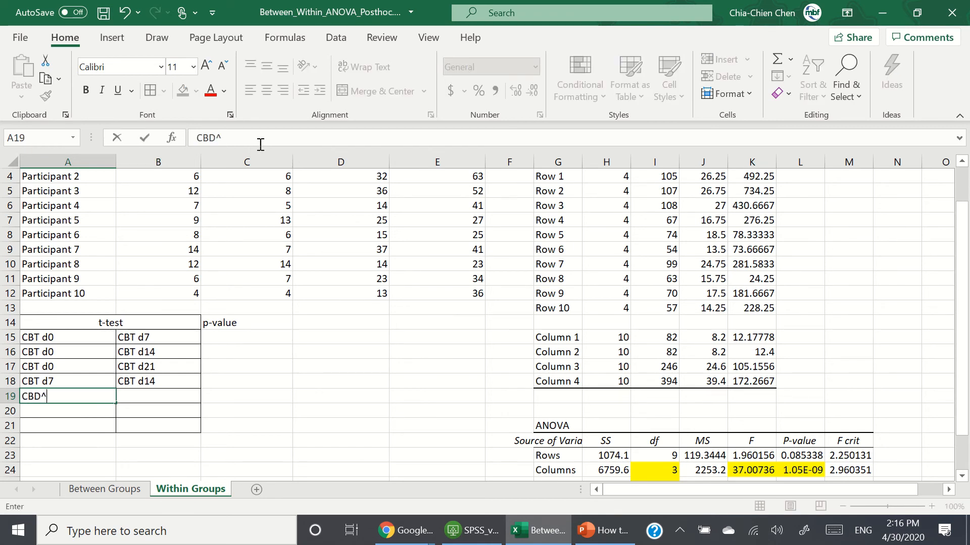
text( d7)
key(Return)
key(Up)
key(Right)
text(C)
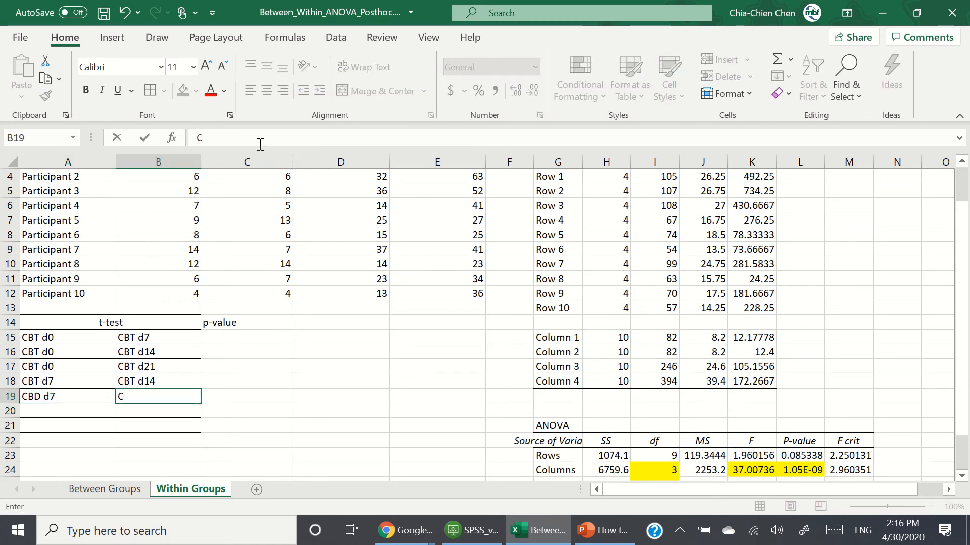
text(BT d21)
key(Return)
Step: Enter CBD d7 in A20, then correct the labels in A19 and A20 to CBT d7
key(Left)
text(CB)
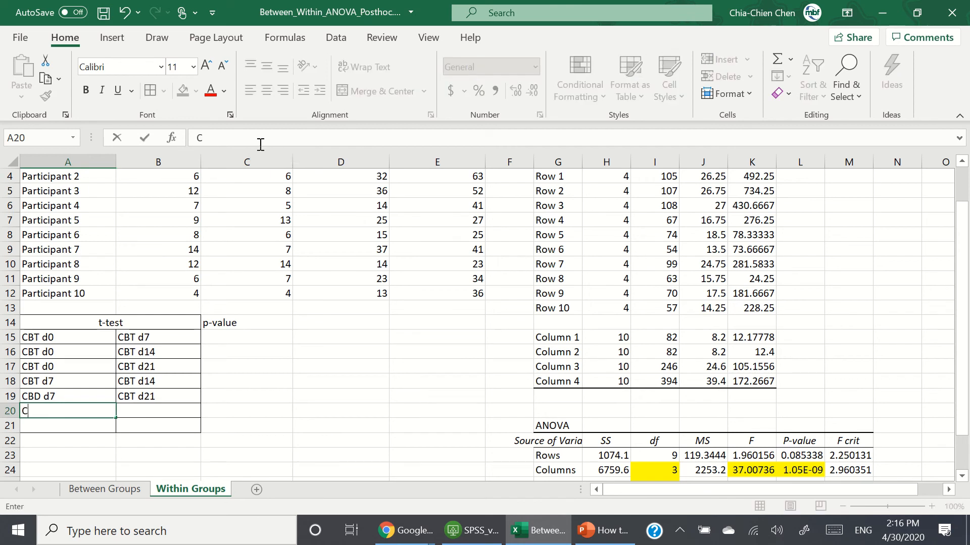
text(D)
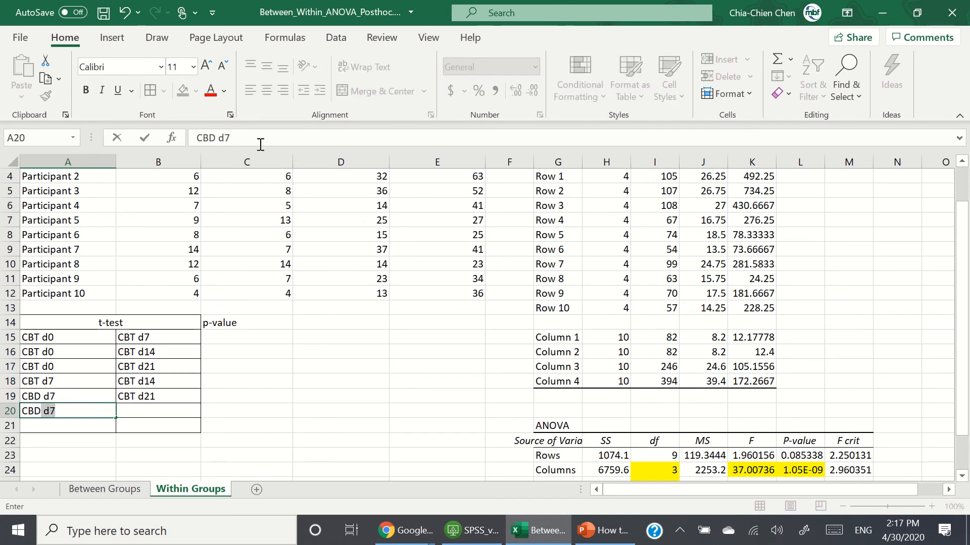
key(Up)
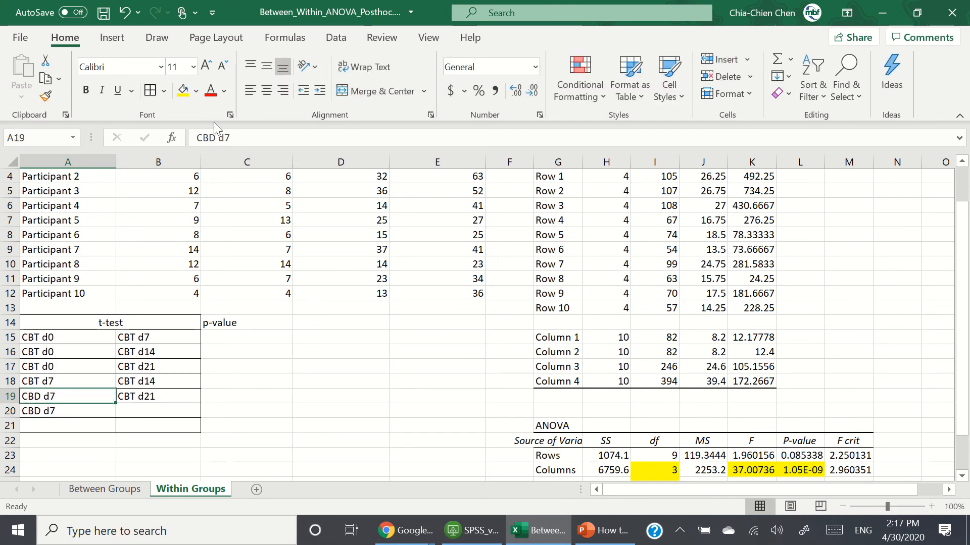
click(217, 138)
key(BackSpace)
text(T)
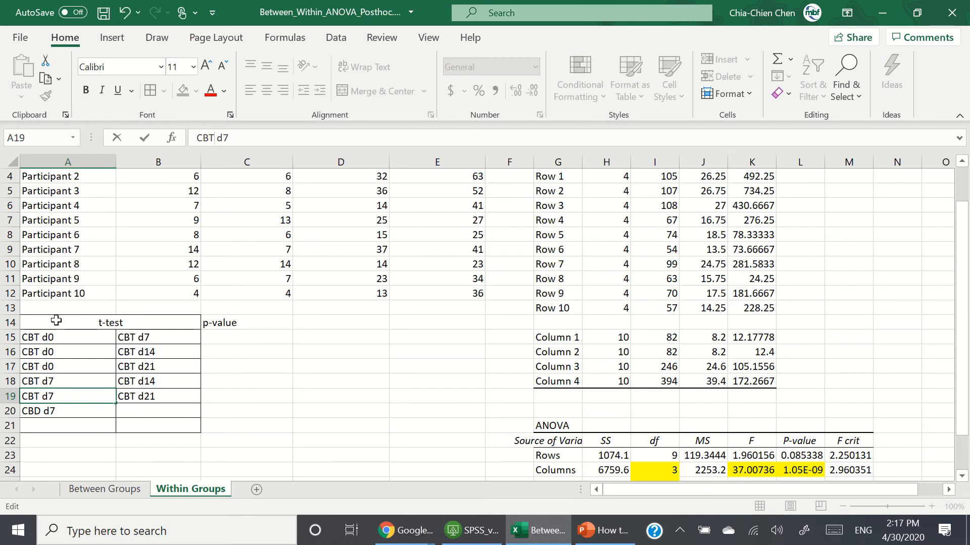
click(93, 413)
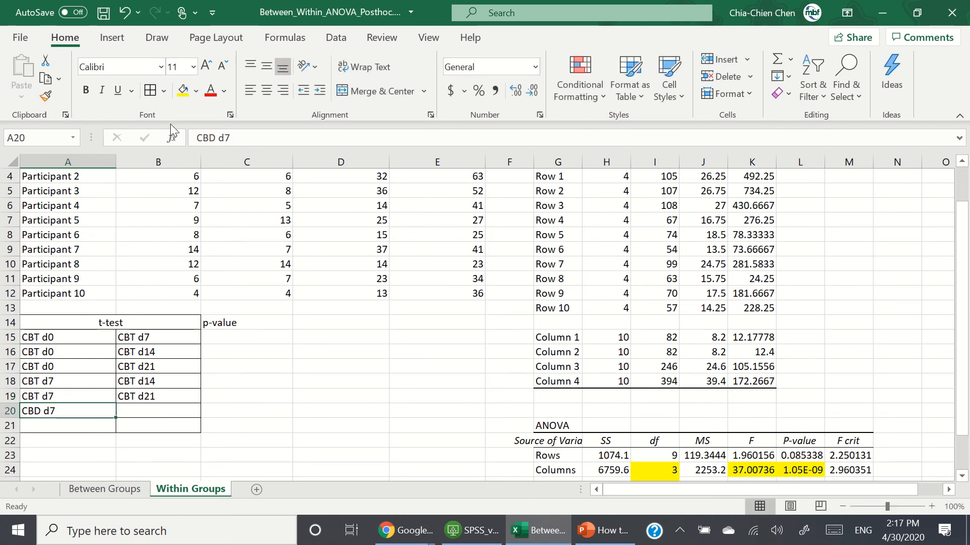
click(217, 138)
key(BackSpace)
text(T)
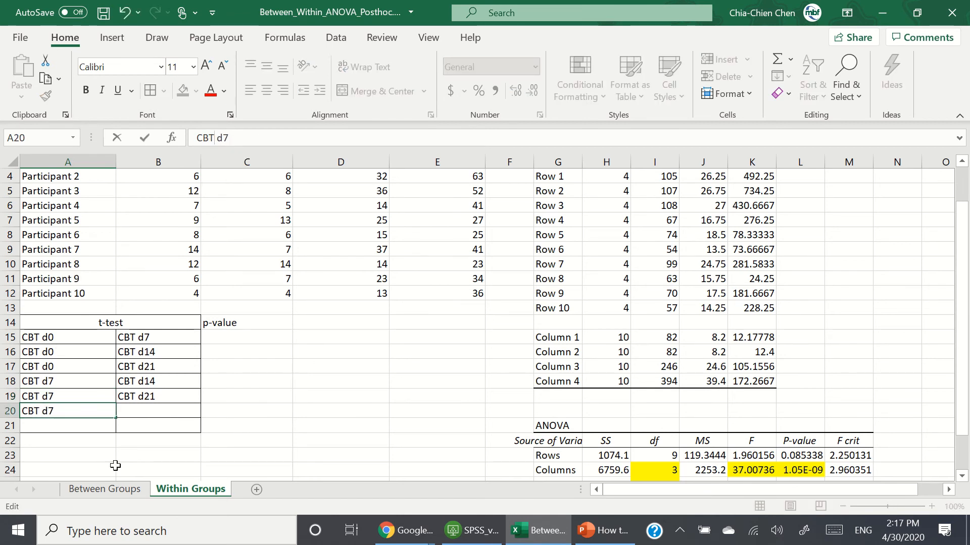
Step: Enter CBT d21 in B20 and change the A20 label to CBT d14
key(Tab)
text(CB)
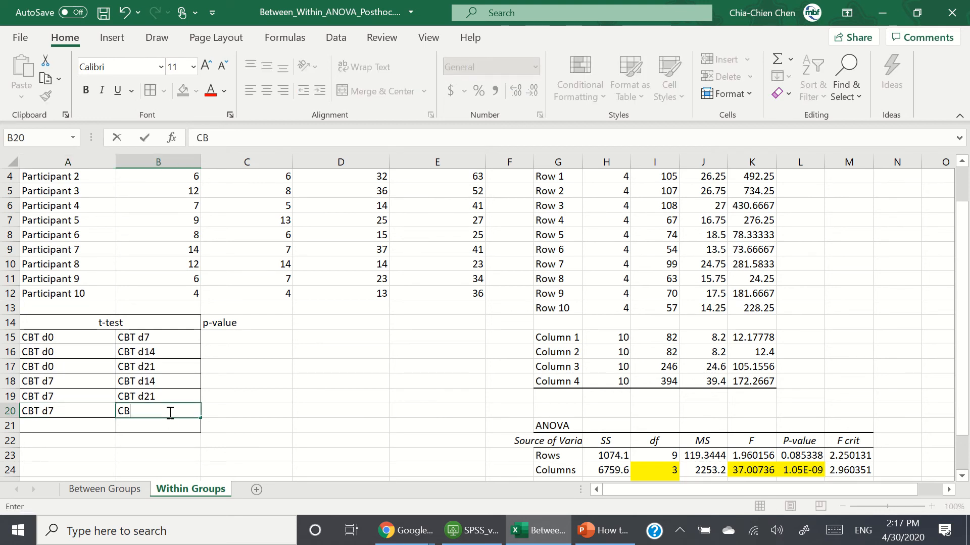
text(T d21)
key(Left)
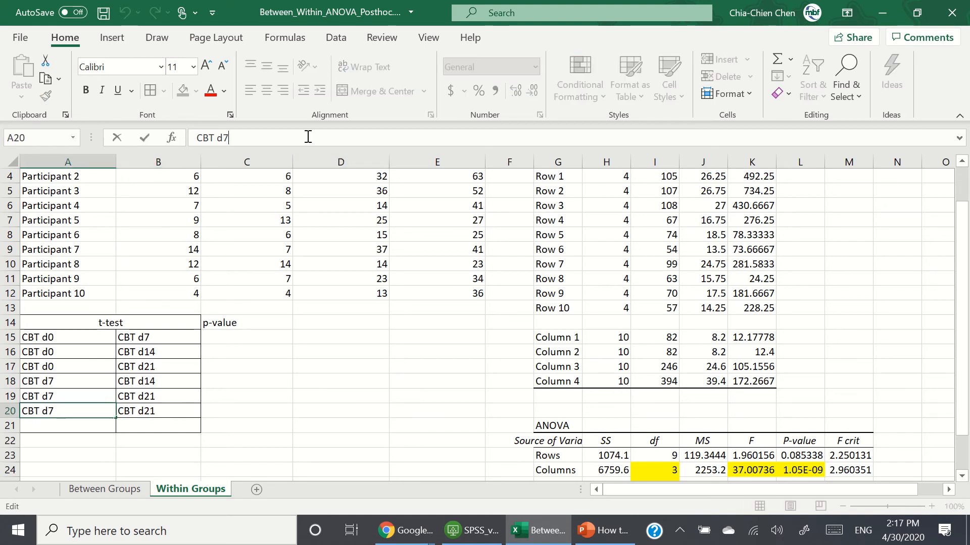
click(307, 136)
key(BackSpace)
text(14)
click(312, 438)
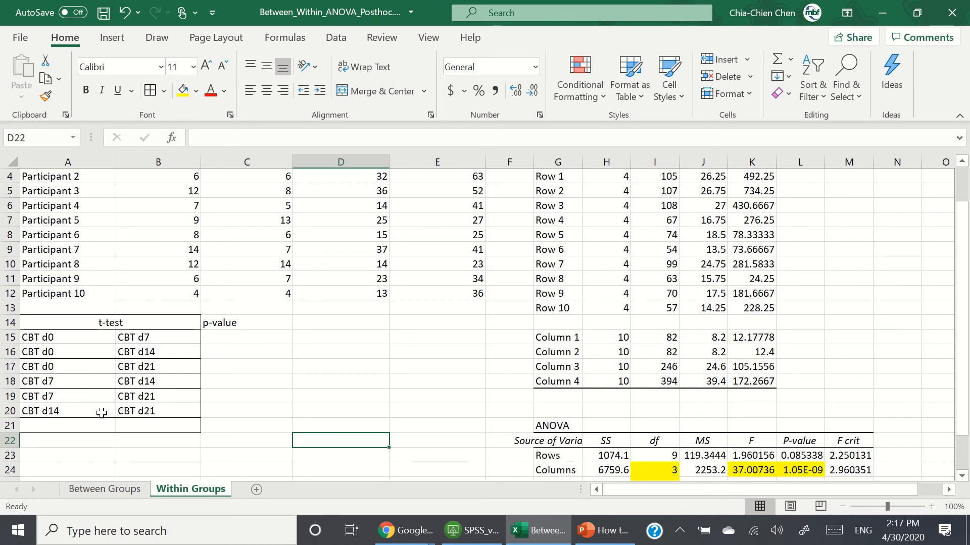
Step: Apply all borders to the p-value column range C14:C20
click(66, 322)
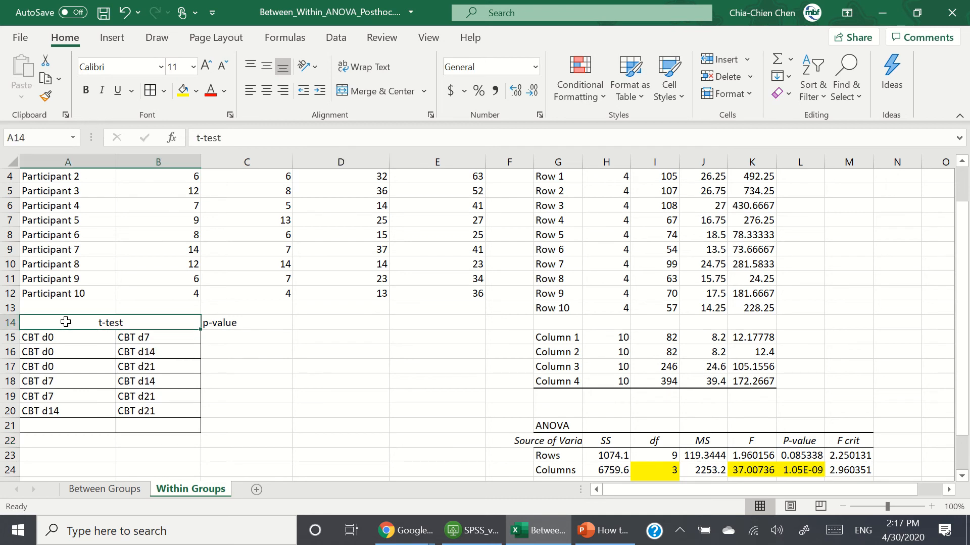
drag(71, 427, 182, 426)
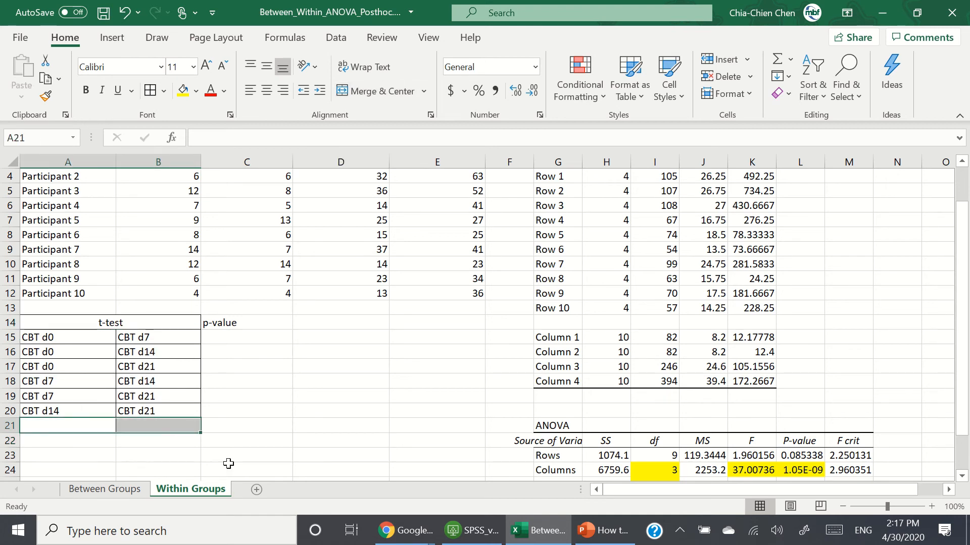
click(228, 464)
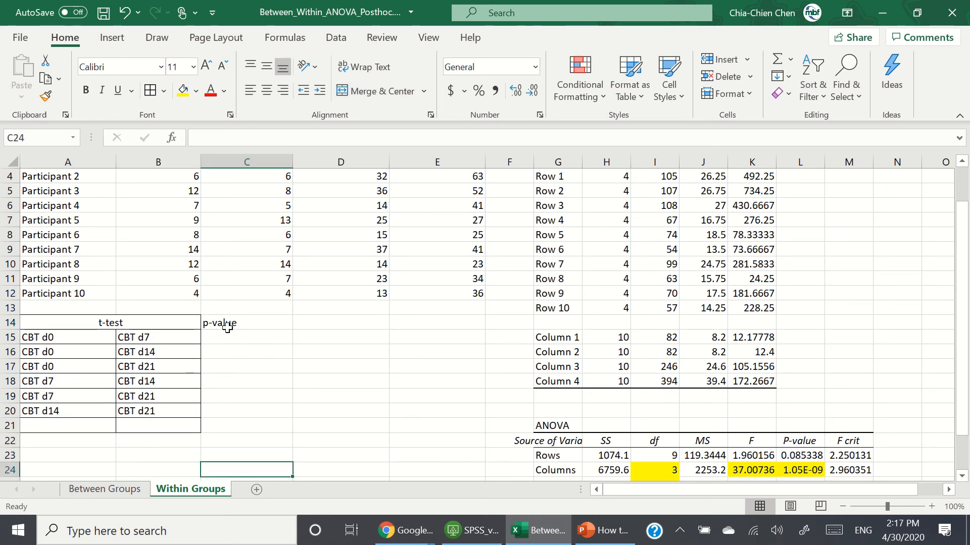
drag(230, 323, 238, 411)
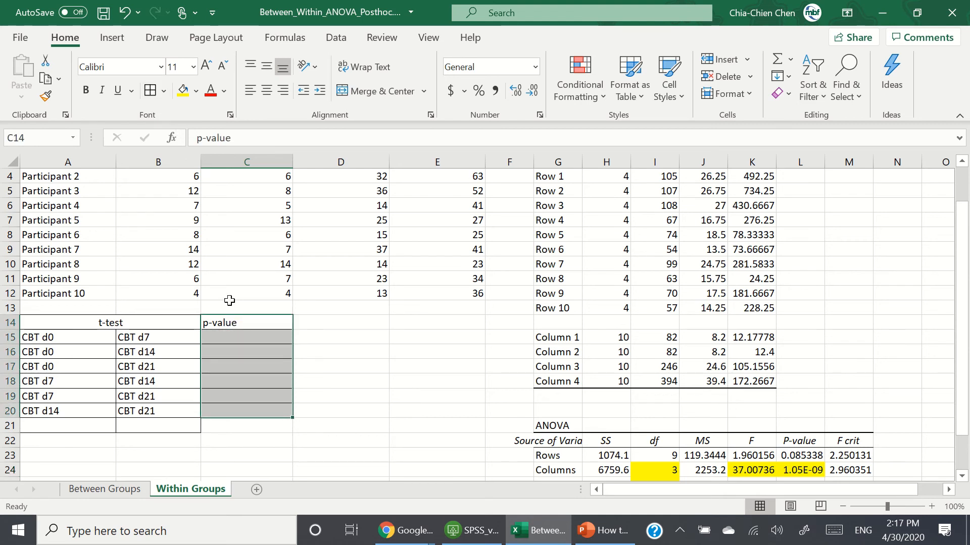
click(401, 448)
click(282, 341)
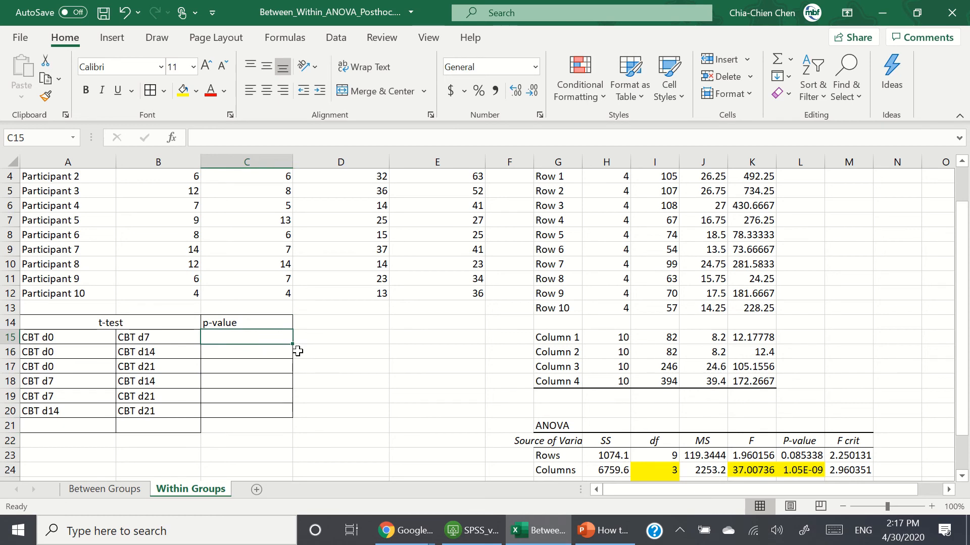
Step: Enter a paired two-tailed TTEST formula in C15 comparing B3:B12 with C3:C12
text(=ttest)
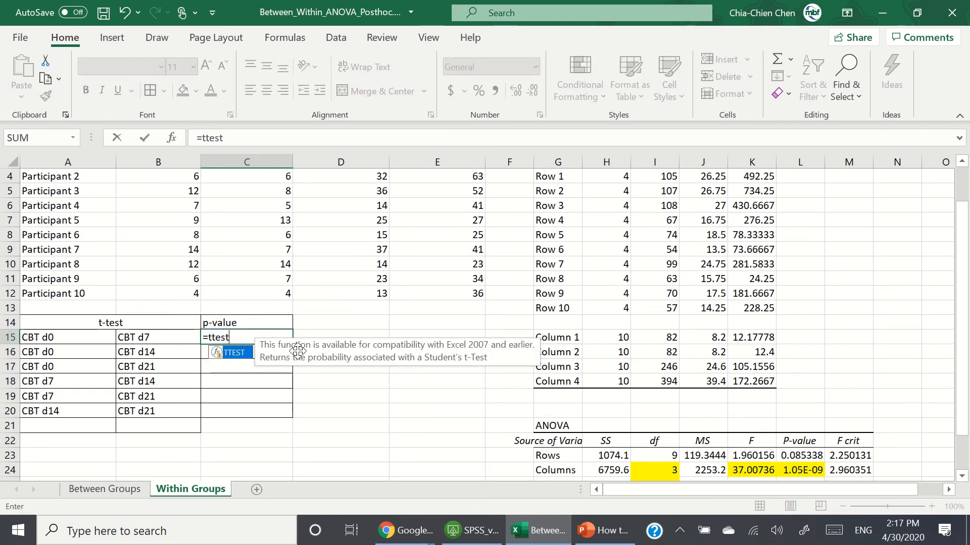
text(()
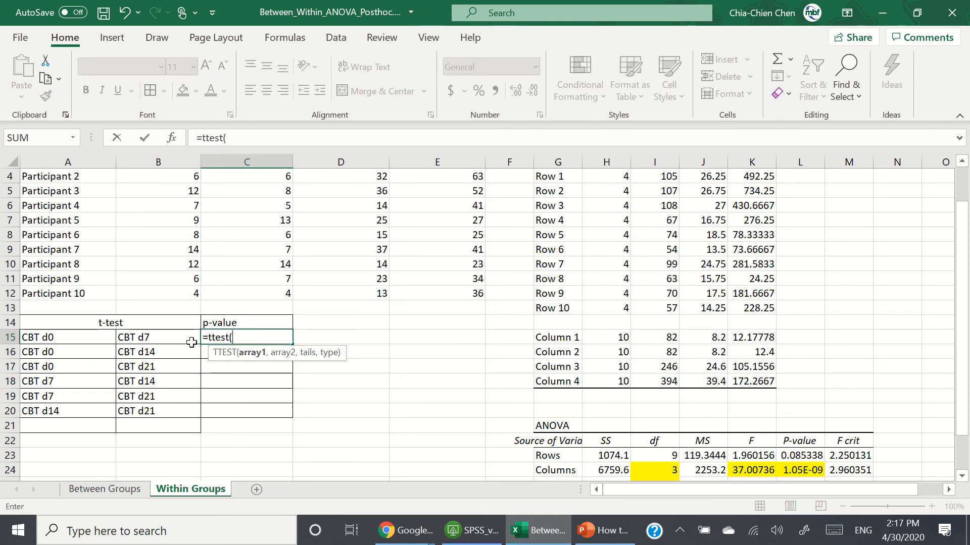
scroll(372, 374, up, 1)
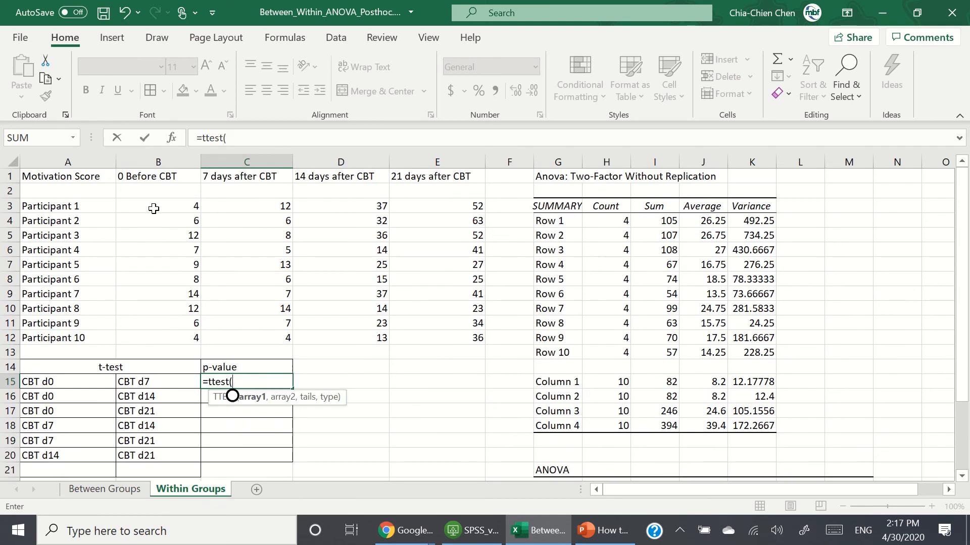
drag(151, 207, 180, 334)
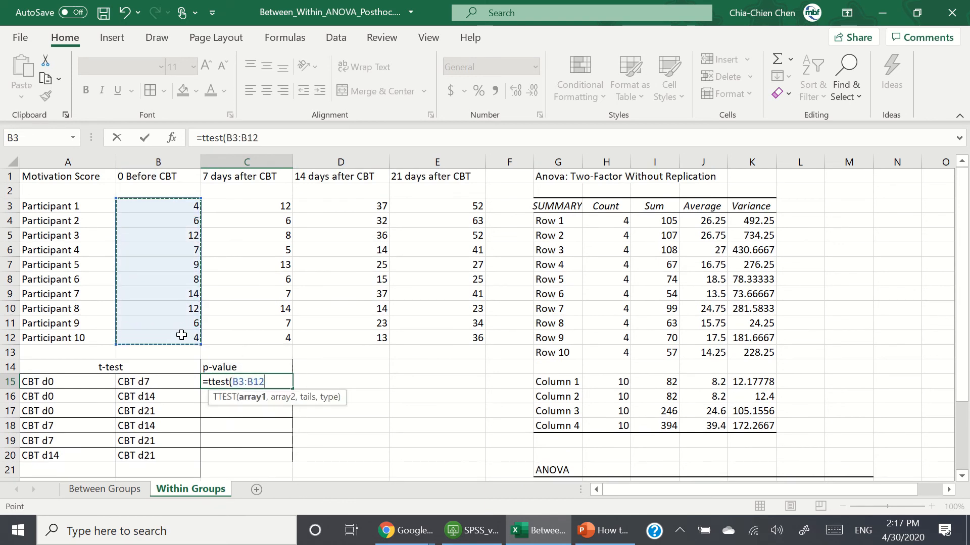
text(,)
drag(256, 208, 262, 337)
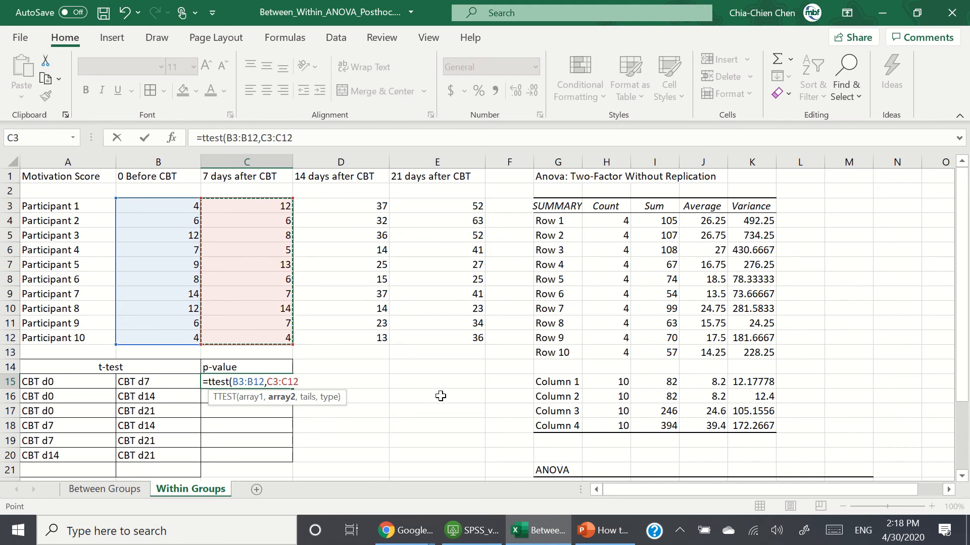
text(,2)
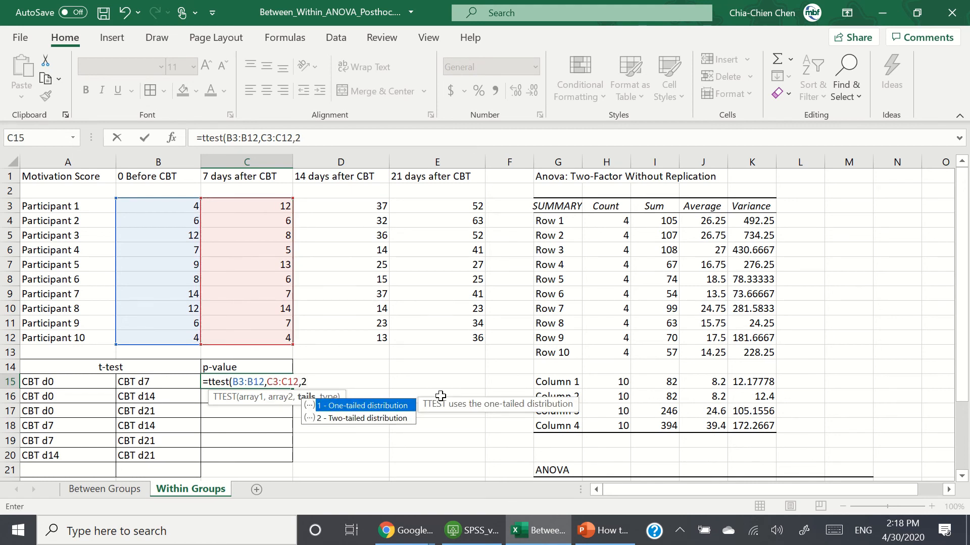
text(,1)
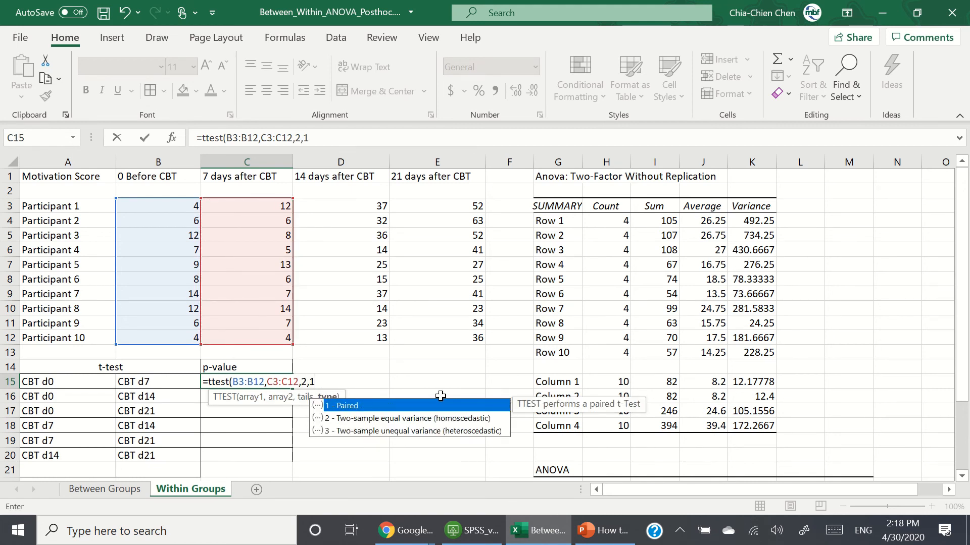
text())
key(Return)
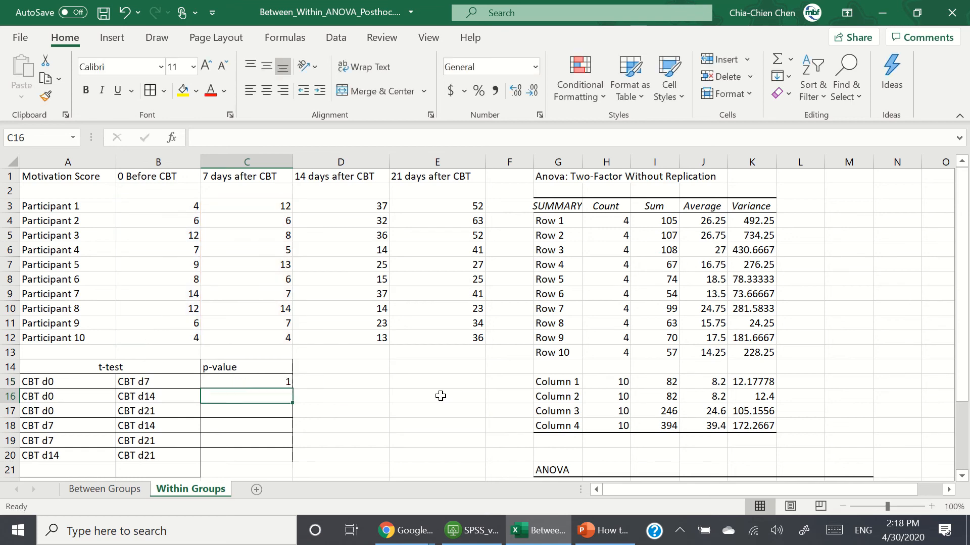
Step: Enter a paired two-tailed TTEST formula in C16 comparing B3:B12 with D3:D12
text(=ttest()
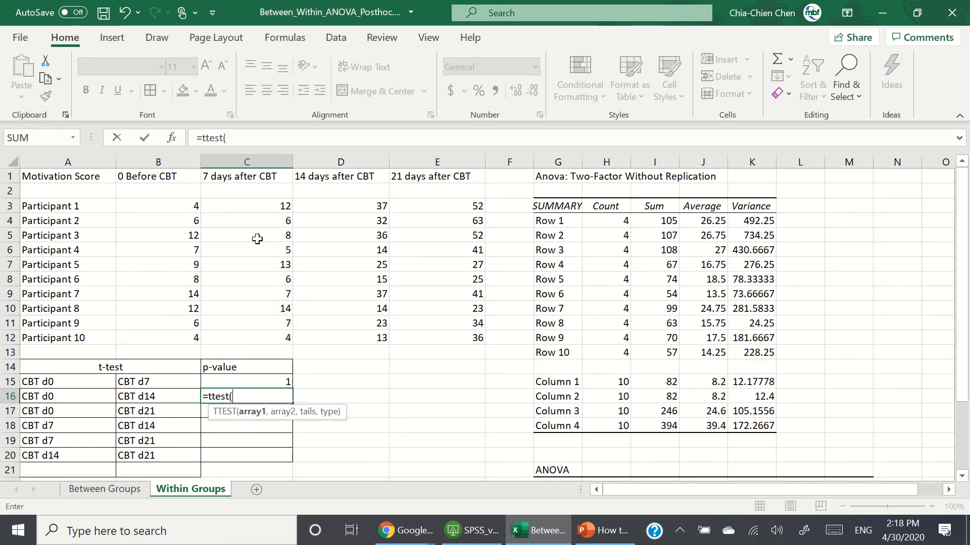
drag(165, 208, 162, 336)
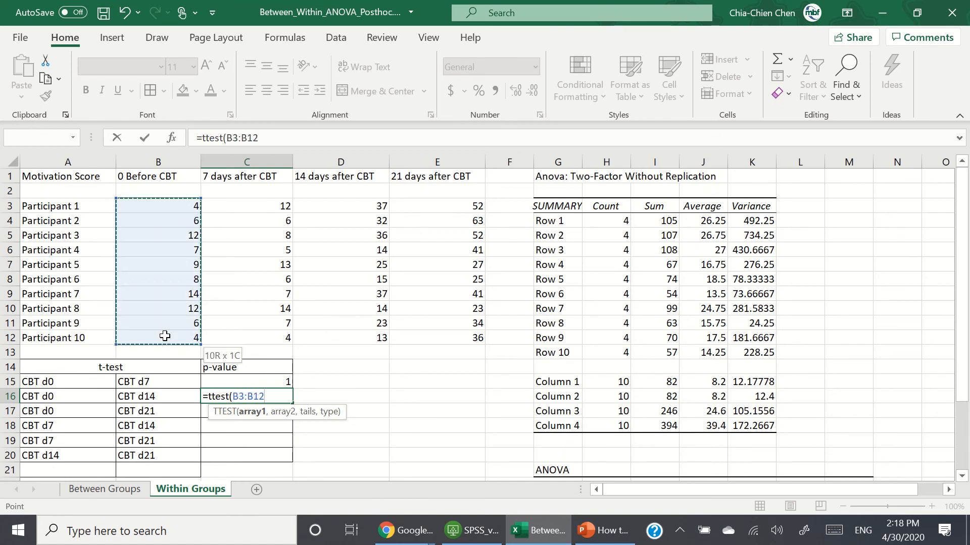
text(,)
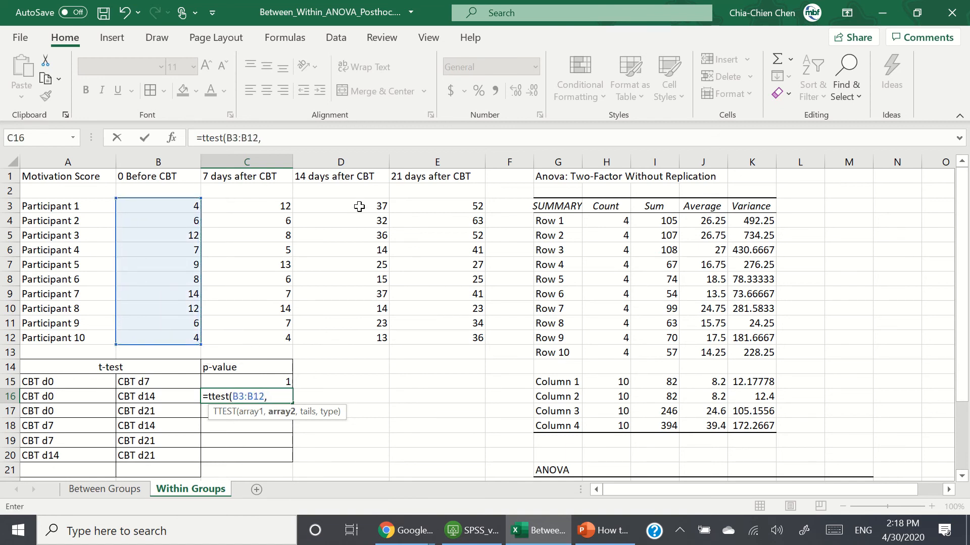
drag(359, 206, 360, 336)
text(,)
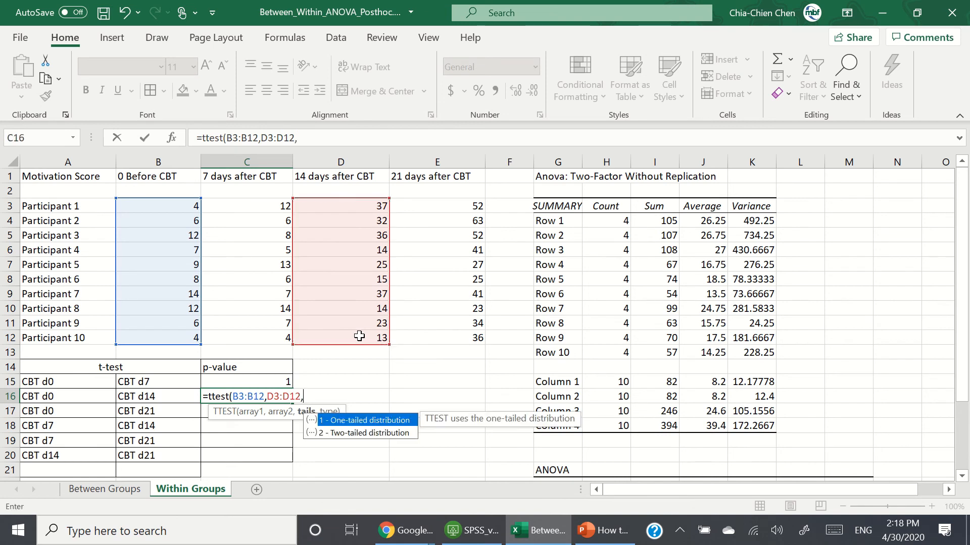
text(2,)
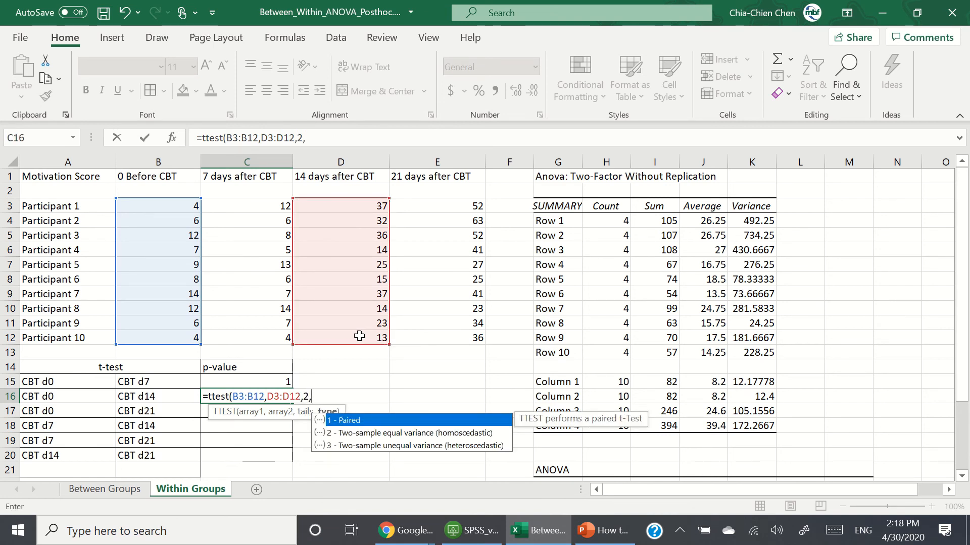
text(1))
key(Return)
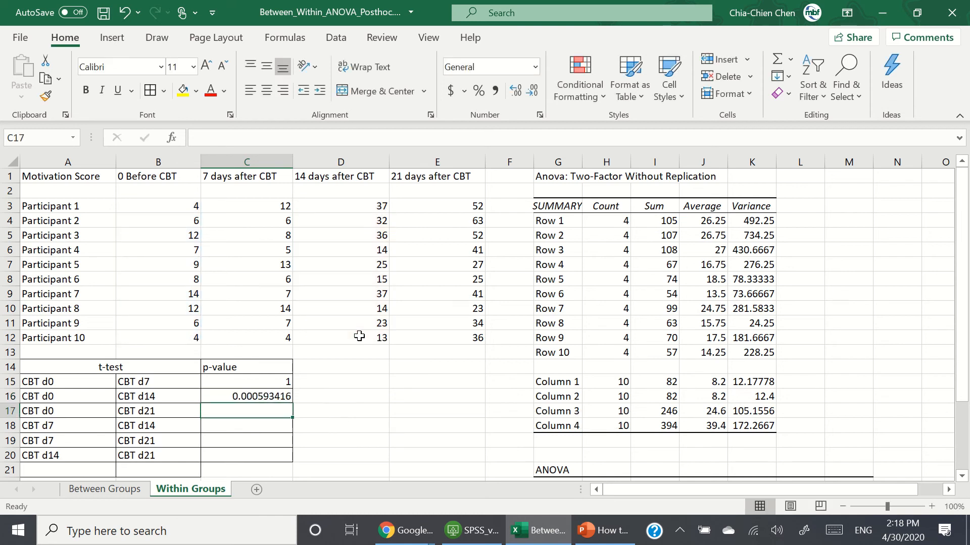
key(Up)
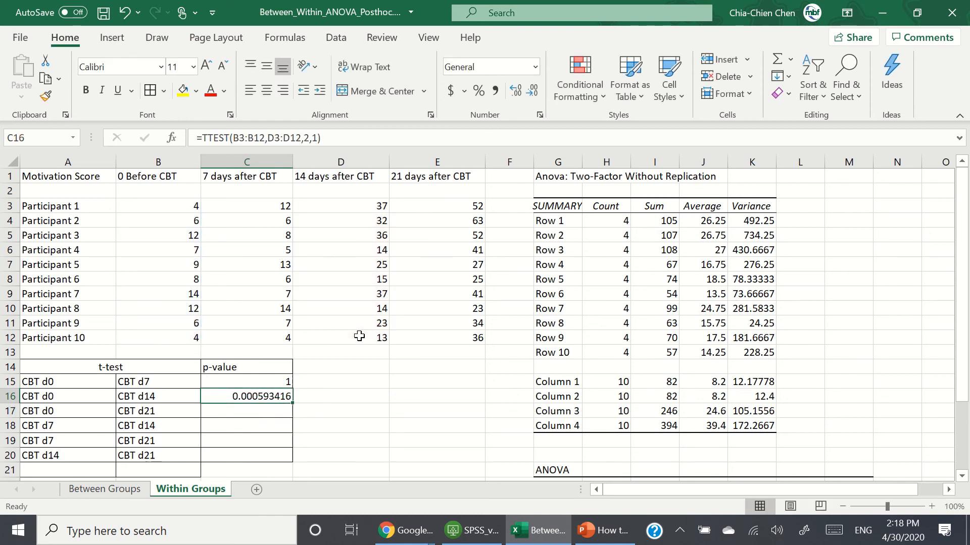
key(Down)
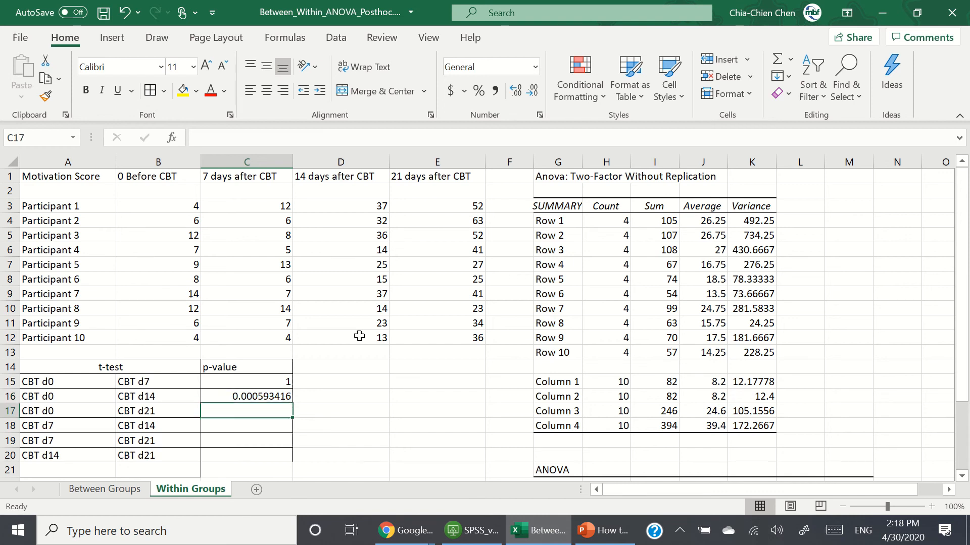
Step: Enter a paired two-tailed TTEST formula in C17 comparing B3:B12 with E3:E12
text(=ttest()
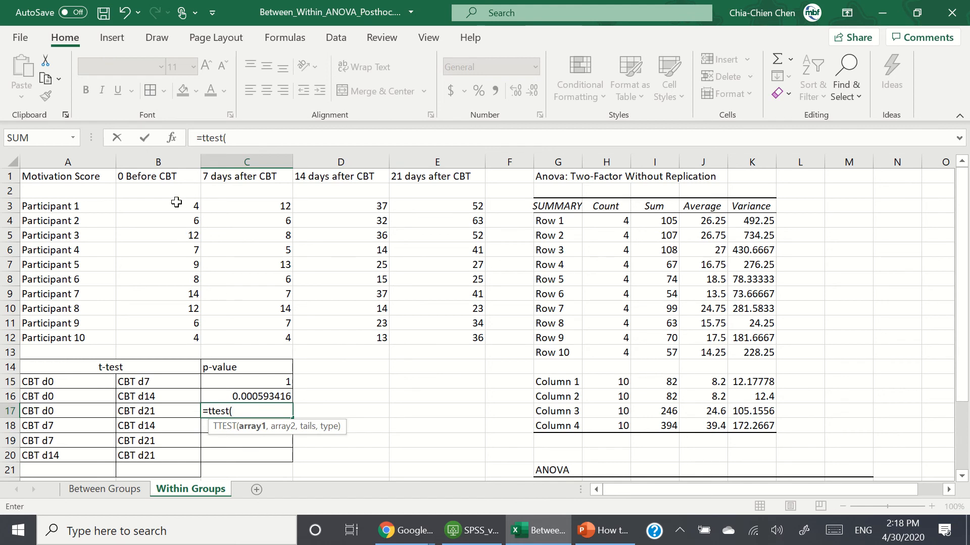
drag(177, 202, 189, 342)
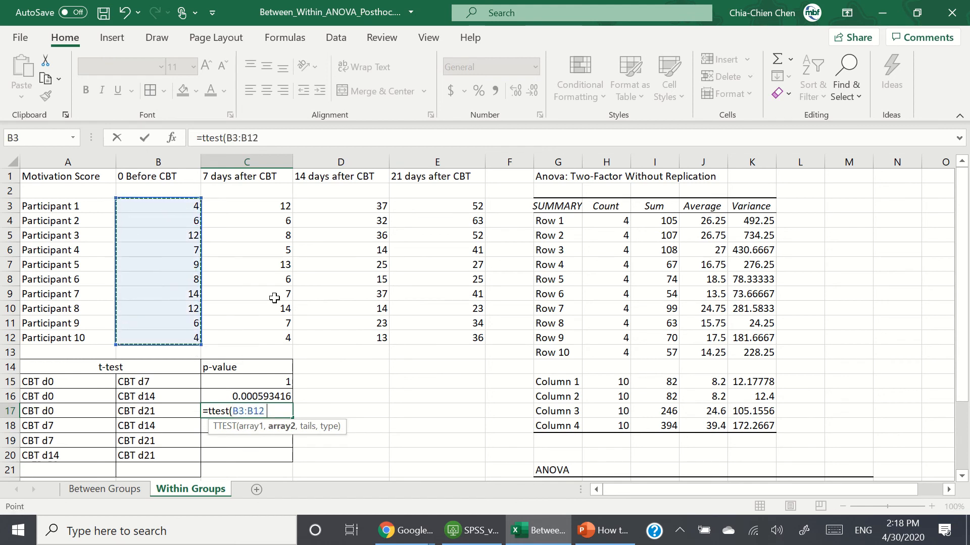
text(,)
drag(438, 207, 439, 334)
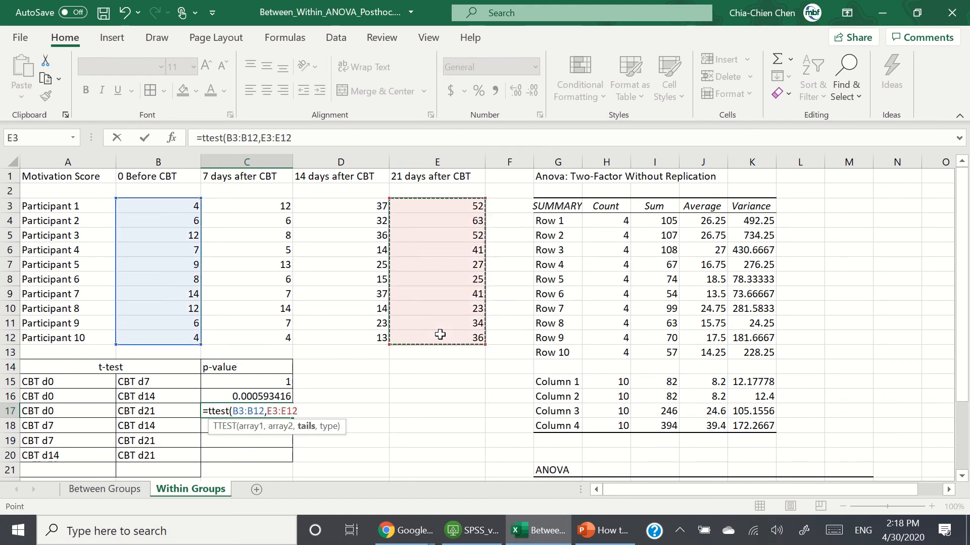
text(,2,)
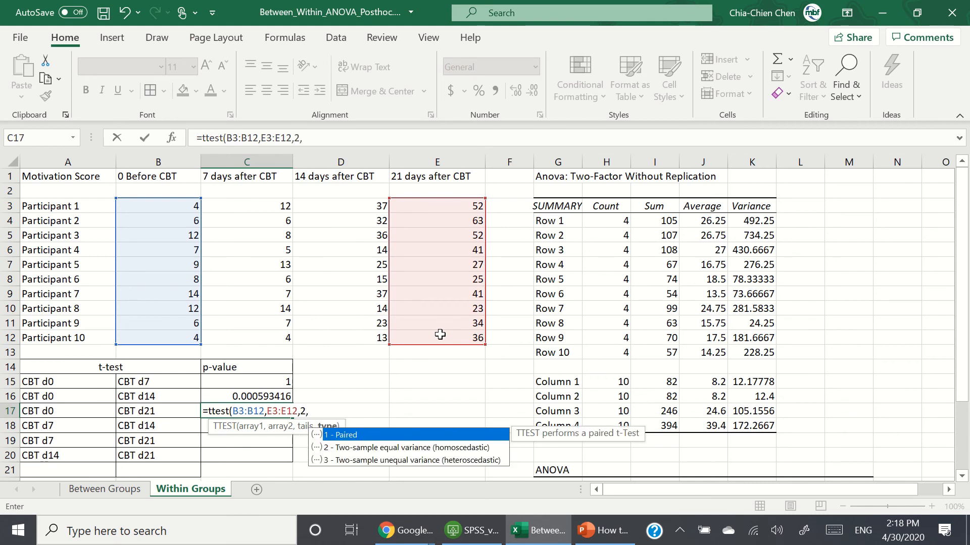
text(1)
key(Return)
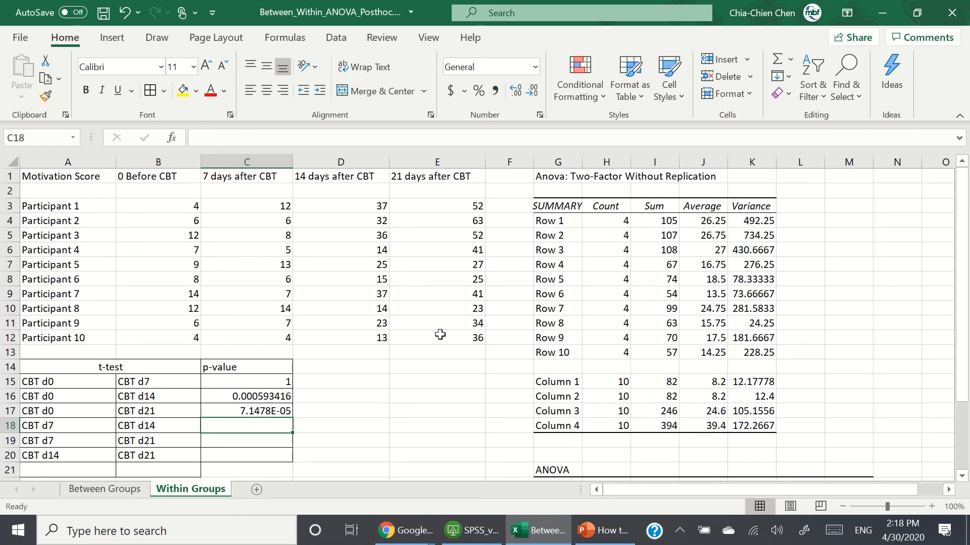
Step: Enter a paired two-tailed TTEST formula in C18 comparing C3:C12 with D3:D12
text(=ttest()
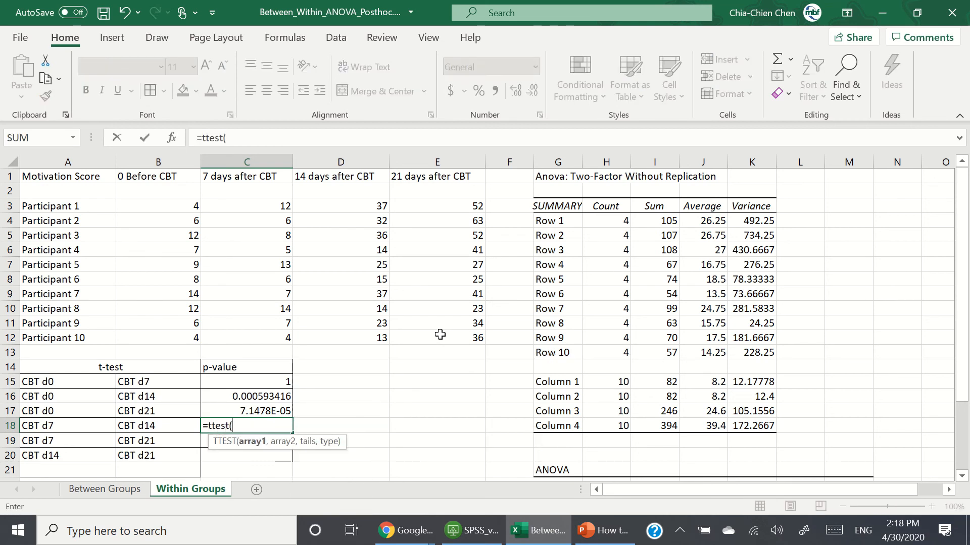
drag(275, 209, 278, 334)
text(,)
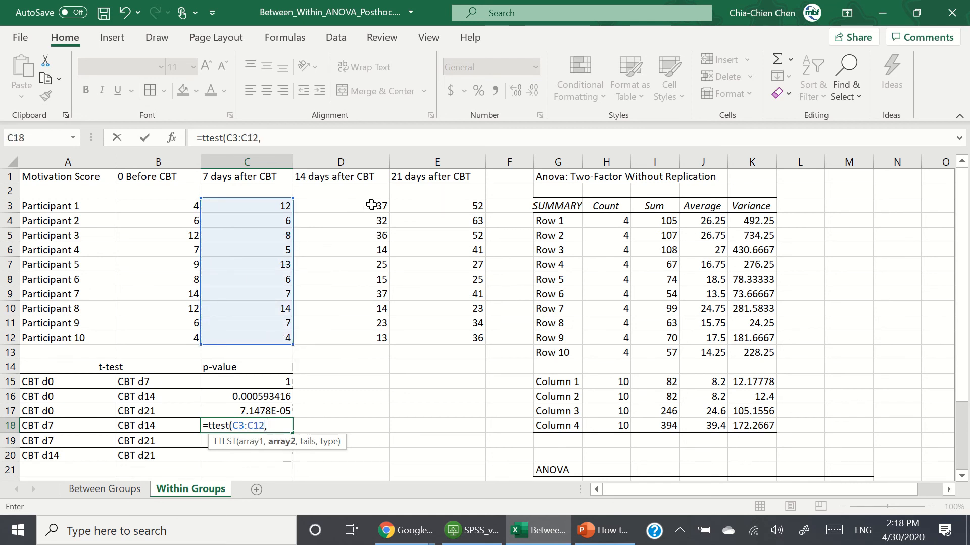
drag(372, 205, 369, 330)
text(,)
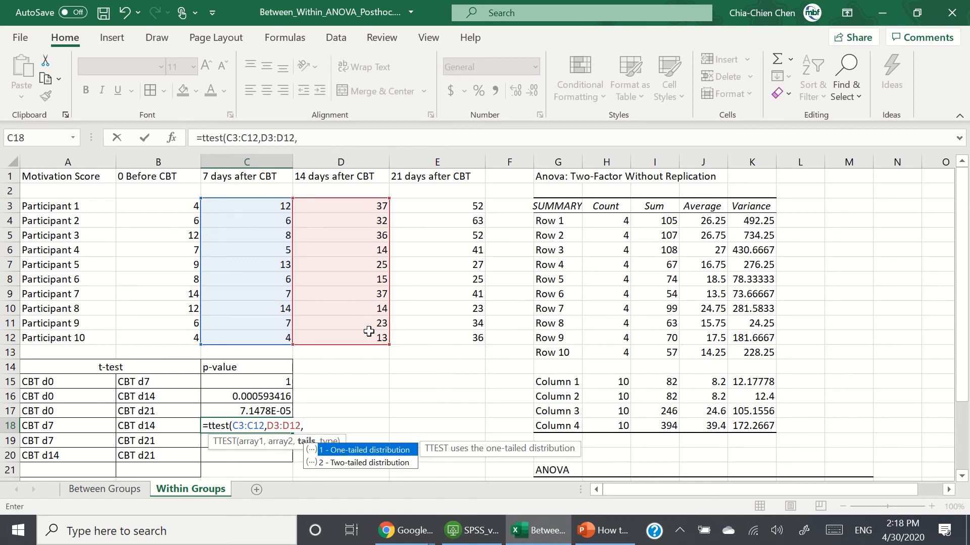
text(2)
text(,1))
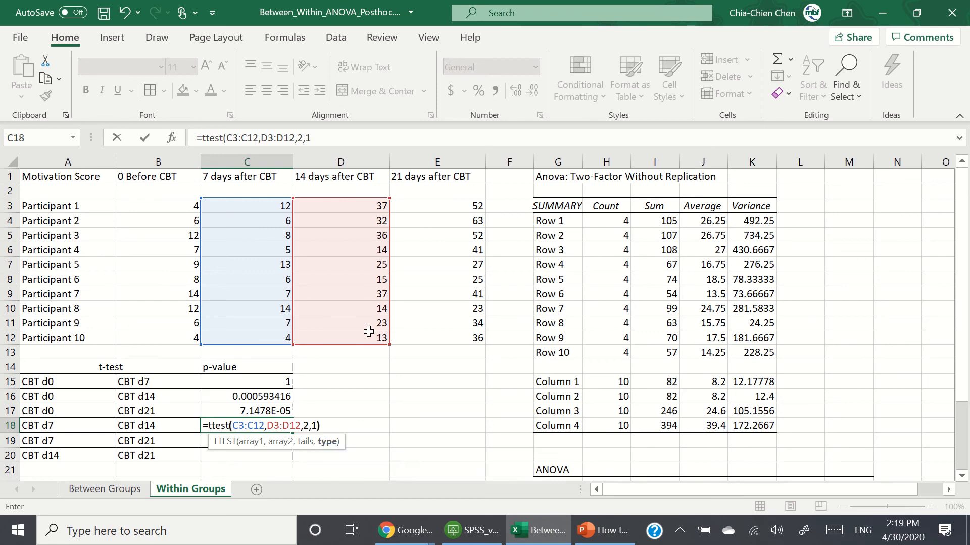
key(Return)
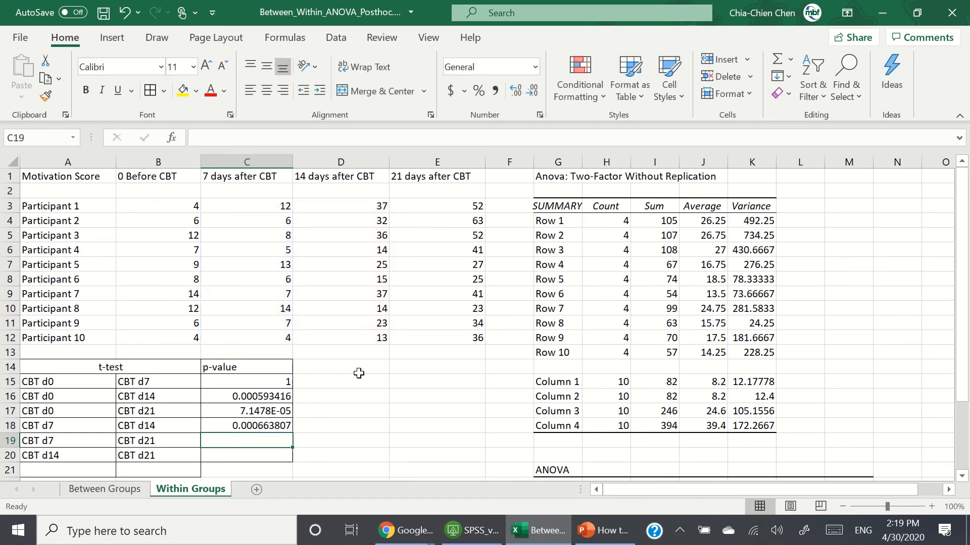
Step: Enter a paired two-tailed TTEST formula in C19 comparing C3:C12 with E3:E12
text(=ttest()
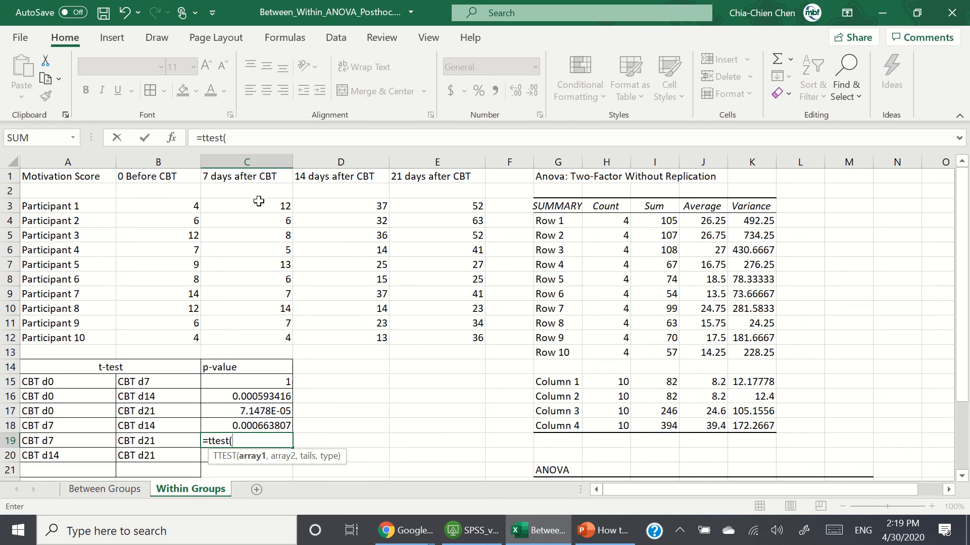
drag(259, 201, 268, 334)
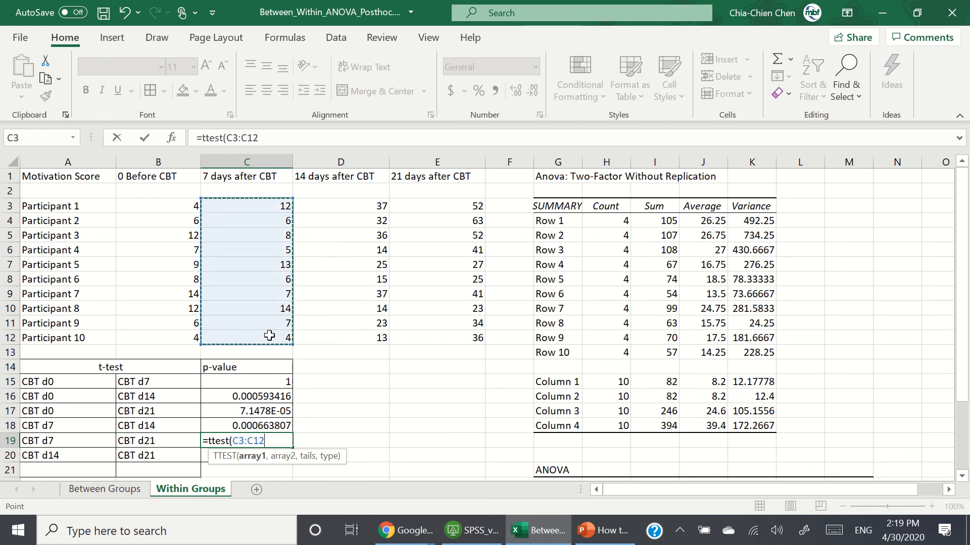
text(,)
drag(455, 205, 456, 335)
text(,2)
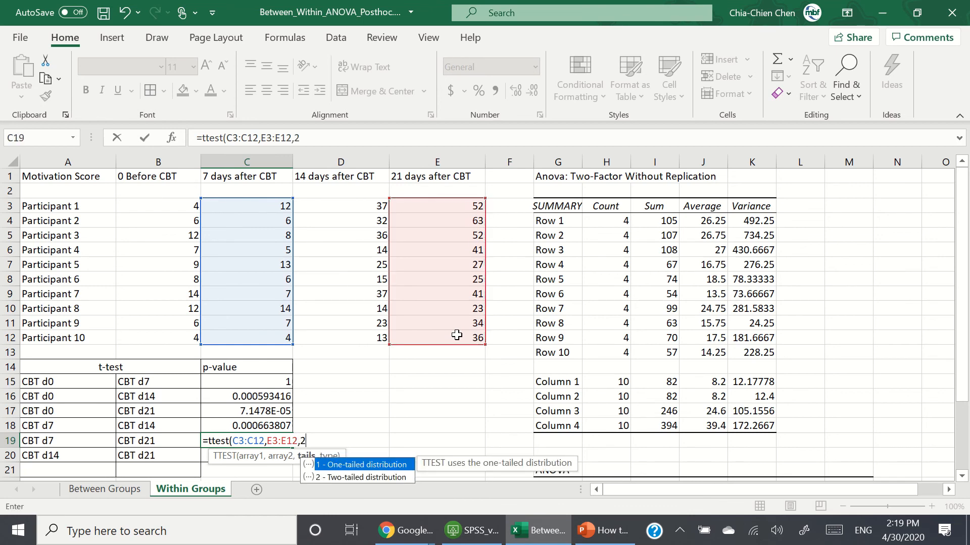
text(,1))
key(Return)
Step: Enter a paired two-tailed TTEST formula in C20 comparing D3:D12 with E3:E12
text(=)
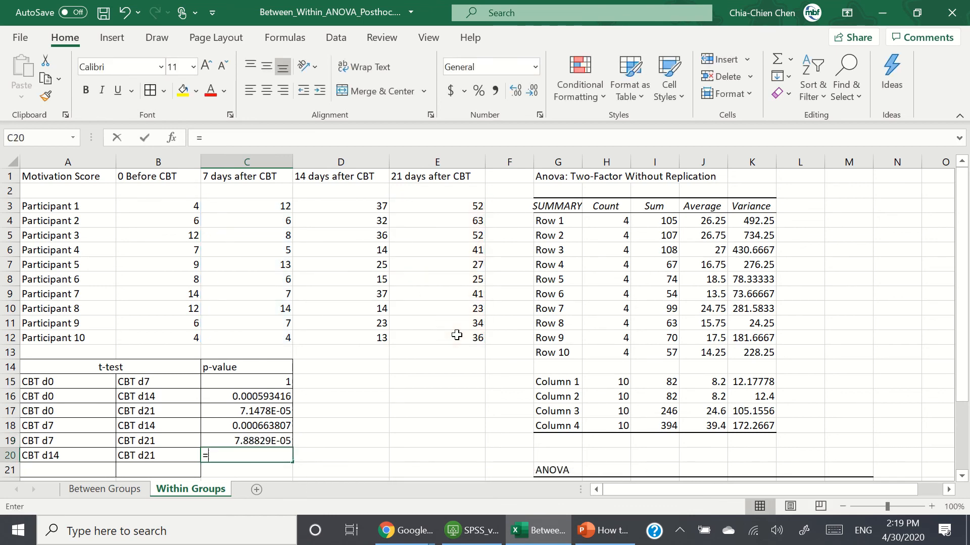
text(ttest()
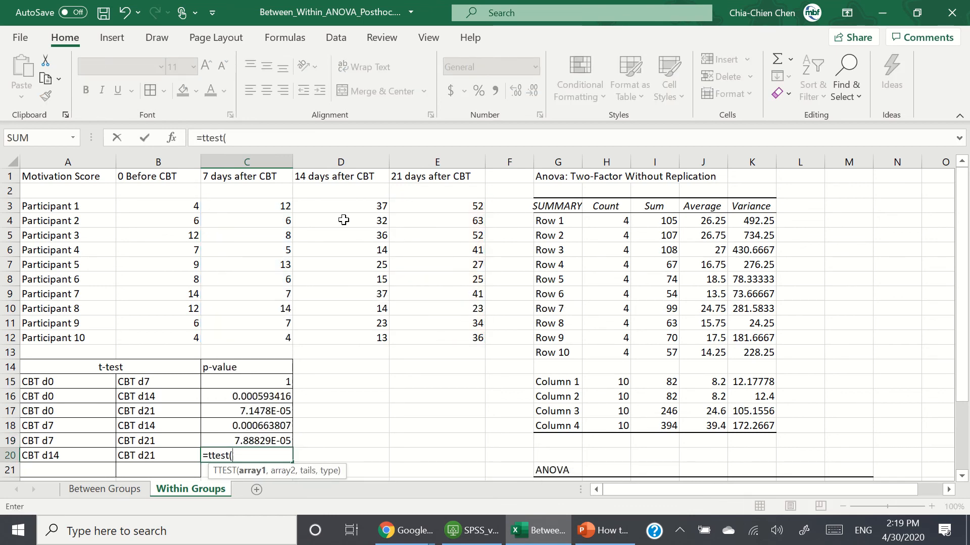
drag(343, 207, 364, 344)
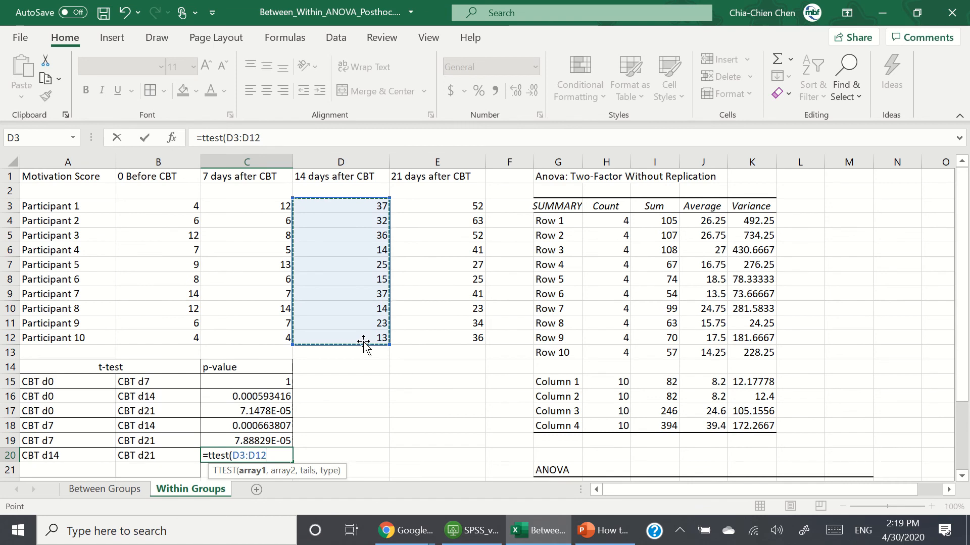
text(,)
drag(443, 207, 453, 338)
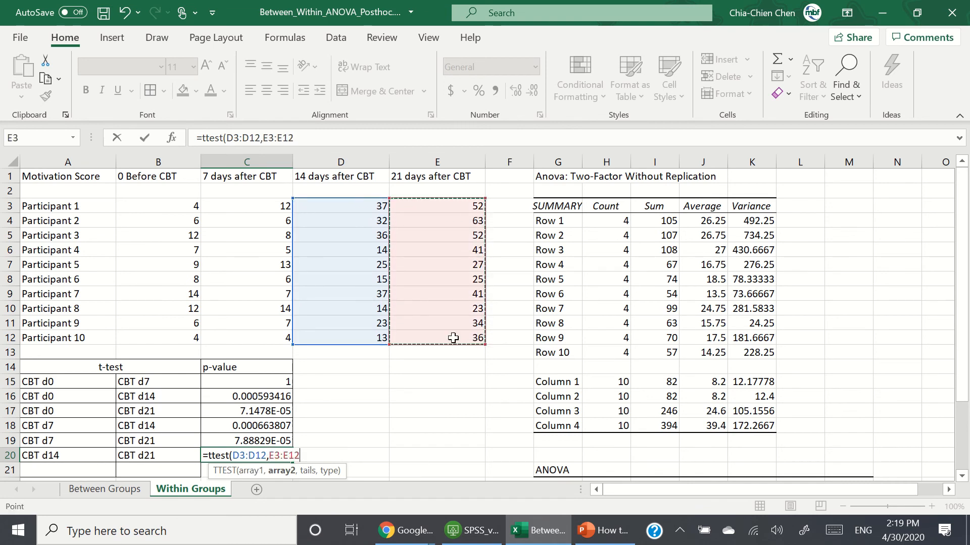
text(,2,1))
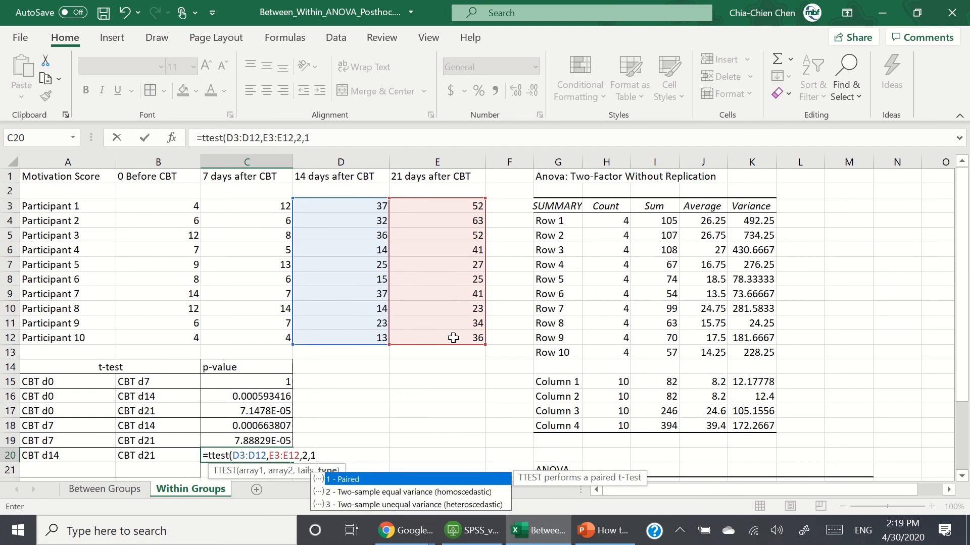
key(Return)
Step: Review the p-value formulas and results in C15:C20
key(Up)
key(Up)
key(Up)
key(Up)
key(Up)
key(Up)
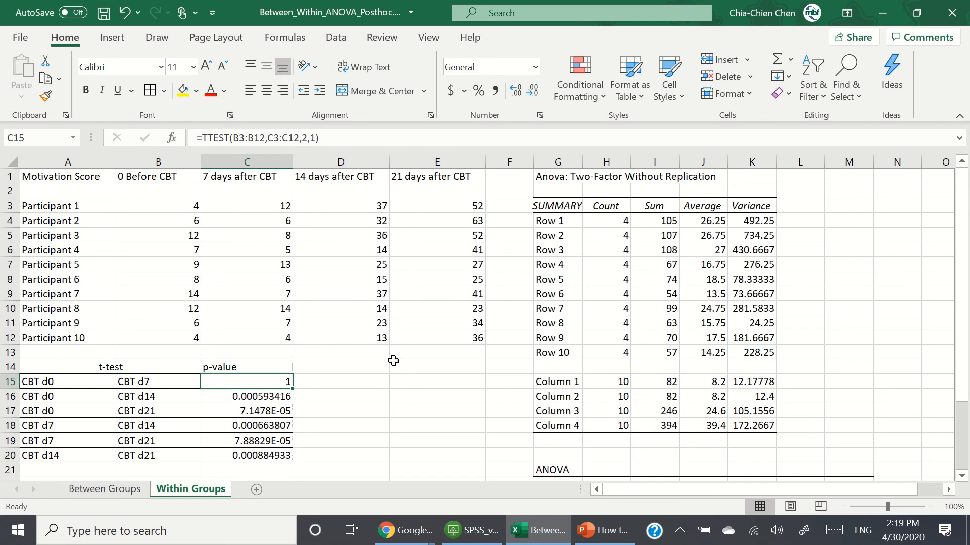
click(376, 368)
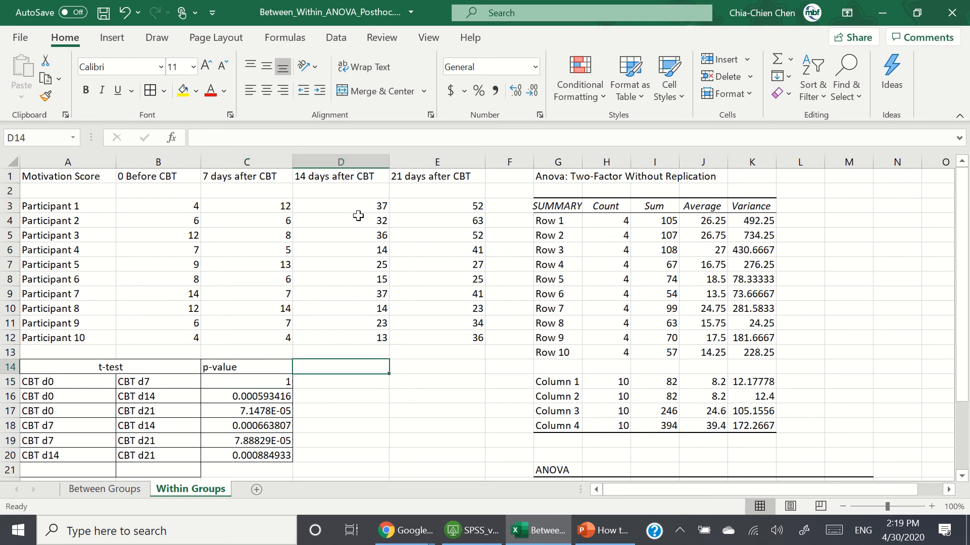
click(376, 140)
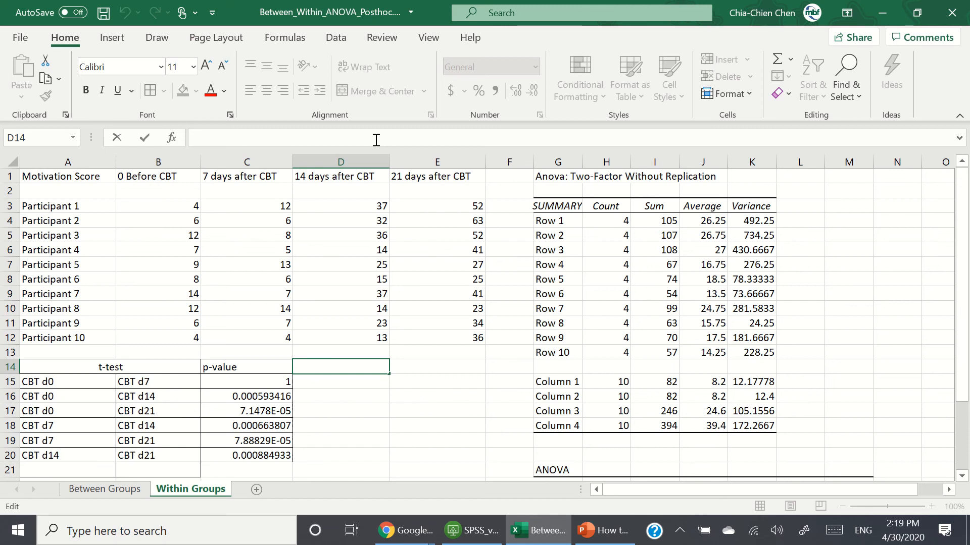
click(331, 396)
click(265, 385)
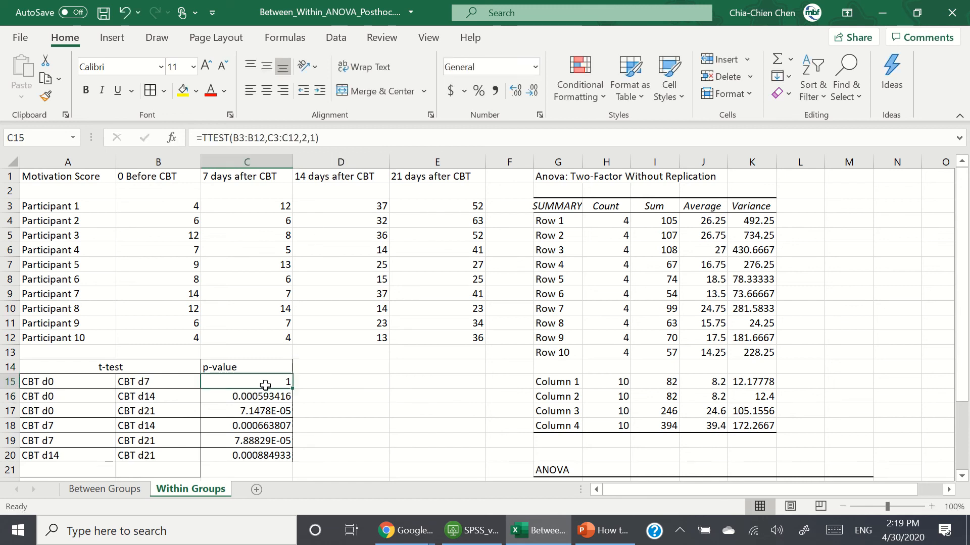
click(332, 425)
drag(268, 384, 272, 456)
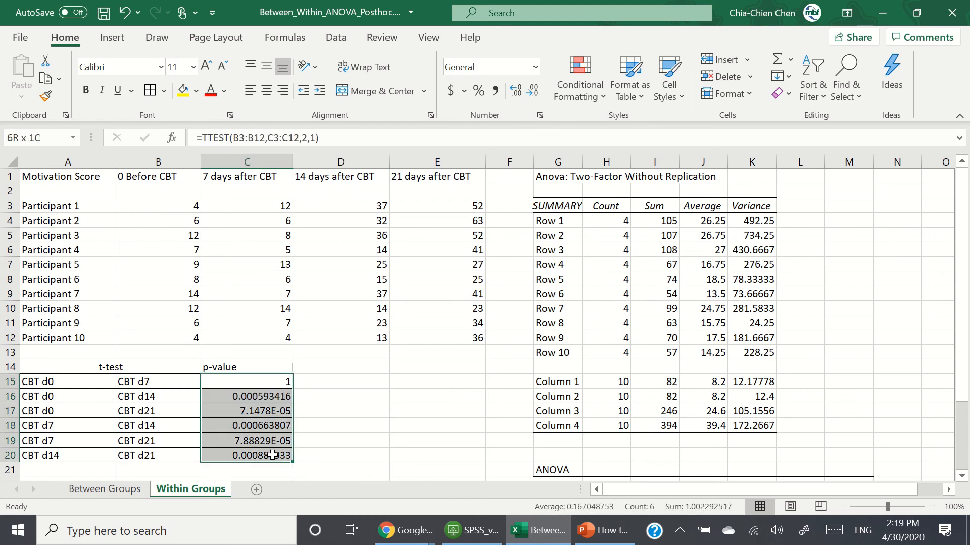
click(356, 441)
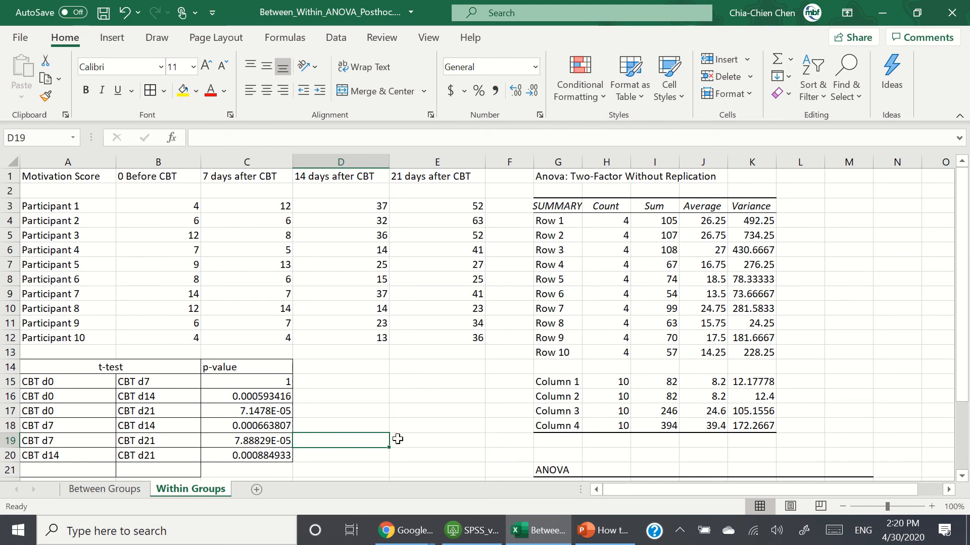
Step: Enter the header "Critical Value of p following Bonferoni" in D14
click(371, 365)
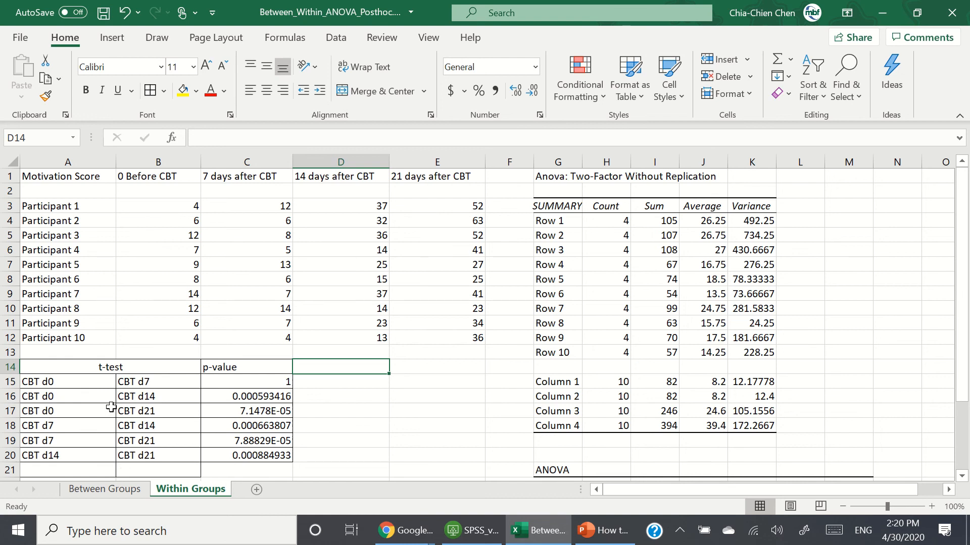
text(Critical )
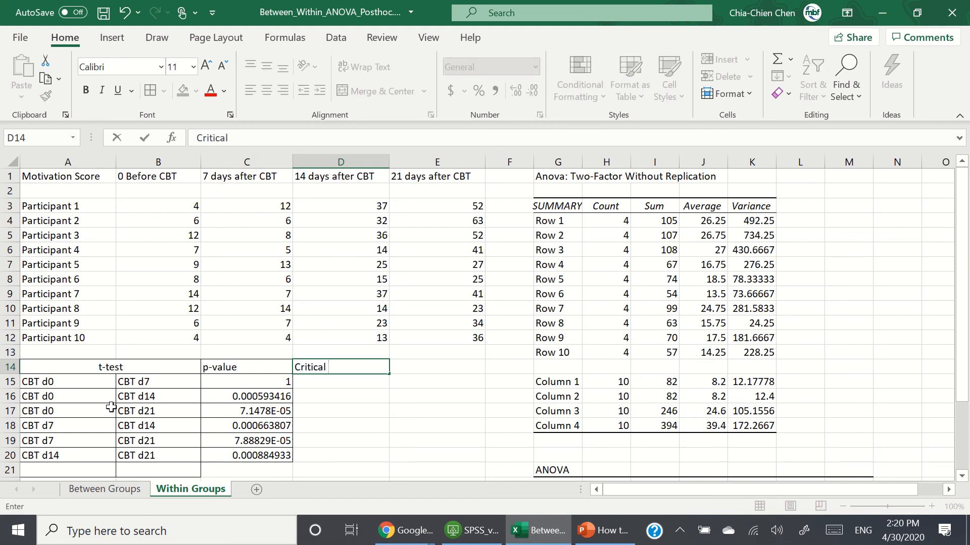
text(Value of p following)
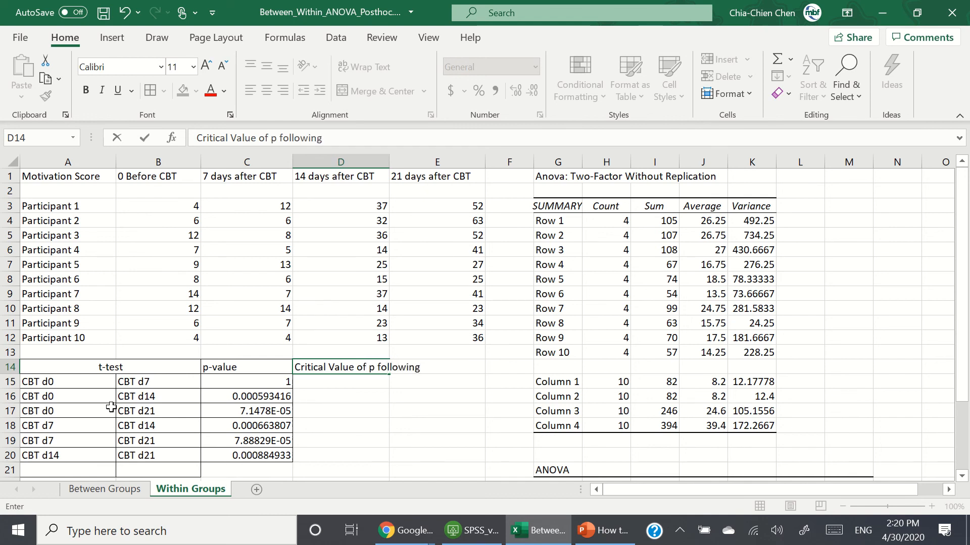
text( Bonferon)
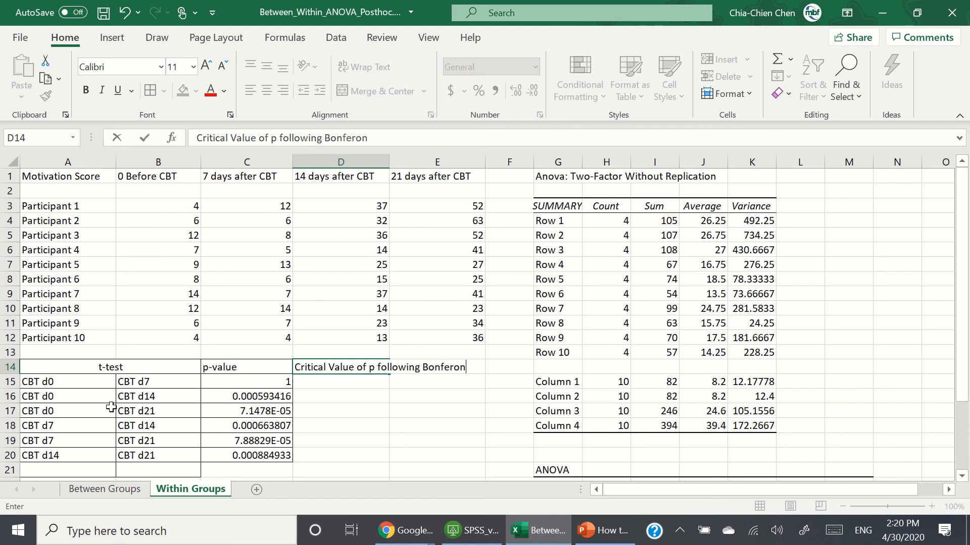
text(i)
key(Return)
Step: Enter the Bonferroni-corrected threshold formula =0.05/6 in D15
text(=)
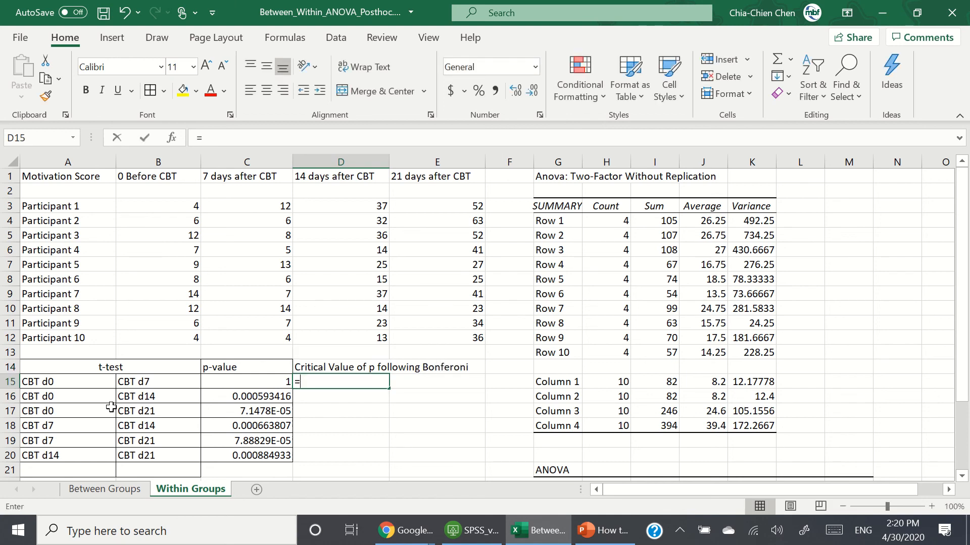
text(0.0)
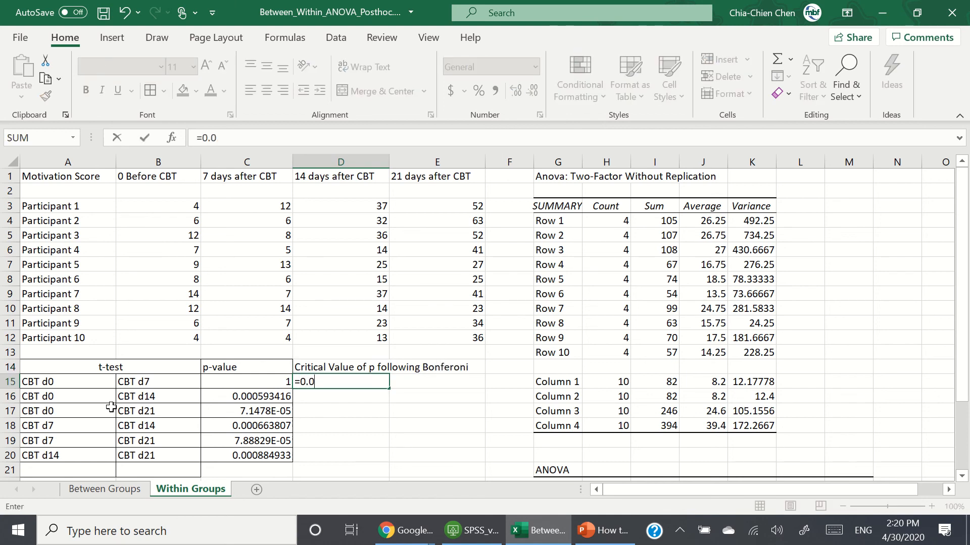
text(65/6)
key(Return)
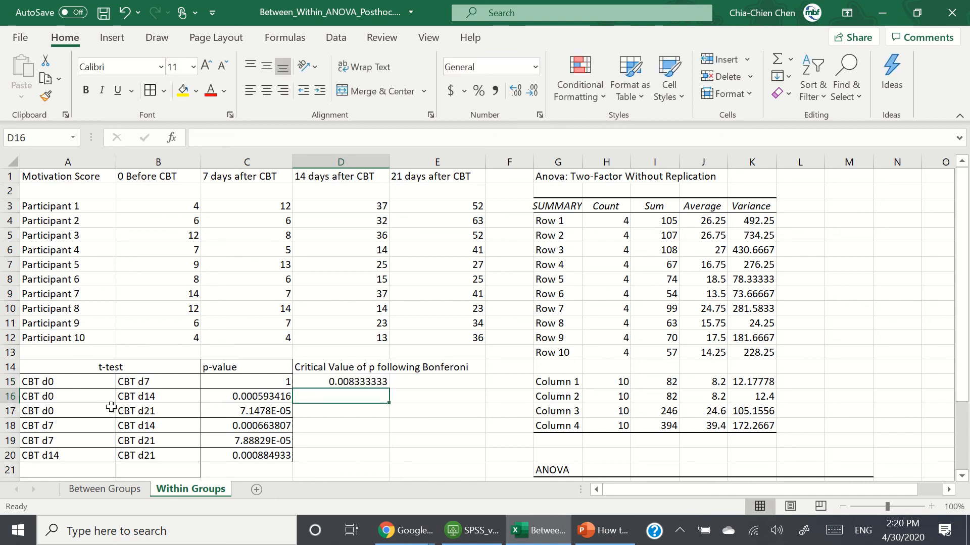
Step: Copy the D15 threshold formula down into D16:D20
click(373, 385)
key(ctrl+c)
drag(374, 398, 385, 460)
click(418, 438)
click(359, 385)
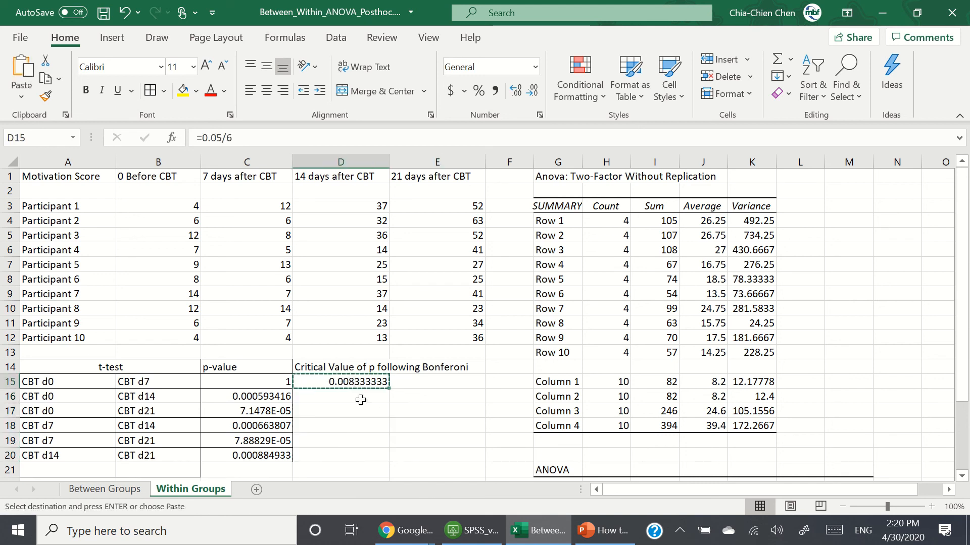
drag(361, 400, 373, 457)
key(ctrl+v)
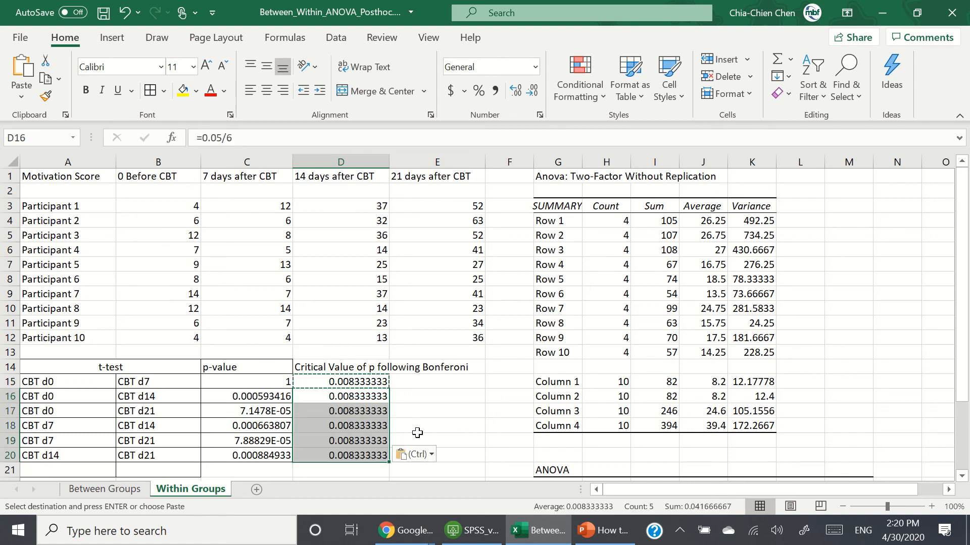
click(417, 432)
Step: Widen column D so the critical values display fully
mouse_move(390, 162)
mouse_down()
mouse_move(480, 162)
mouse_move(399, 173)
mouse_up()
click(423, 396)
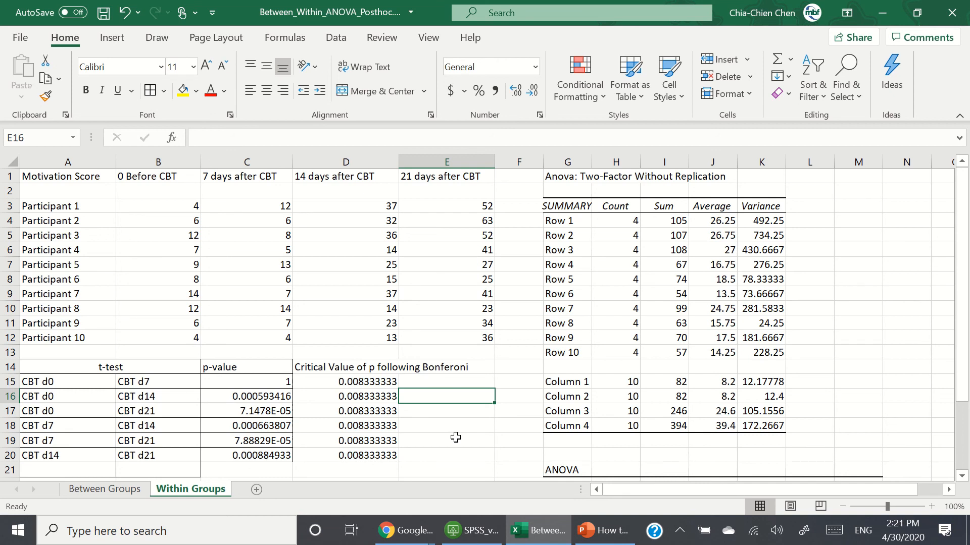
click(261, 384)
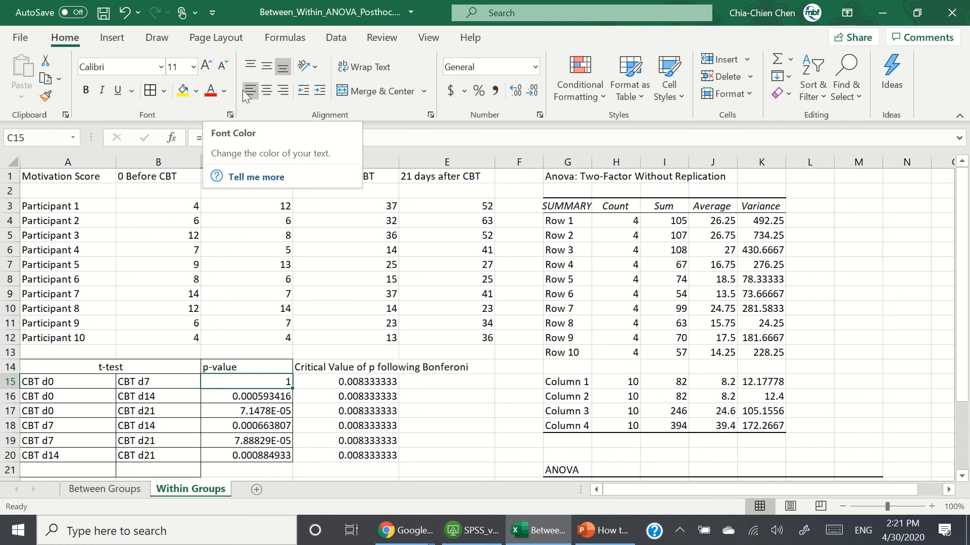
Step: Format the C15 p-value in black bold font
click(224, 91)
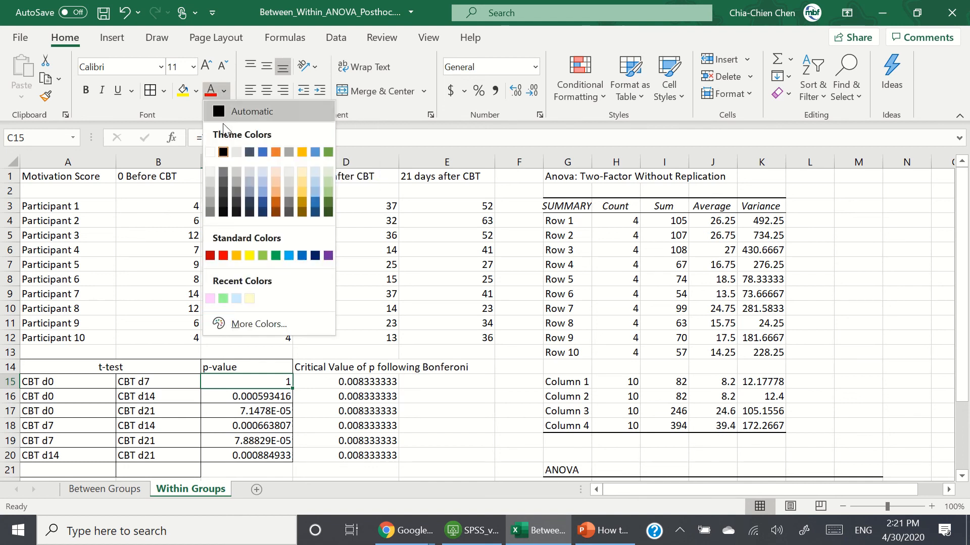
click(223, 152)
key(ctrl+b)
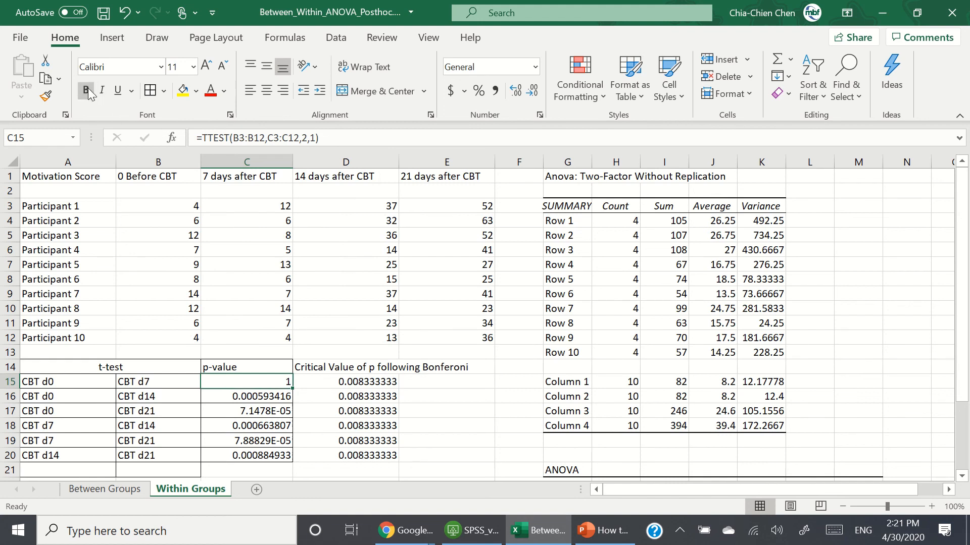
Step: Color the significant p-values in C16 through C20 red
click(272, 395)
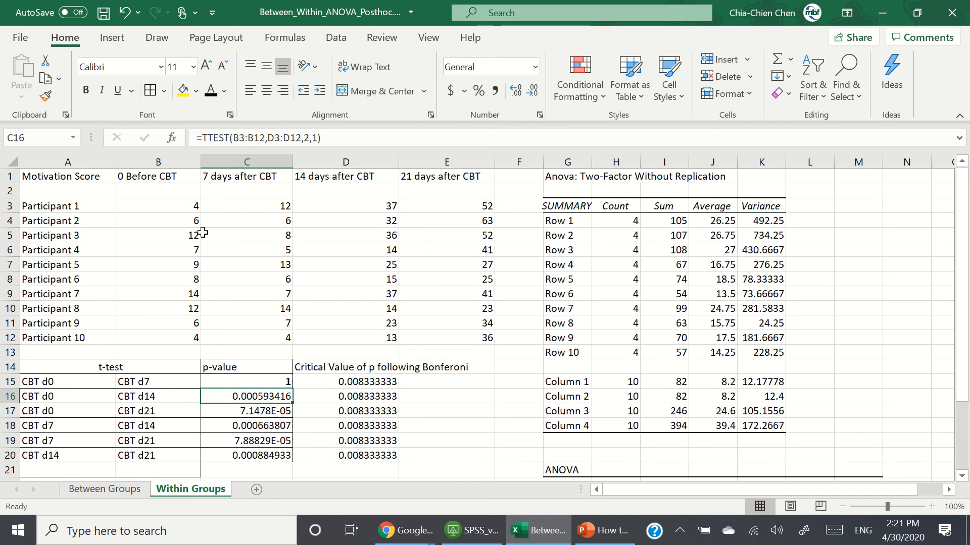
click(225, 92)
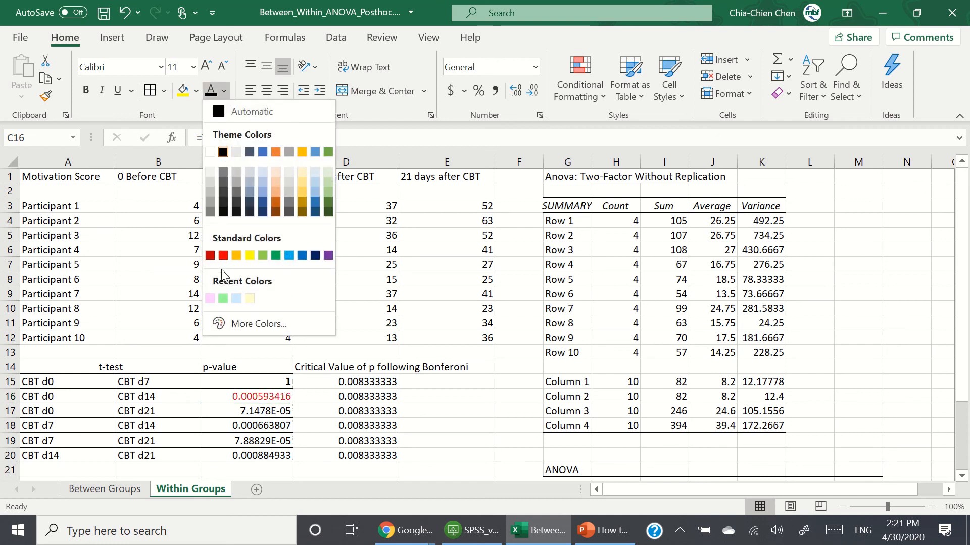
click(223, 255)
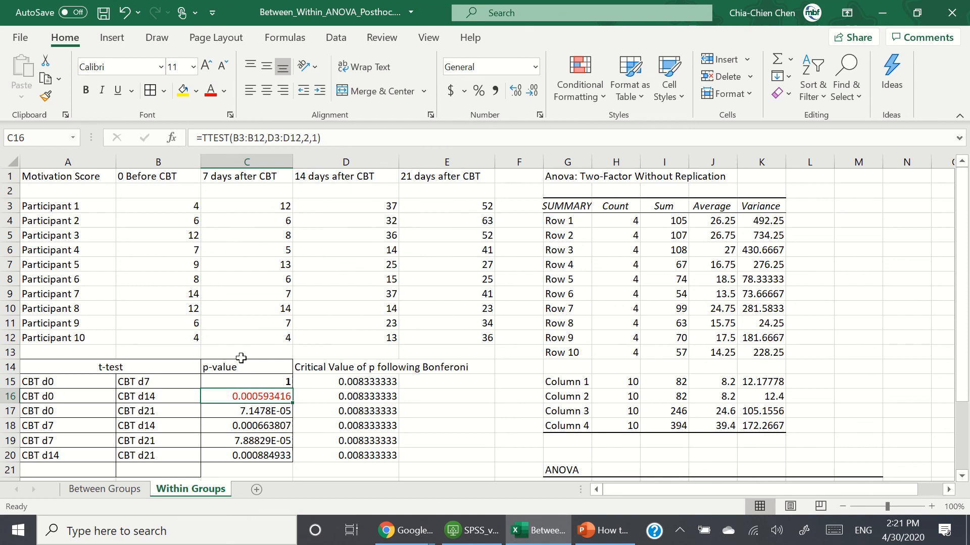
click(258, 412)
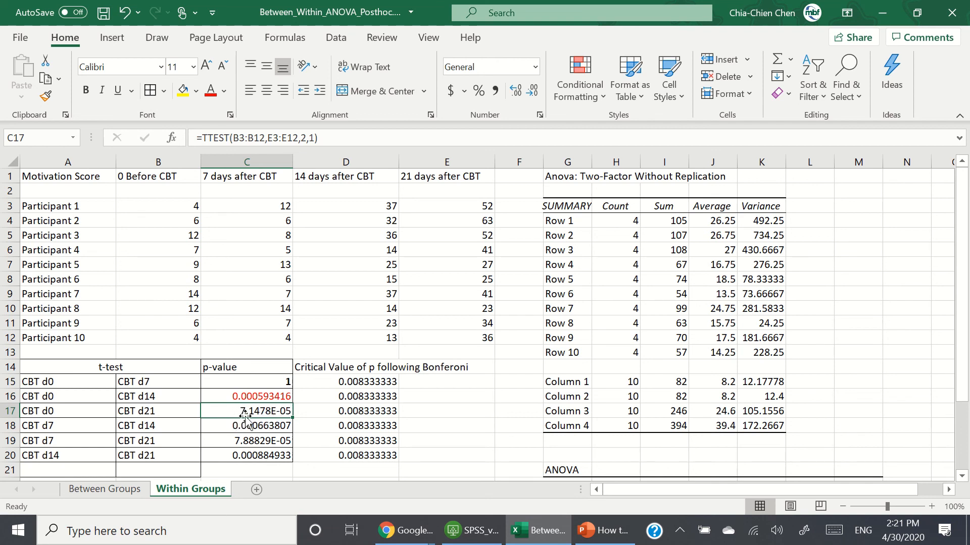
click(211, 91)
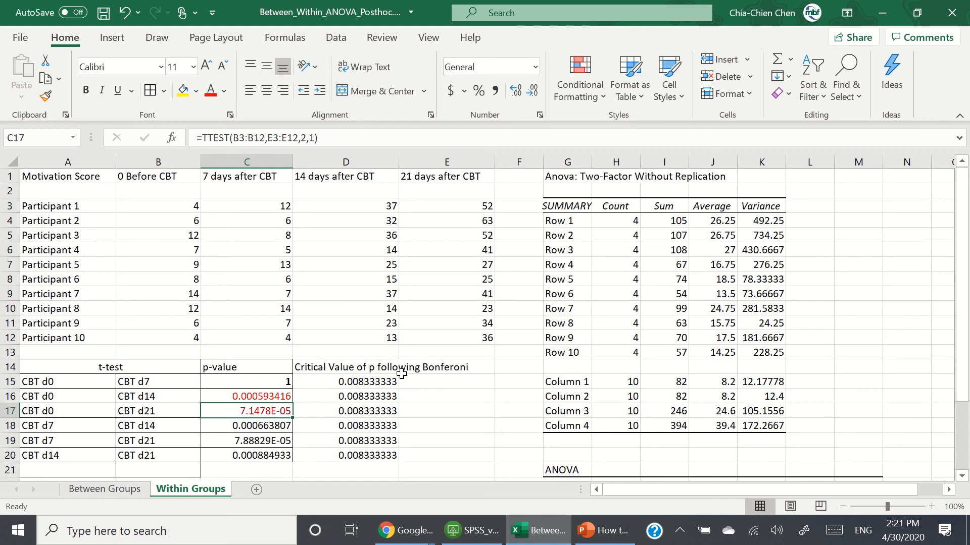
click(287, 428)
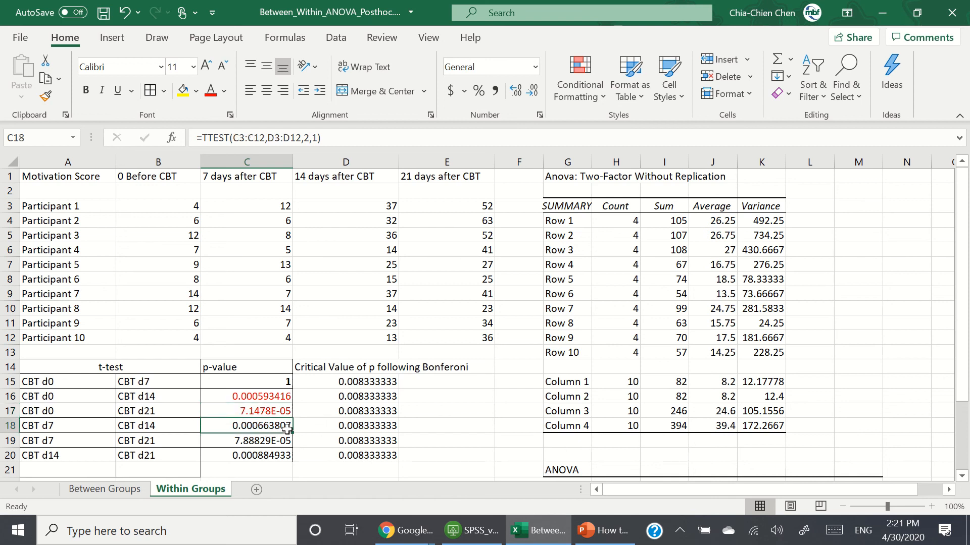
click(211, 95)
drag(267, 442, 273, 456)
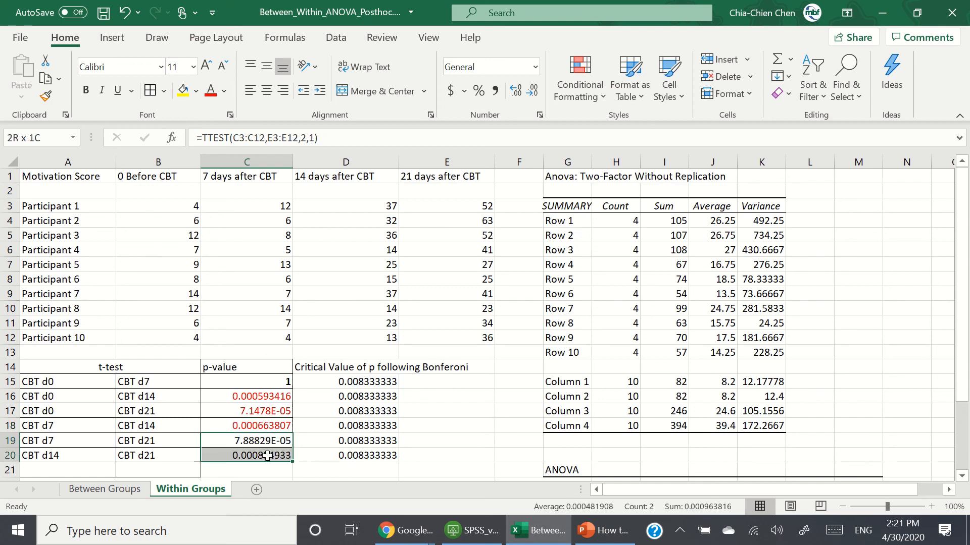
click(207, 94)
click(436, 430)
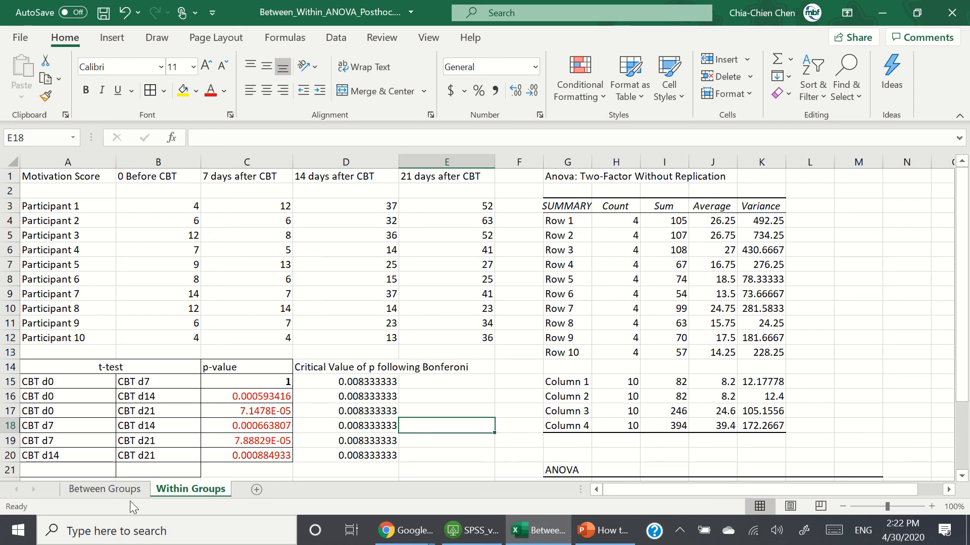
Step: Review the Tukey-Cramer results on the Between Groups sheet, then return to the Within Groups sheet
click(121, 488)
scroll(509, 368, up, 3)
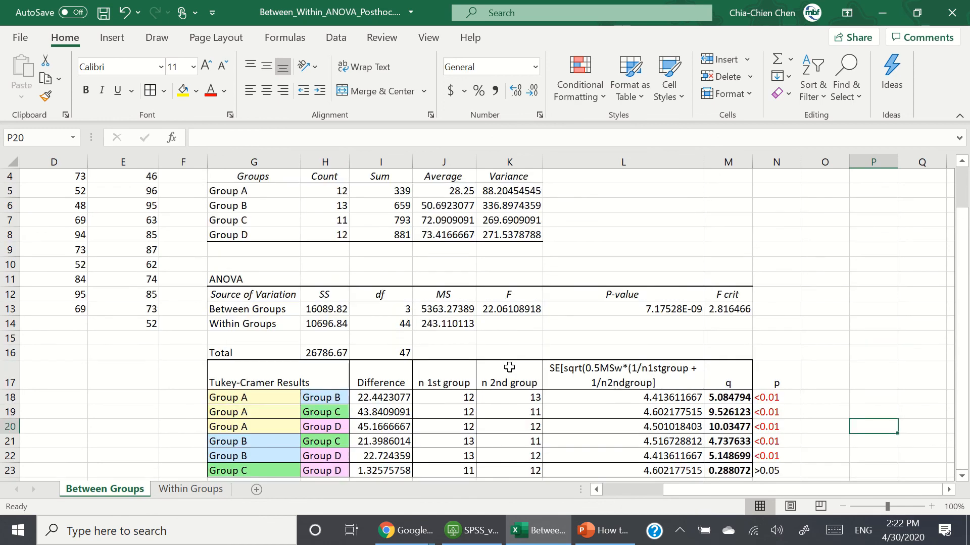
scroll(509, 368, down, 2)
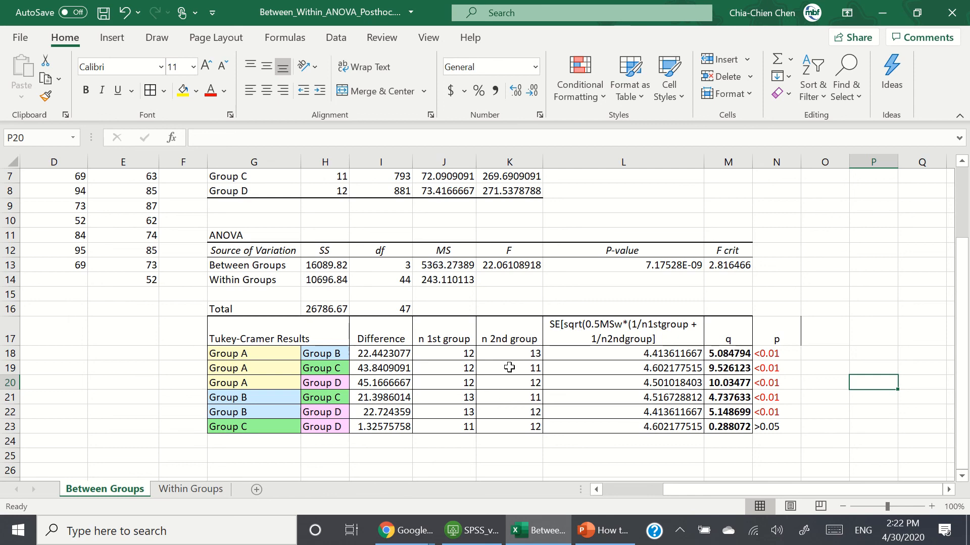
click(207, 489)
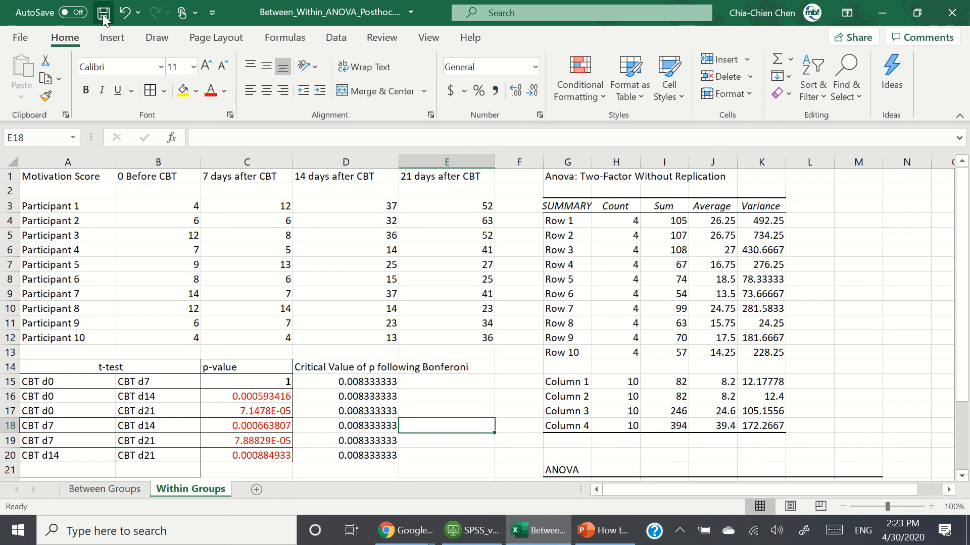
Step: Save the workbook and close Excel
click(103, 19)
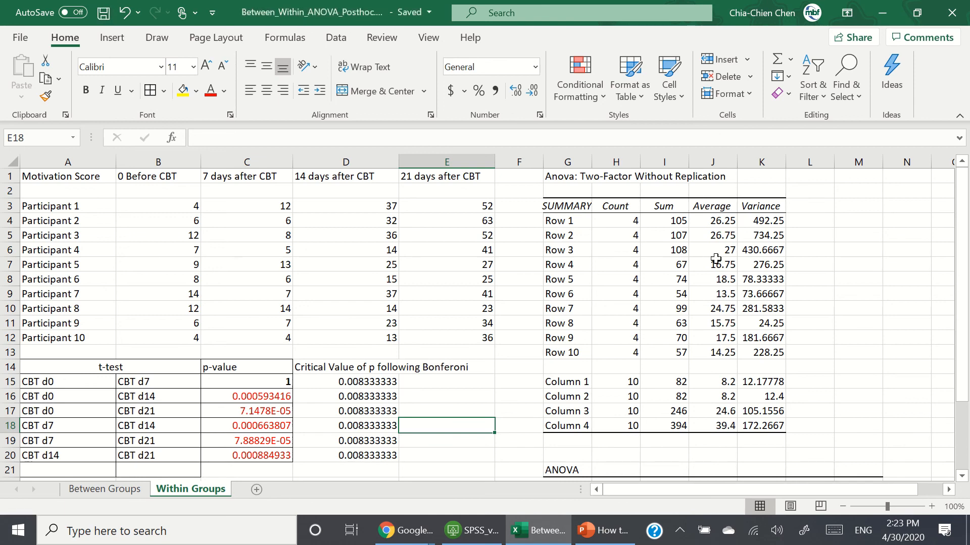
click(952, 12)
mouse_move(427, 34)
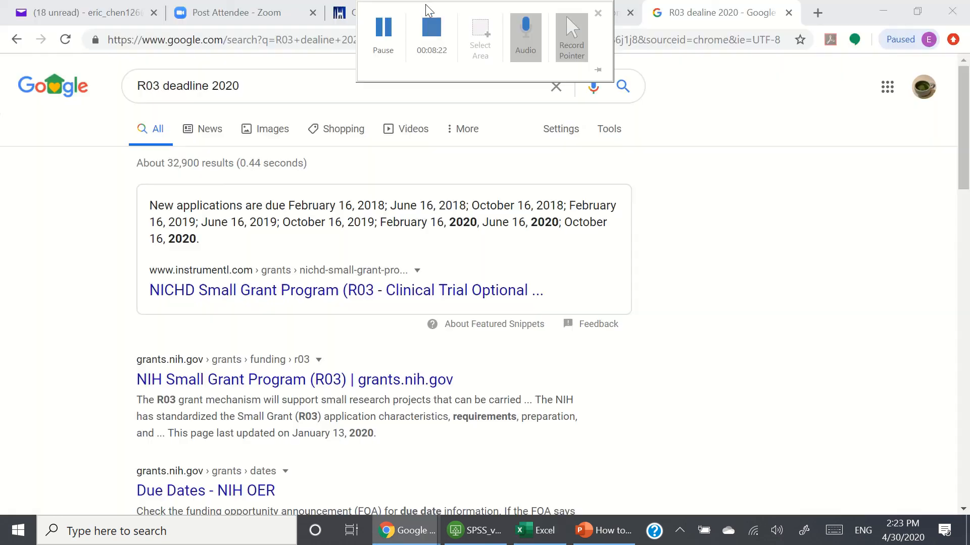